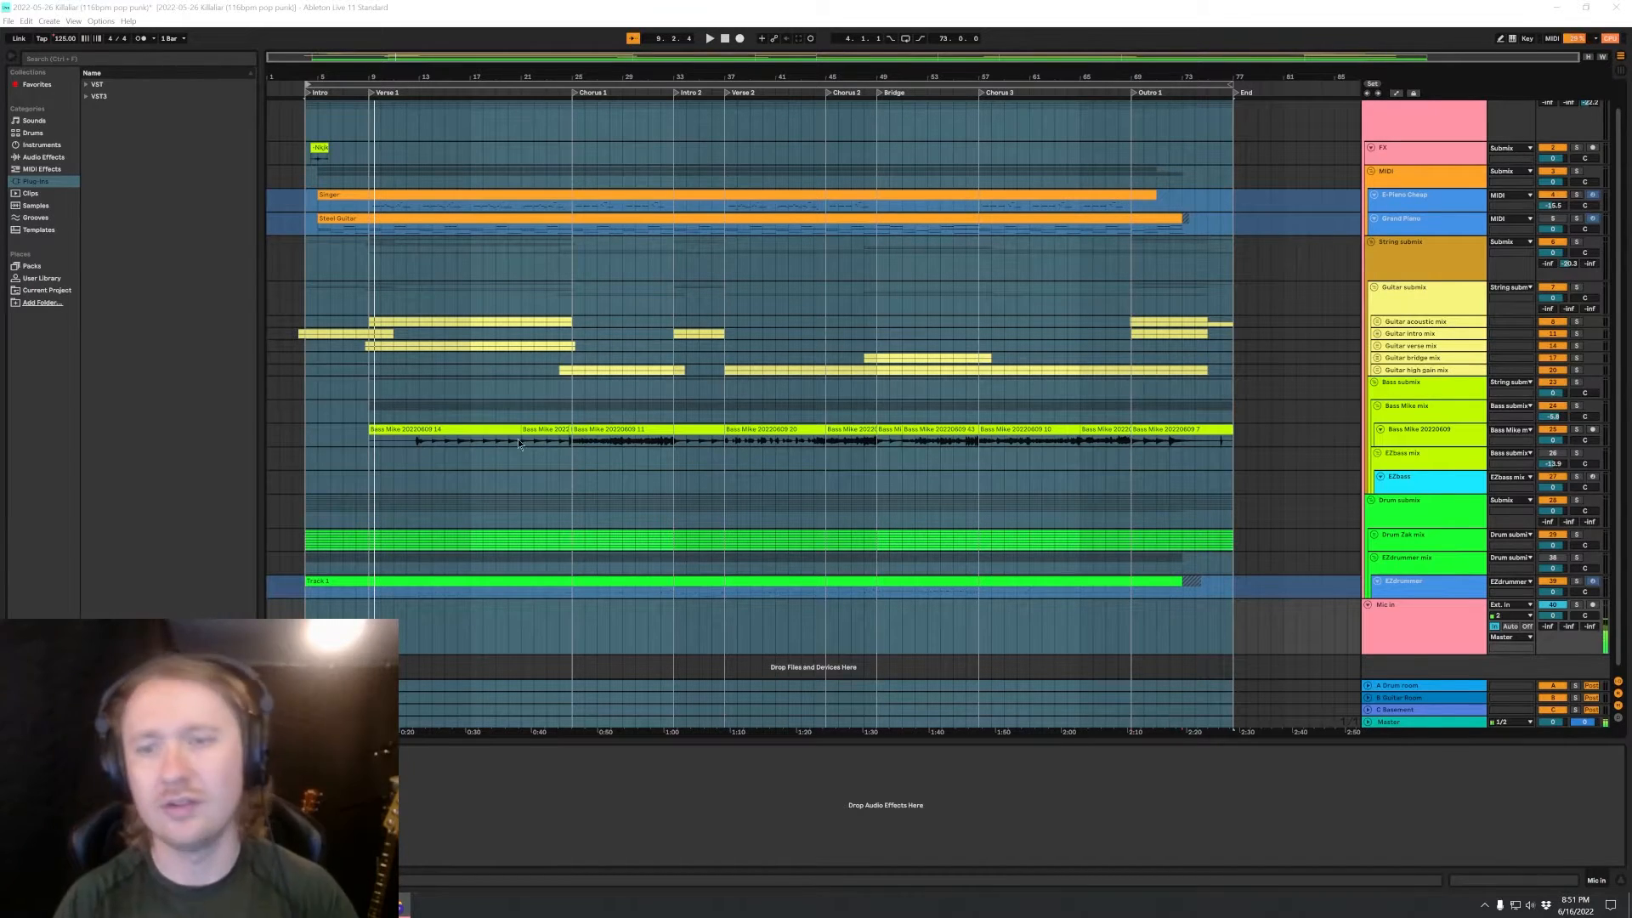
Play the soloed Bass Mike 20220609 recording from the Verse 1 marker.
key(ctrl+a)
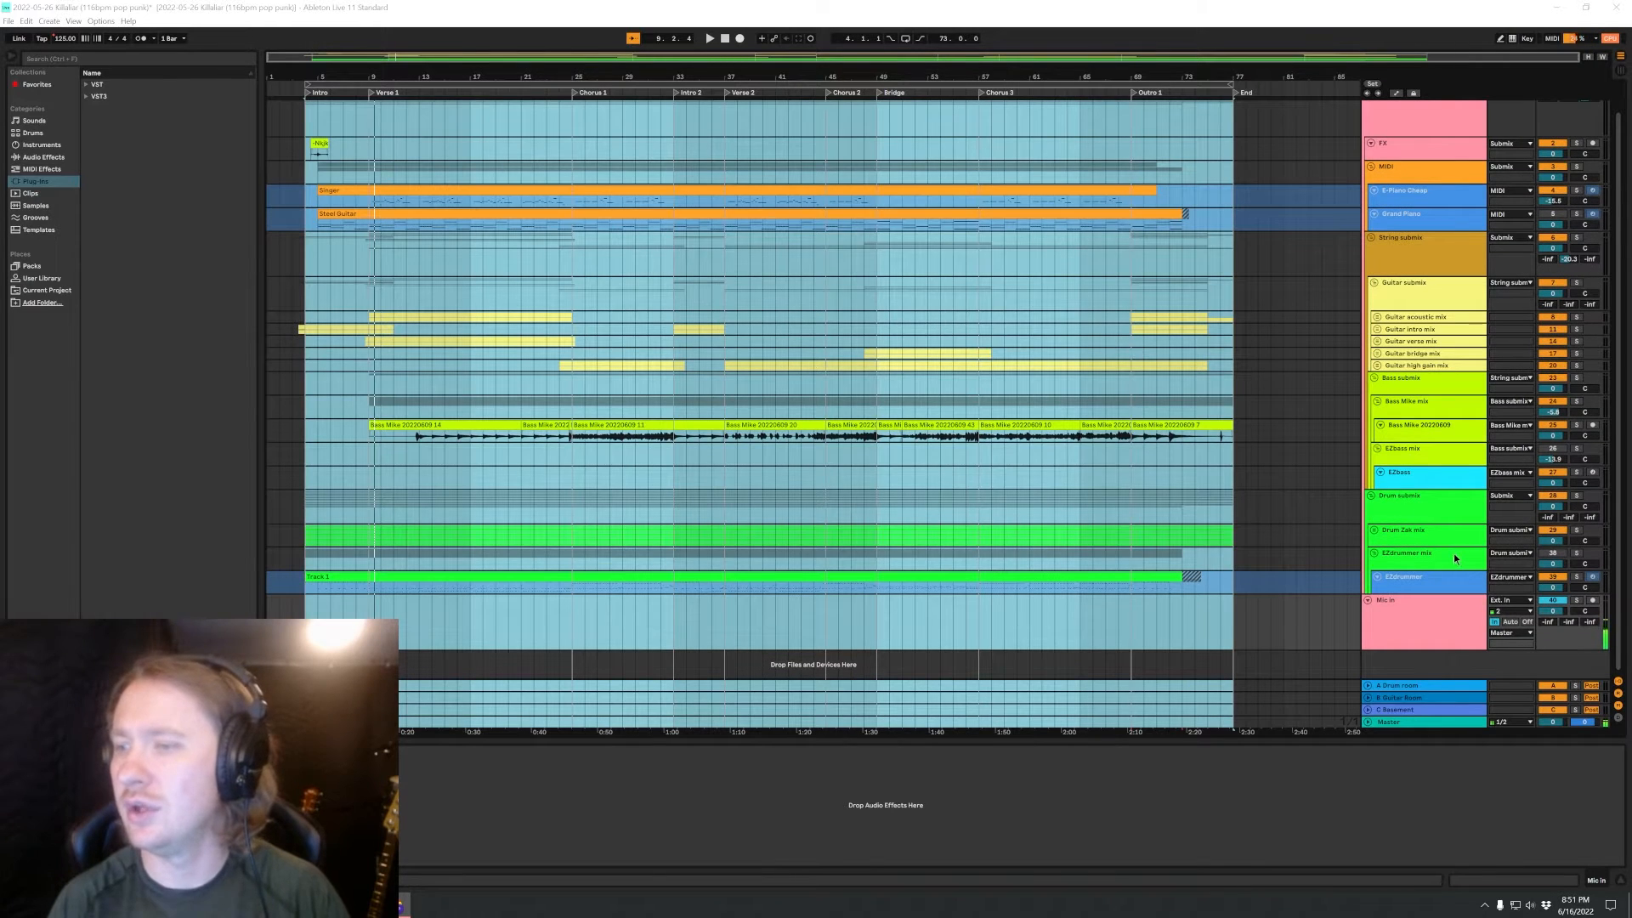
click(1427, 401)
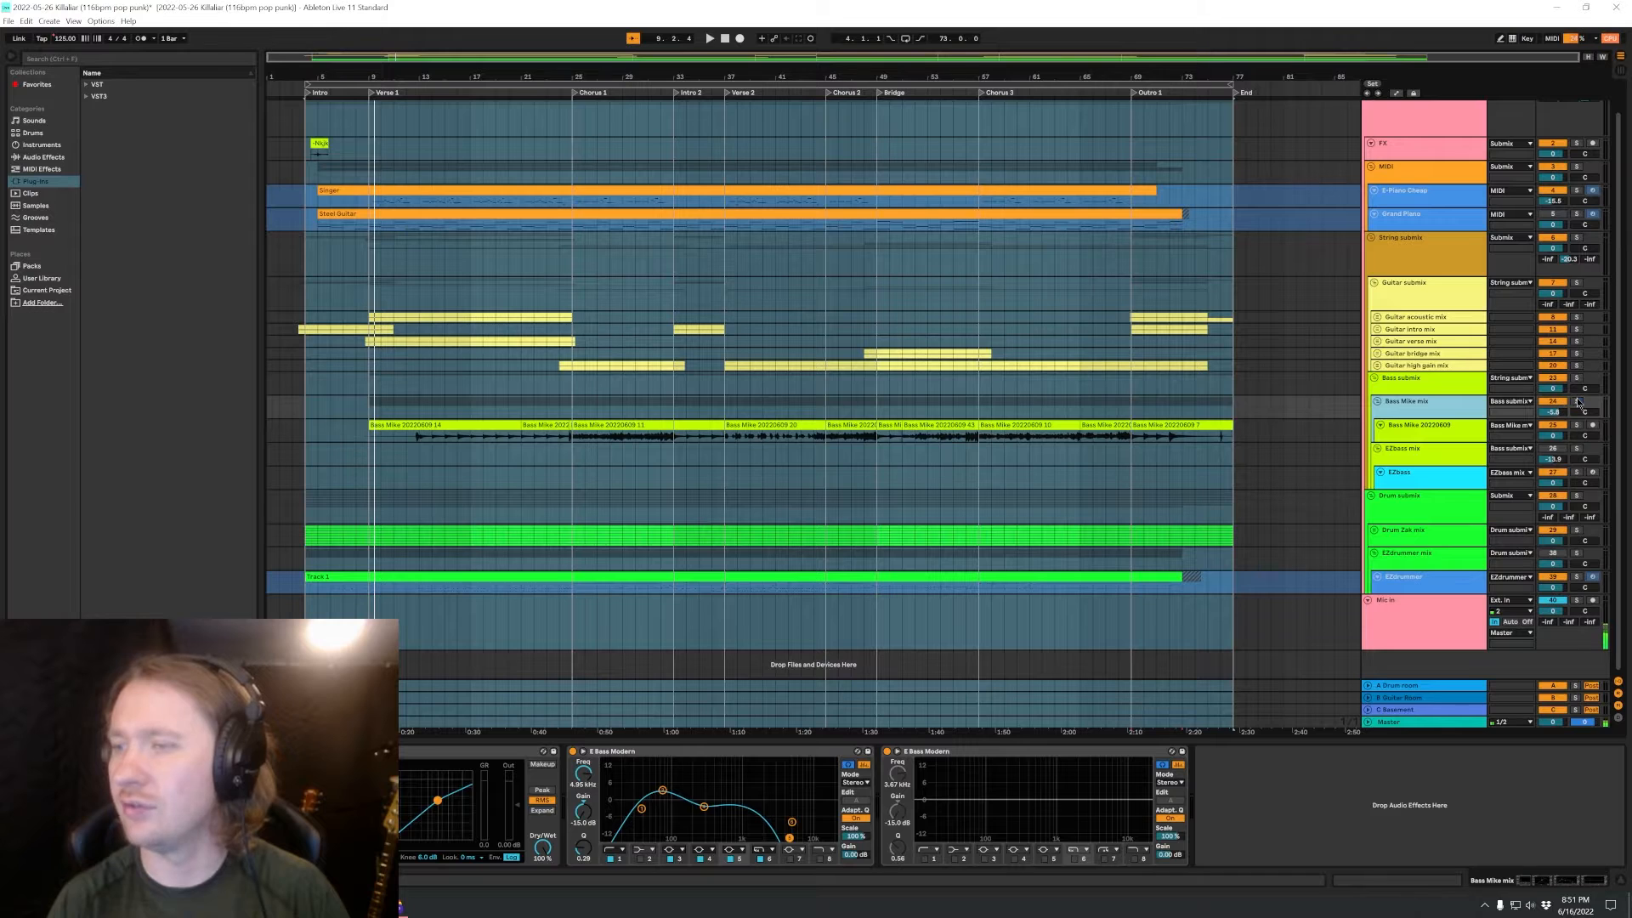
click(1450, 432)
key(space)
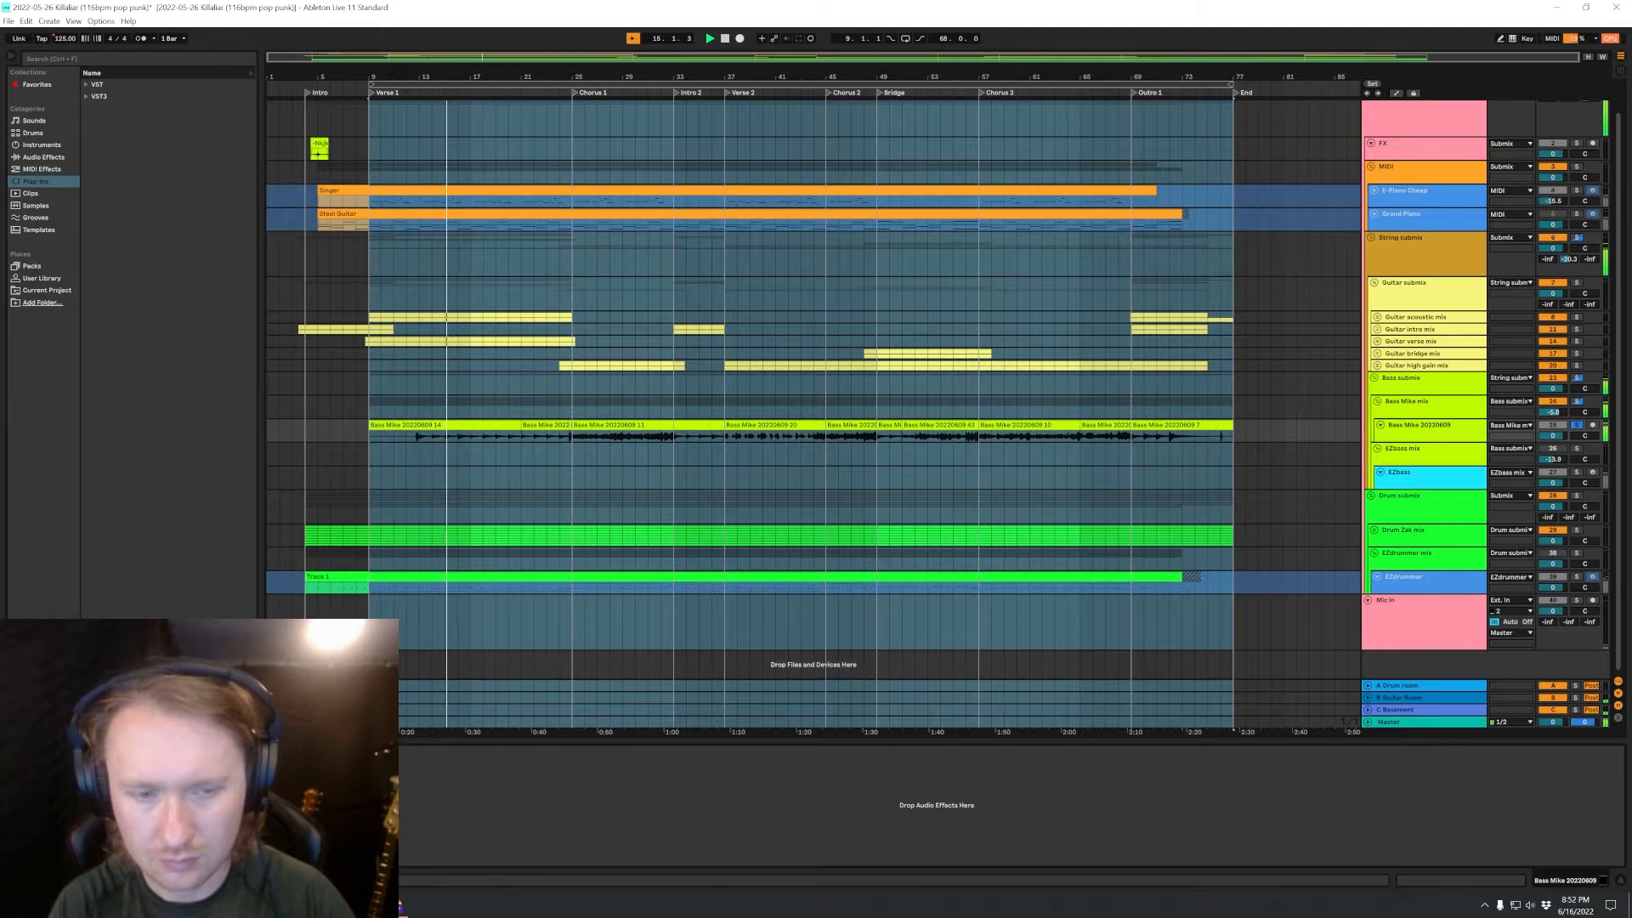
Replay the bass while examining its frequency spectrum in the enlarged EQ displays of the Bass Mike mix.
click(1437, 404)
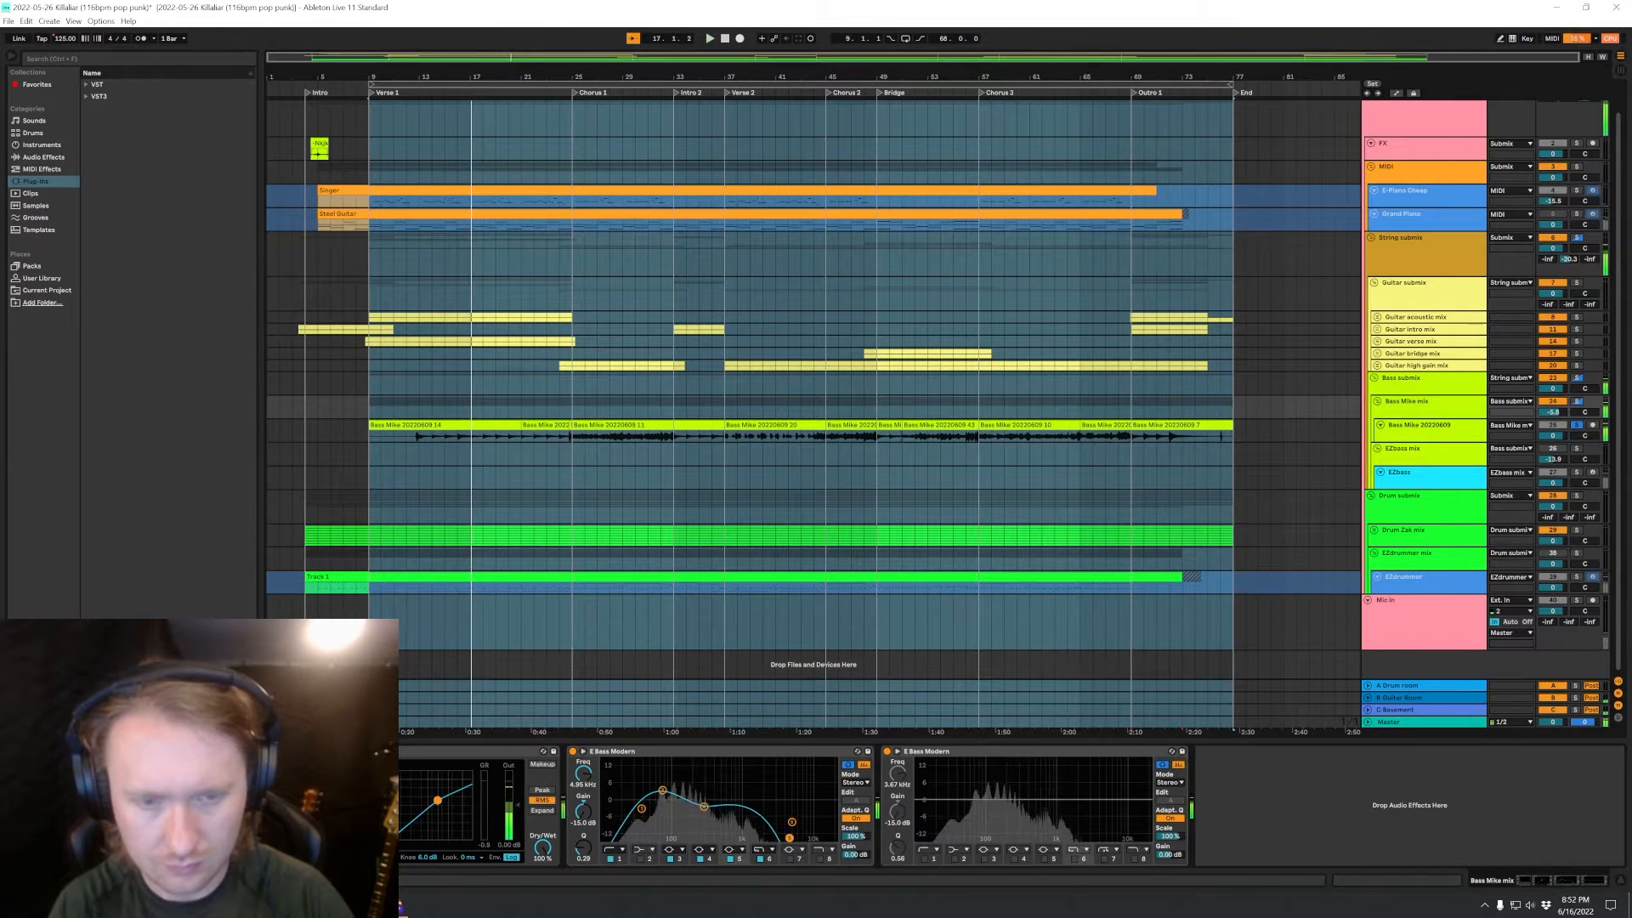
key(space)
key(space)
click(897, 752)
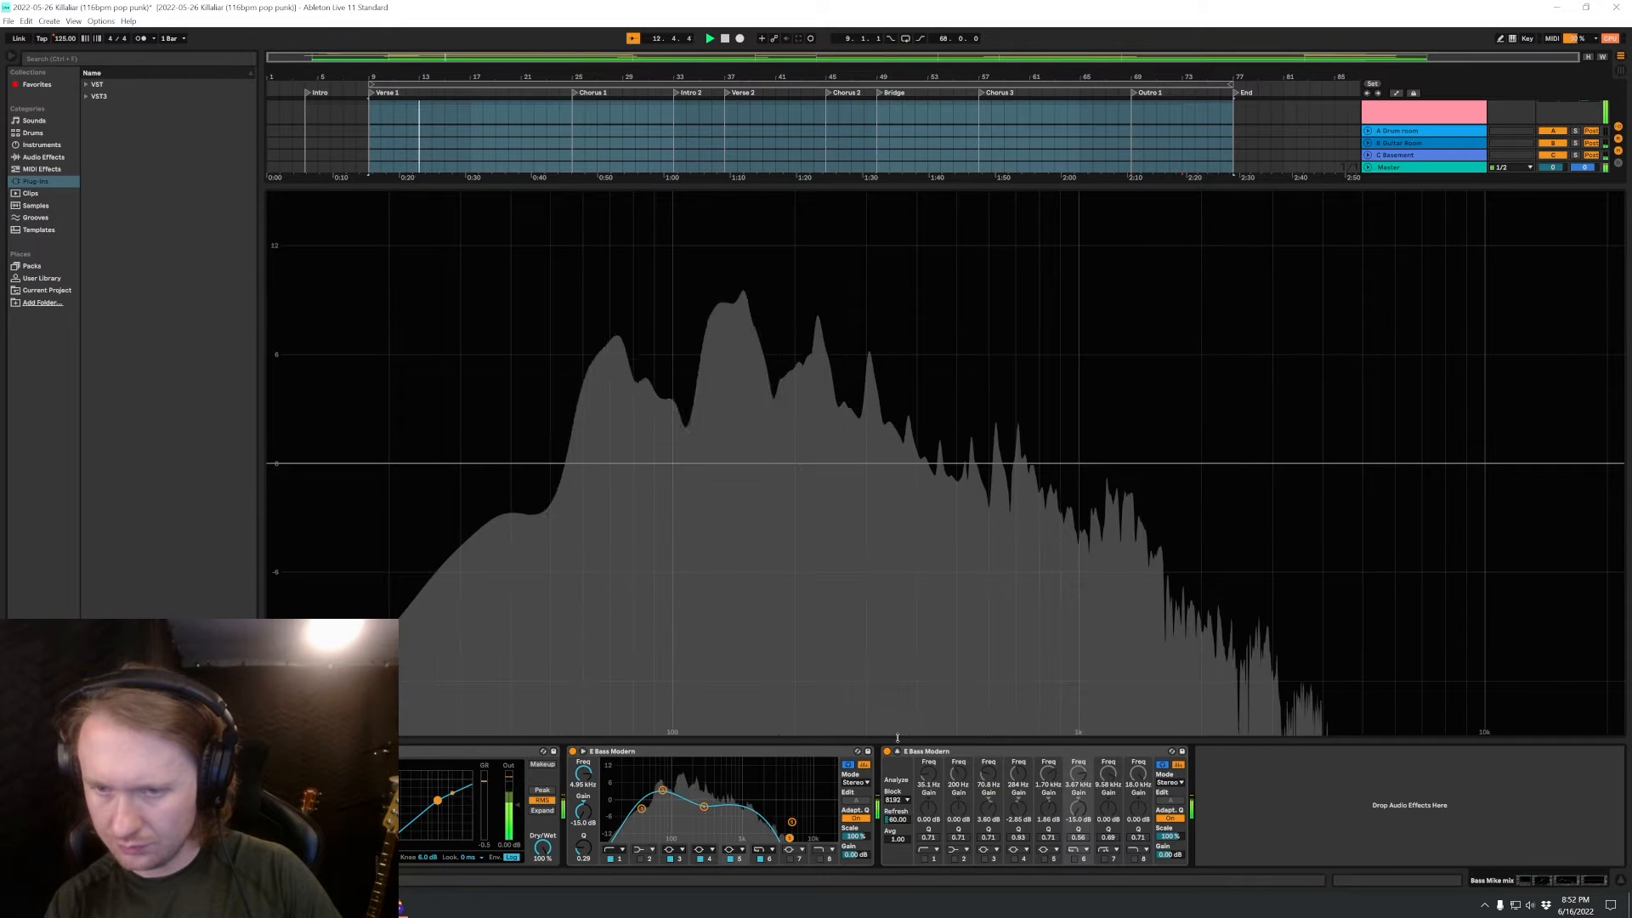
click(573, 752)
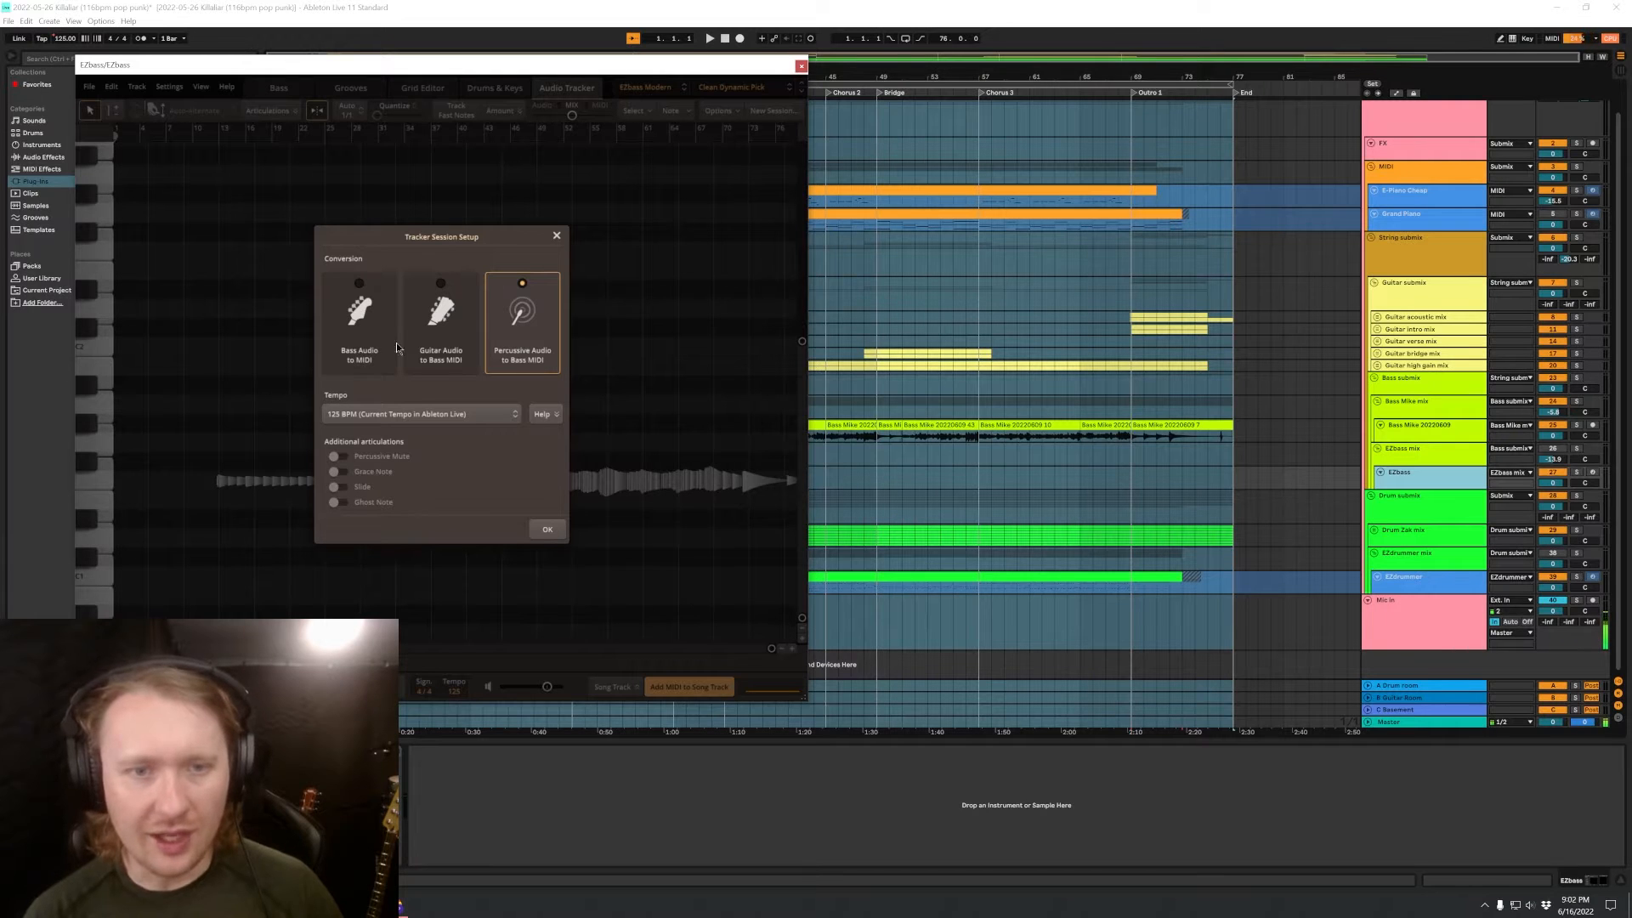
Set up the EZbass tracker session to convert Bass Audio to MIDI at the current 125 BPM tempo.
click(366, 348)
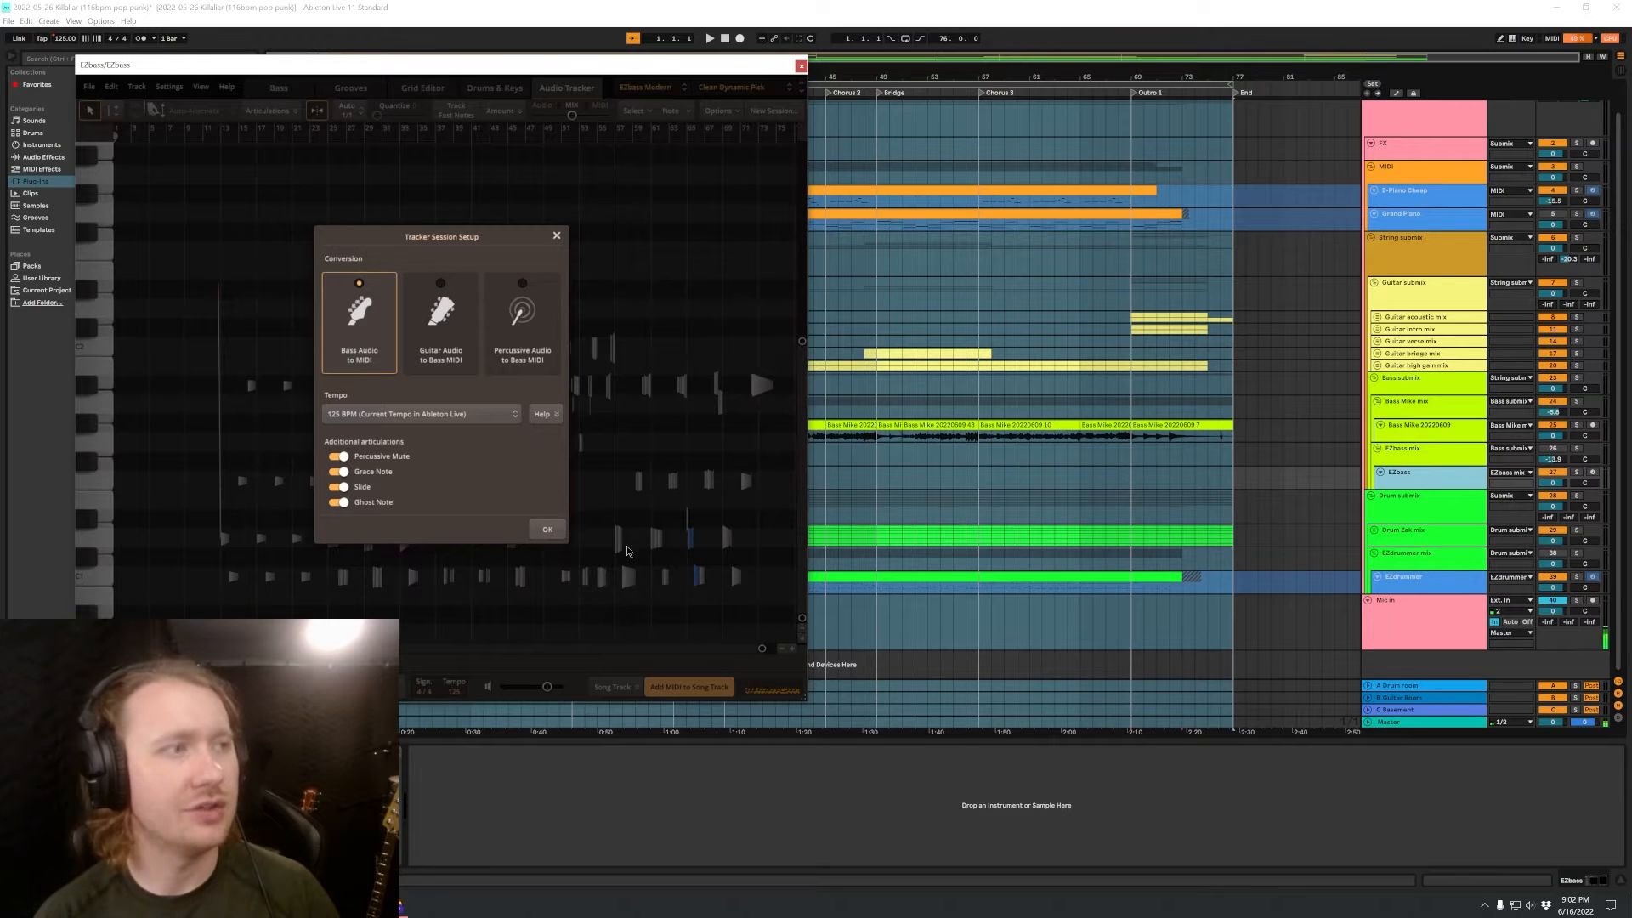
click(561, 531)
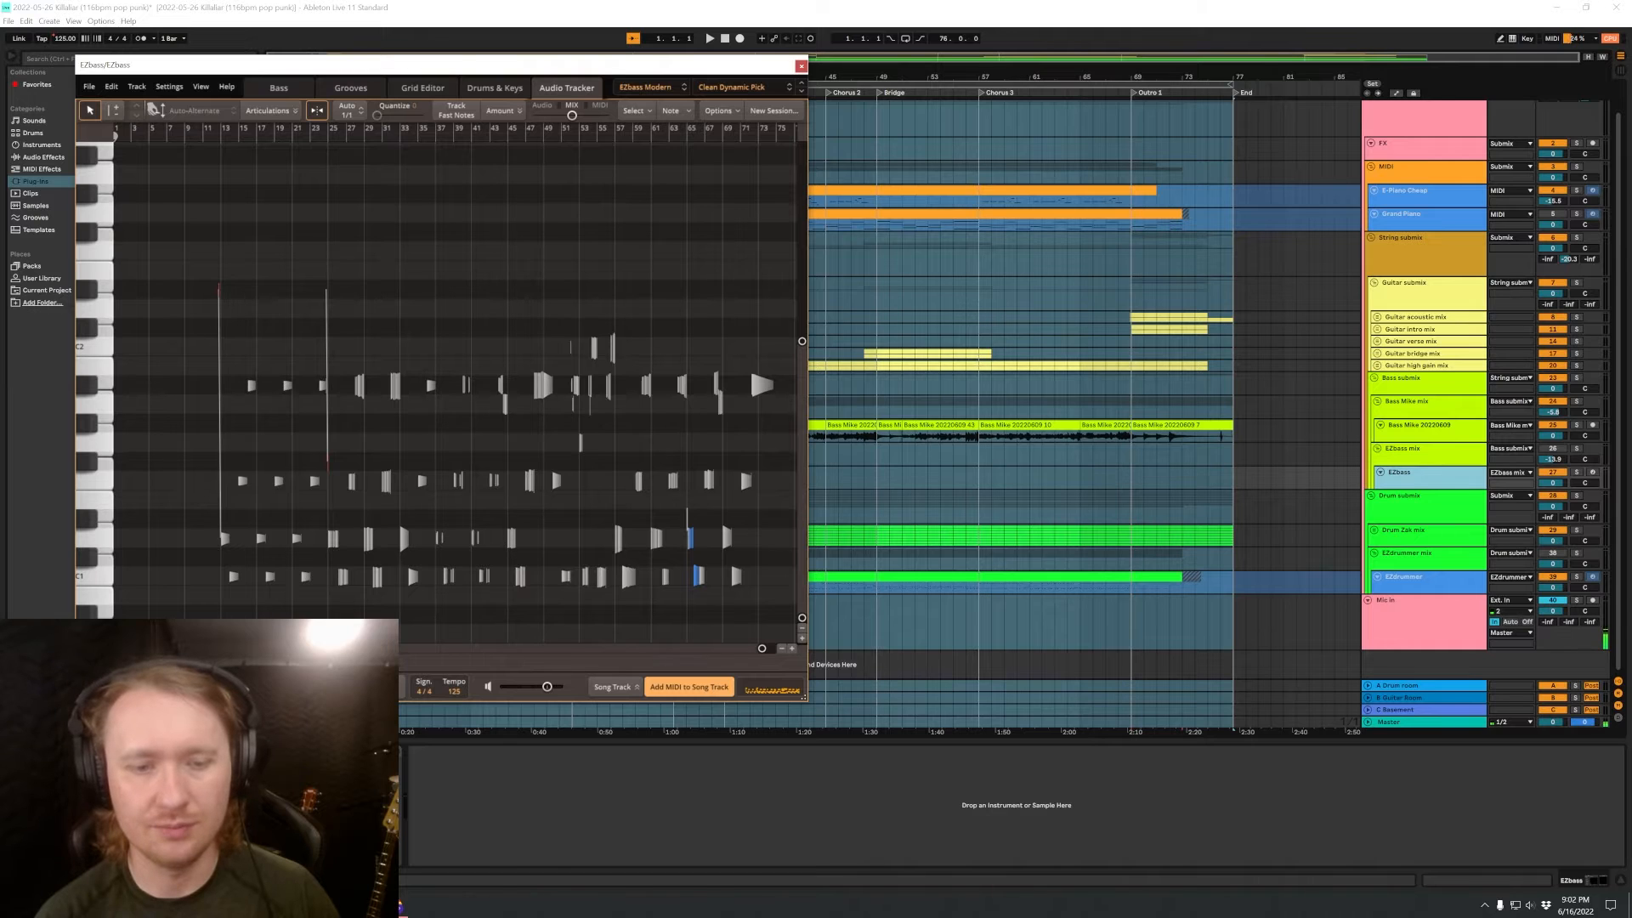
Examine the tracked bass notes in the Audio Tracker, comparing close-up passages with the whole performance.
scroll(203, 390, up, 3)
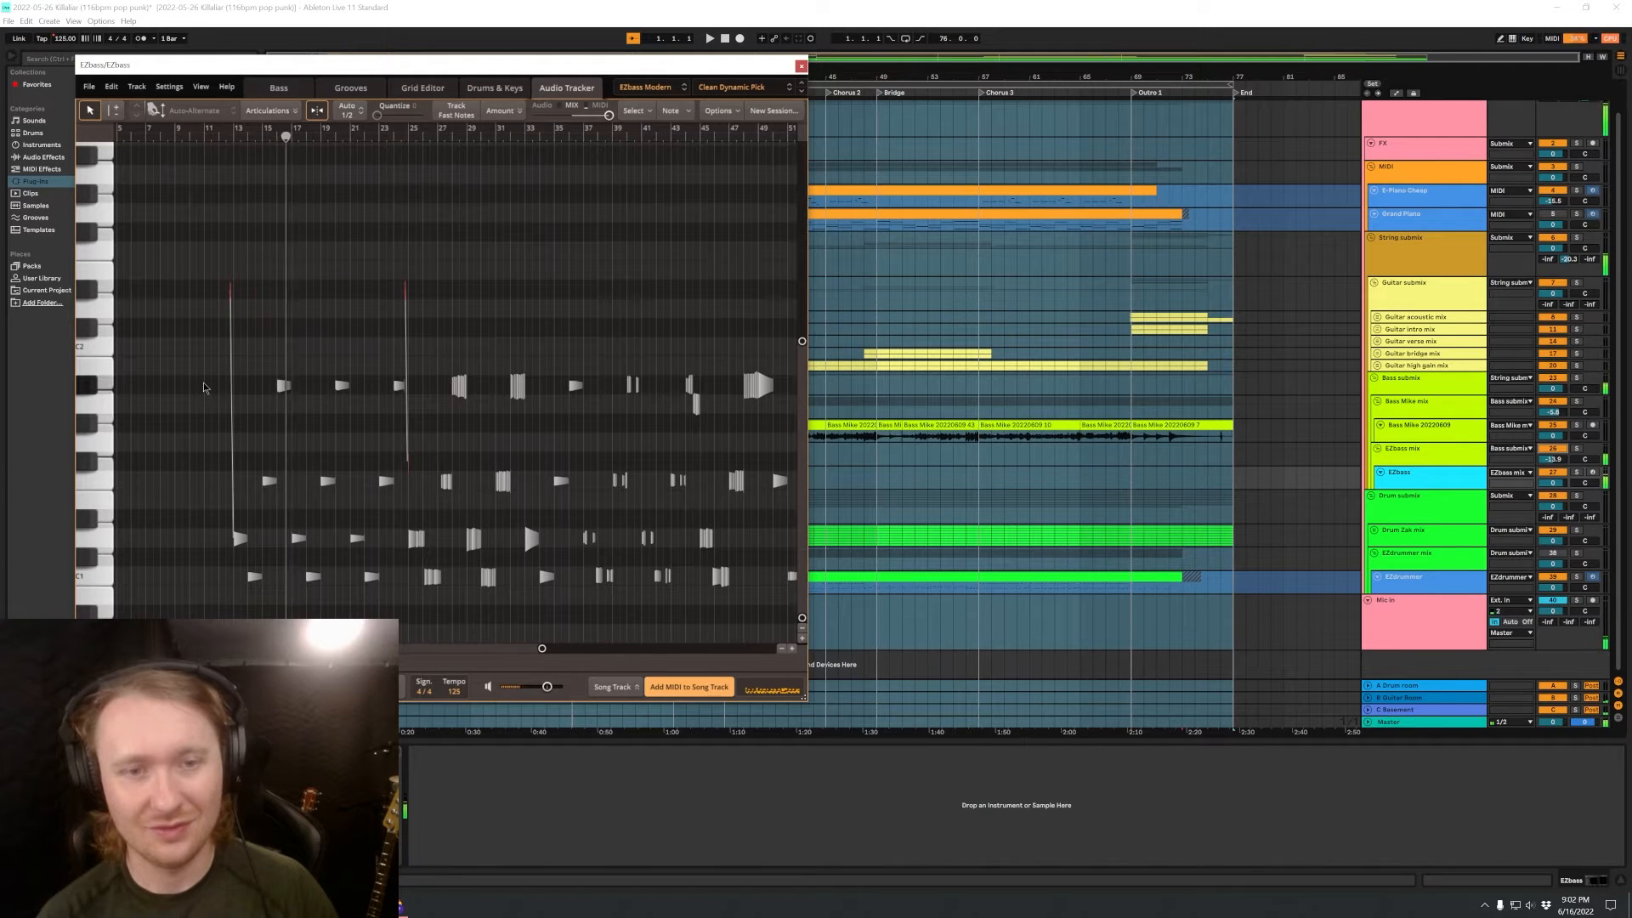
scroll(420, 437, up, 3)
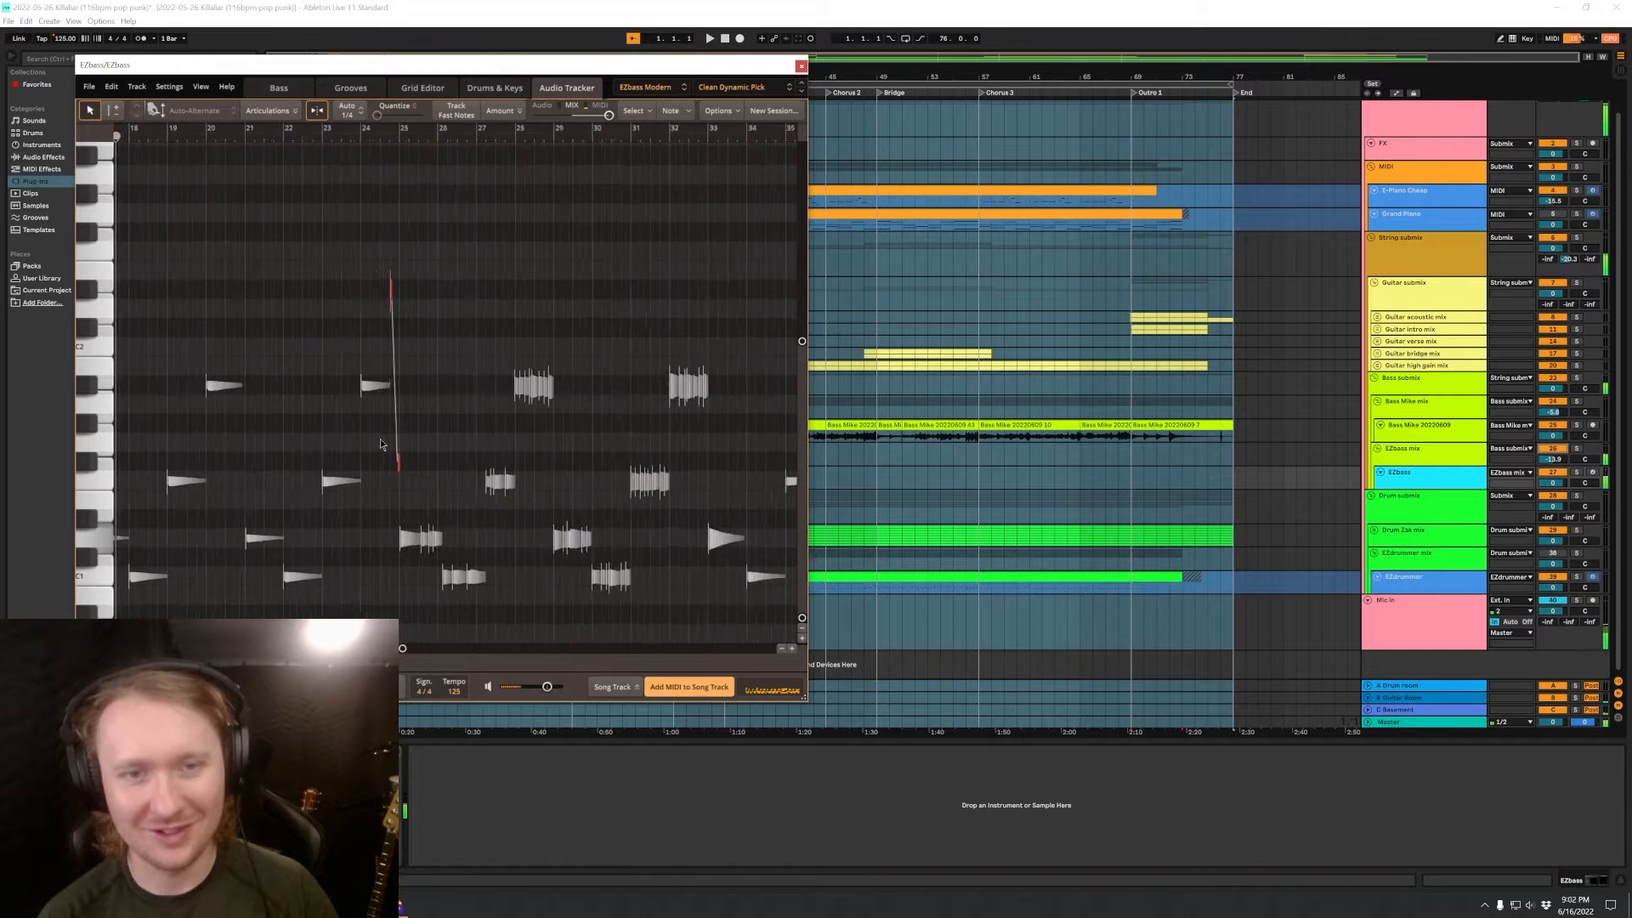
scroll(380, 438, down, 5)
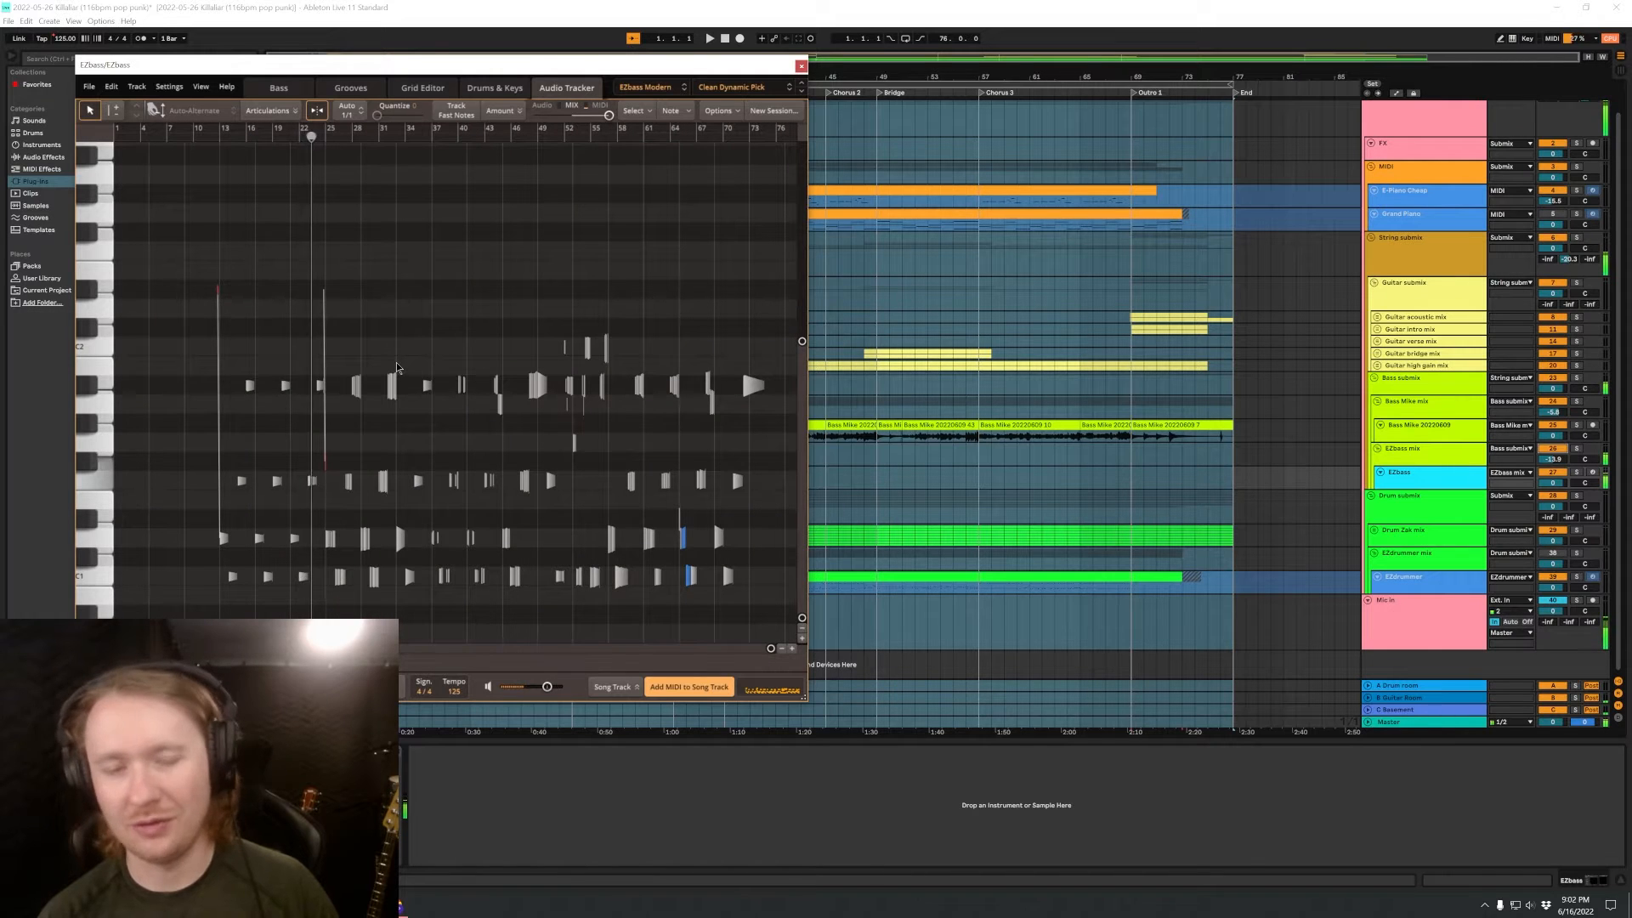
scroll(390, 362, up, 2)
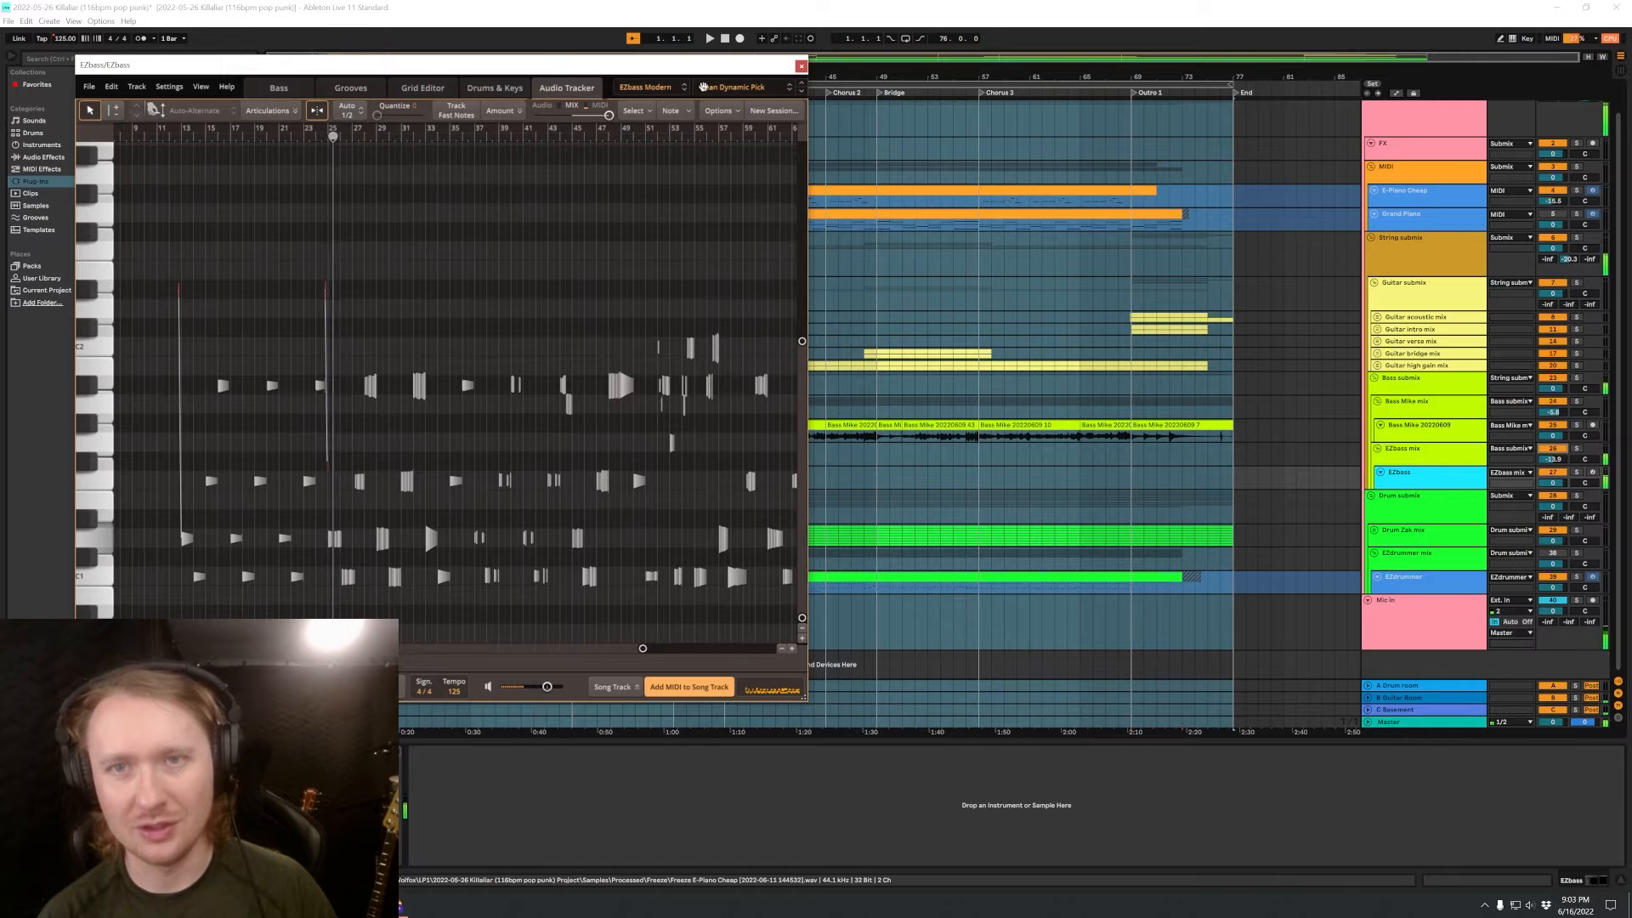
scroll(425, 518, up, 5)
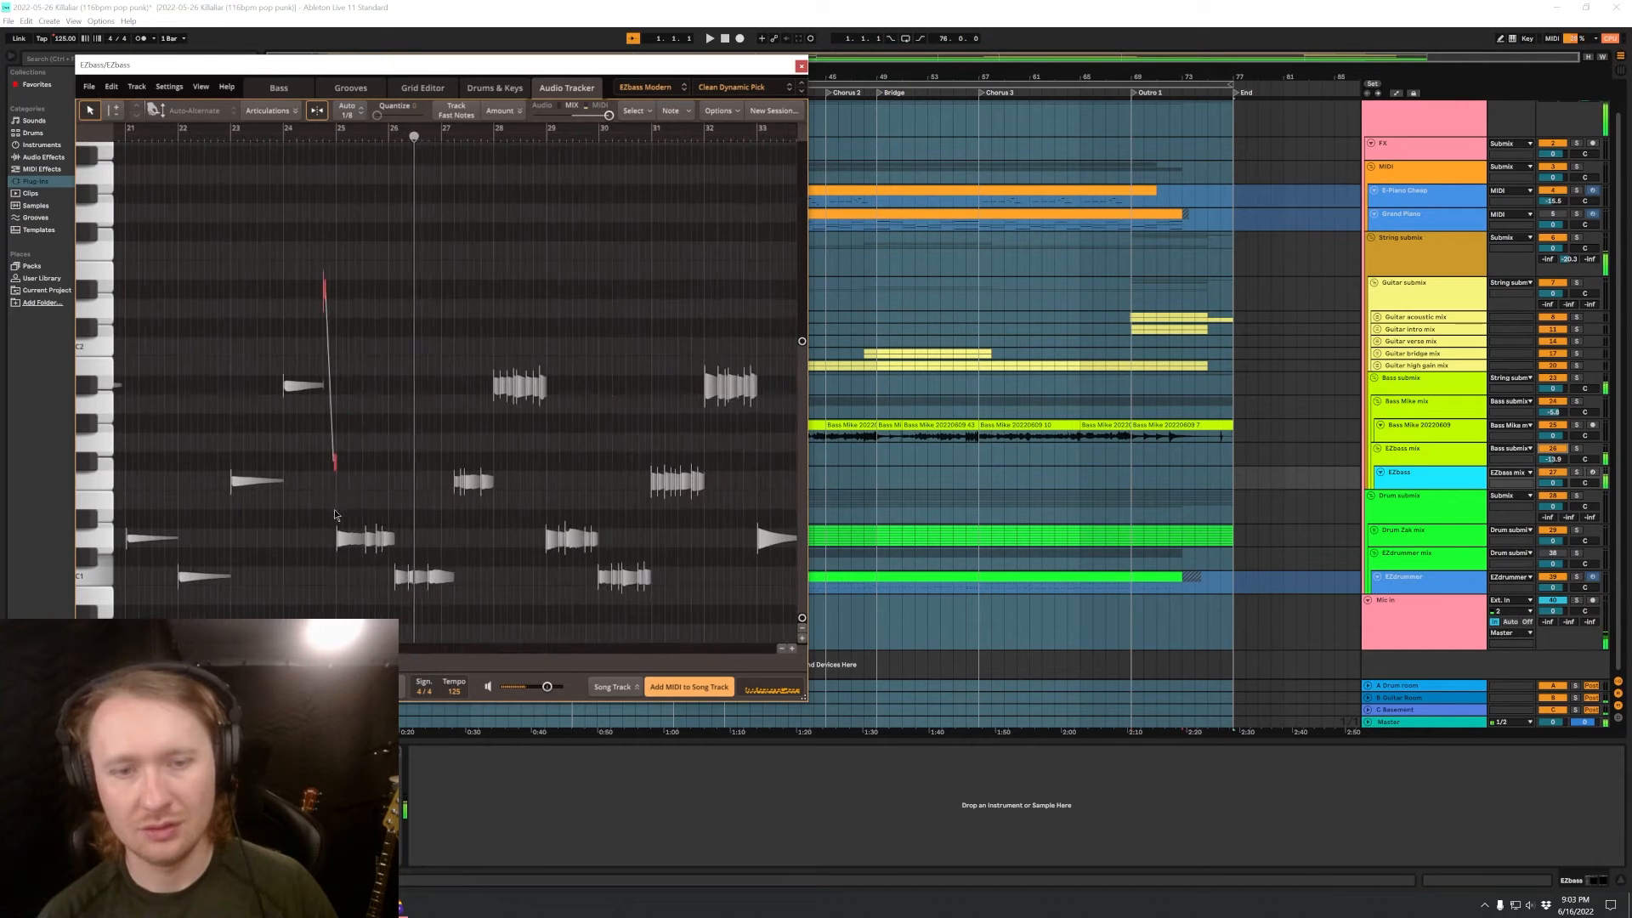
scroll(440, 559, up, 2)
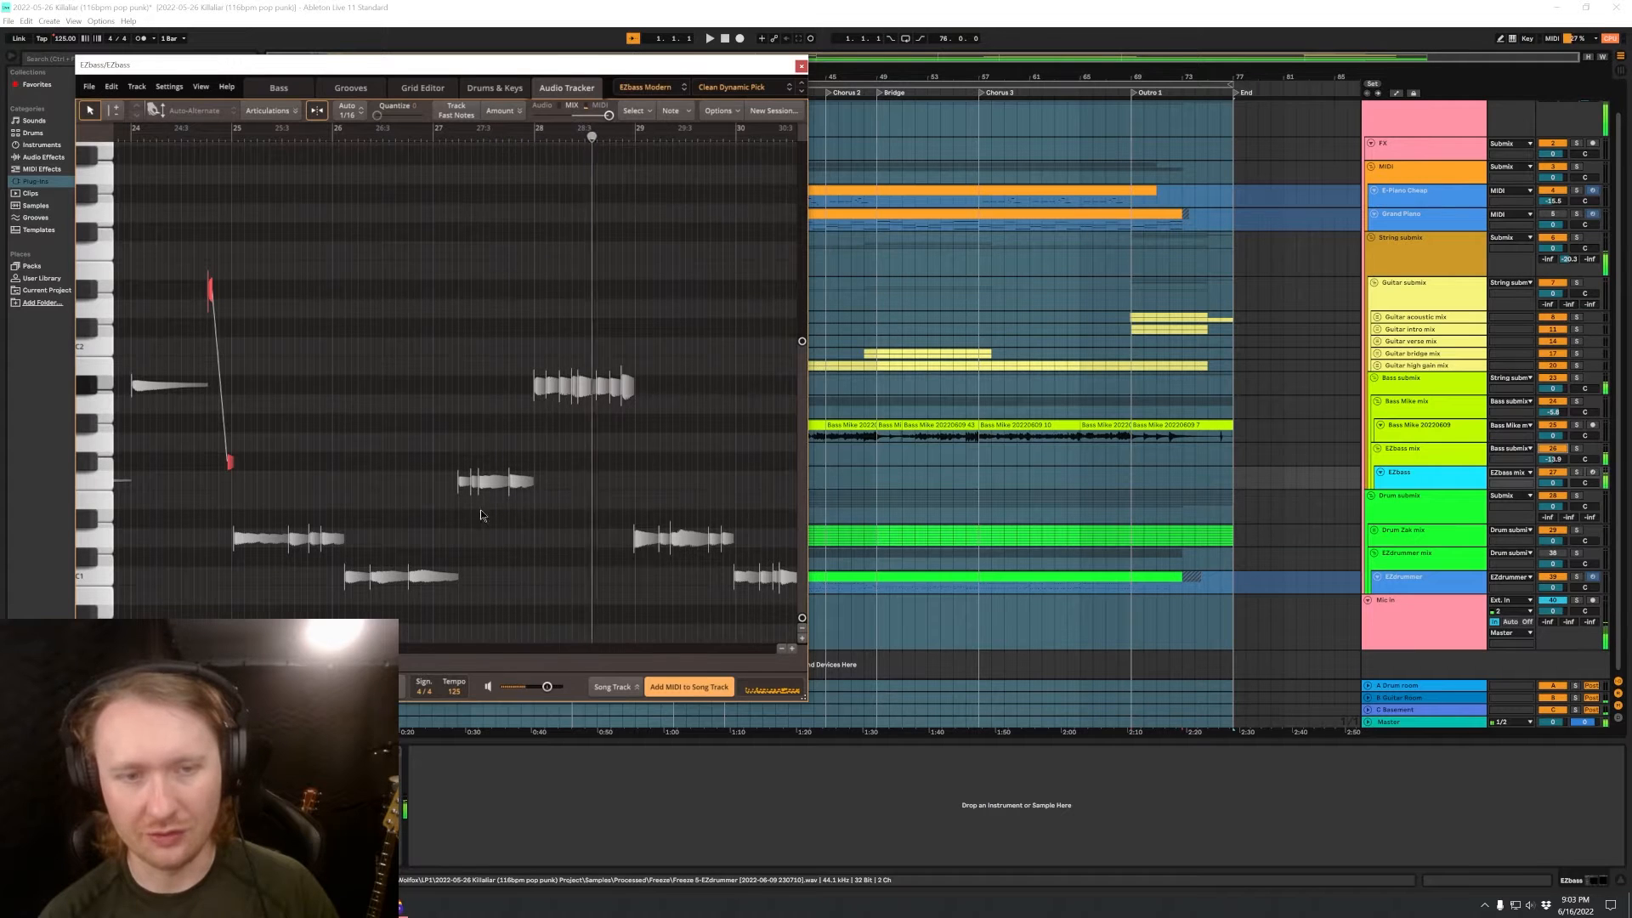
scroll(445, 510, down, 2)
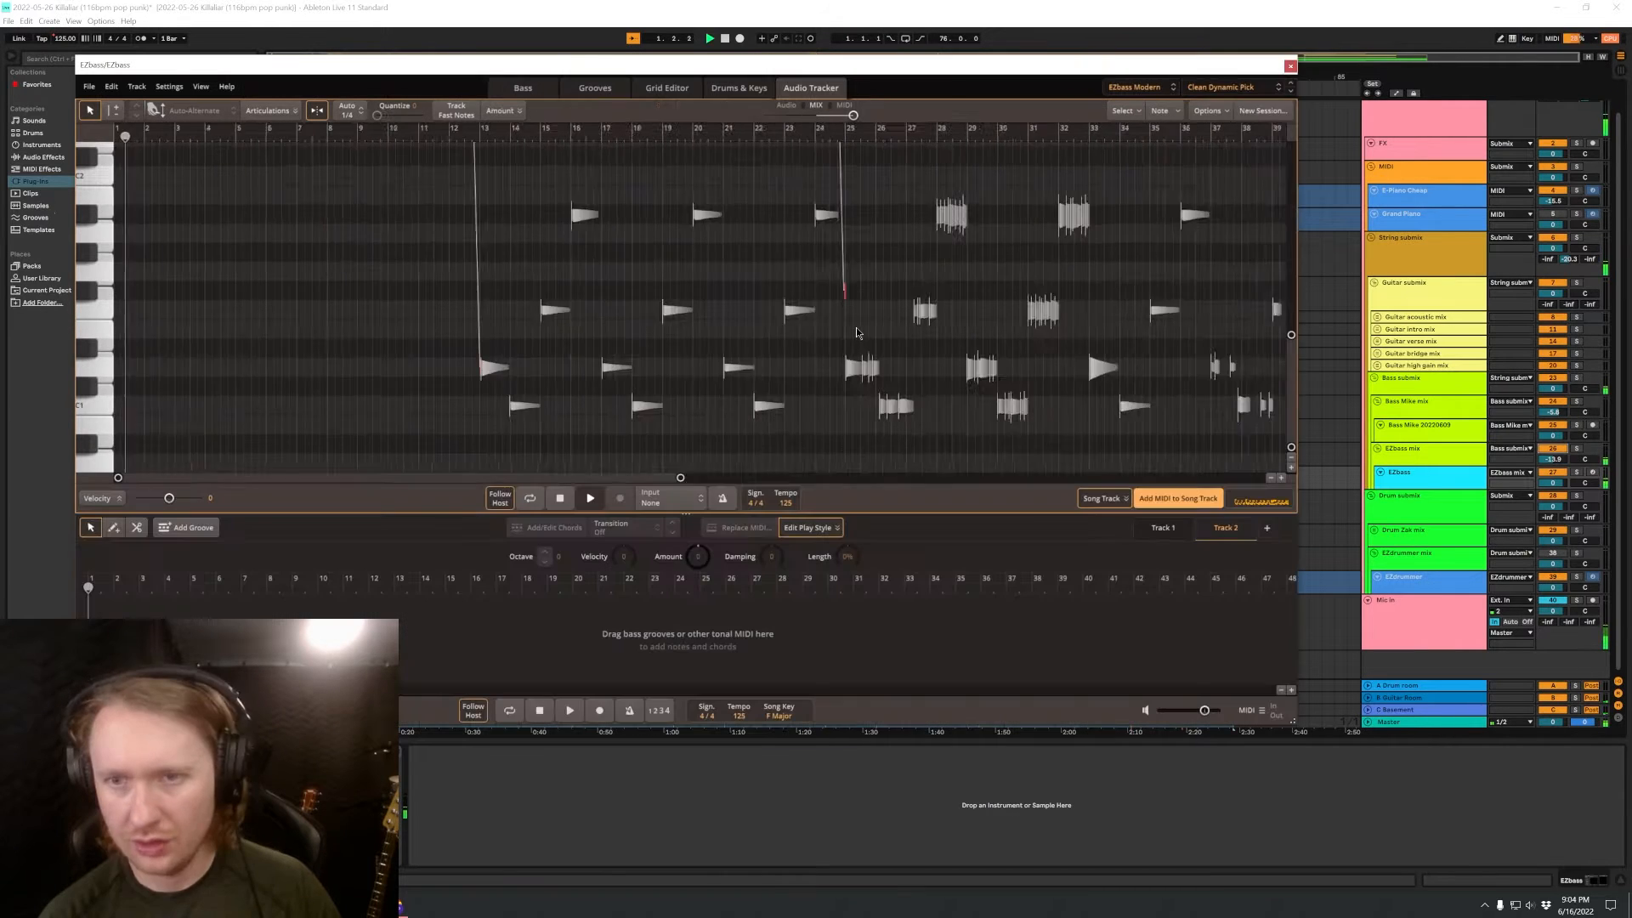
scroll(512, 293, down, 2)
scroll(430, 294, up, 3)
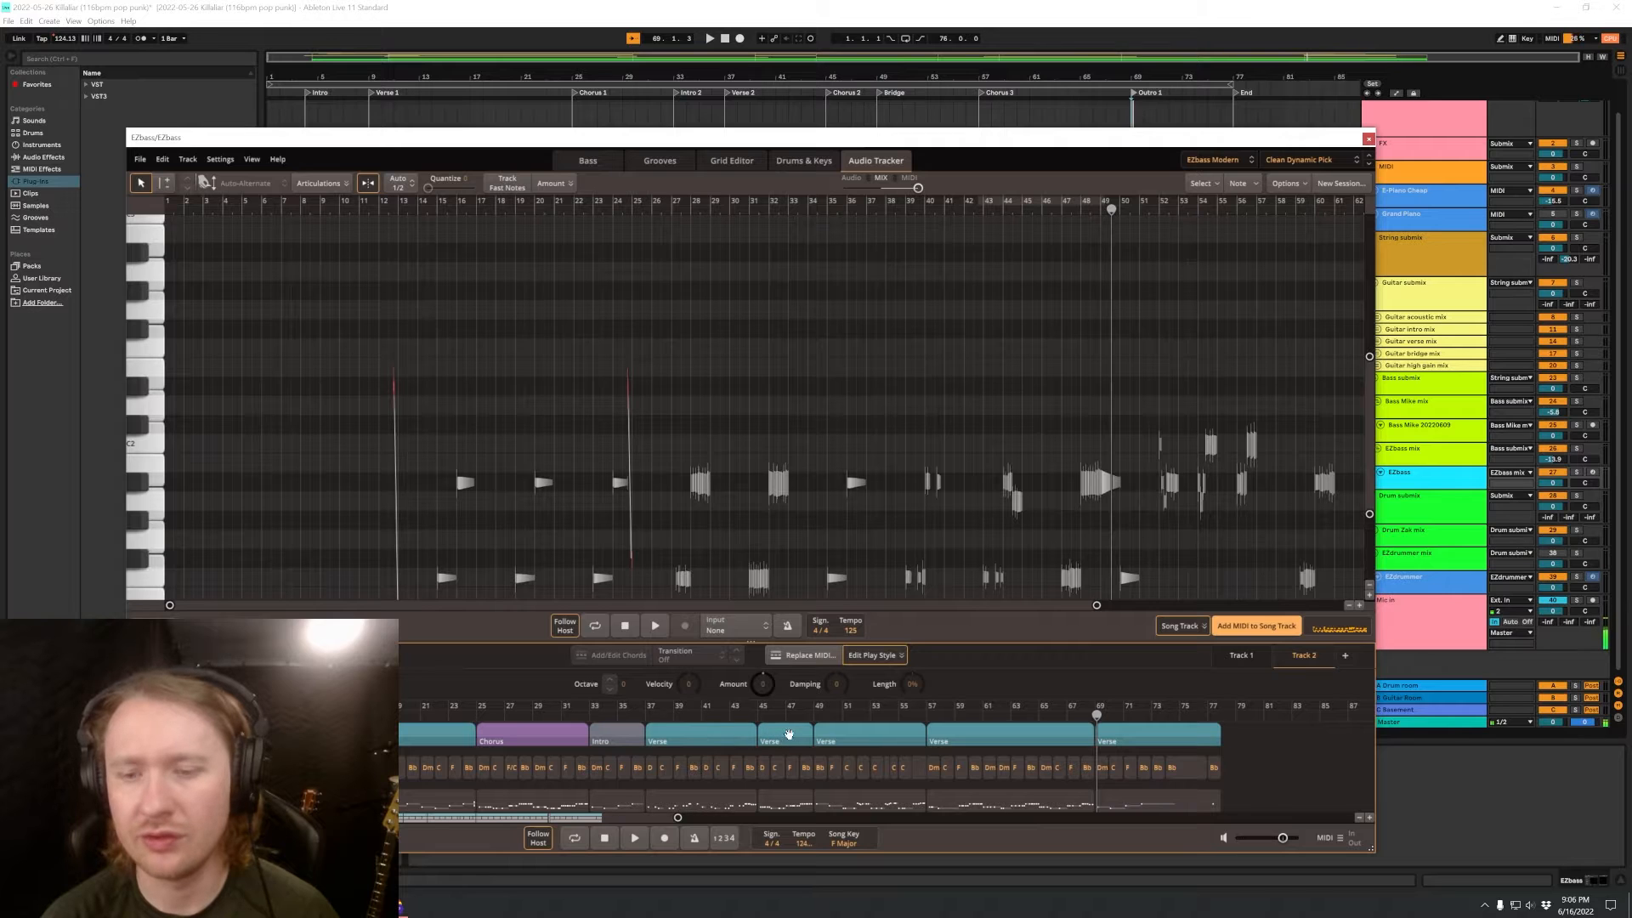
Change the song part type of the verse block starting at bar 49 to Bridge.
right_click(859, 733)
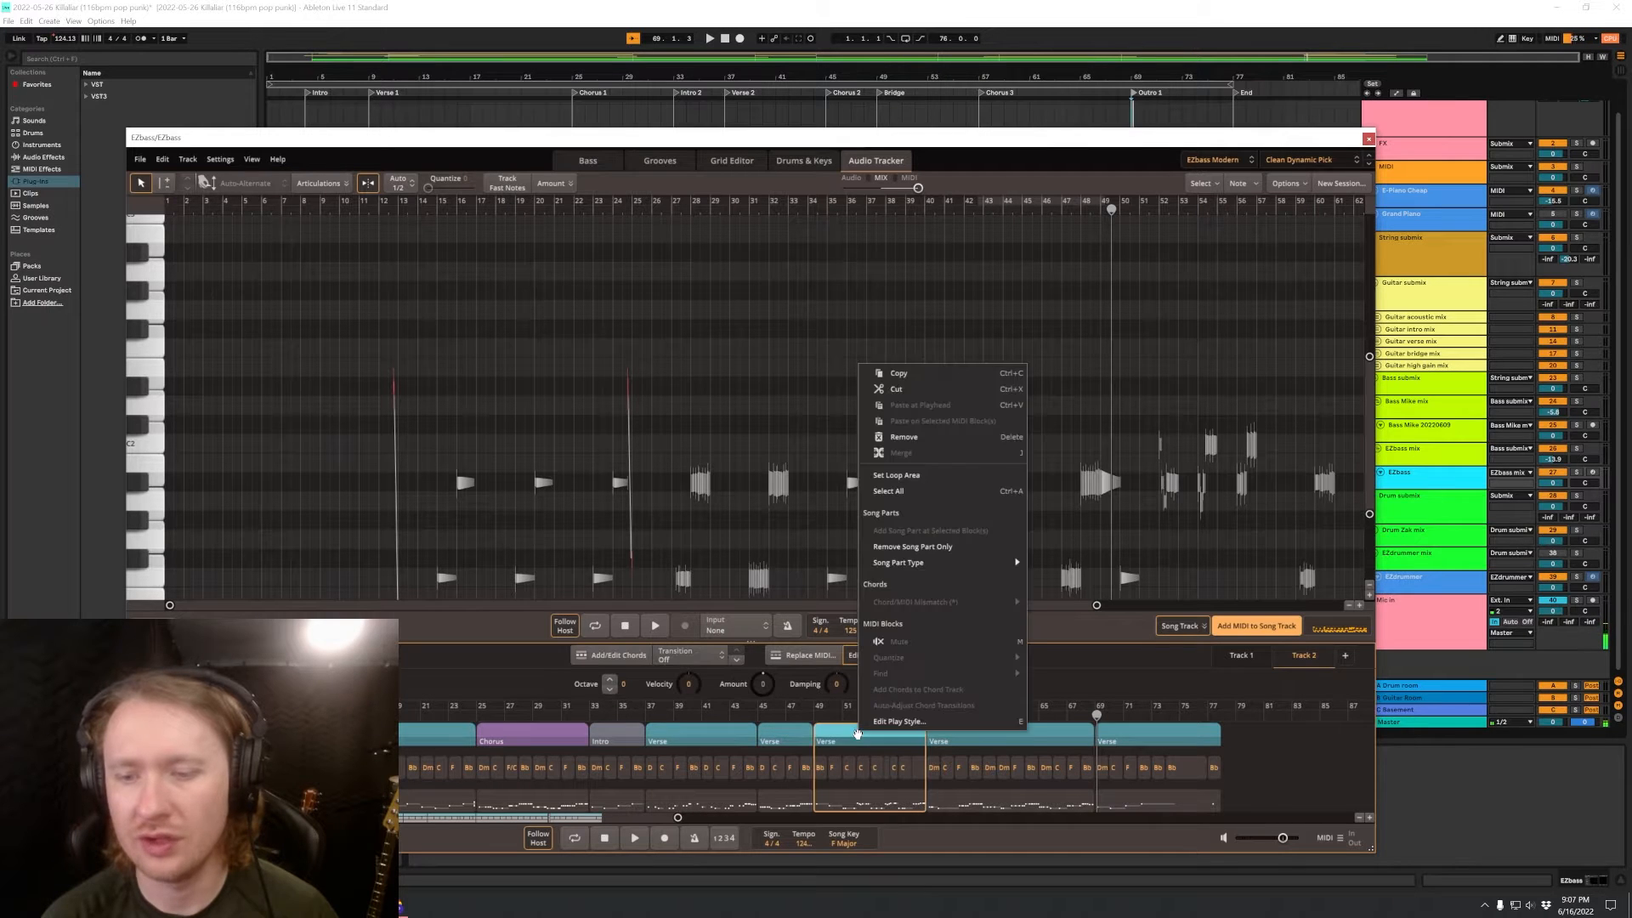
mouse_move(977, 563)
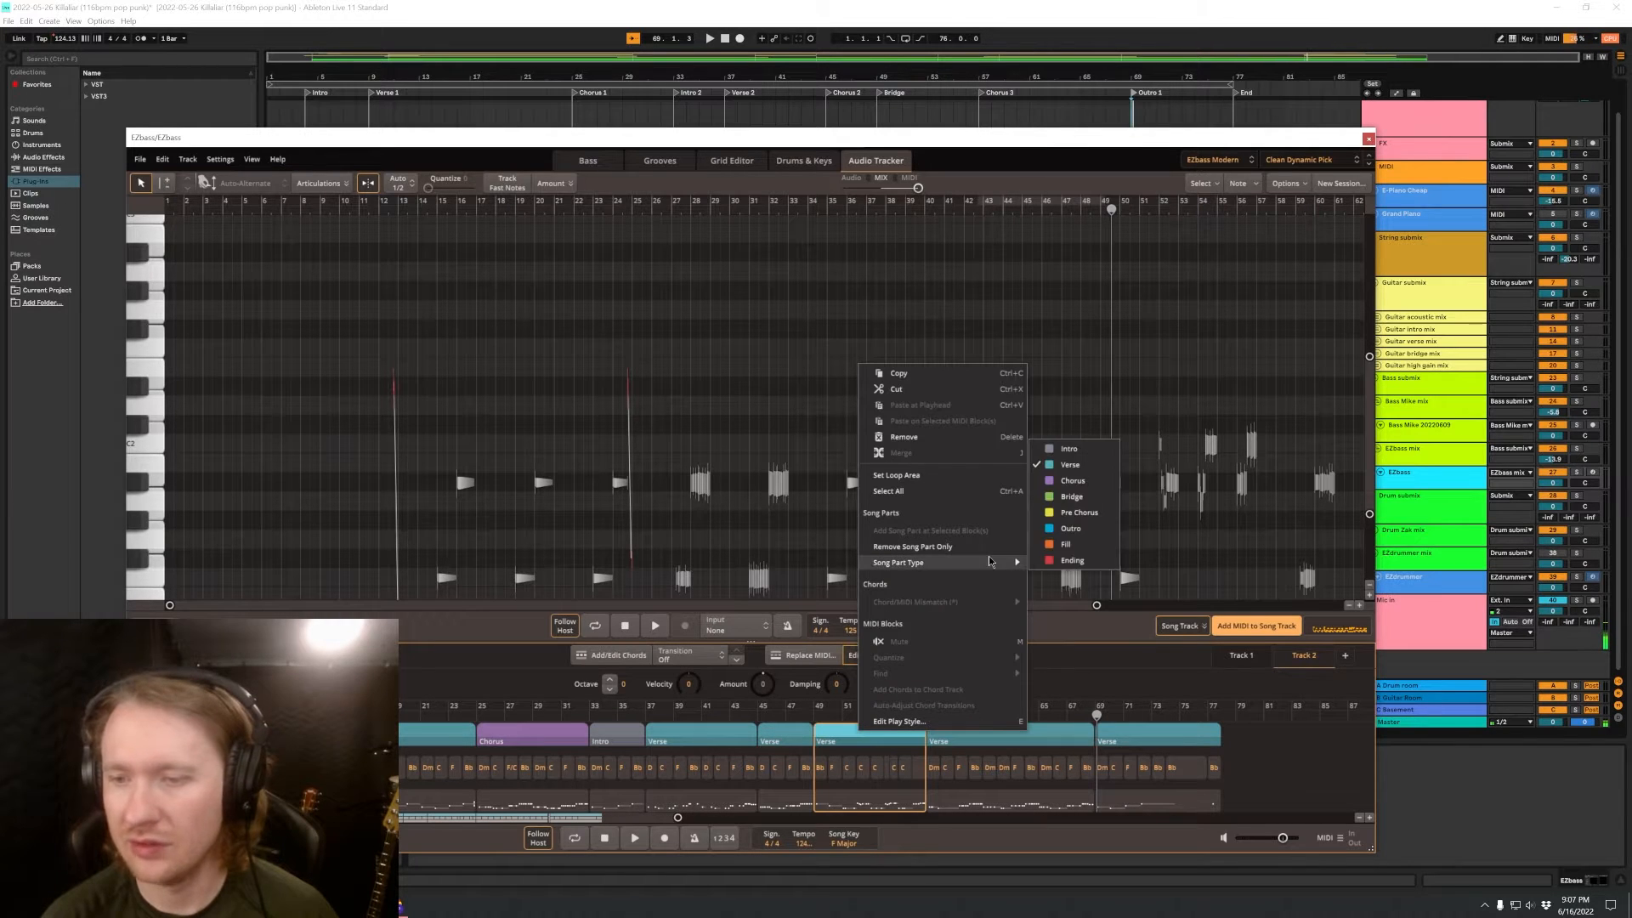
click(1084, 499)
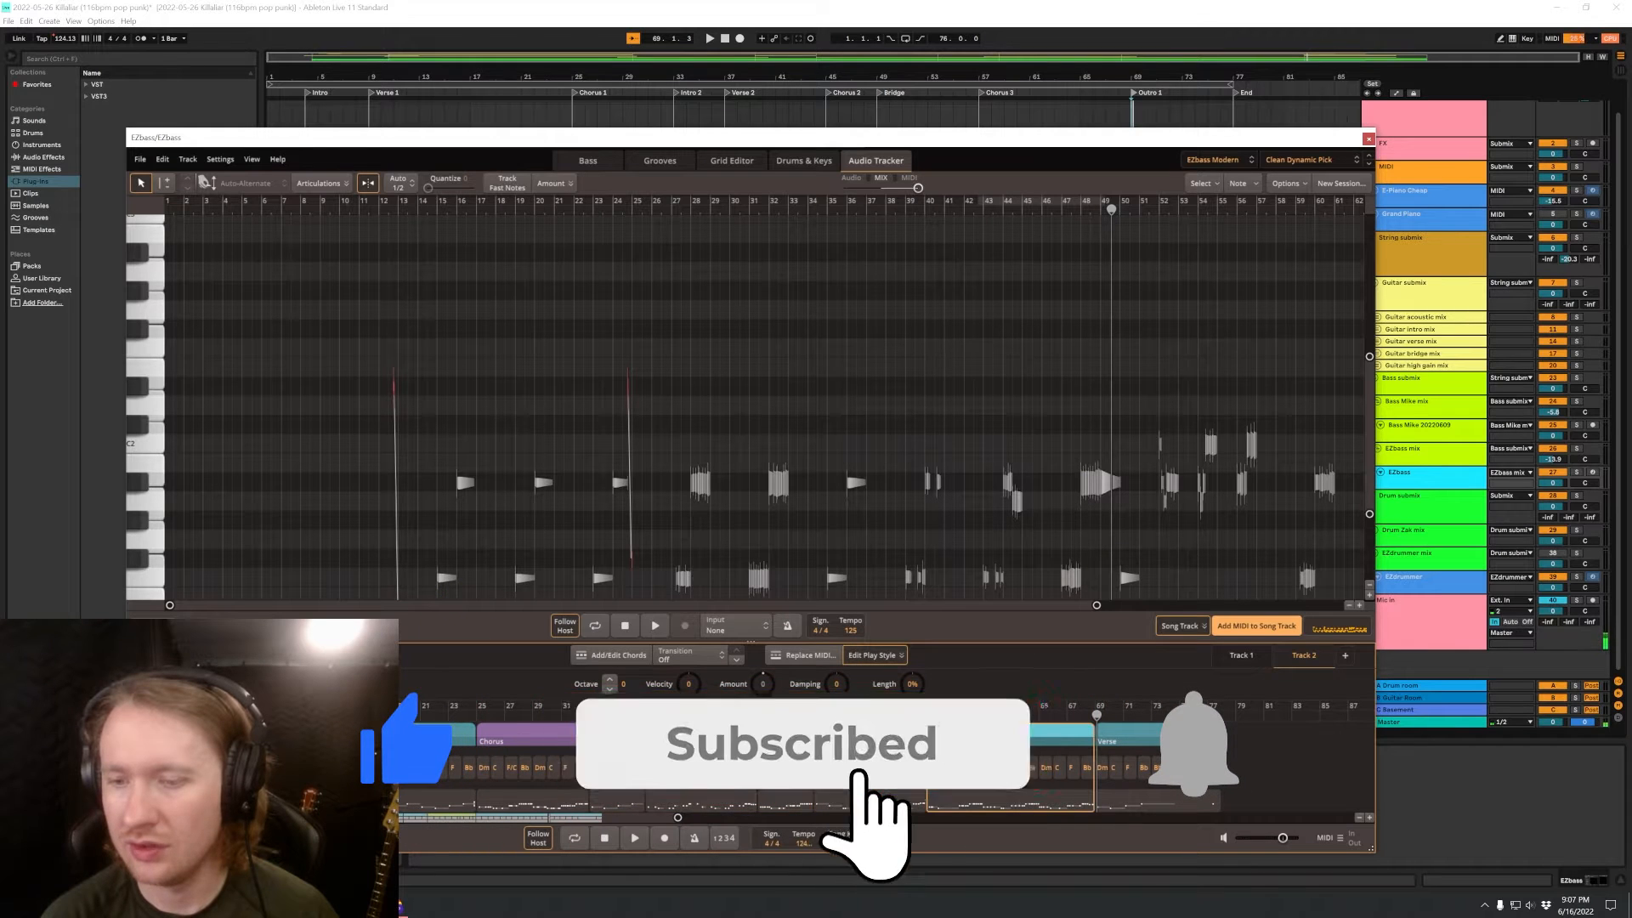
Set the song part type of the block starting at bar 57 to Chorus and the final block to Outro.
right_click(996, 731)
mouse_move(1098, 558)
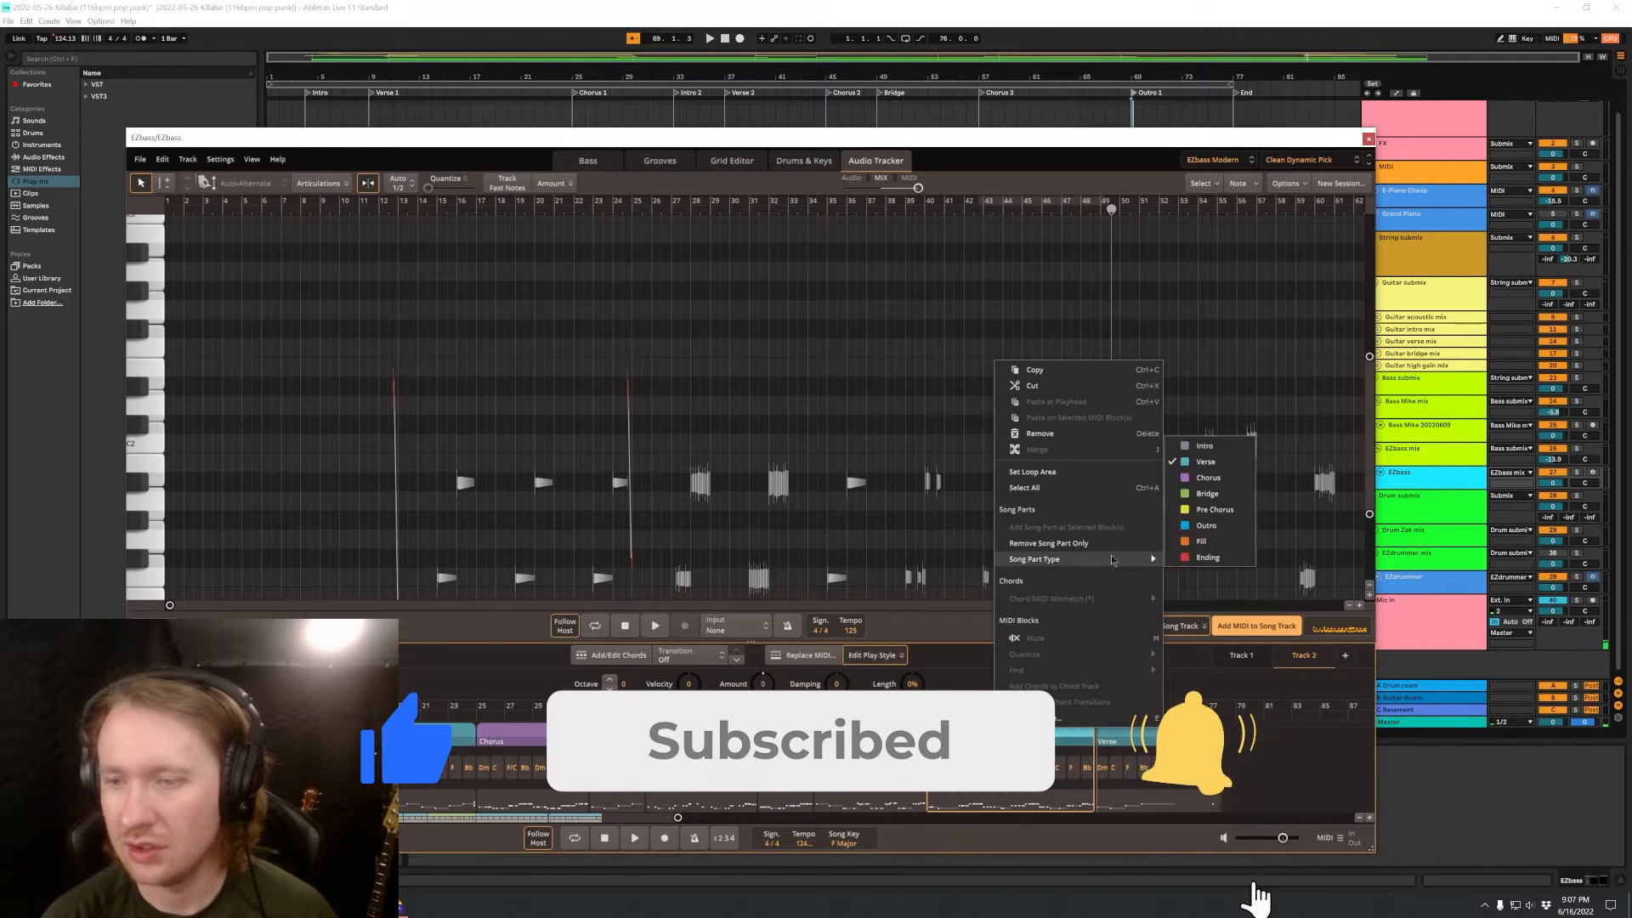
click(1224, 478)
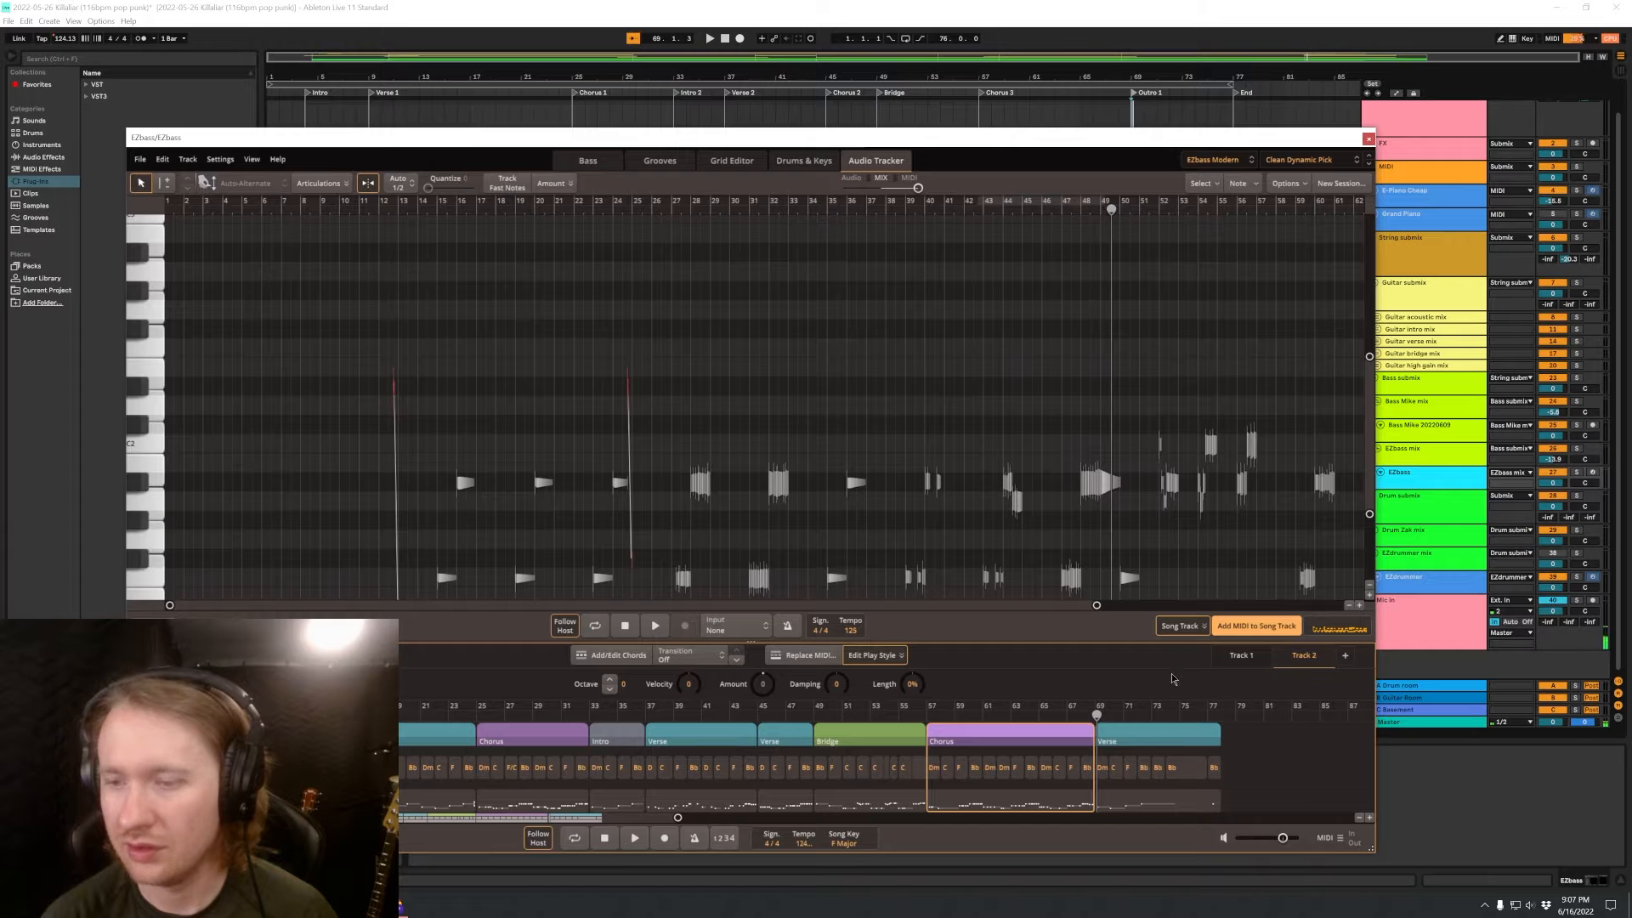
click(1131, 790)
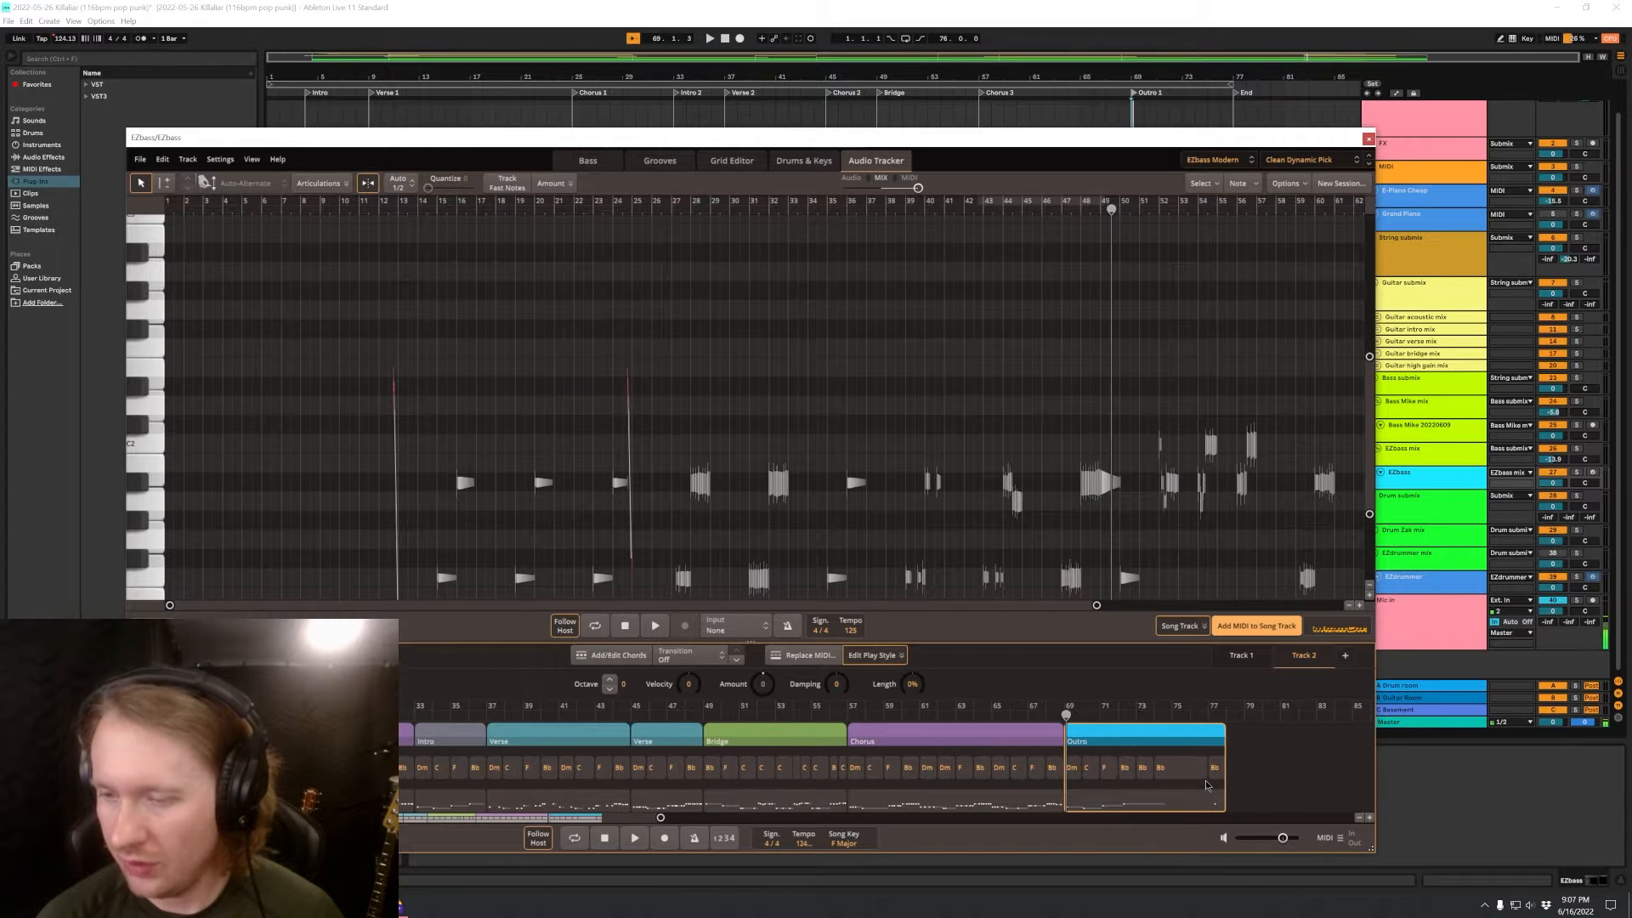
Inspect the notes and chords around the Bridge in the EZbass song track and play the transition into the Chorus.
scroll(1203, 784, up, 3)
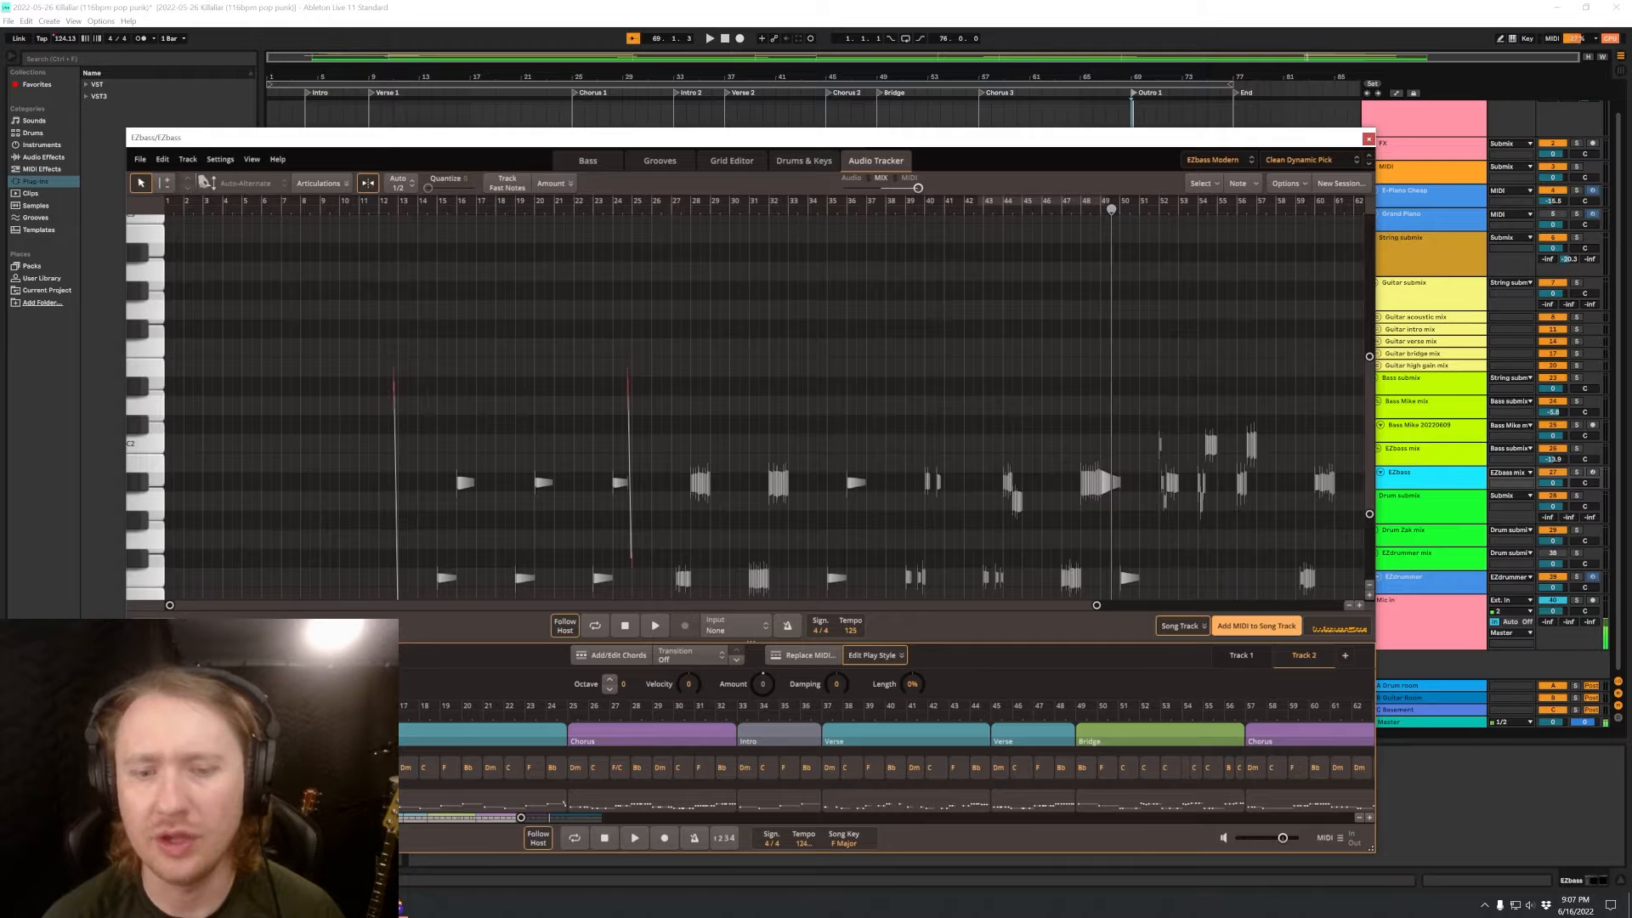
scroll(887, 766, up, 4)
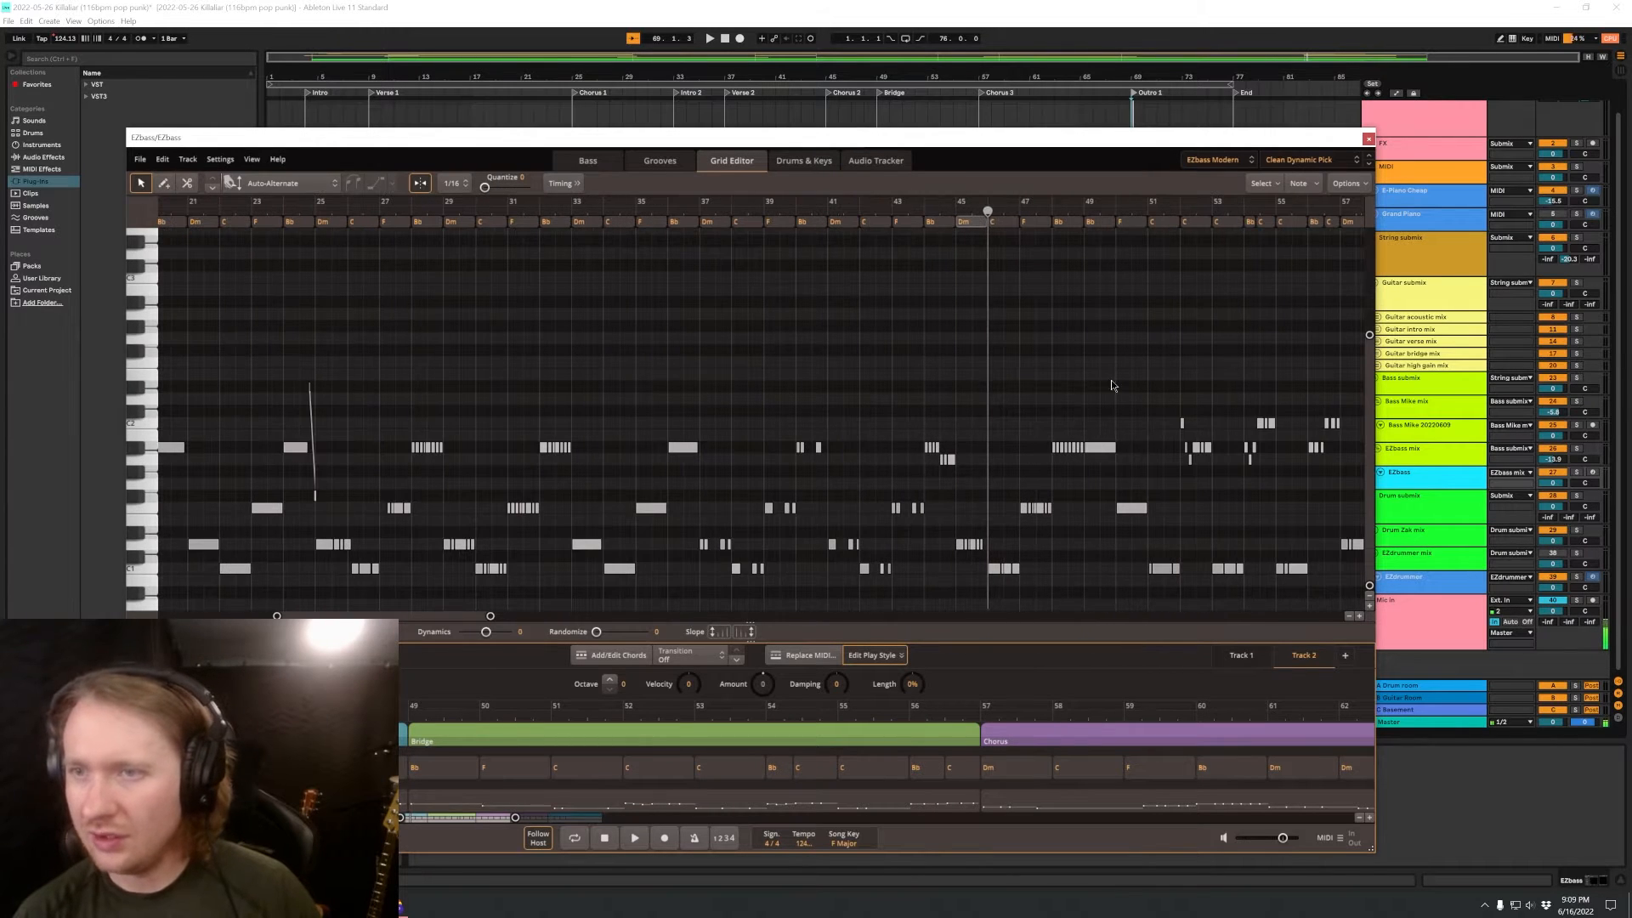
scroll(1114, 382, right, 3)
scroll(887, 765, down, 2)
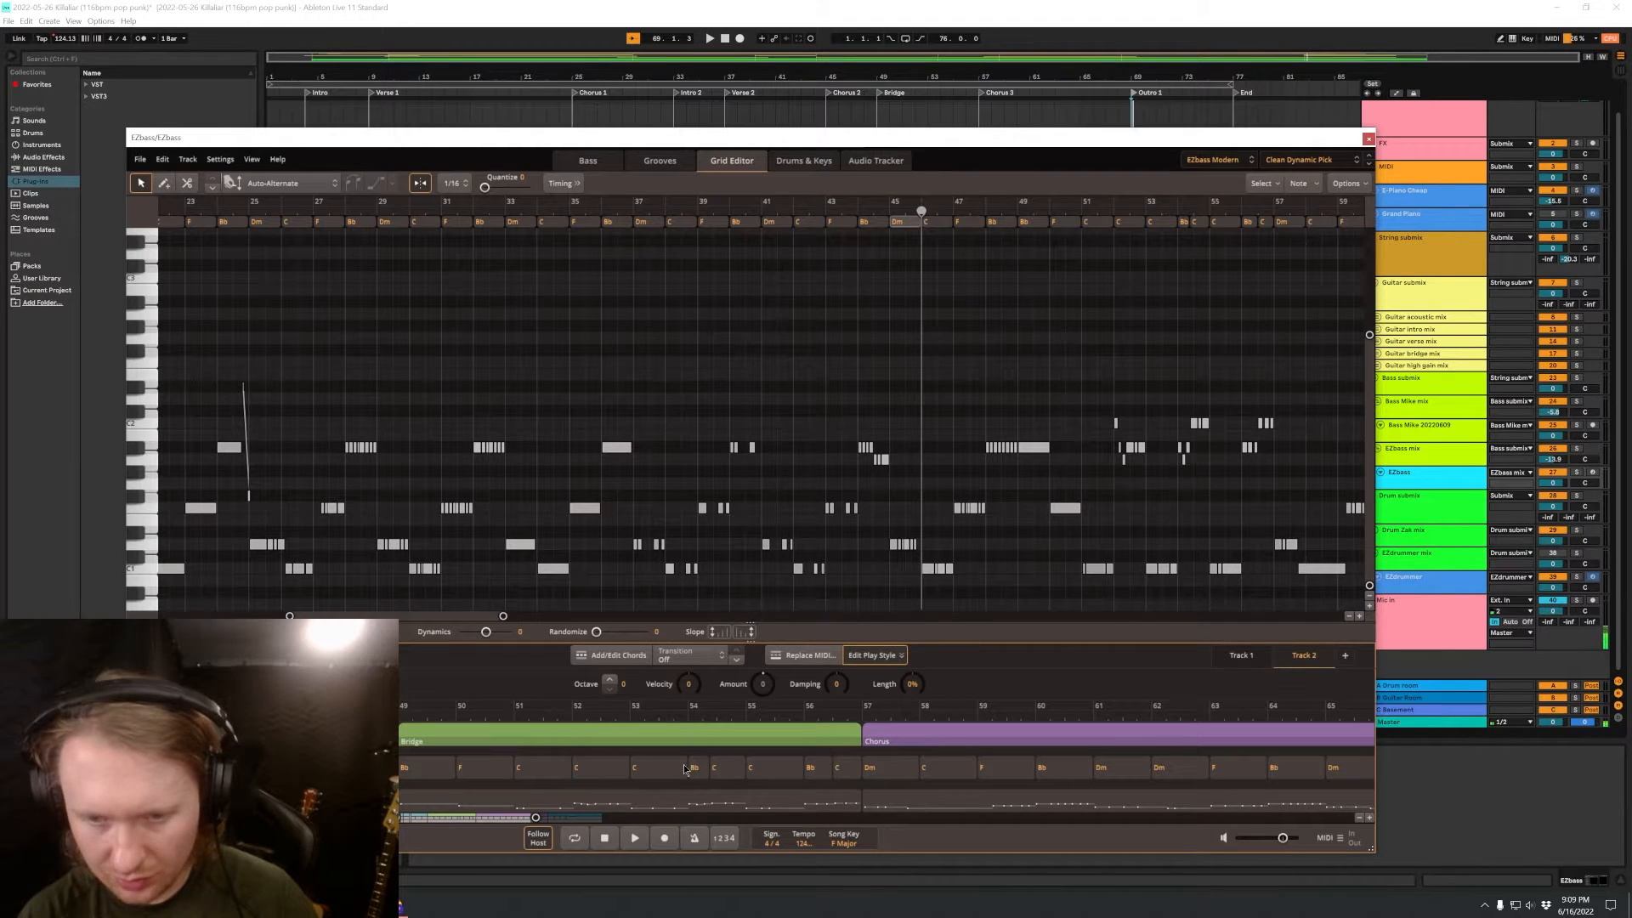
scroll(721, 778, up, 3)
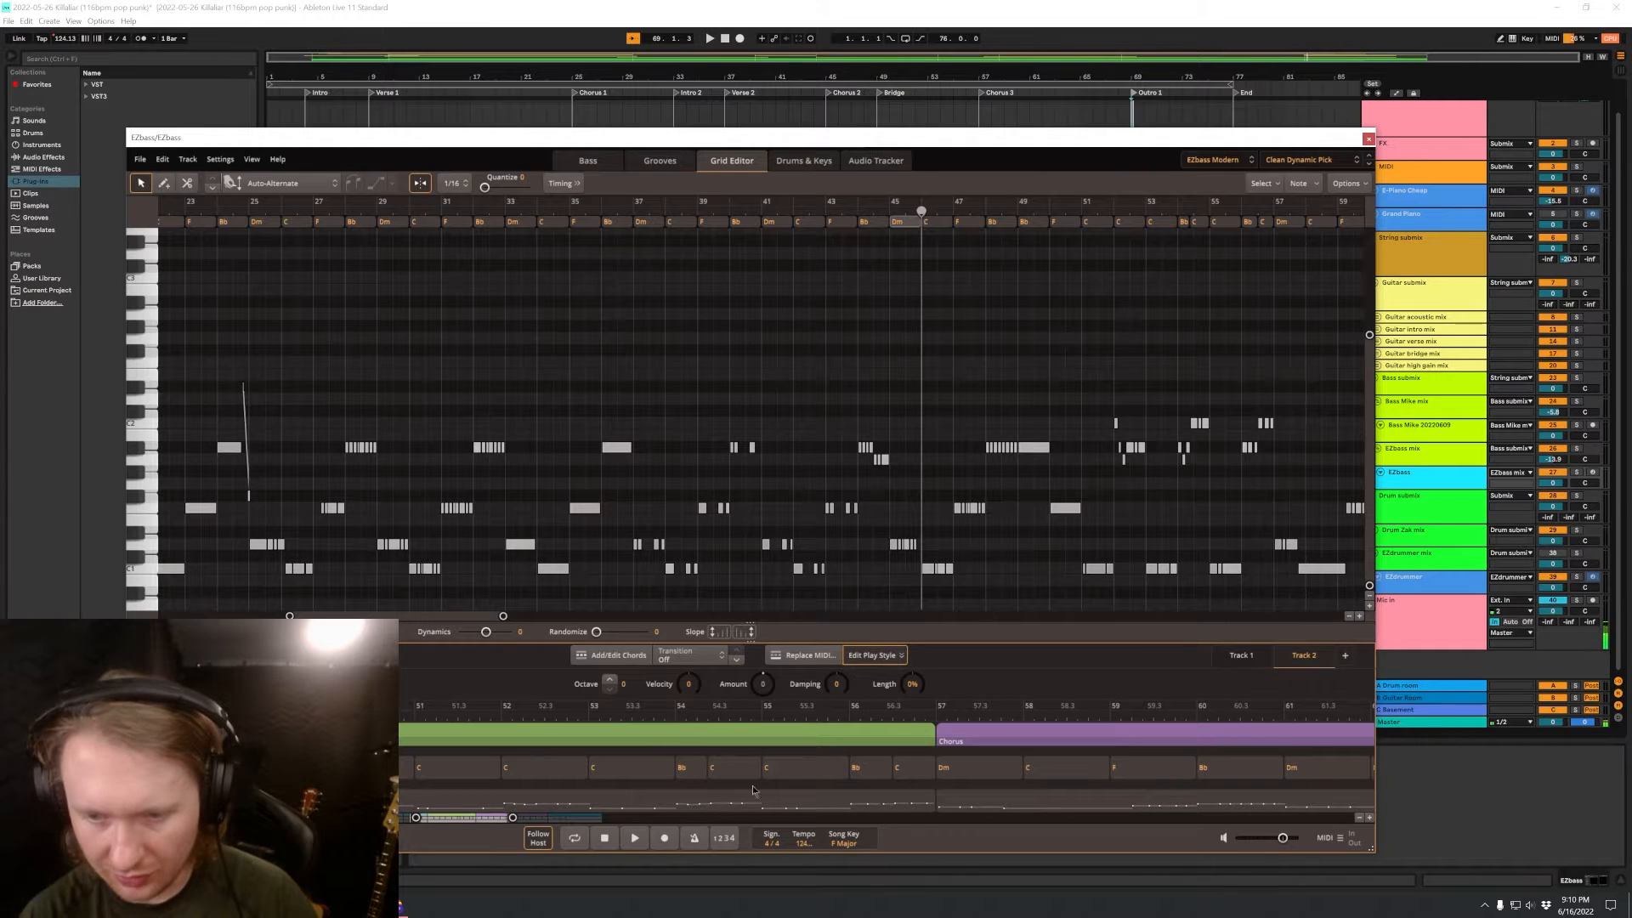
scroll(765, 786, down, 3)
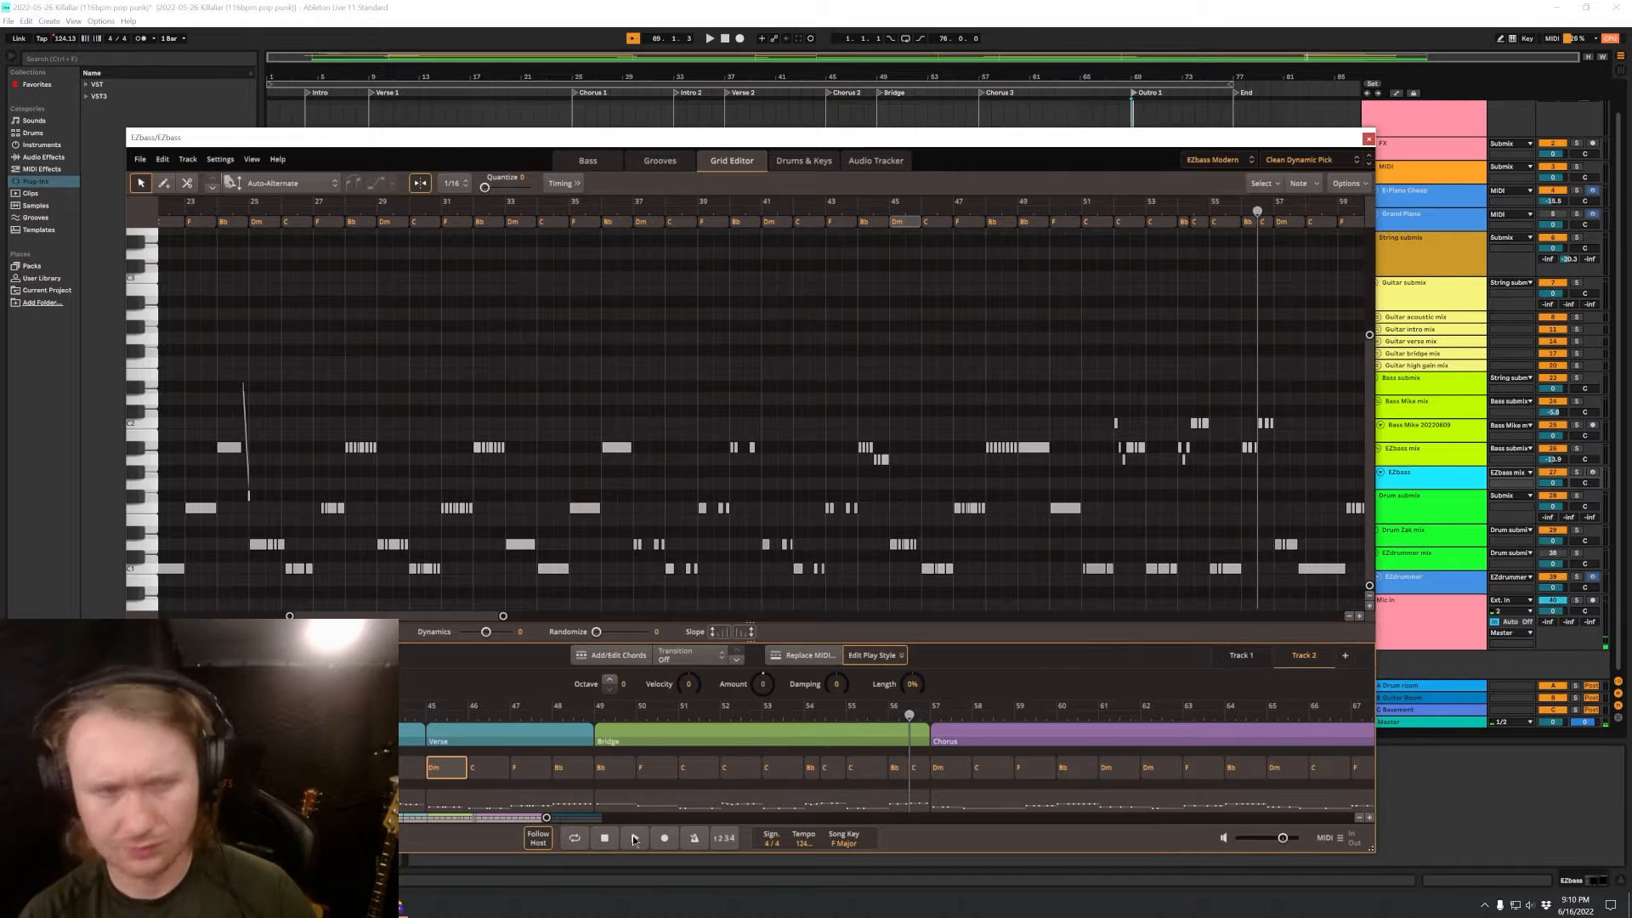
click(634, 839)
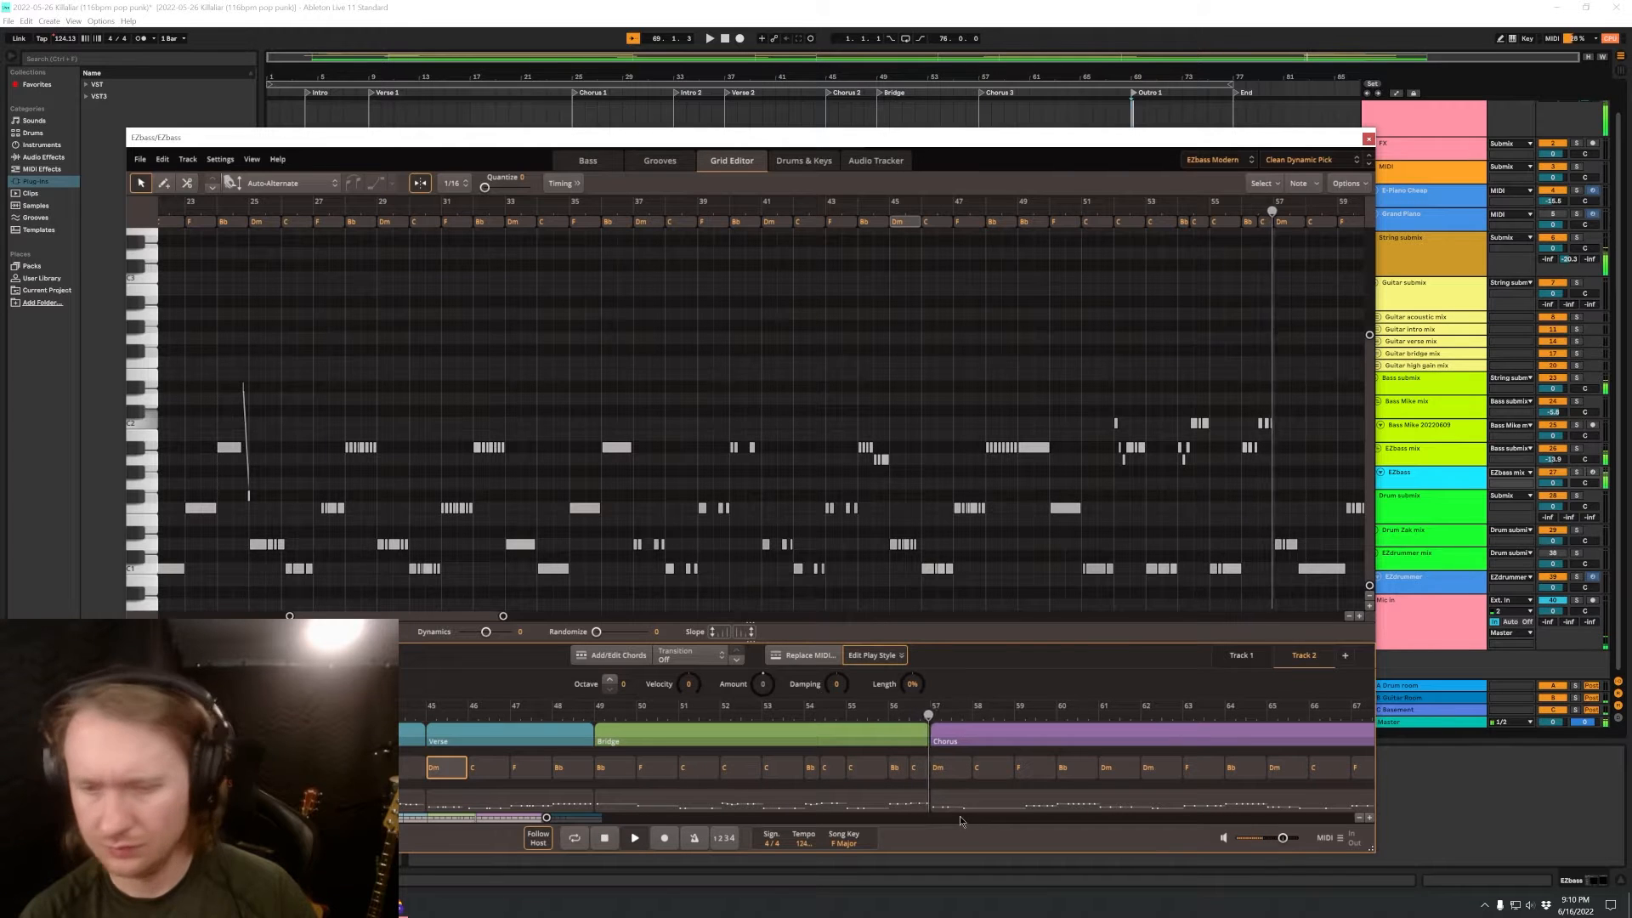
scroll(1129, 789, up, 2)
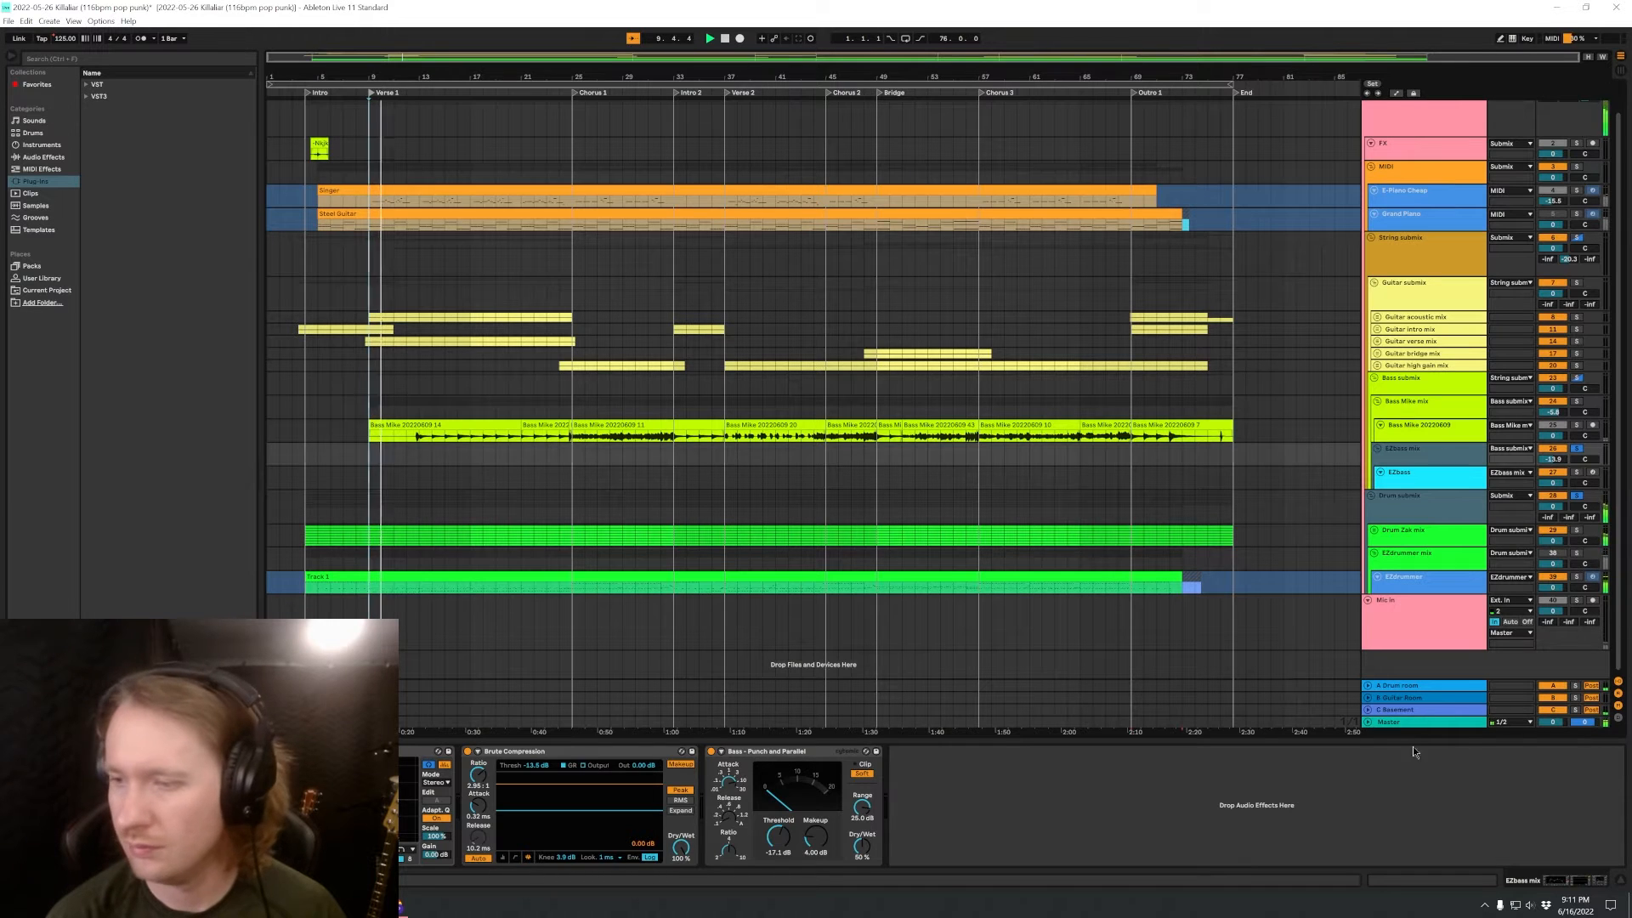
Group the Bass and Snare drum tracks together inside the Drum Zak mix.
click(1399, 723)
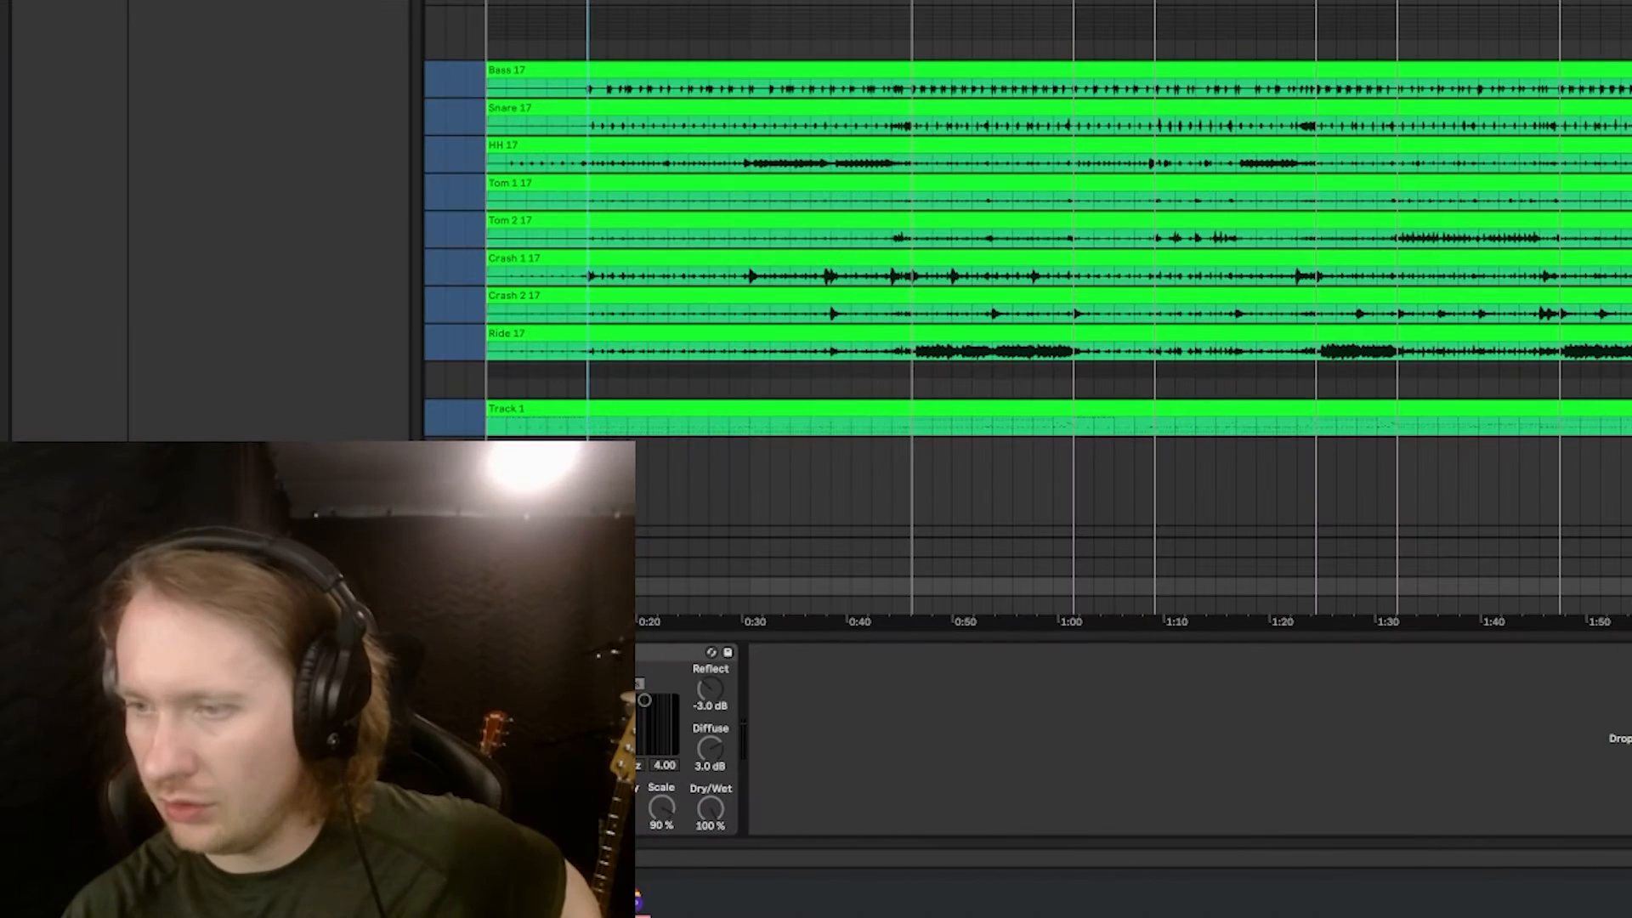
click(1407, 575)
scroll(1029, 255, down, 1)
click(1616, 446)
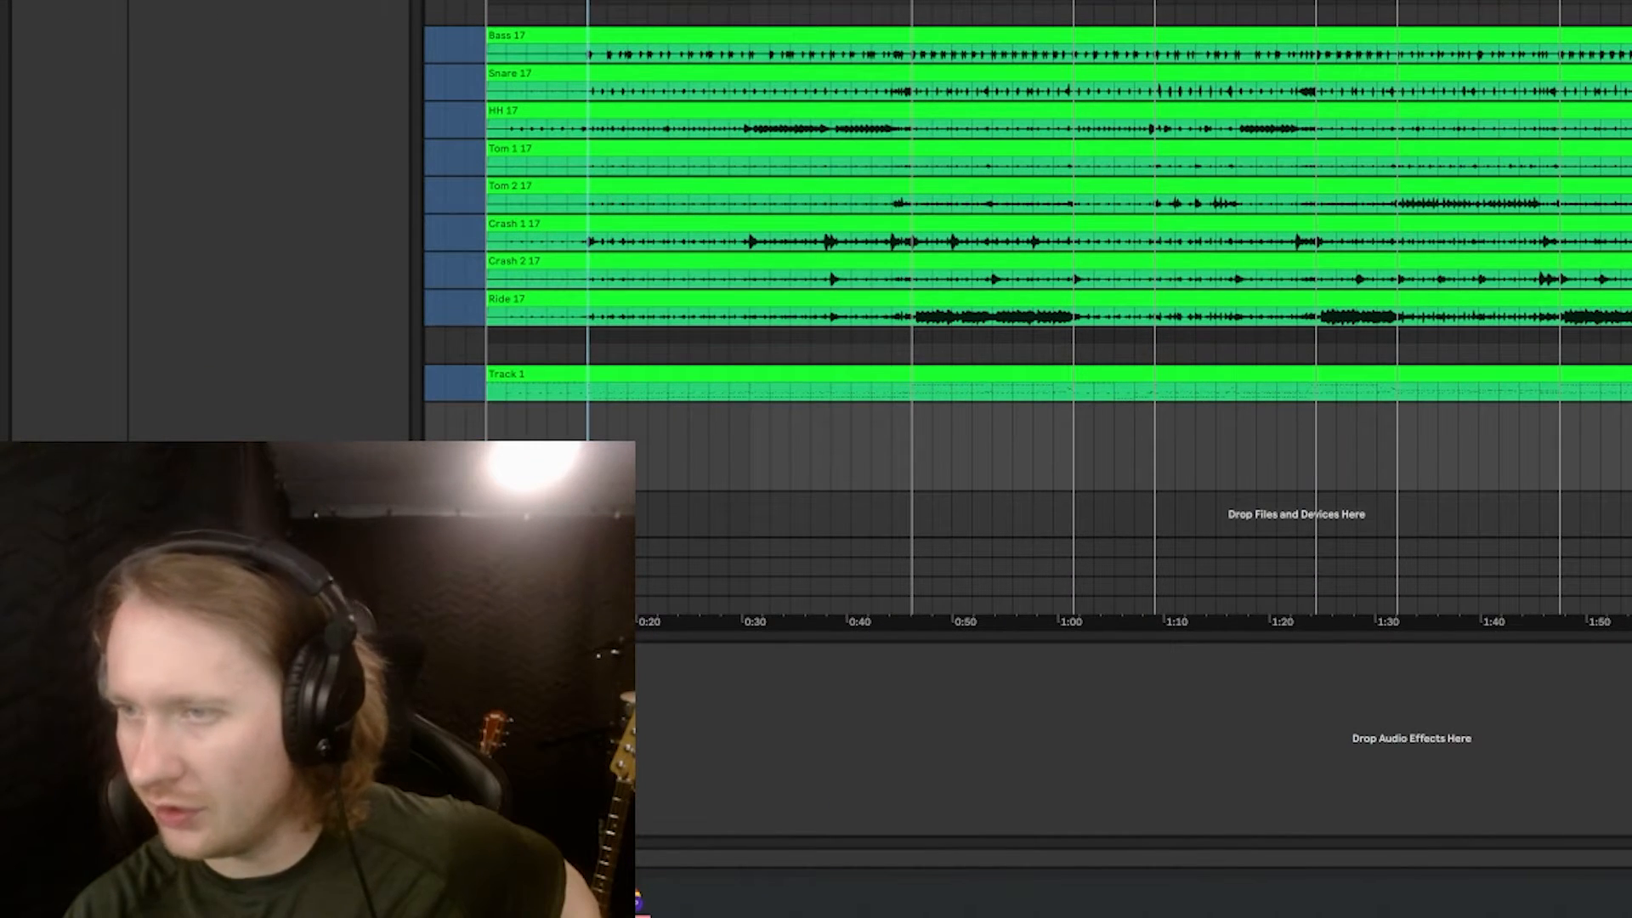
right_click(1423, 392)
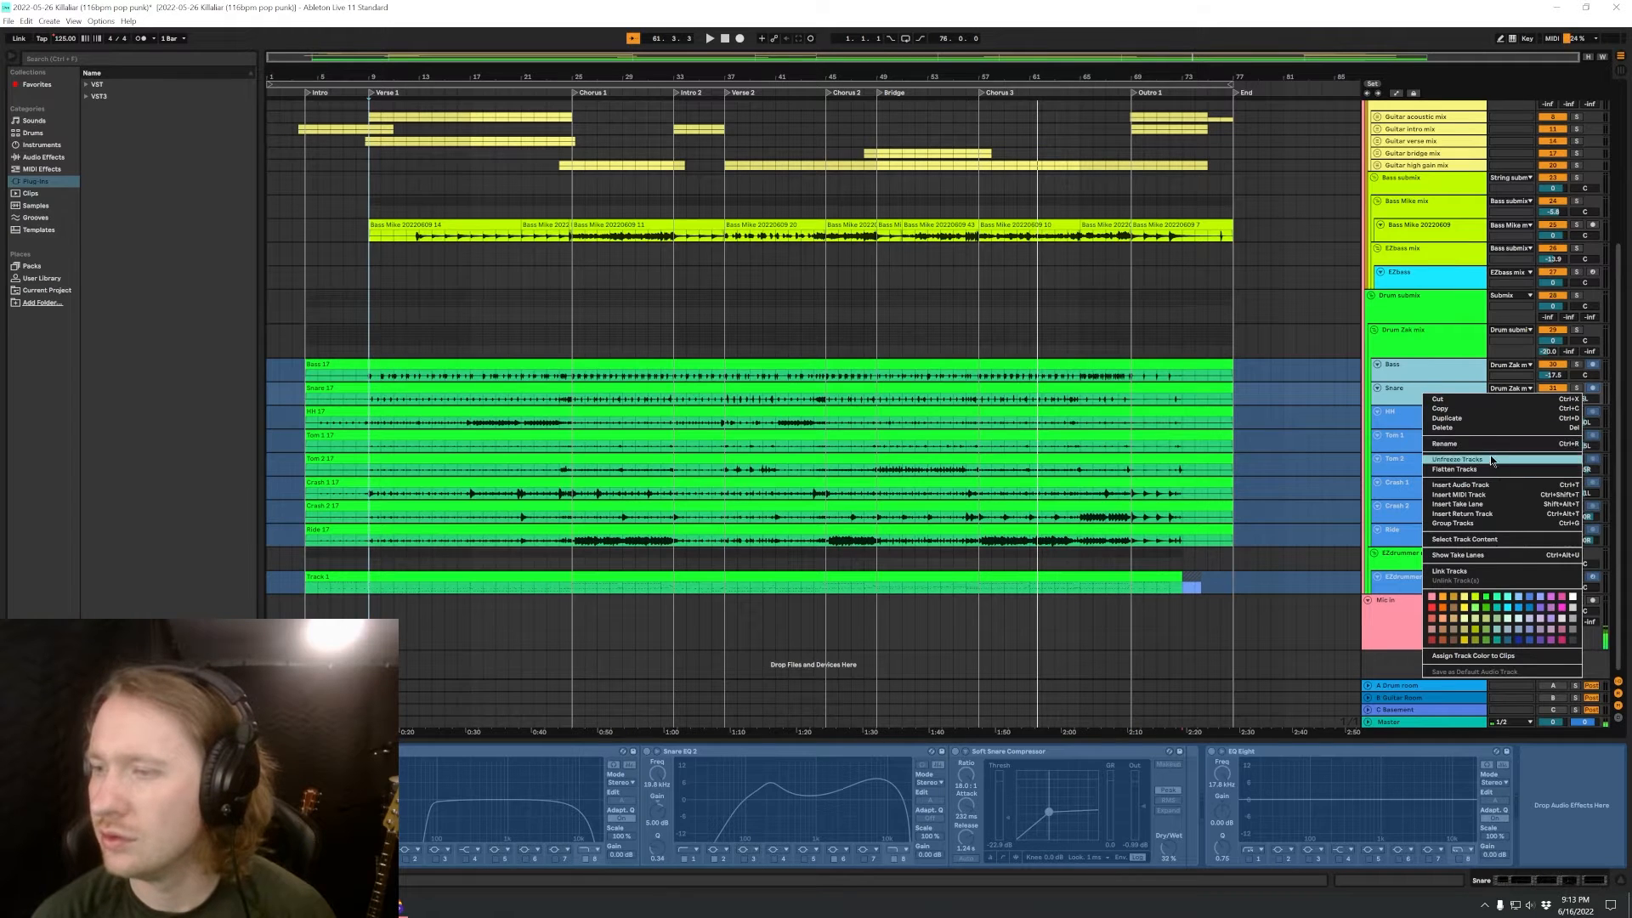
click(1479, 523)
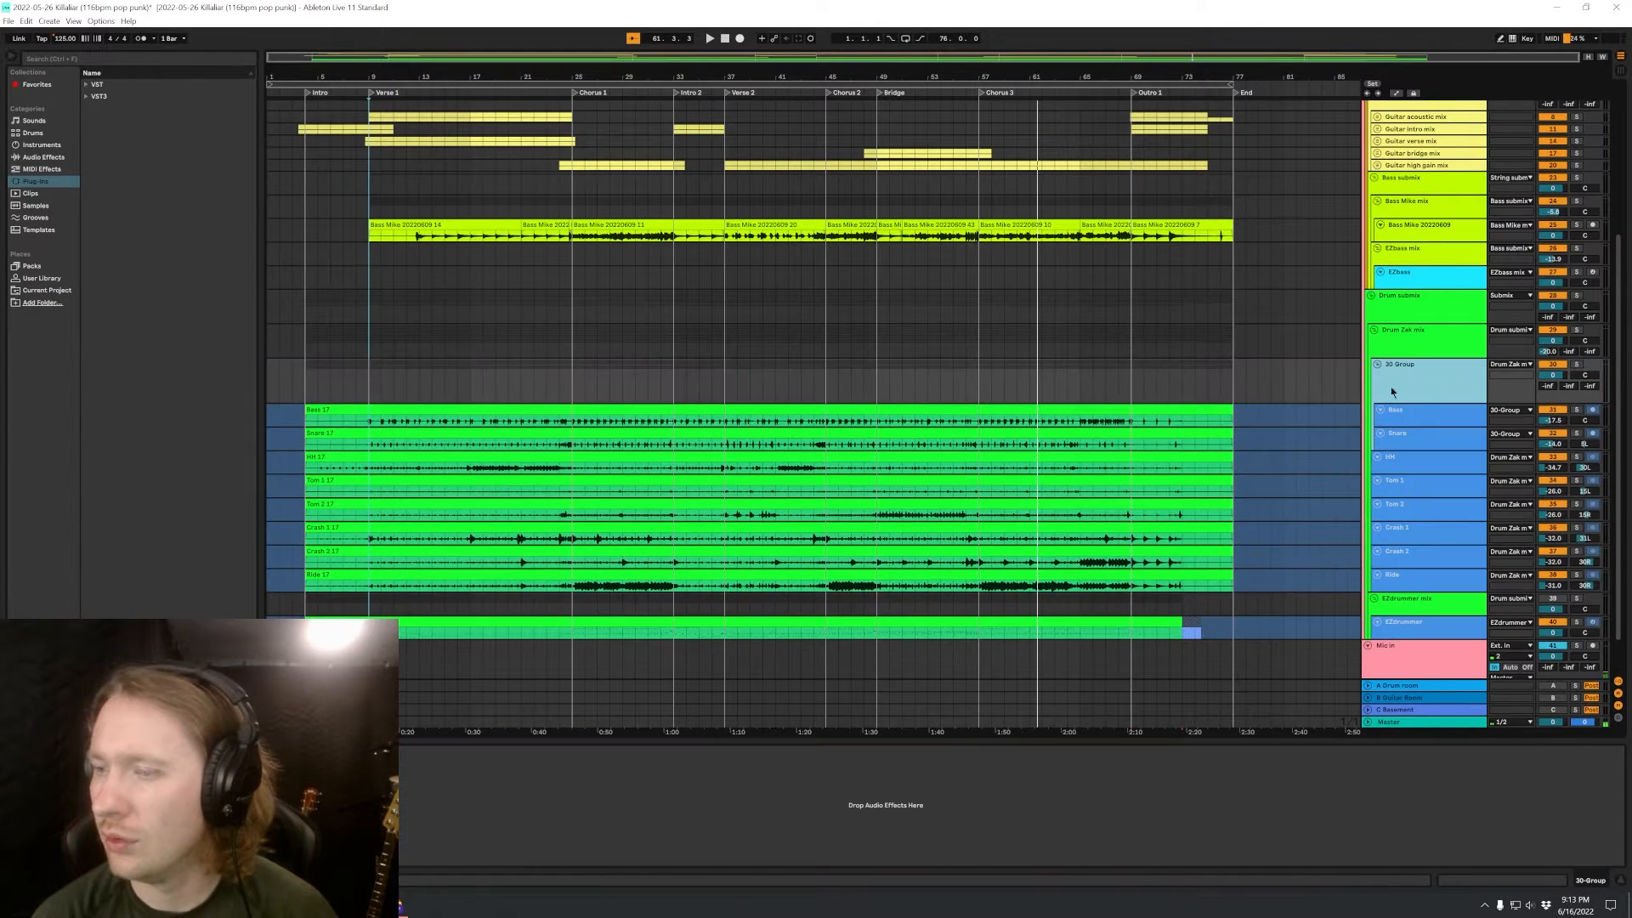
Open the audio export settings for the grouped Bass and Snare drum tracks.
click(26, 24)
mouse_move(60, 24)
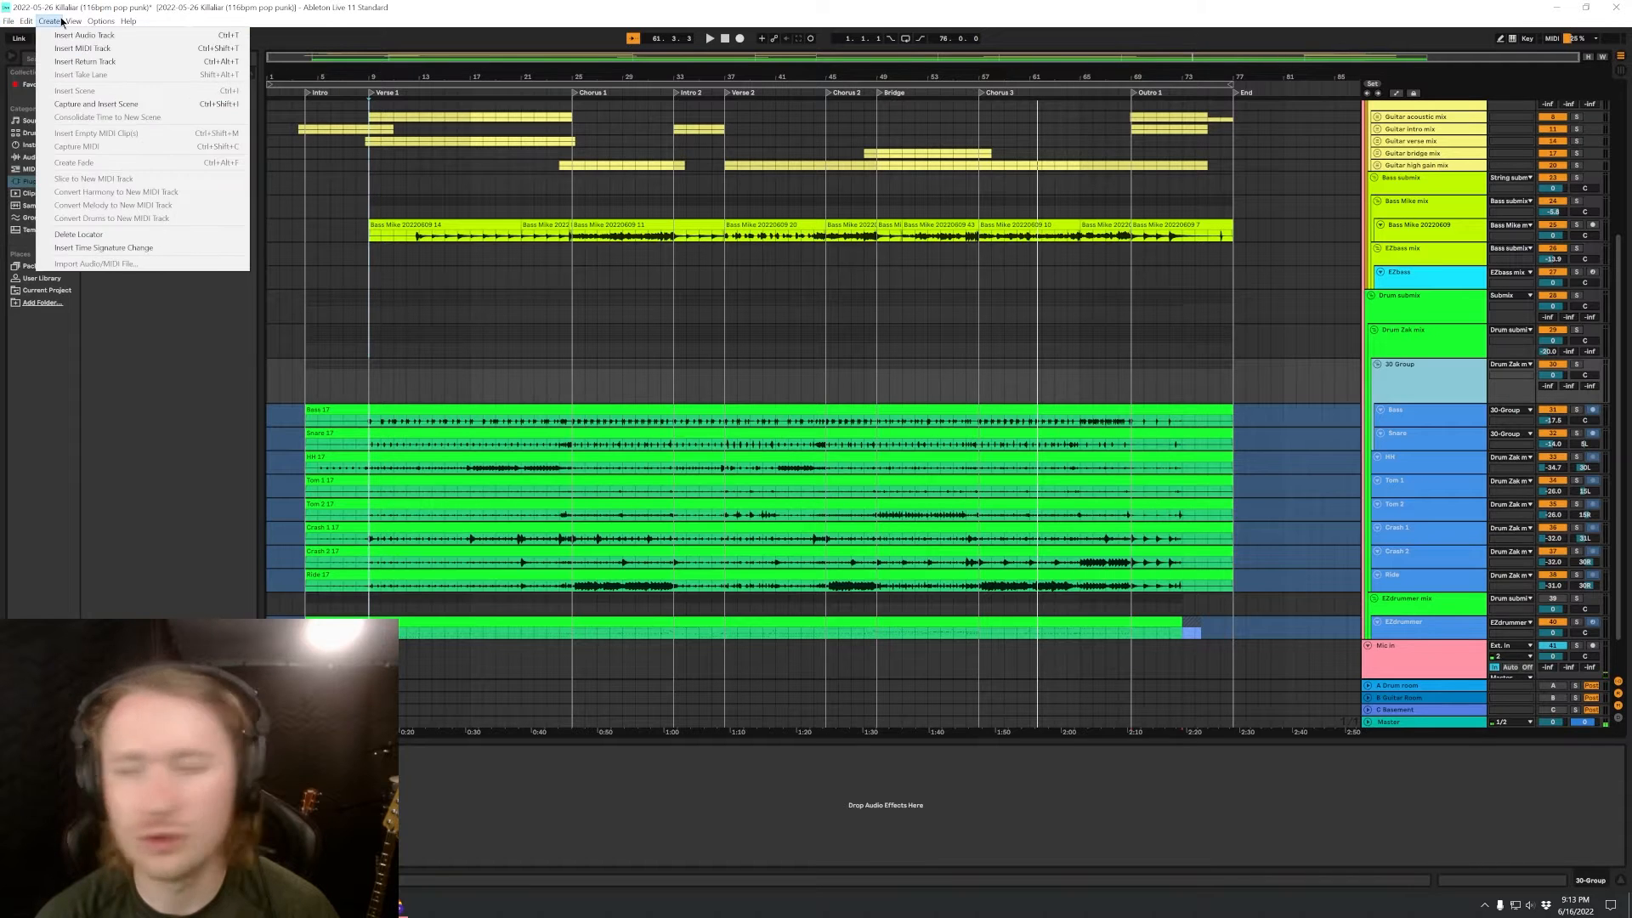
mouse_move(8, 21)
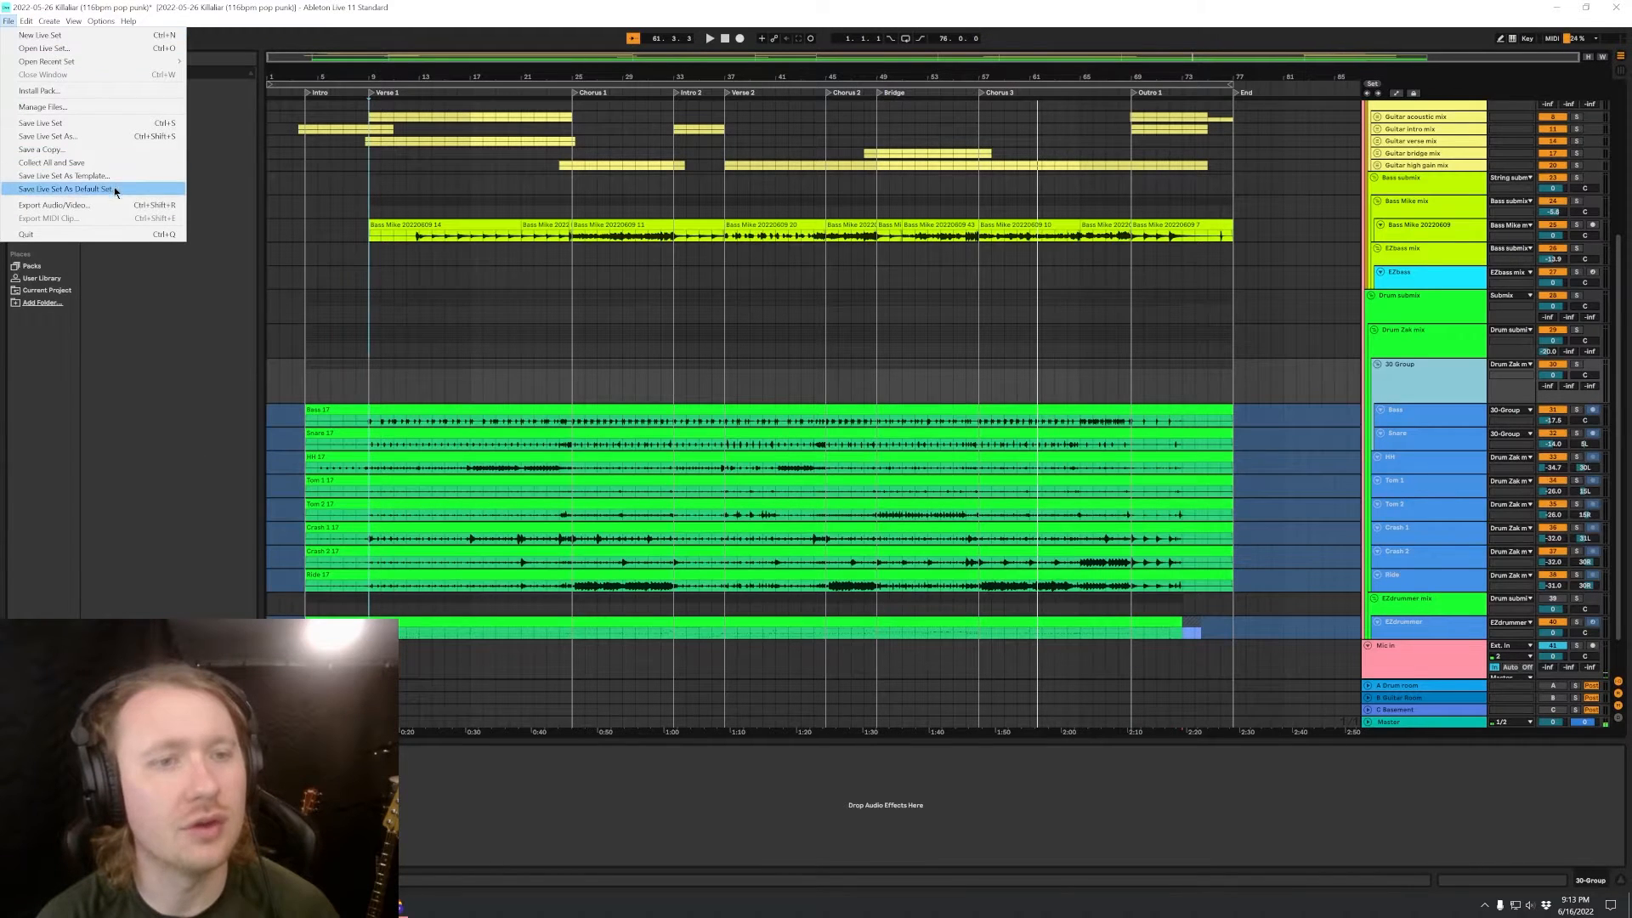
click(105, 204)
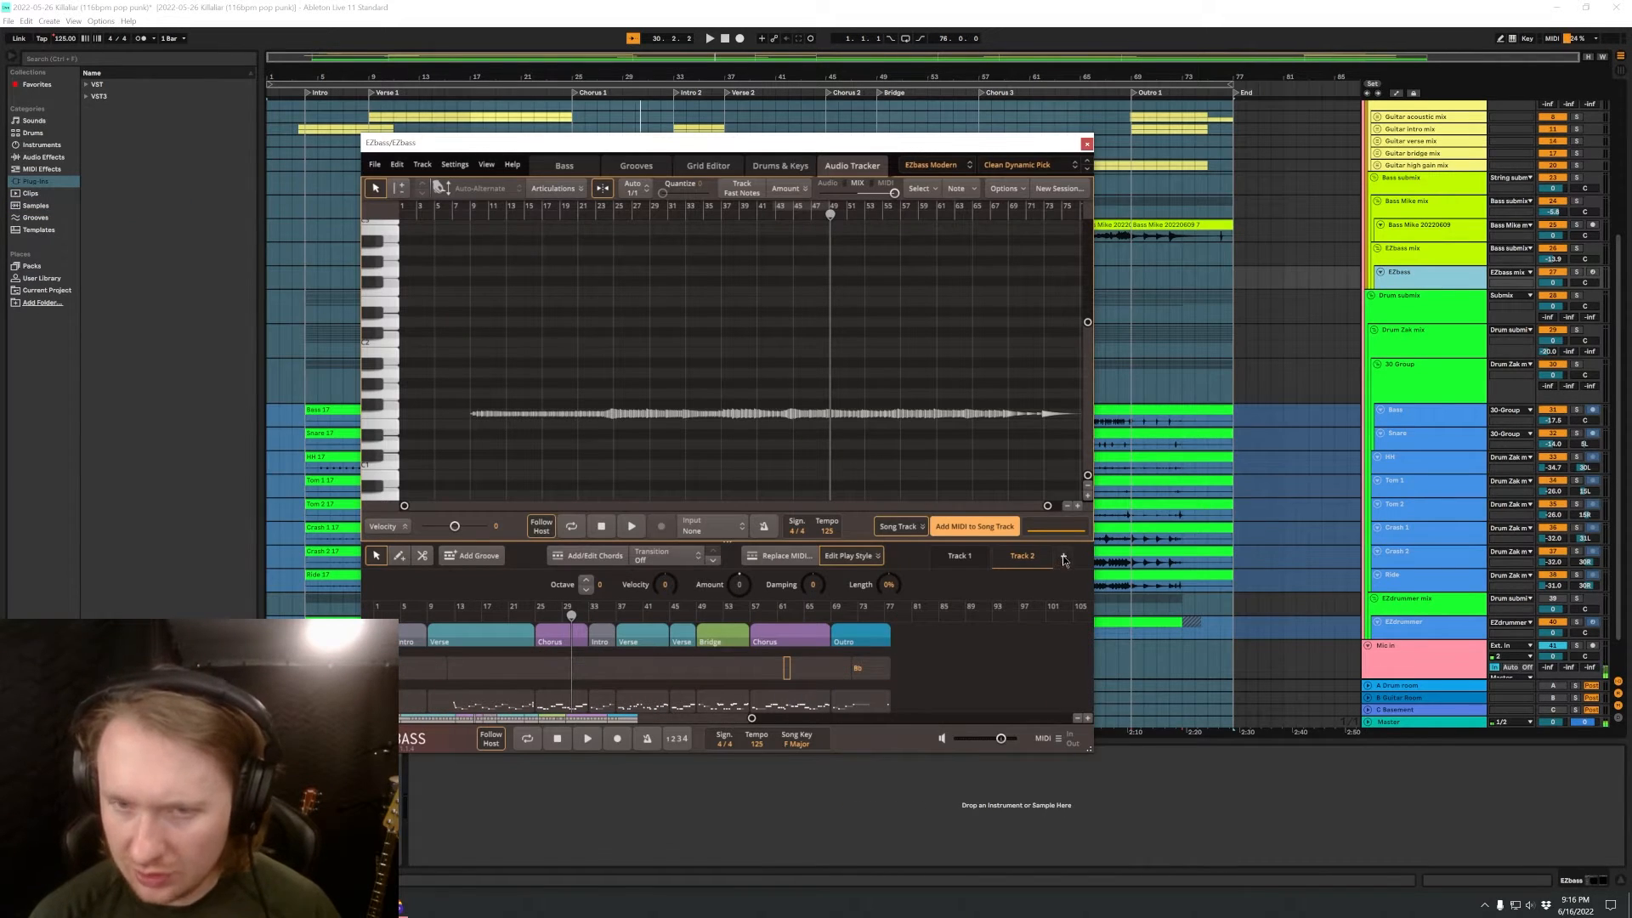
Add a third track to the EZbass song.
click(1063, 556)
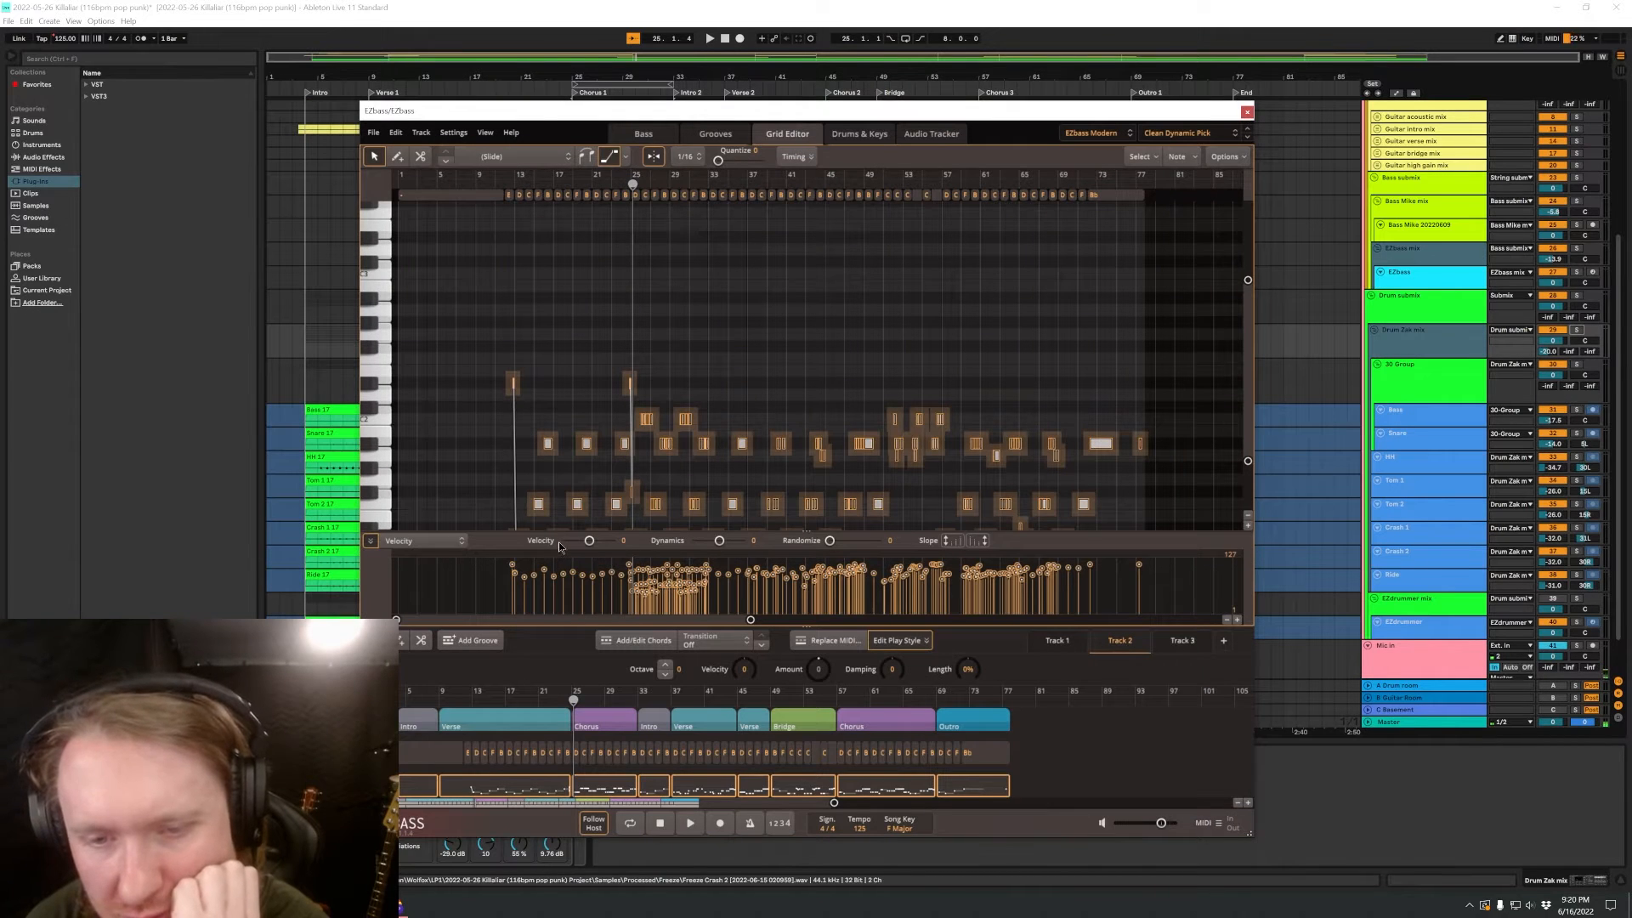
Examine the note velocities of the first Chorus block on Track 2 in the grid editor and play the section.
click(532, 604)
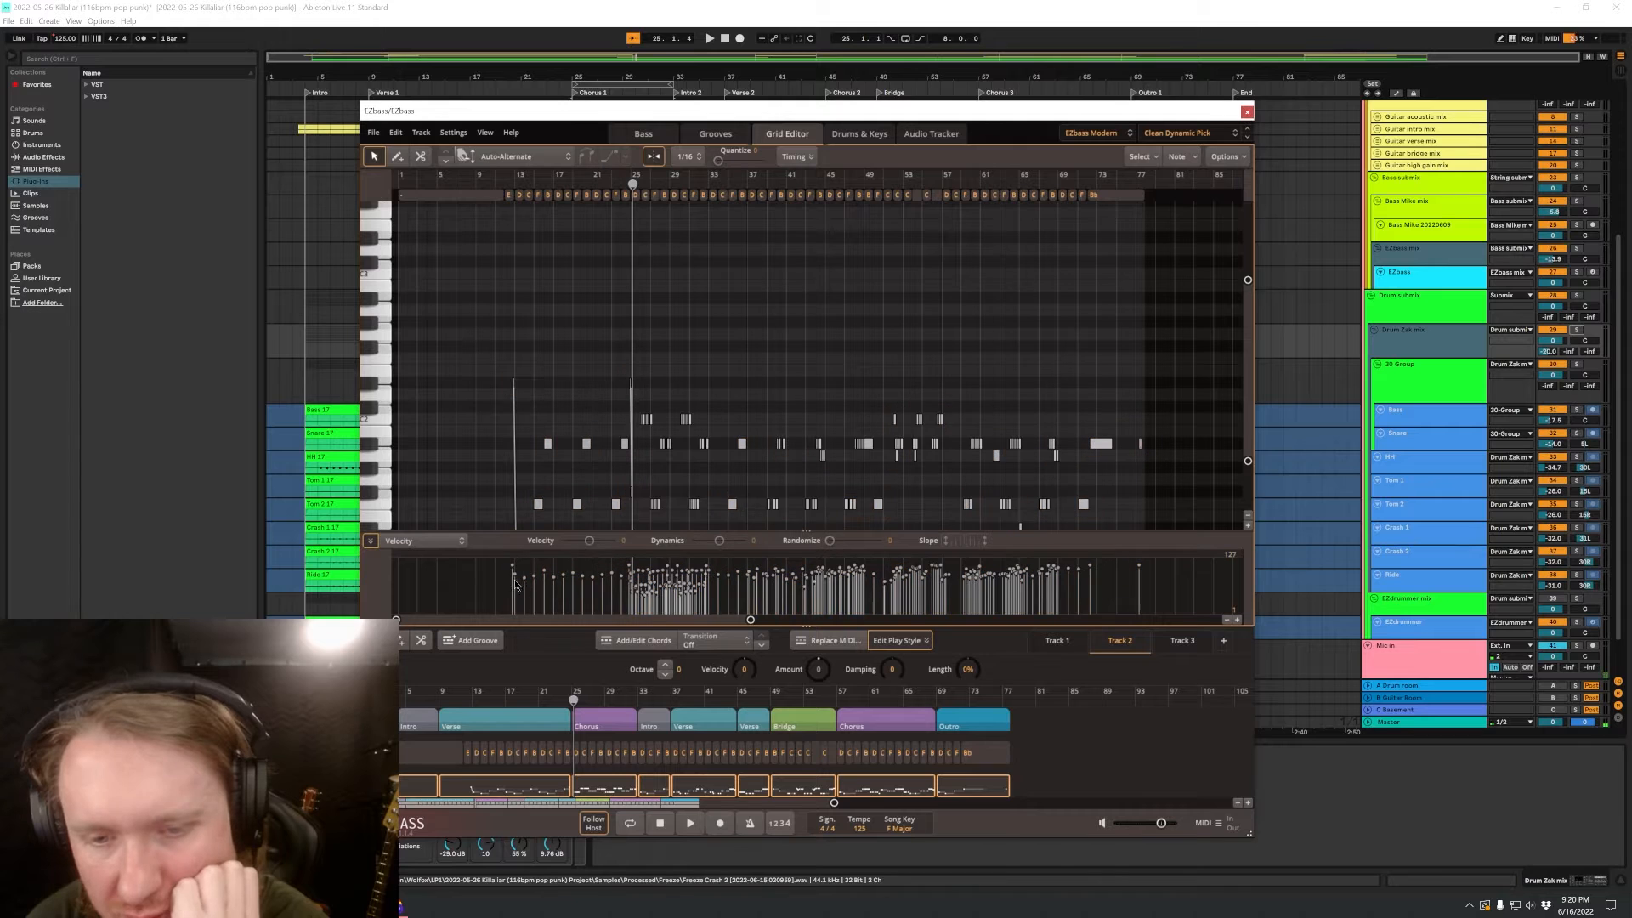
drag(517, 585, 680, 594)
click(682, 593)
click(685, 419)
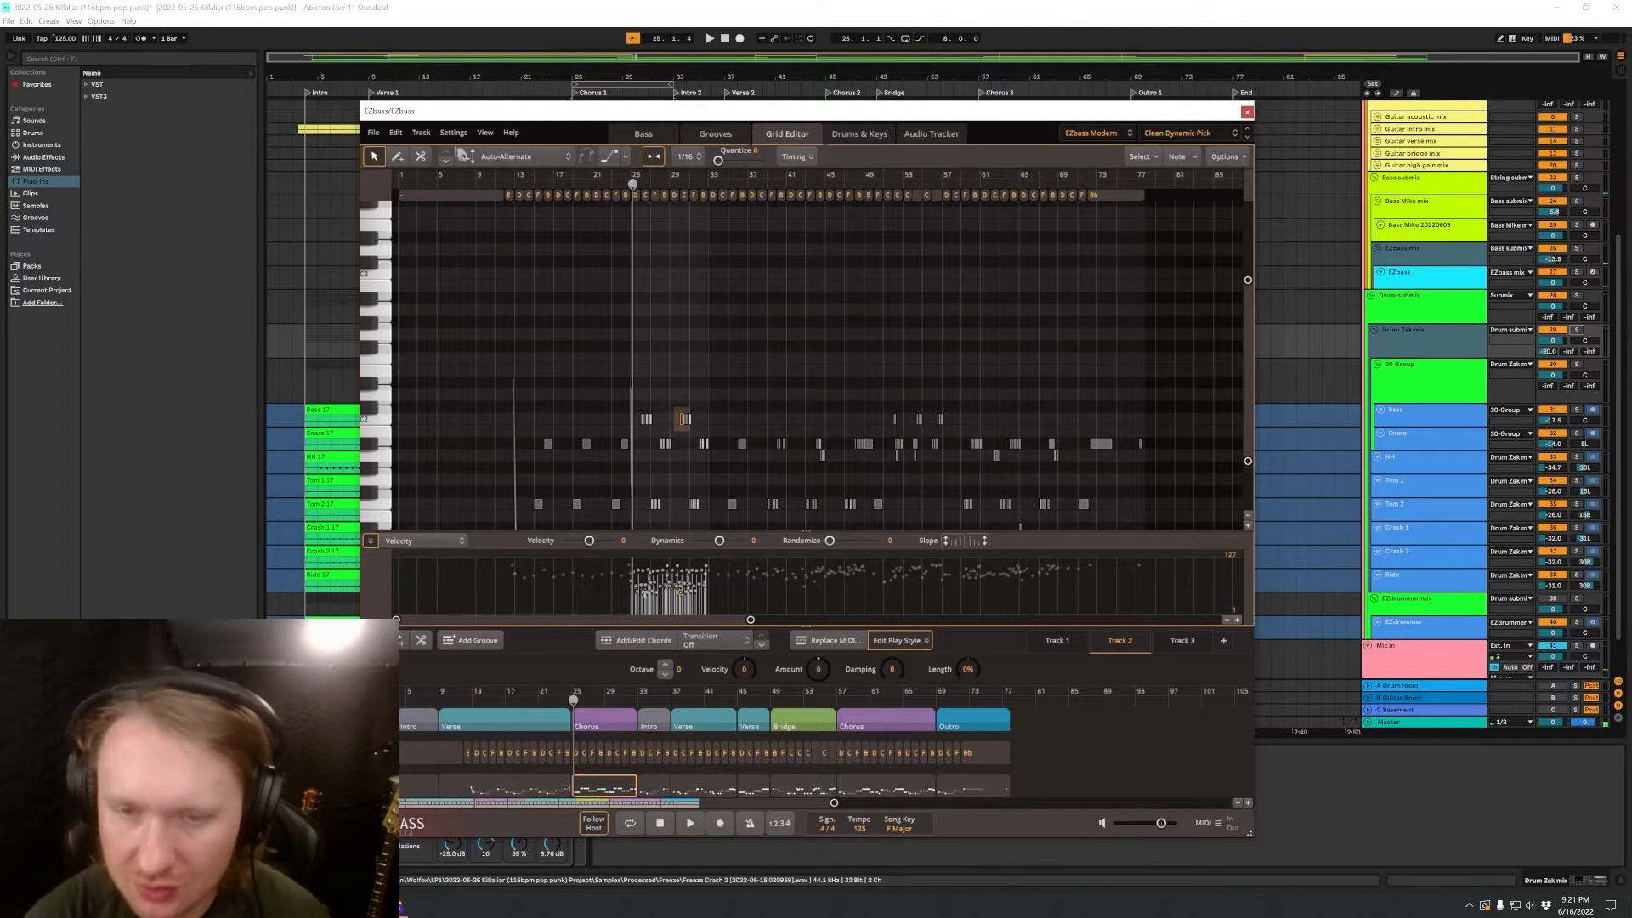
scroll(643, 592, up, 10)
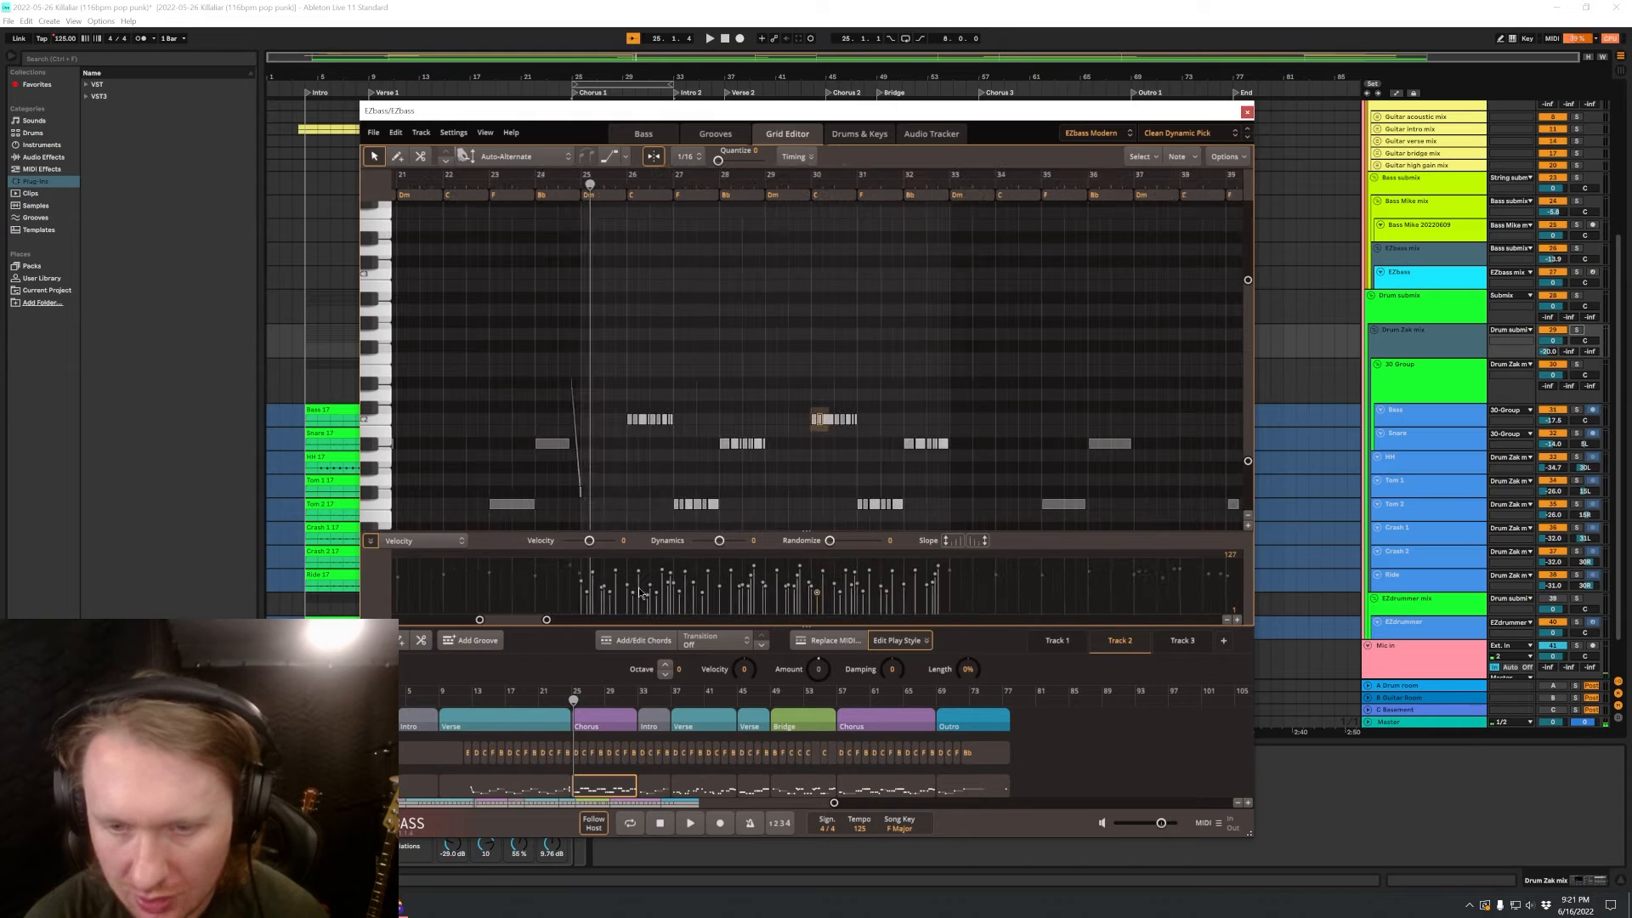
scroll(769, 607, up, 2)
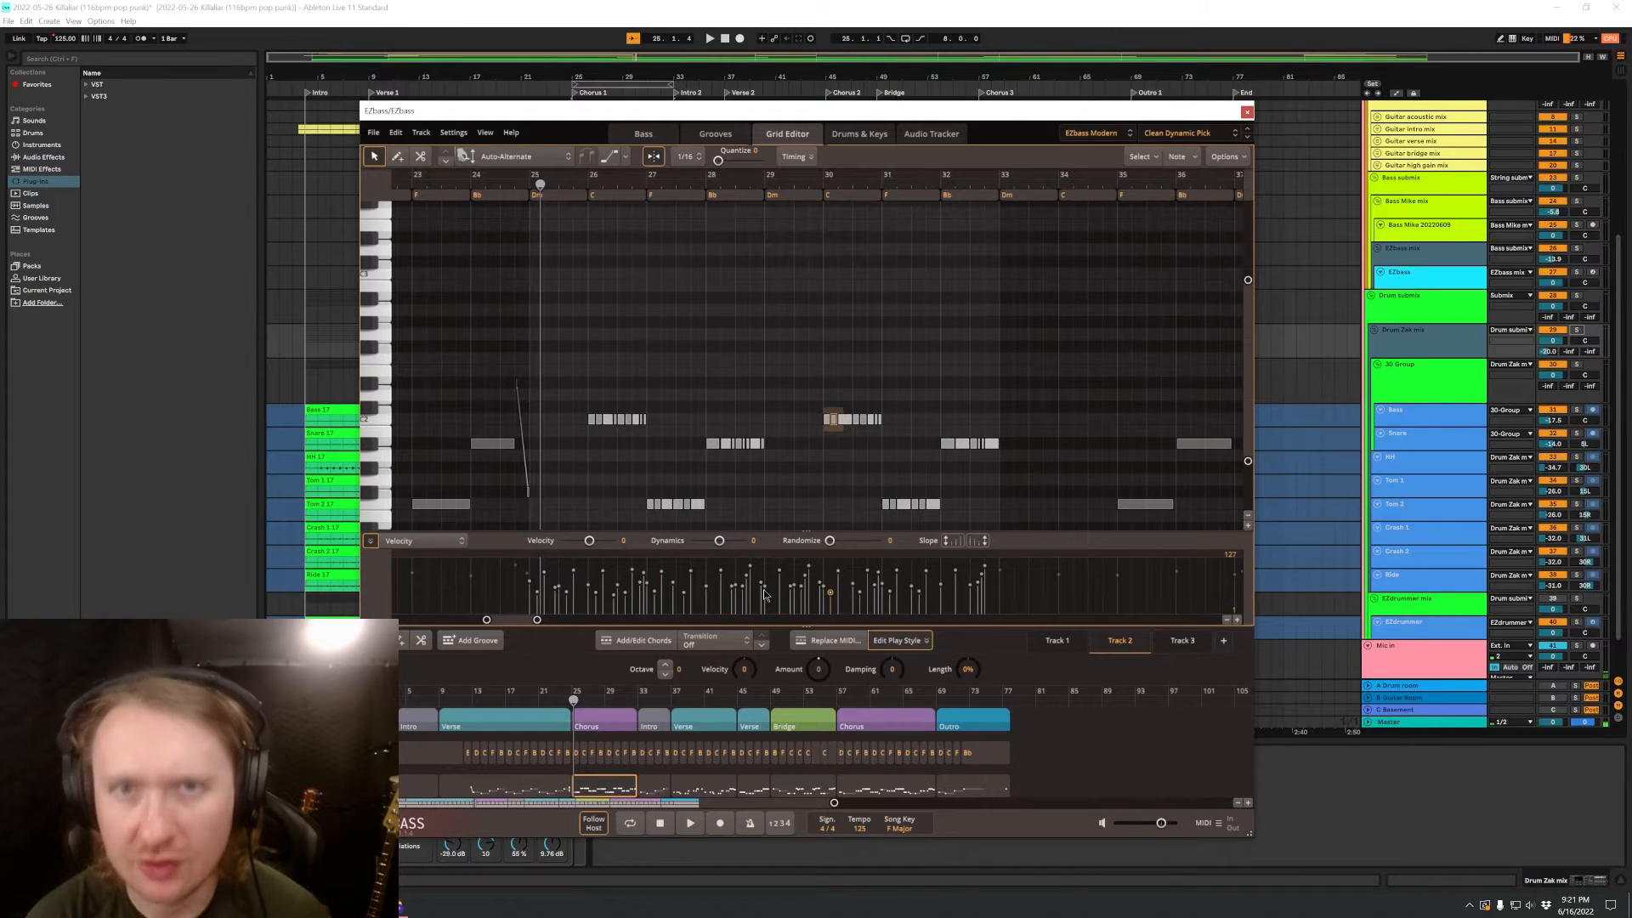
key(space)
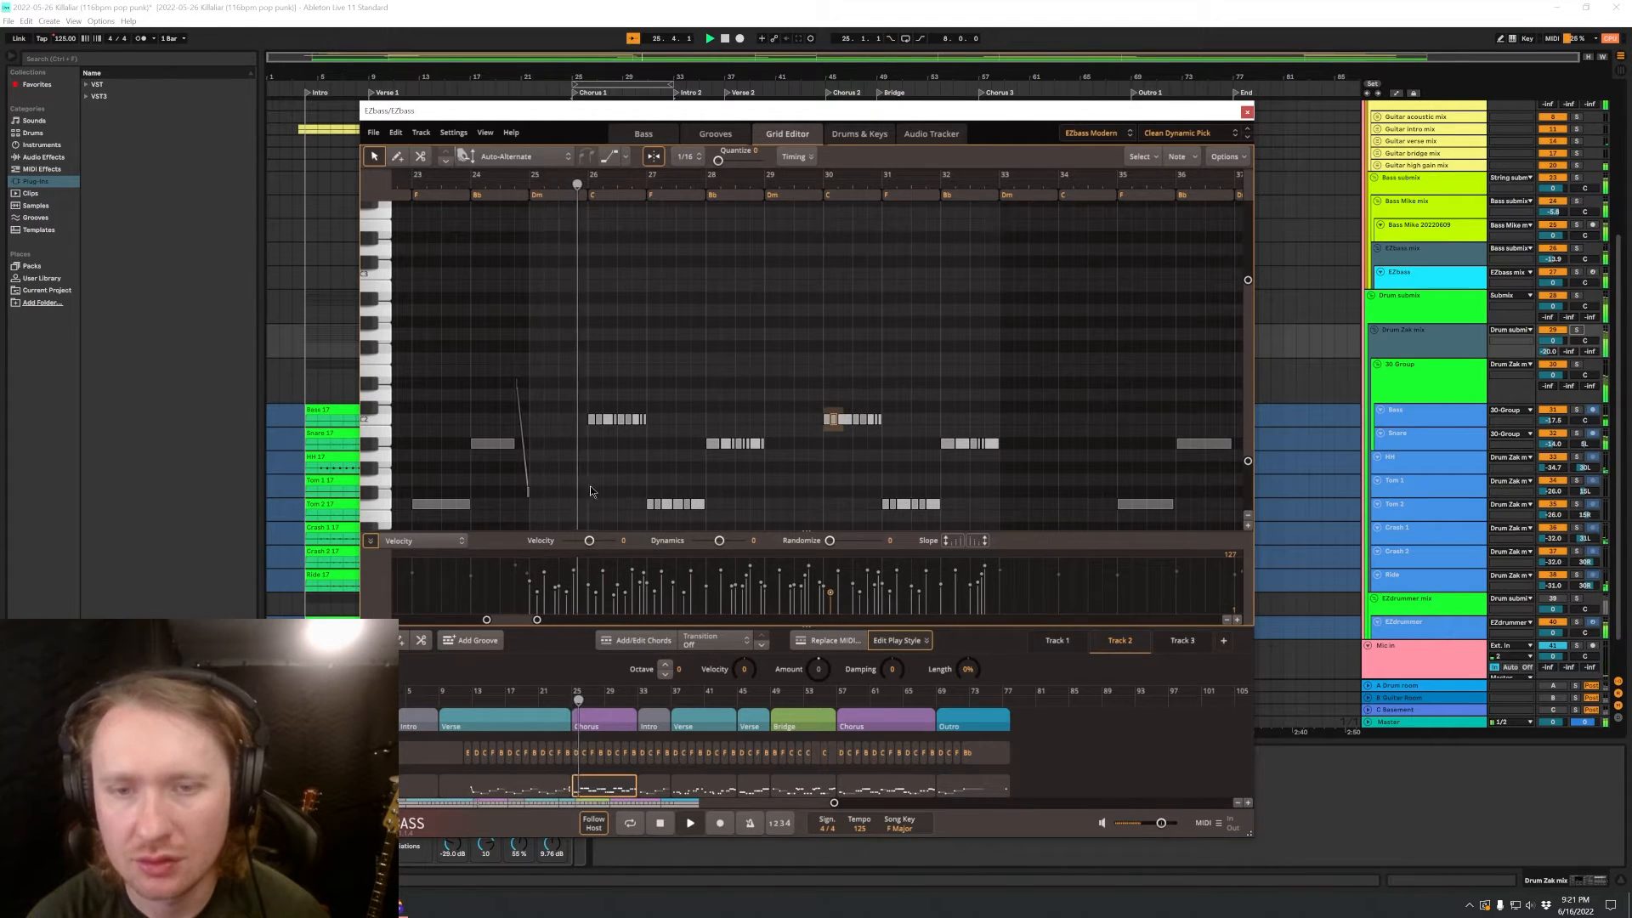
scroll(549, 444, down, 3)
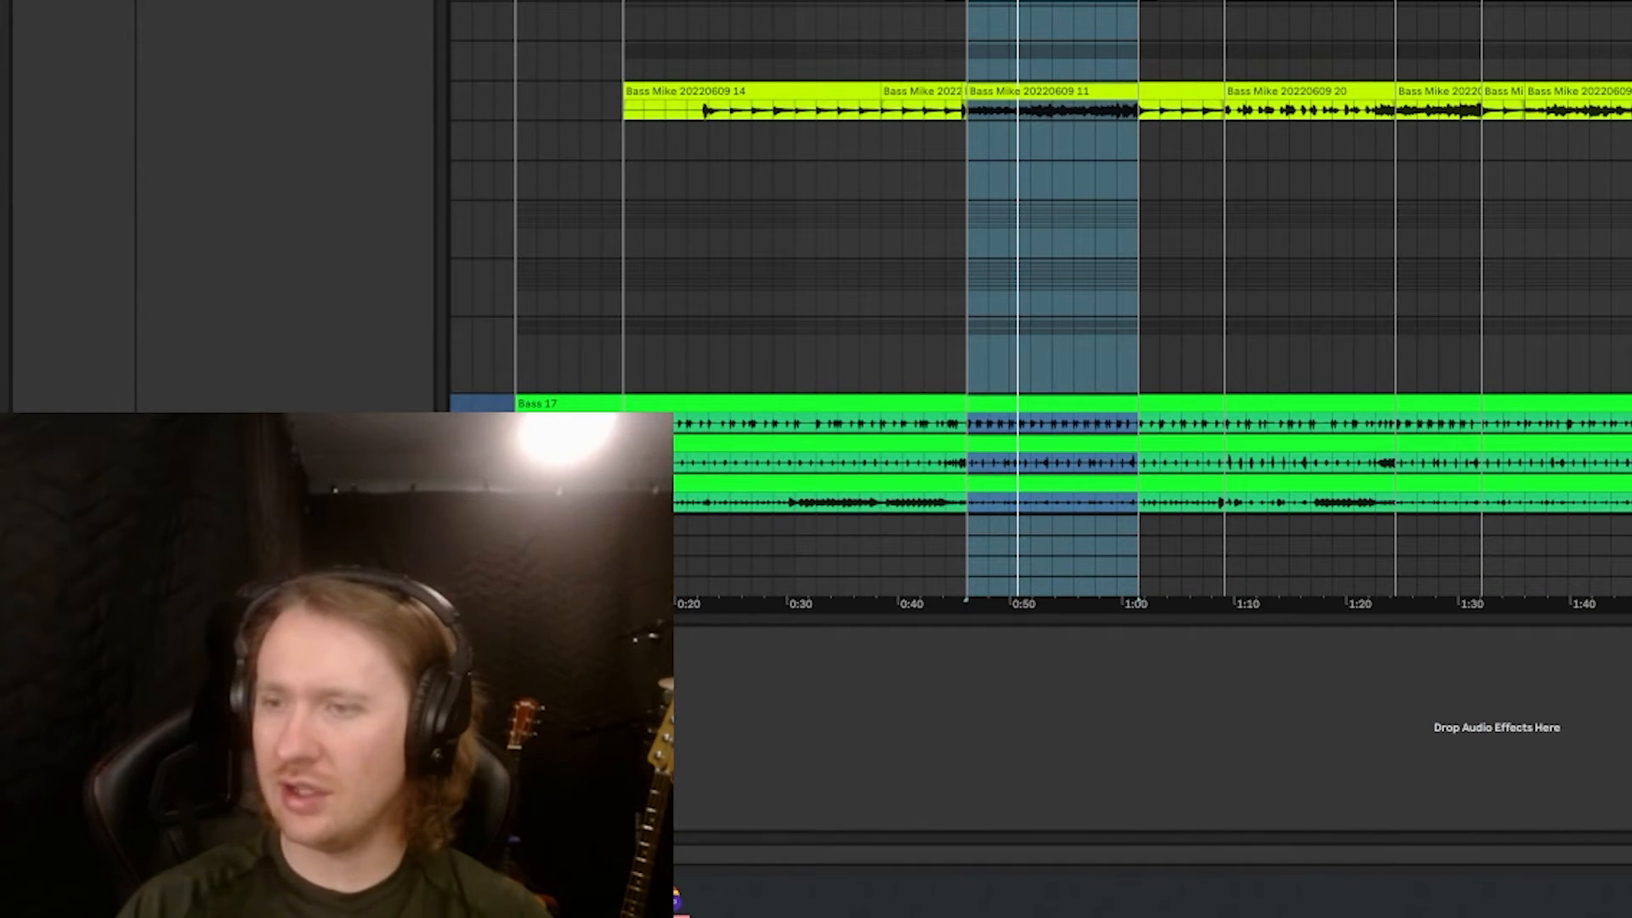
Set the Dynamics to -9 for the first Chorus in the EZbass grid editor and close the plug-in window.
click(1625, 180)
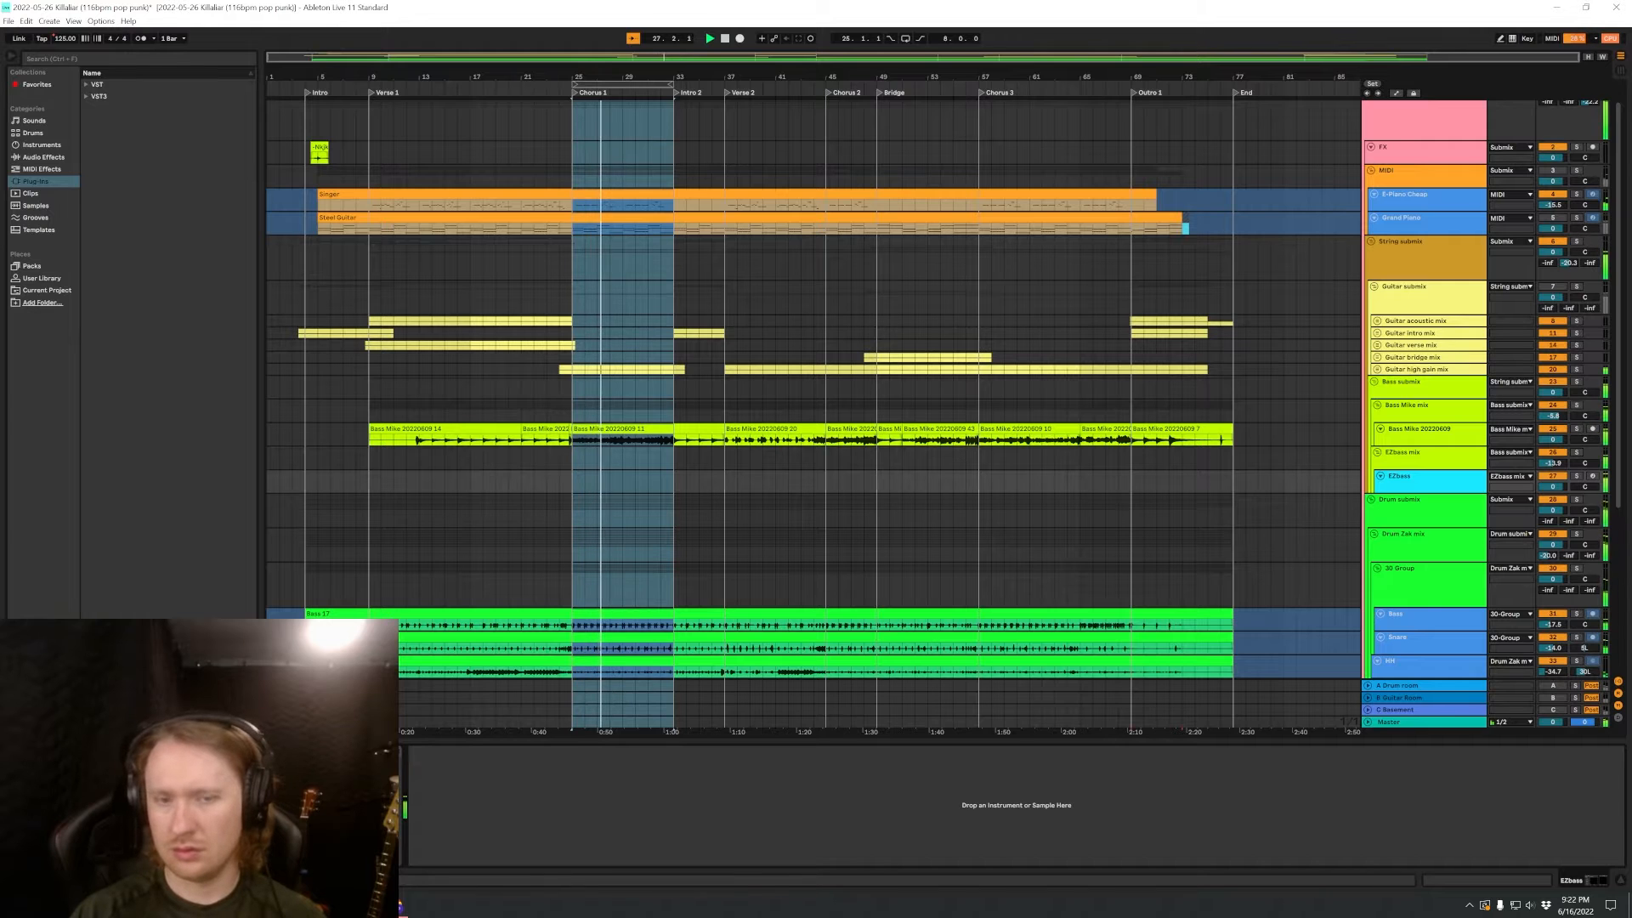
click(1408, 455)
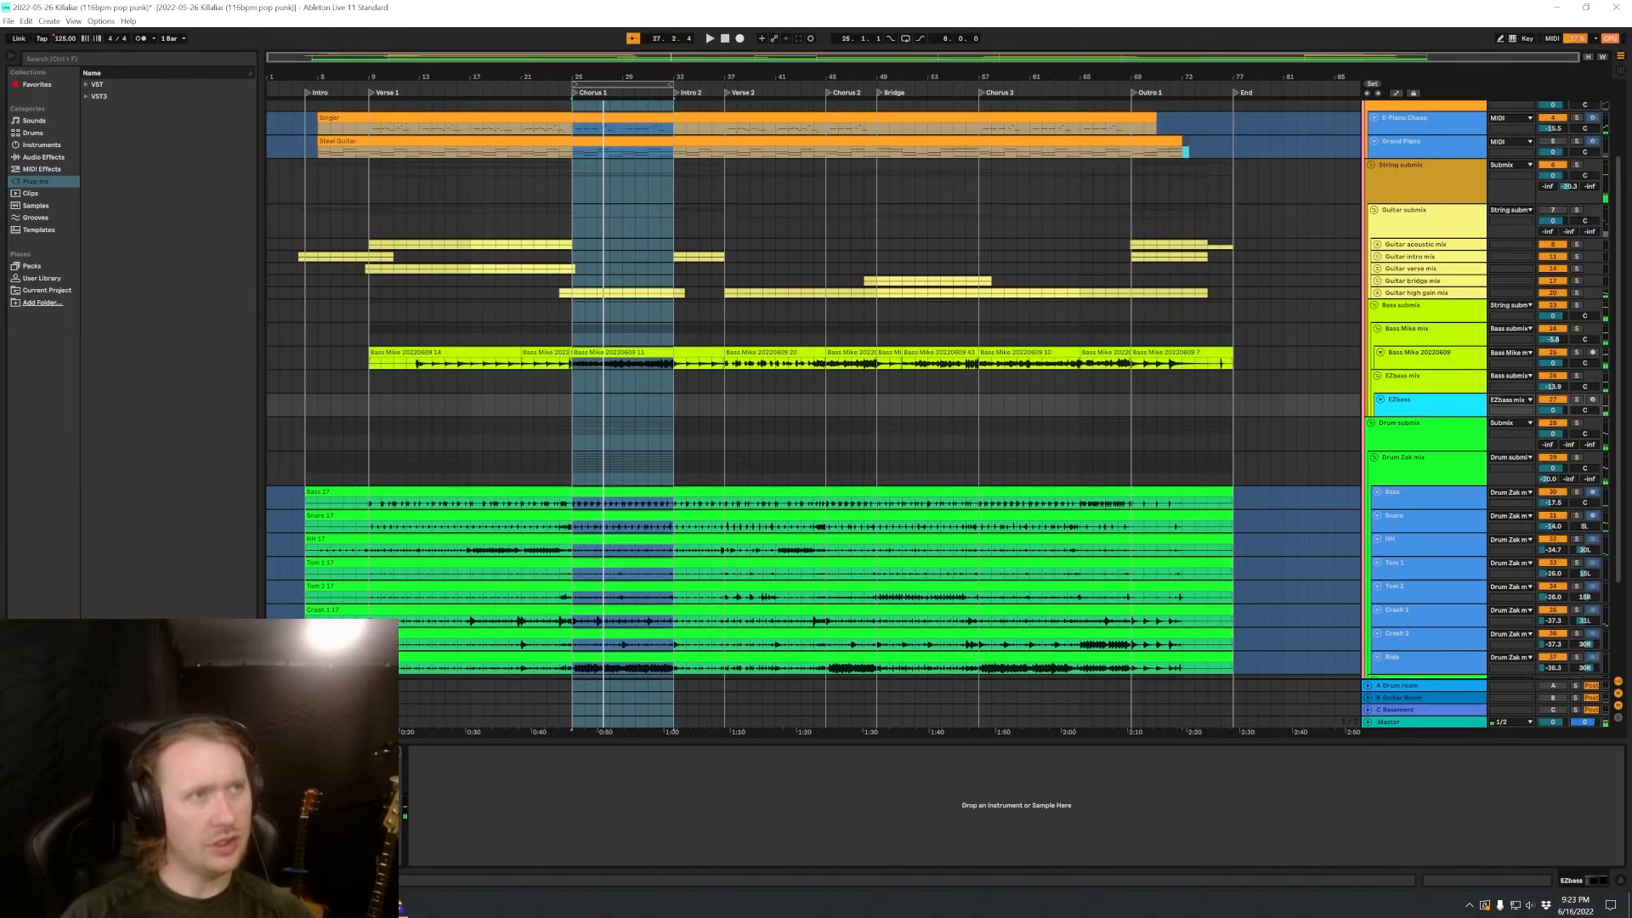
drag(466, 488, 590, 122)
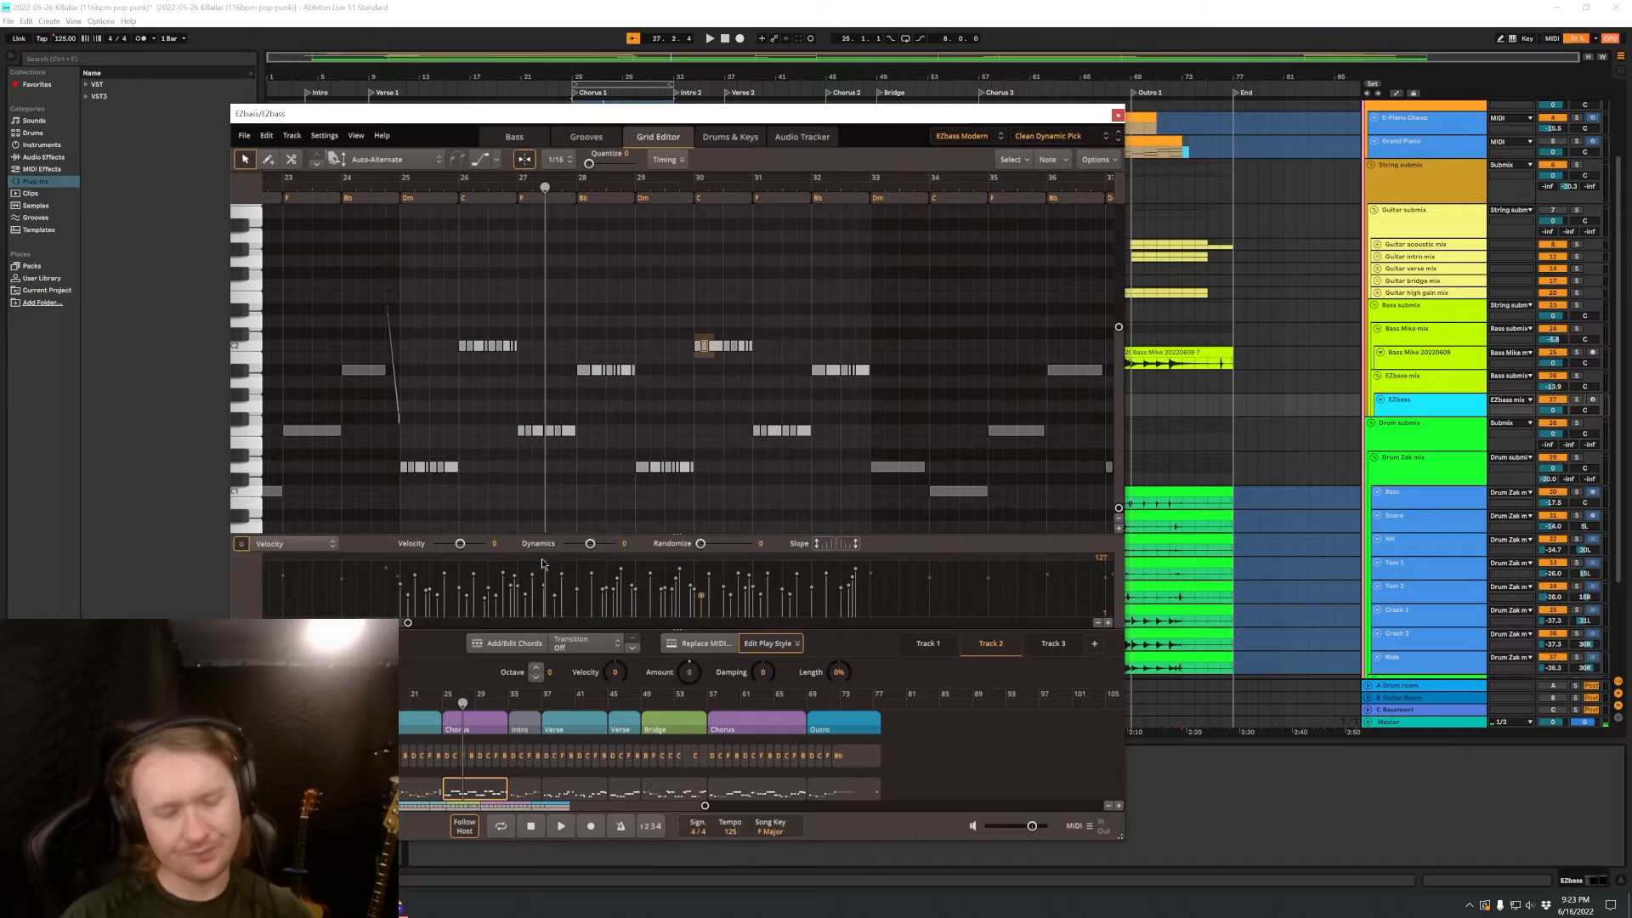
scroll(602, 545, down, 1)
scroll(613, 450, down, 10)
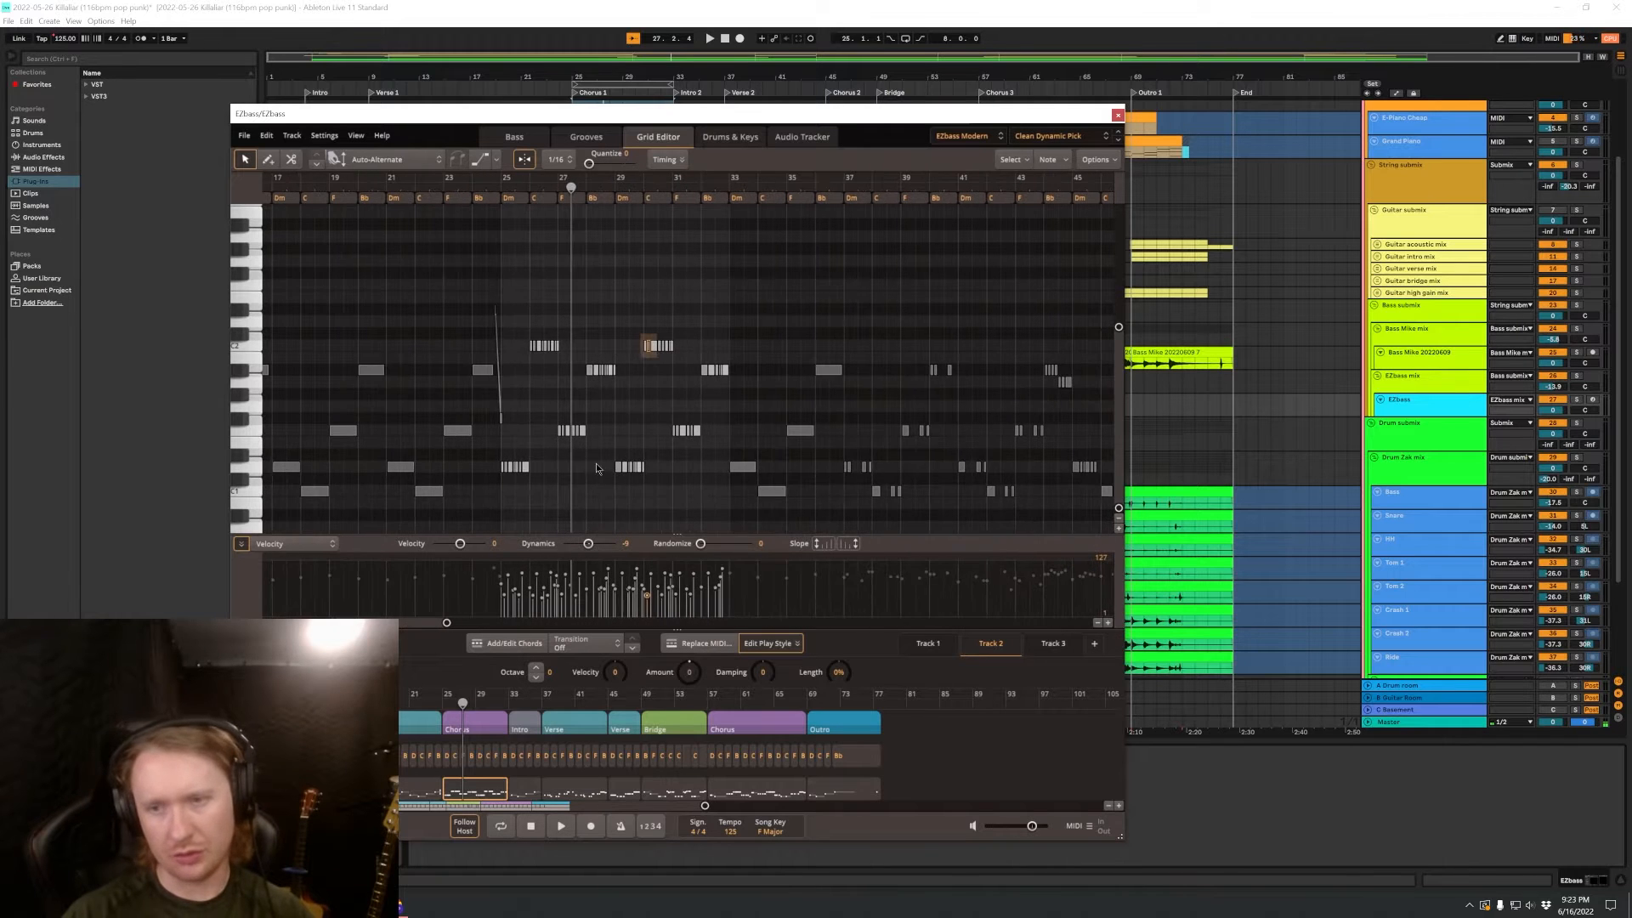
scroll(595, 472, left, 3)
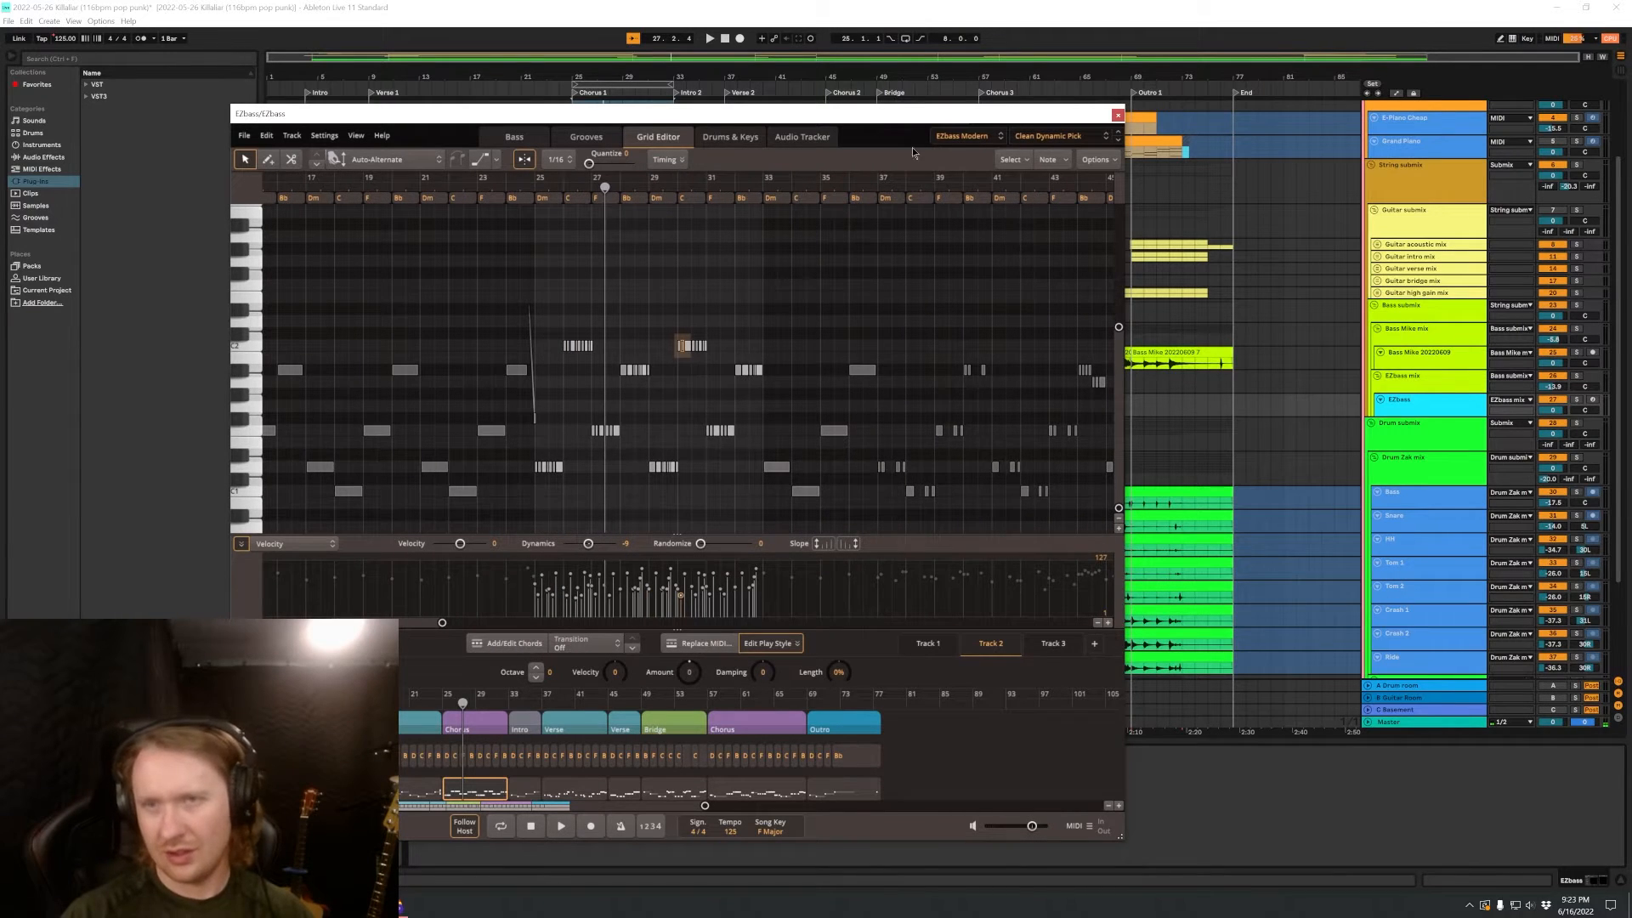
click(1118, 114)
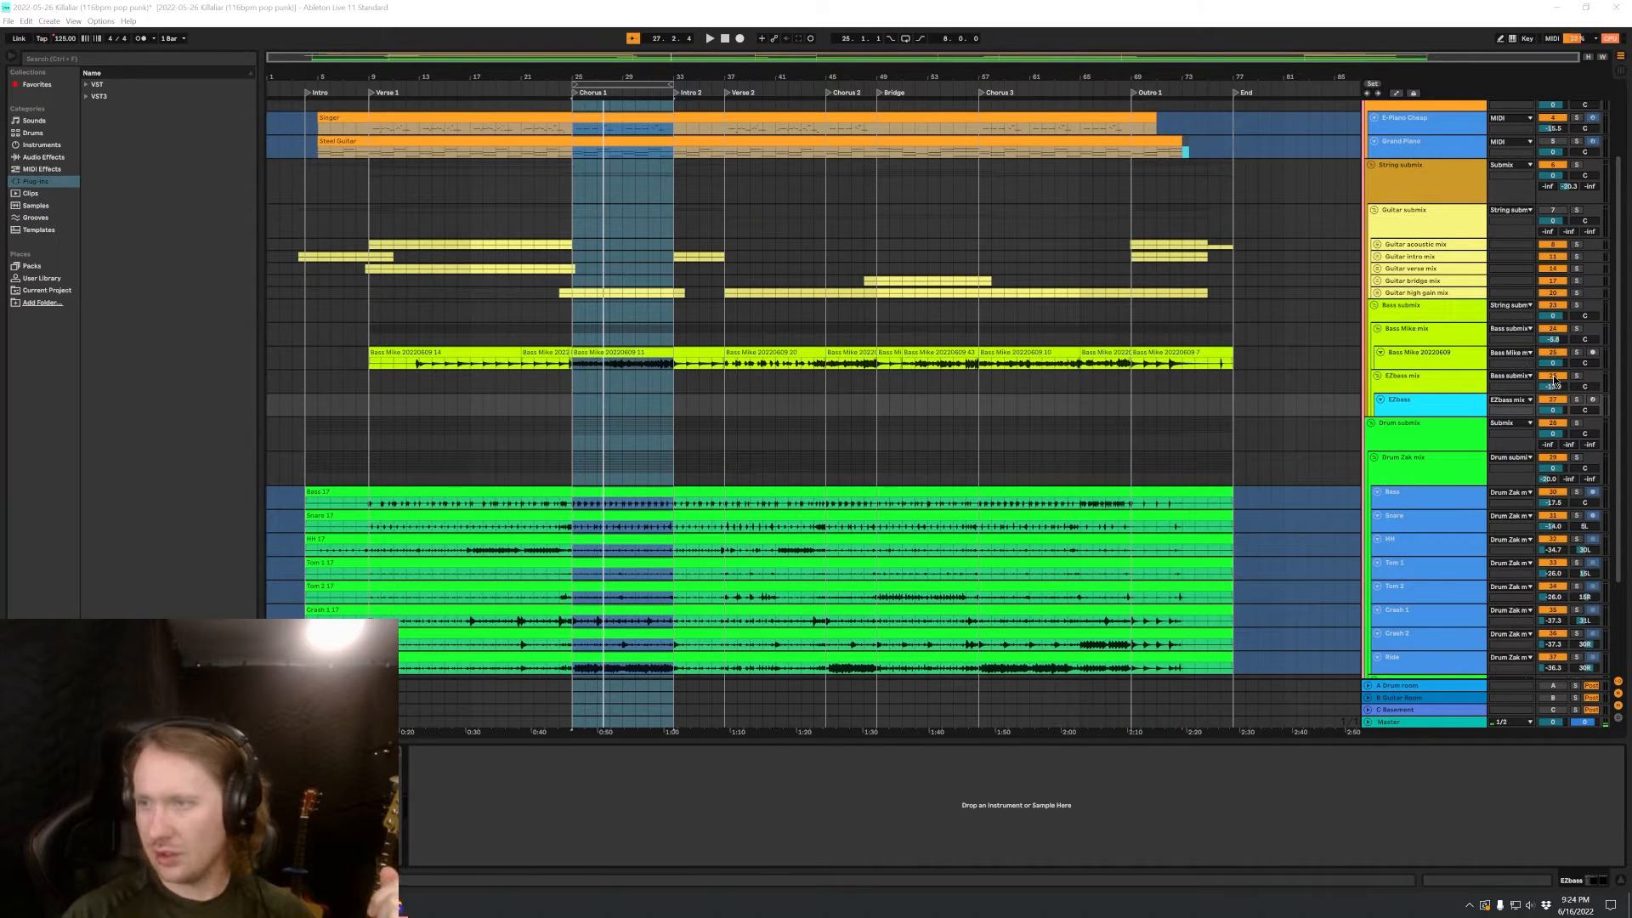
Play Chorus 1 with the Bass Mike mix active and muted to compare the recorded bass with EZbass, ending with the mix active.
click(1437, 362)
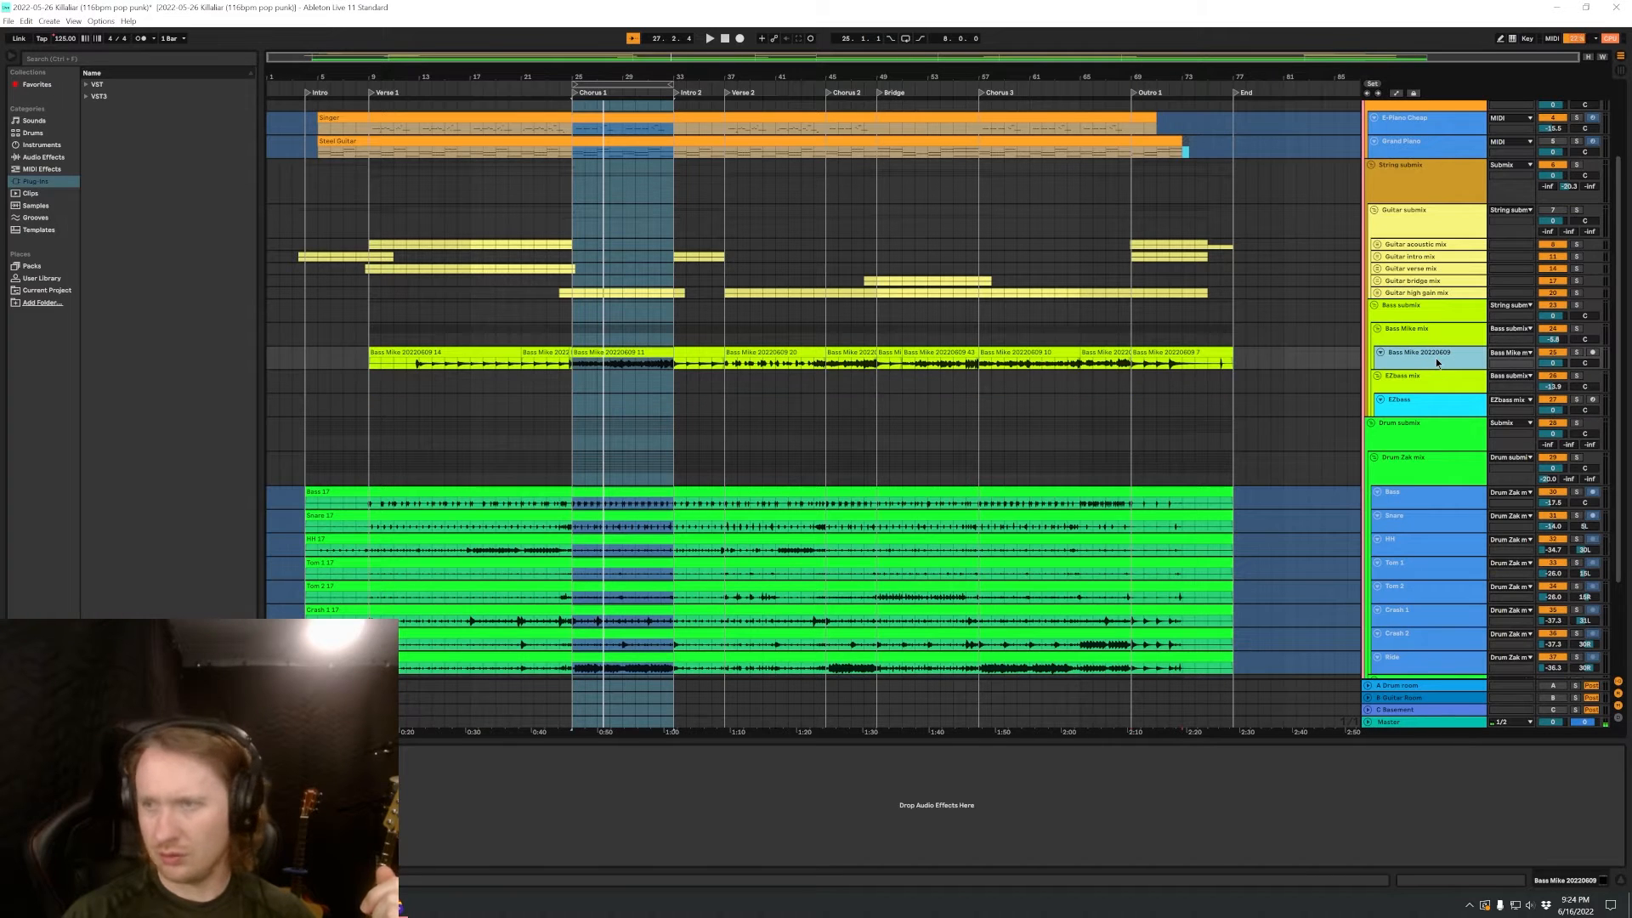
key(space)
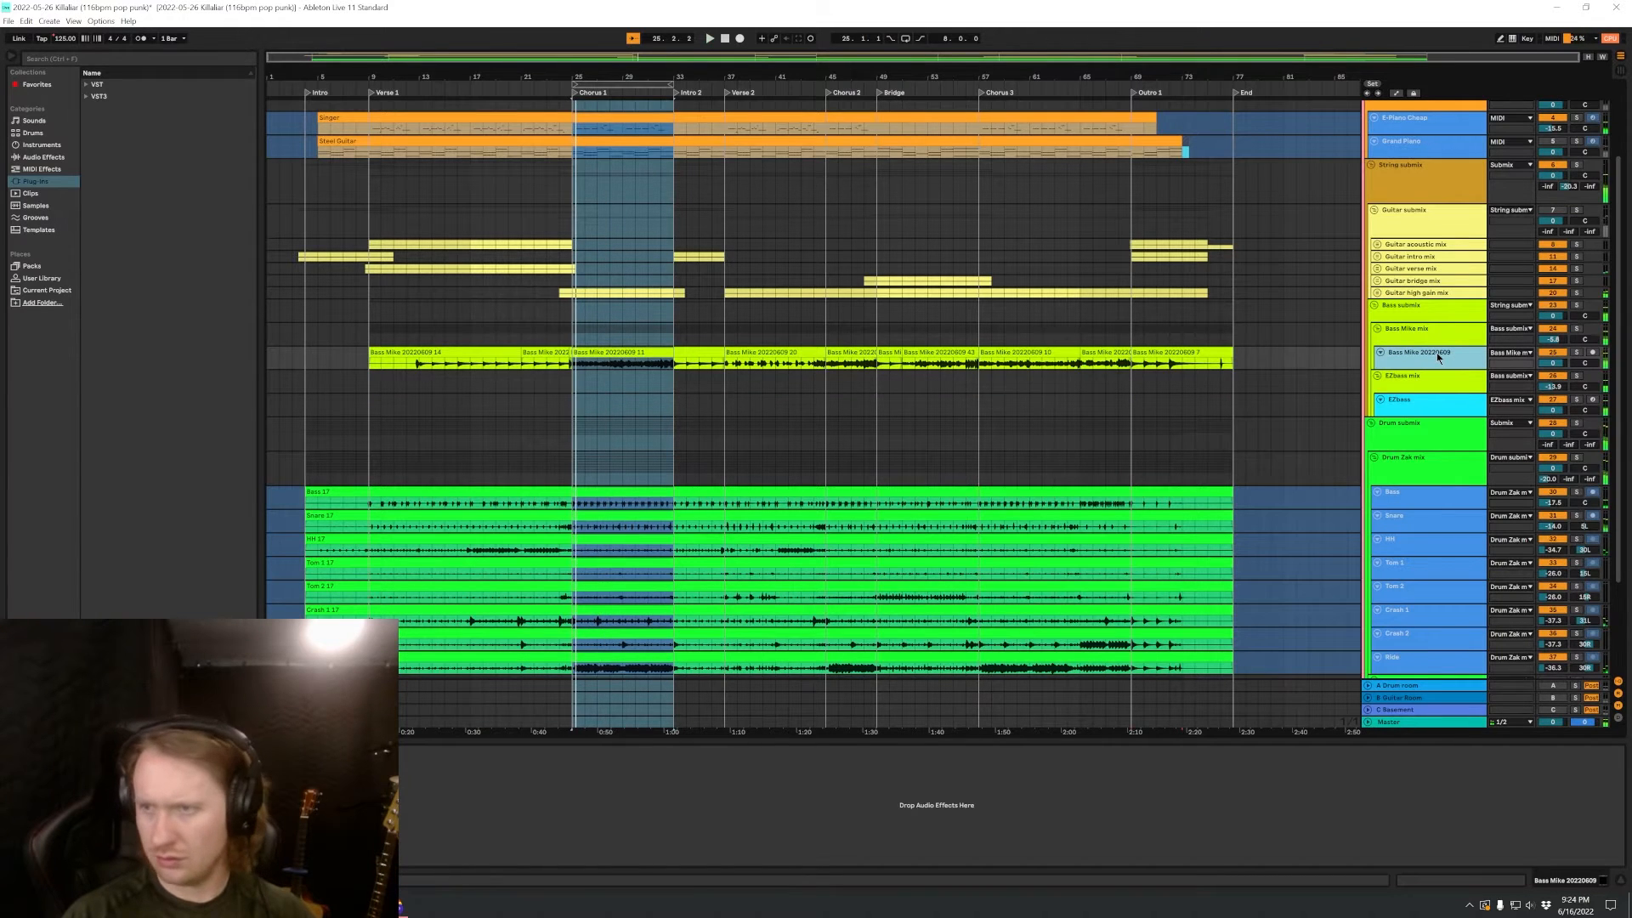
key(space)
key(space)
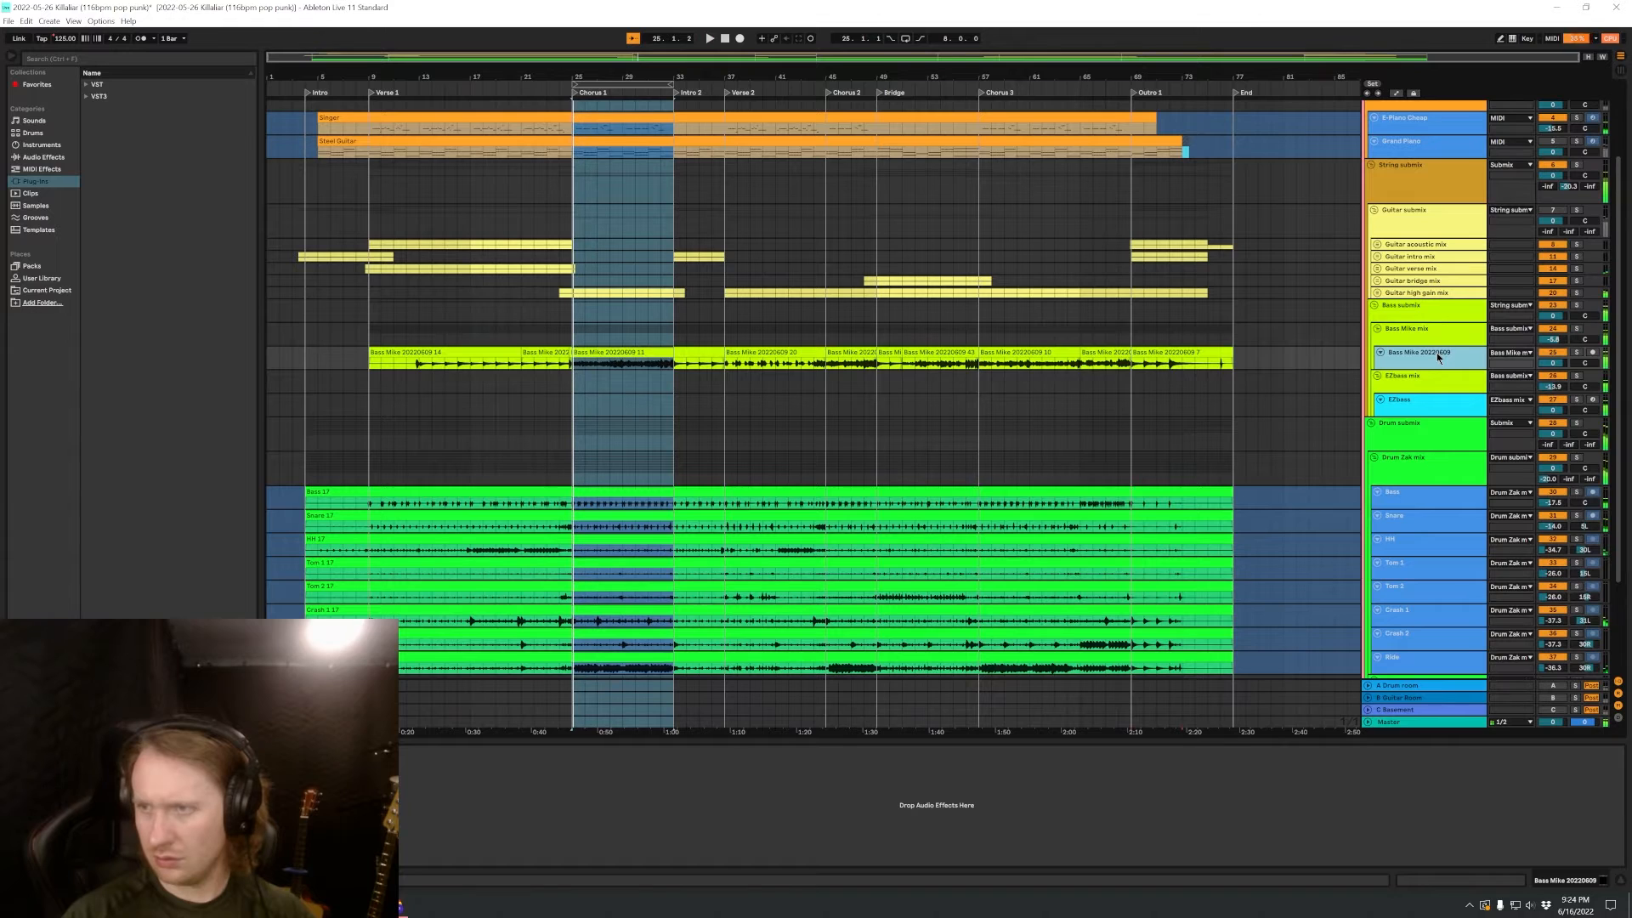
click(1544, 330)
key(space)
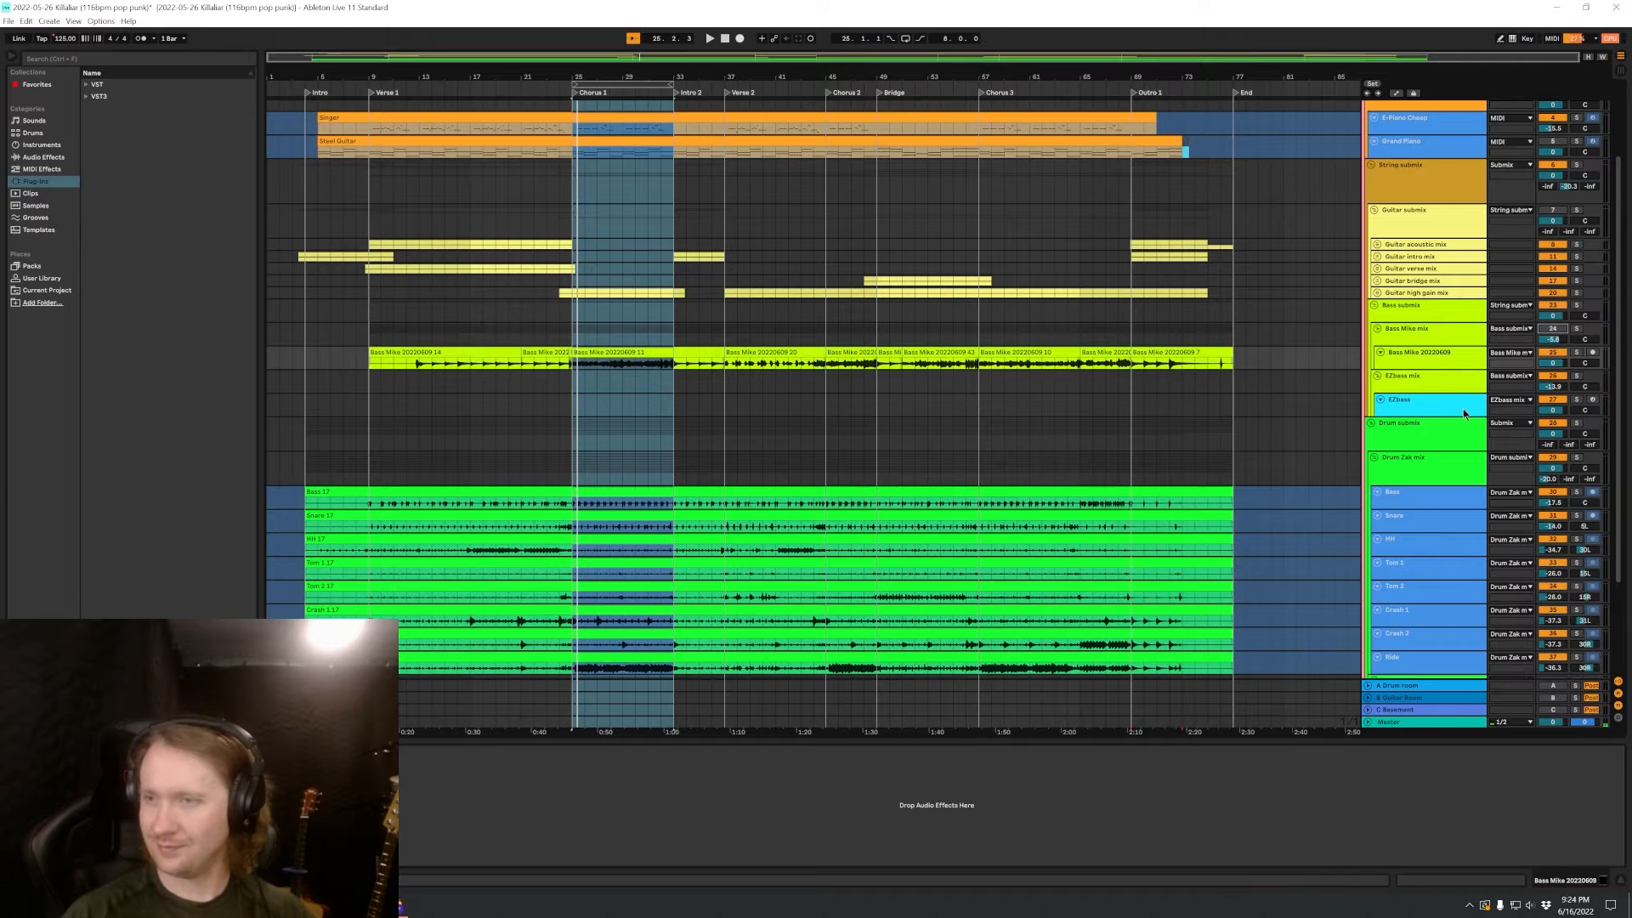
click(1554, 328)
Search the audio effects for "bass" and load the EQ Eight preset E Bass Modern on the Bass Mike mix.
click(43, 156)
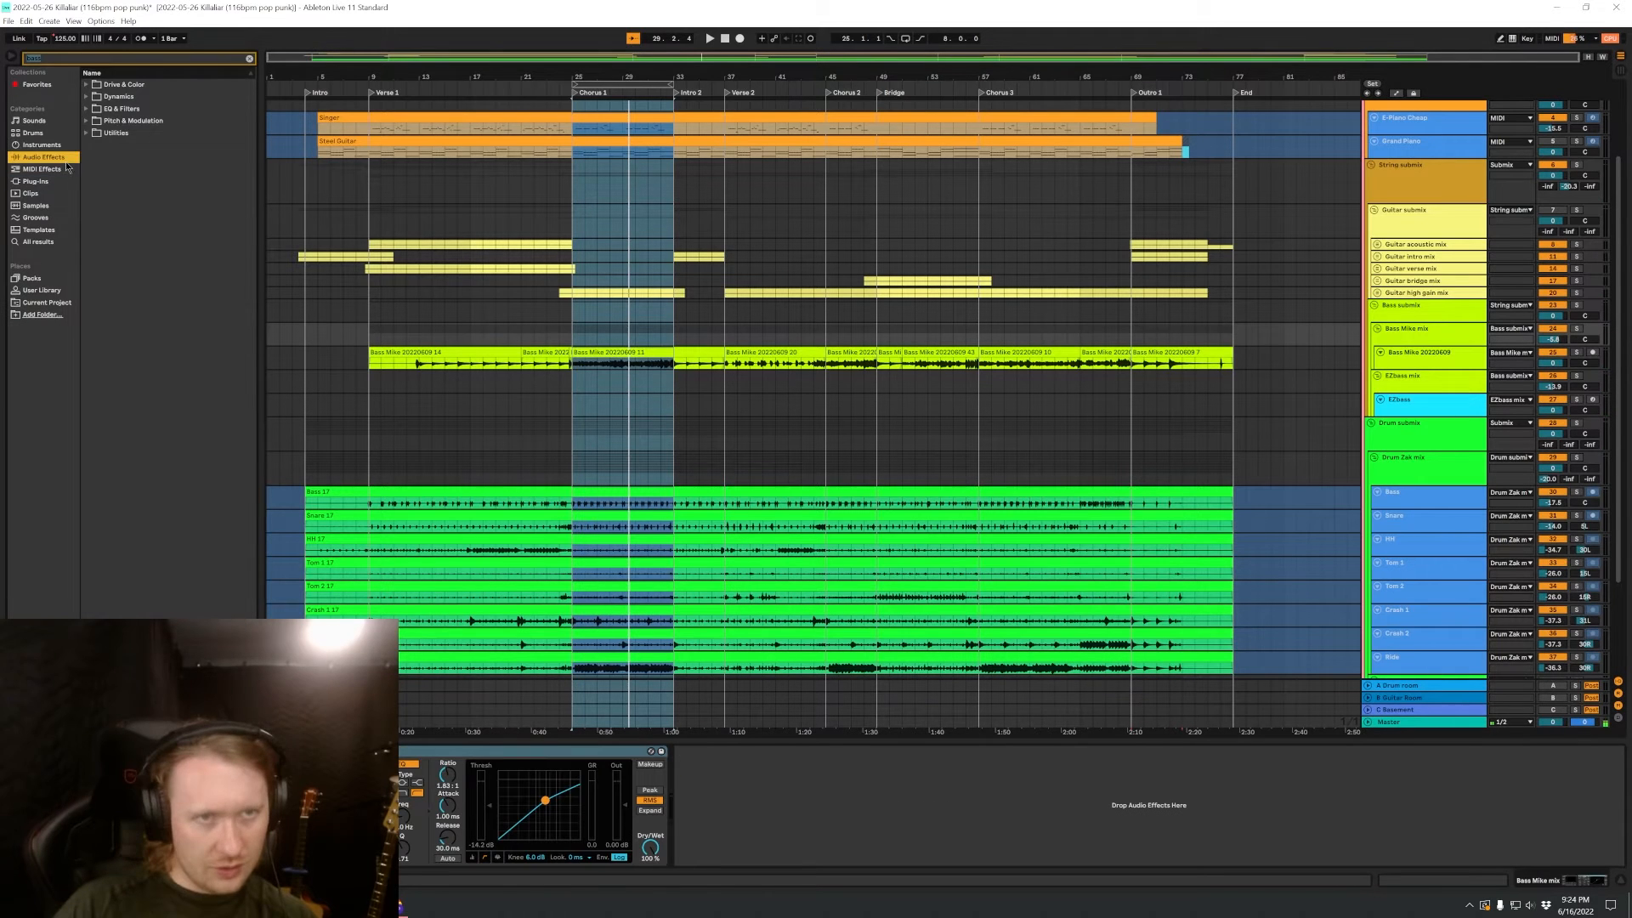
click(90, 55)
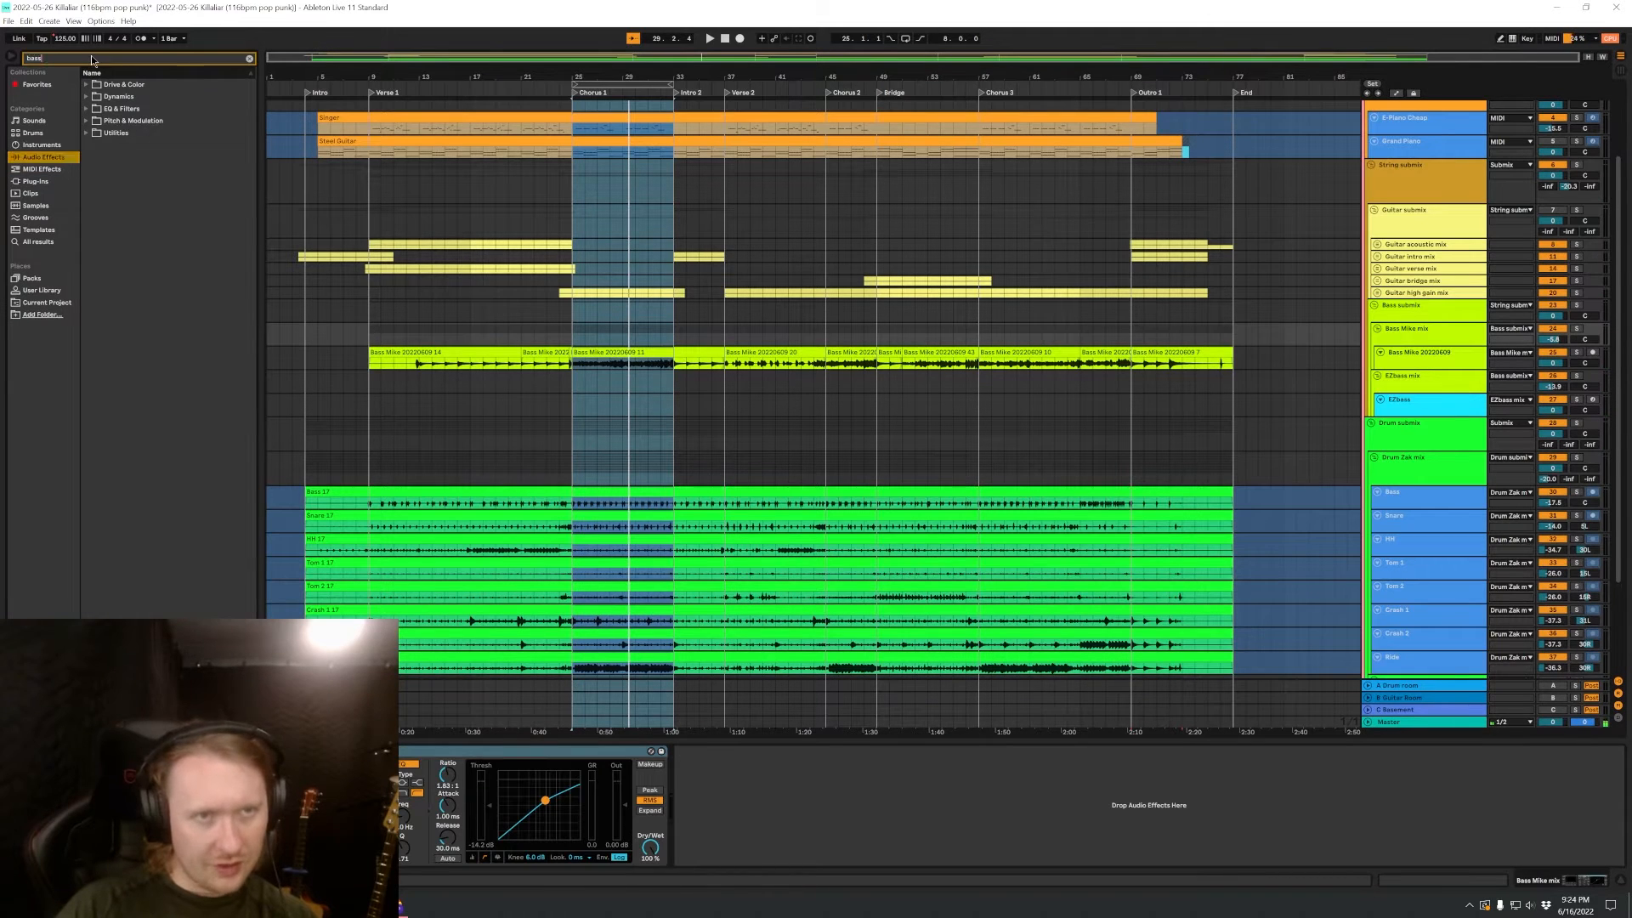
click(86, 109)
click(95, 120)
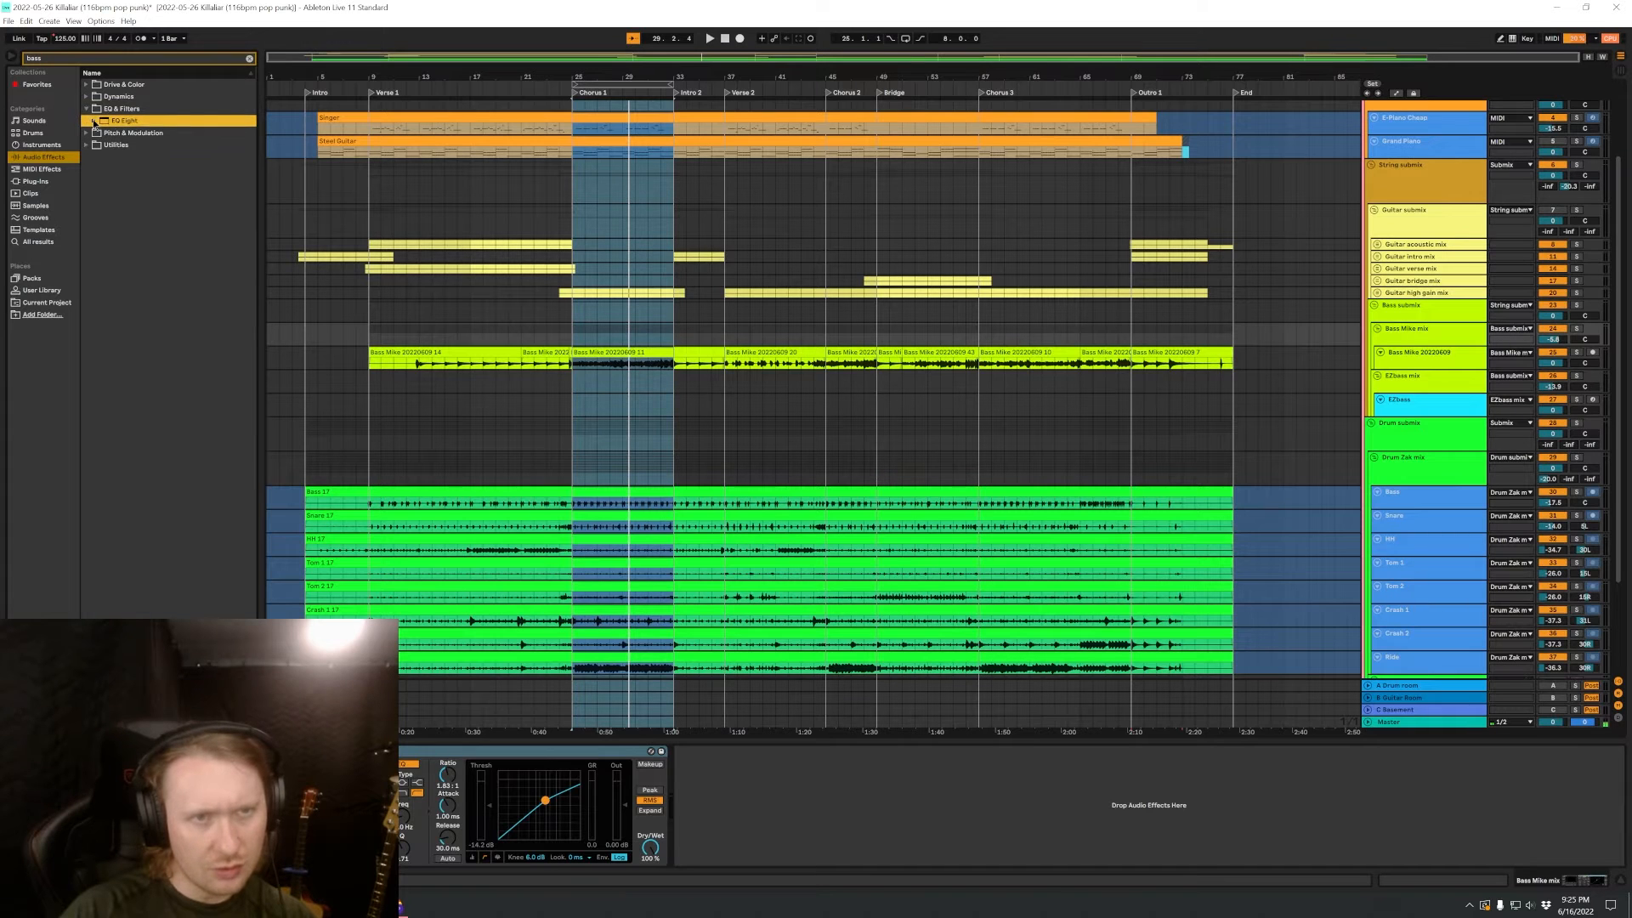
click(99, 134)
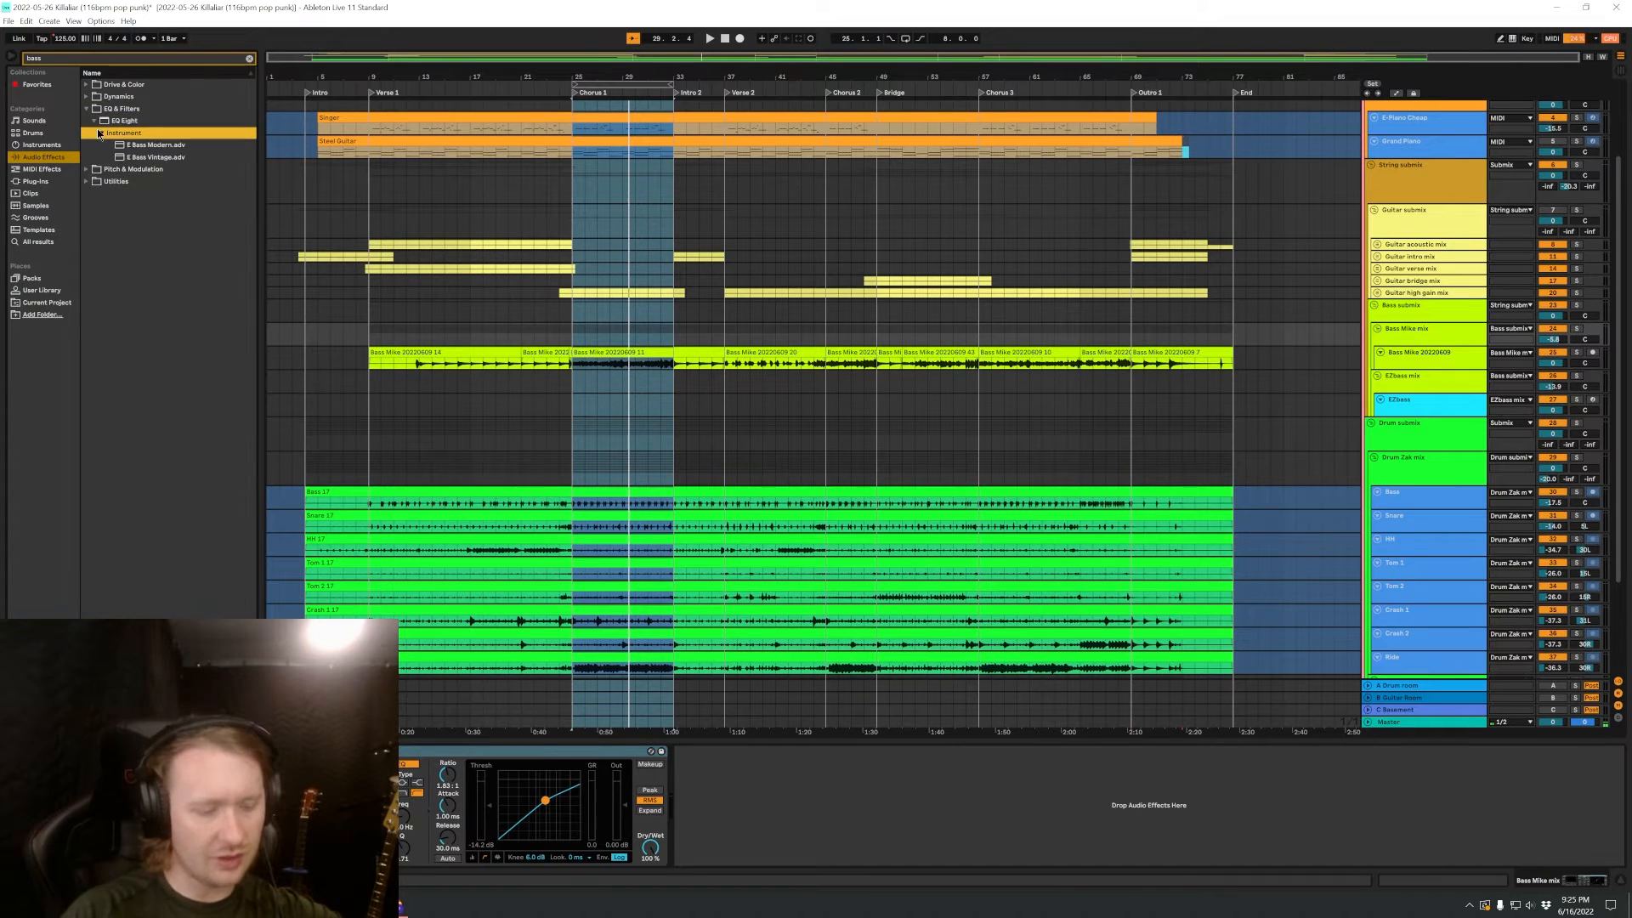
double_click(170, 146)
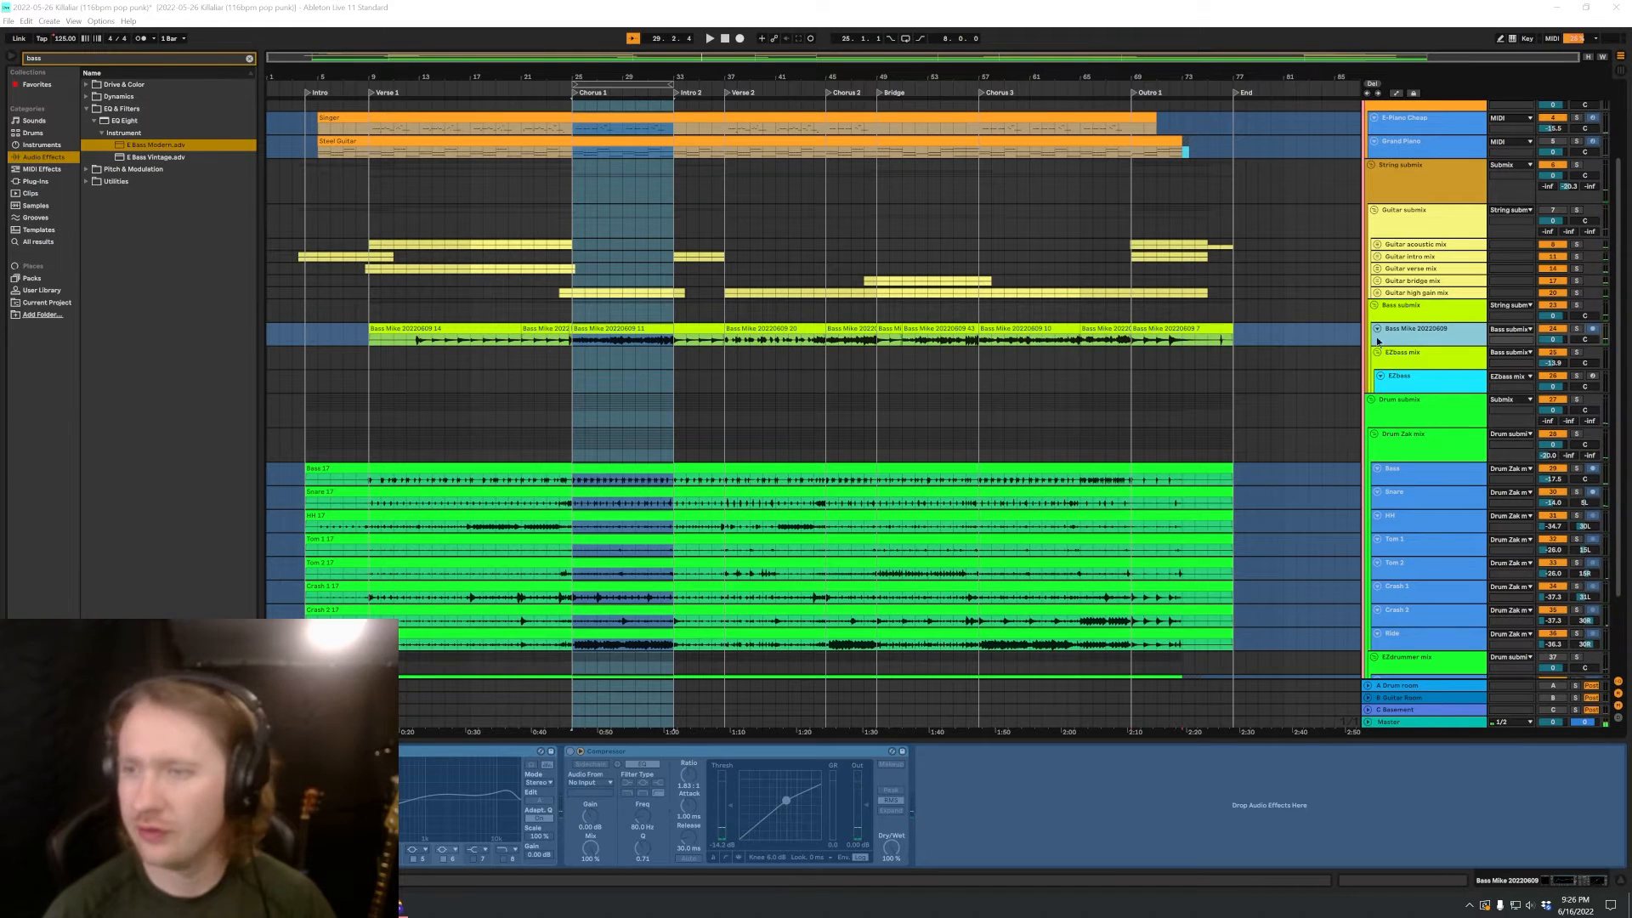
Examine the device chains on the EZbass, Bass Mike and EZbass mix tracks.
click(1436, 374)
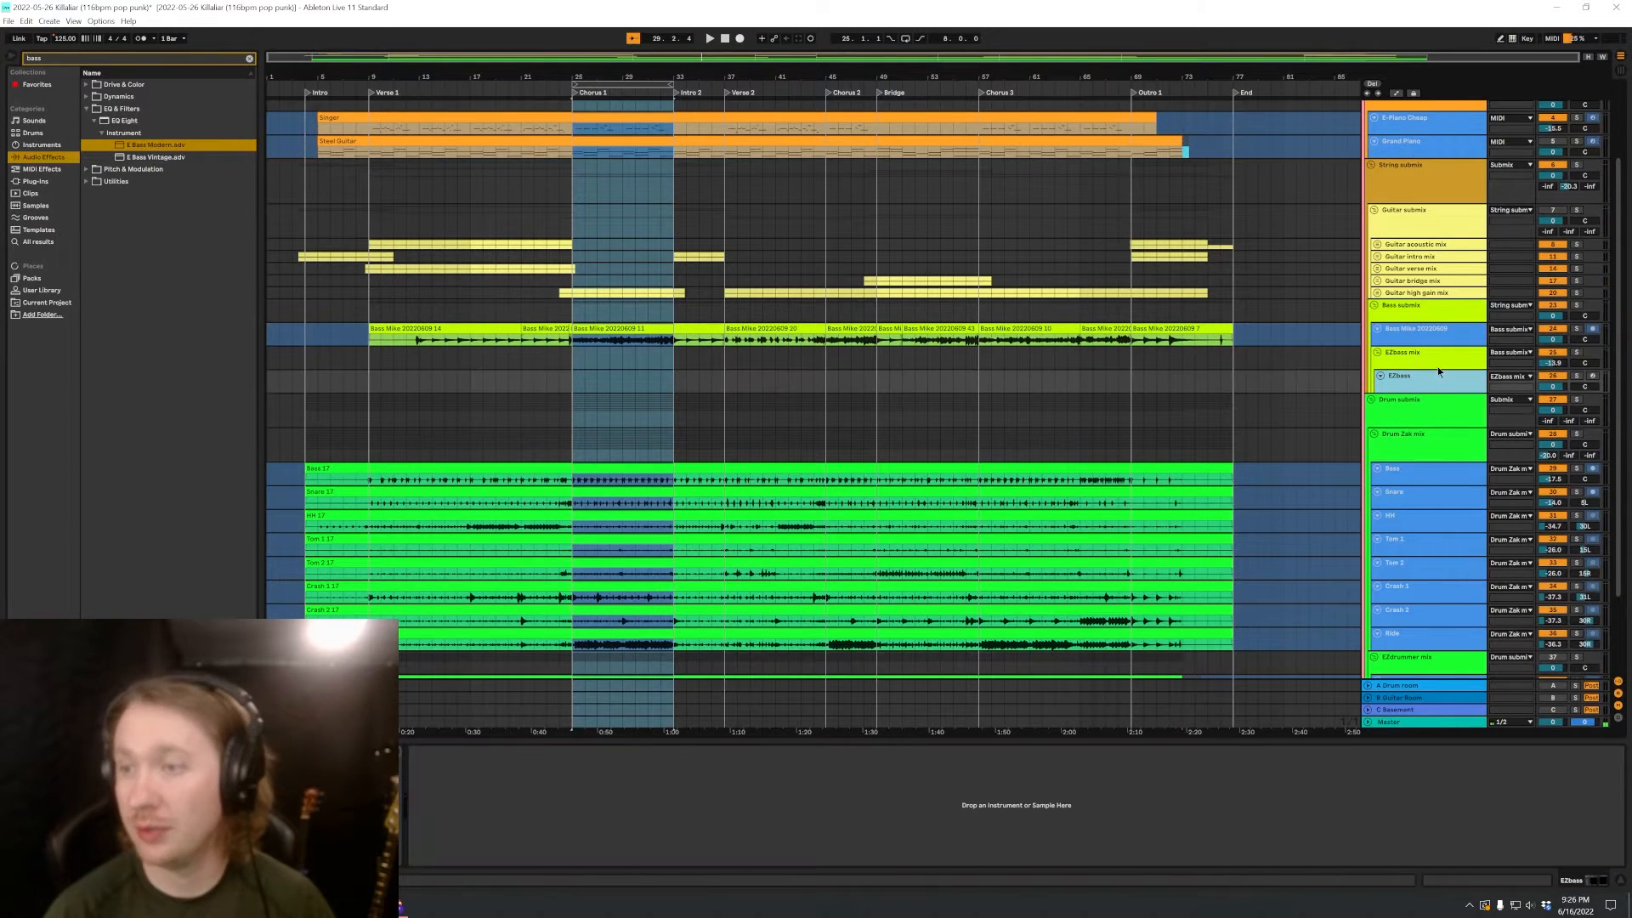
click(1446, 335)
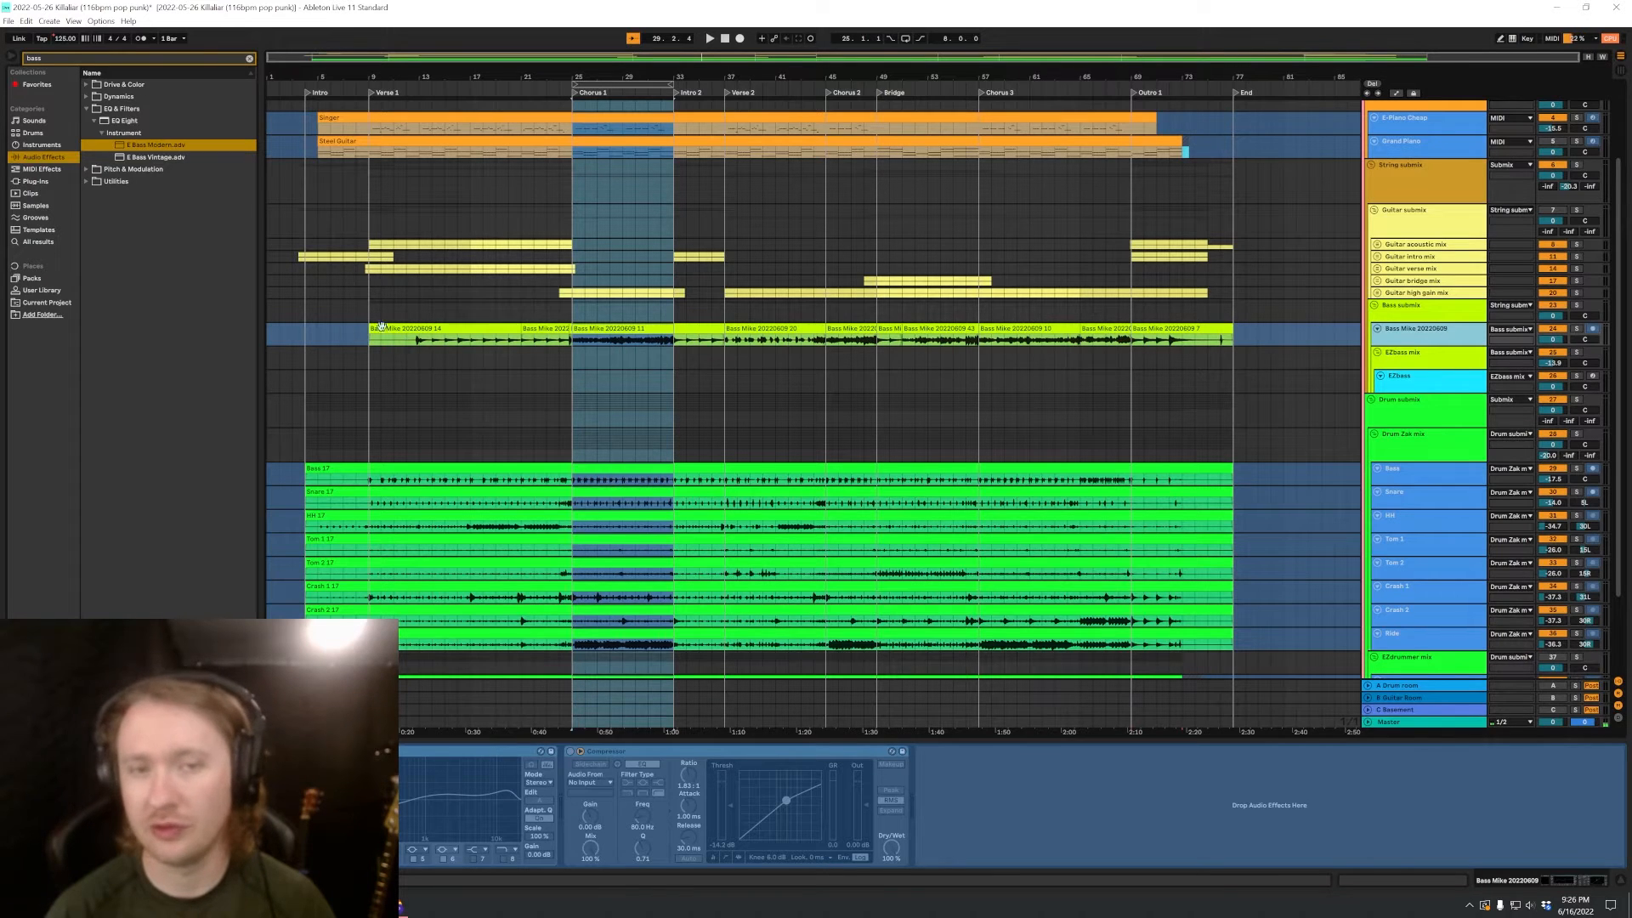
click(1426, 364)
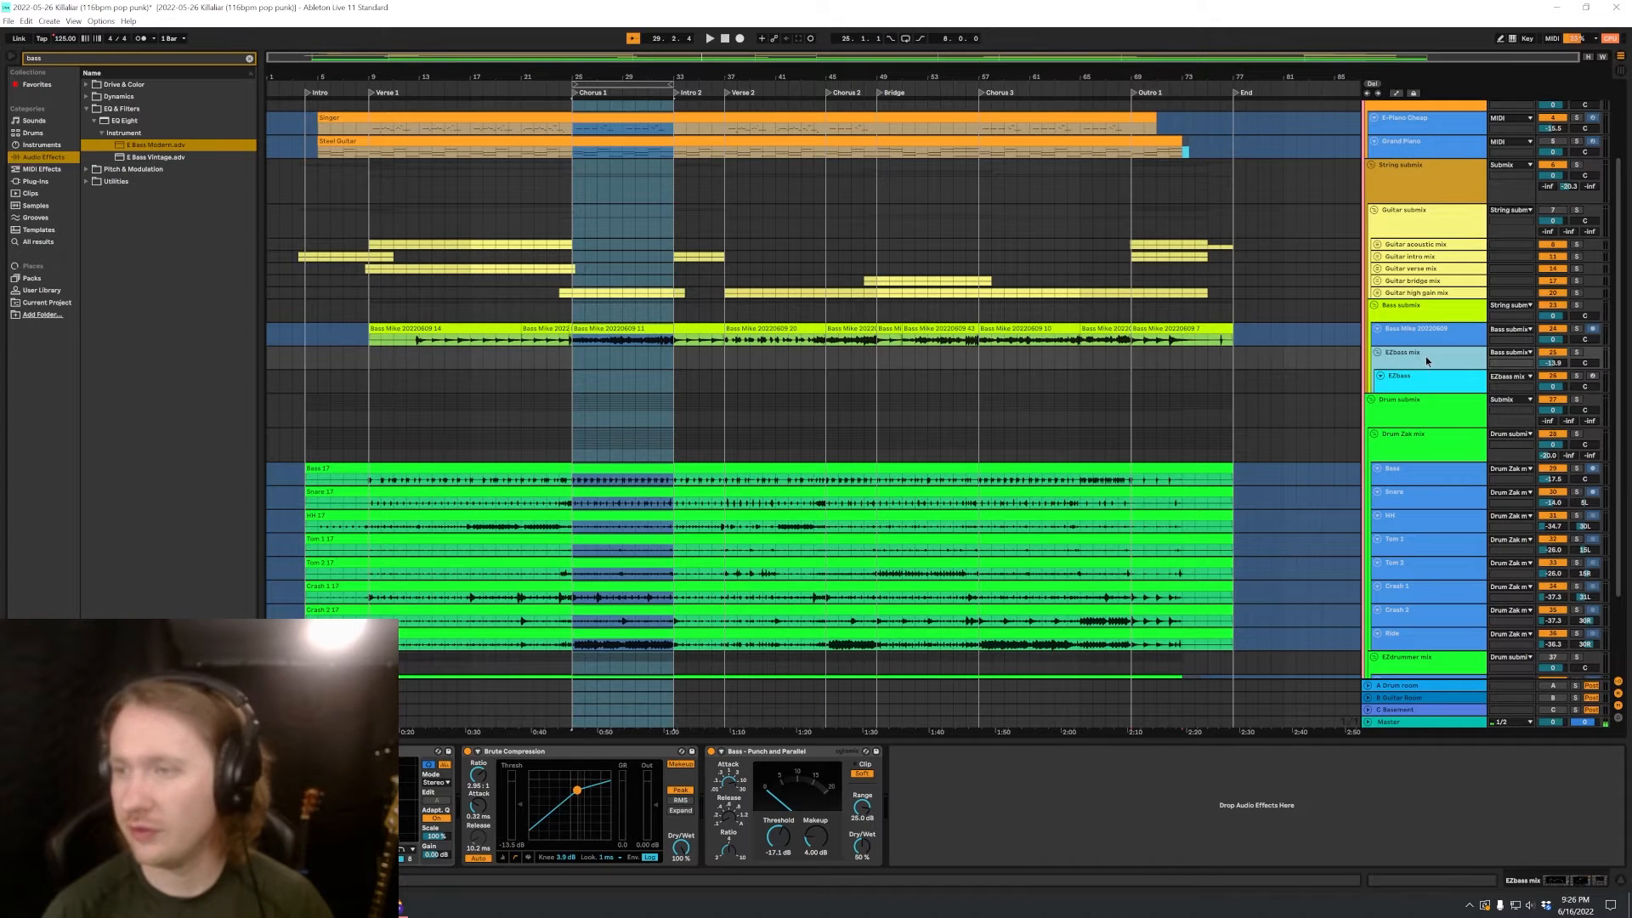
Compare the two basses in Chorus 1 by muting the EZbass mix and the Bass Mike track in turn.
click(1548, 356)
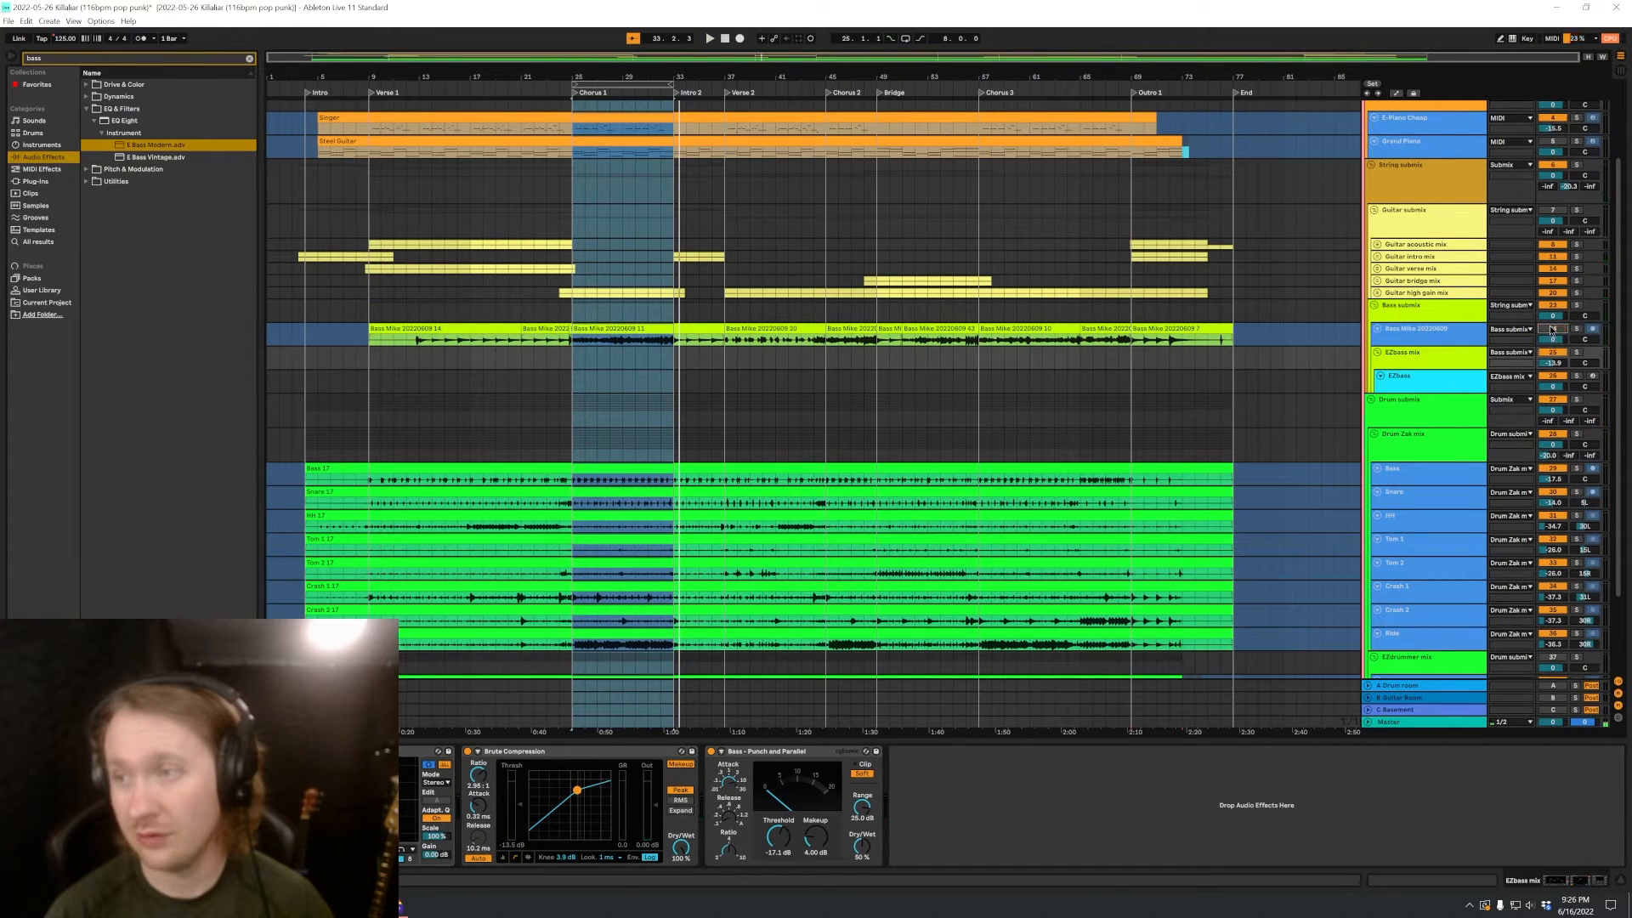
click(1552, 330)
key(space)
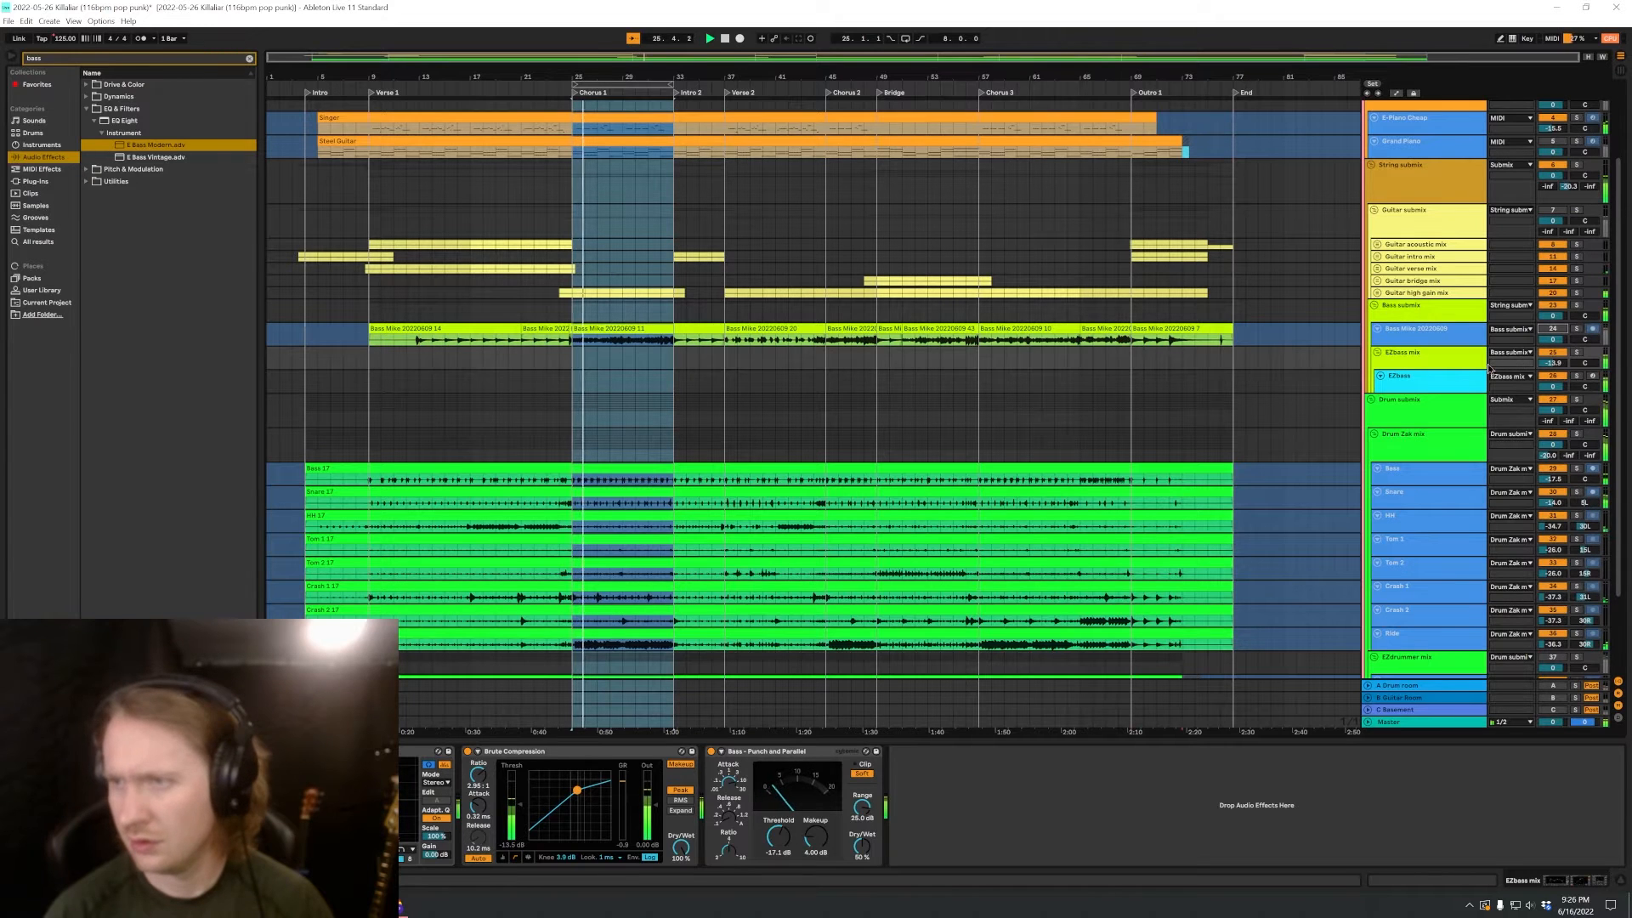
click(1553, 364)
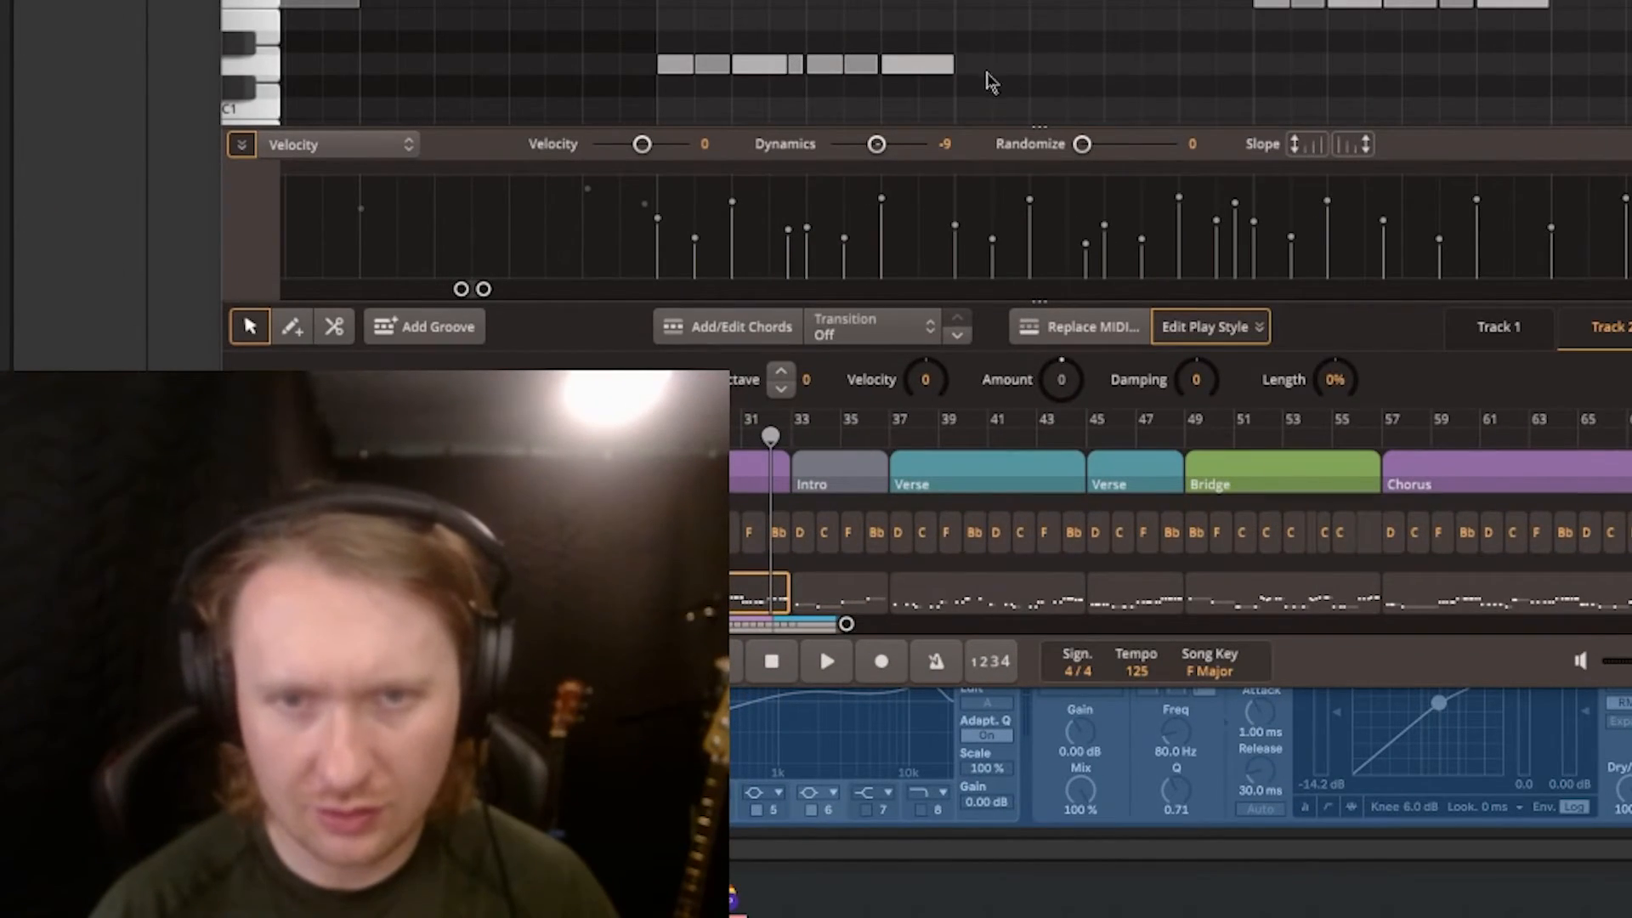
Inspect the first Chorus's opening notes in the EZbass grid editor and audition individual D1 notes.
scroll(988, 81, down, 2)
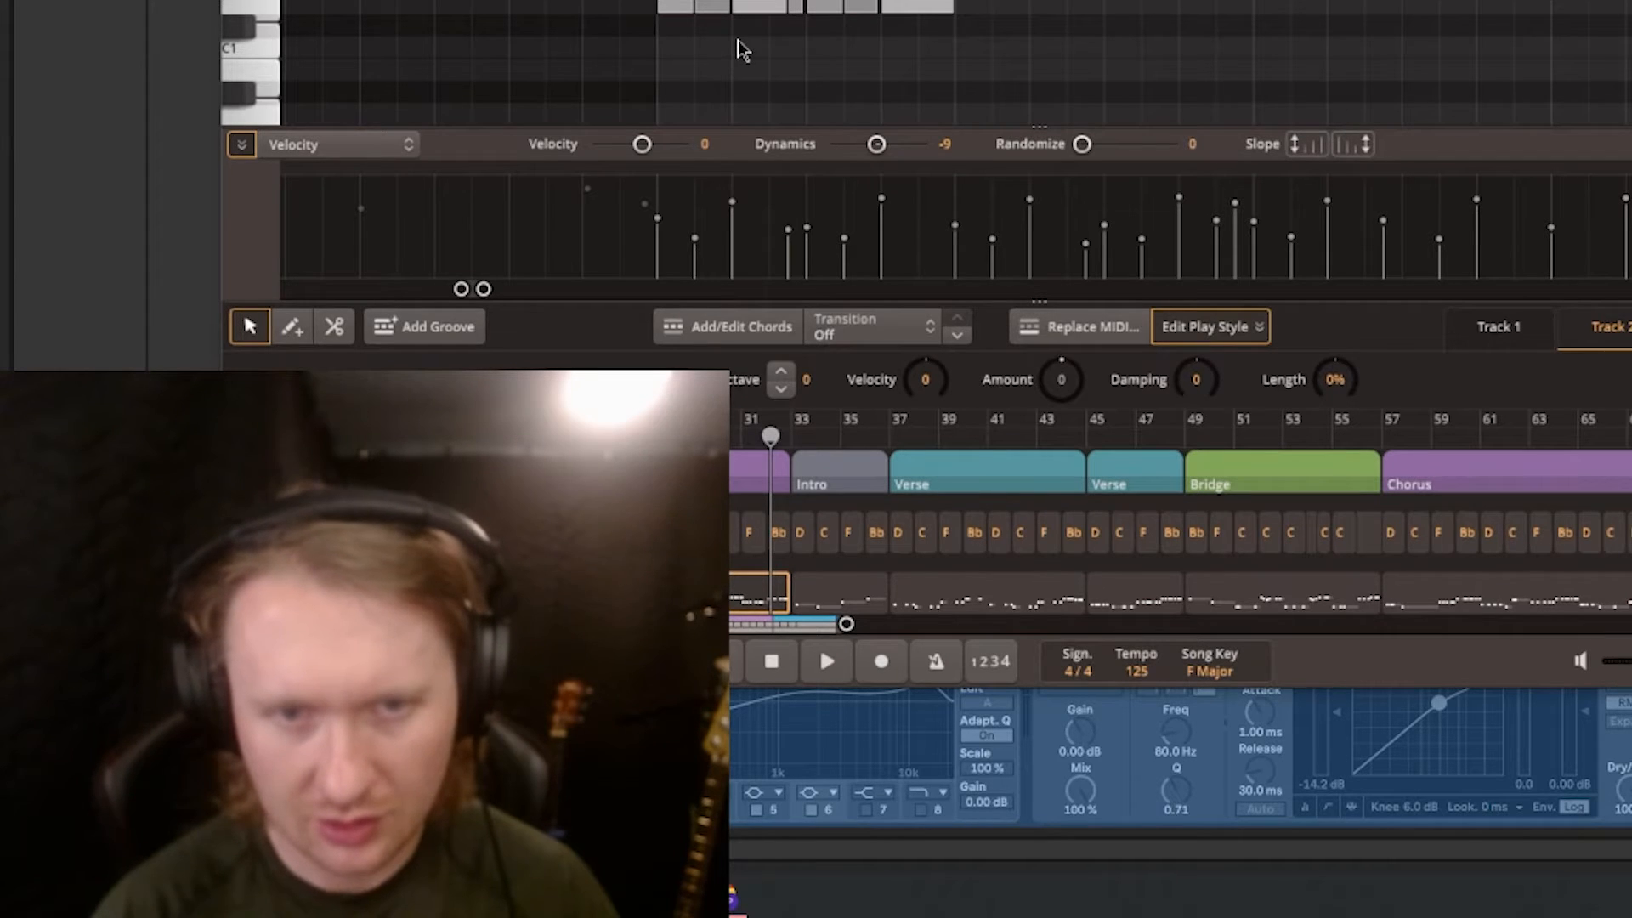
scroll(694, 51, up, 2)
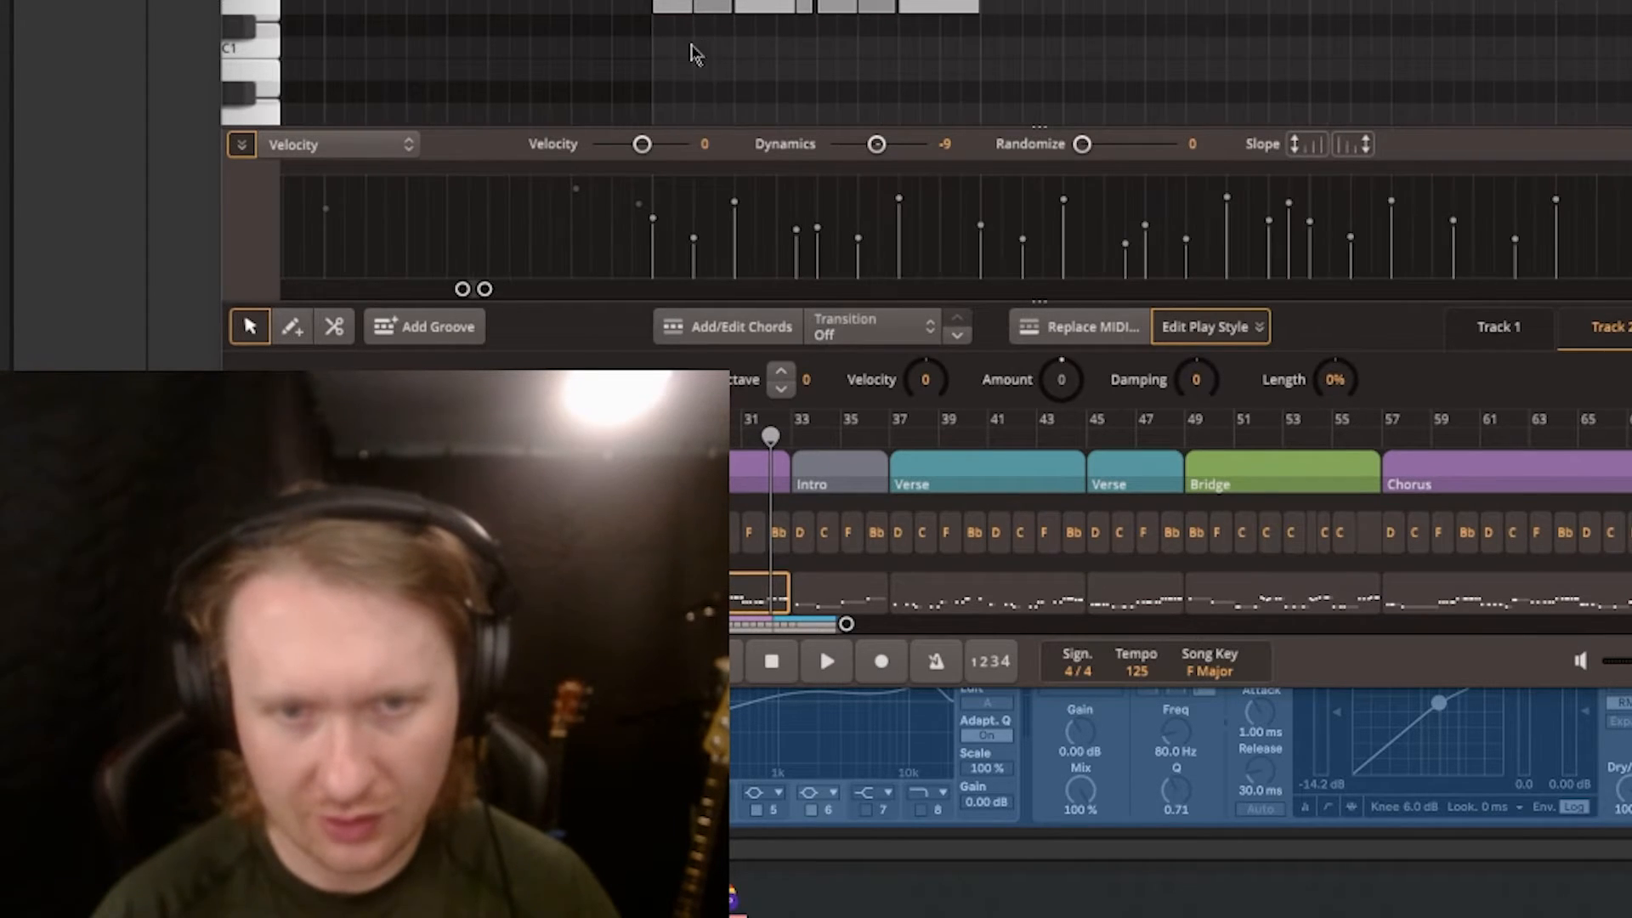
click(818, 6)
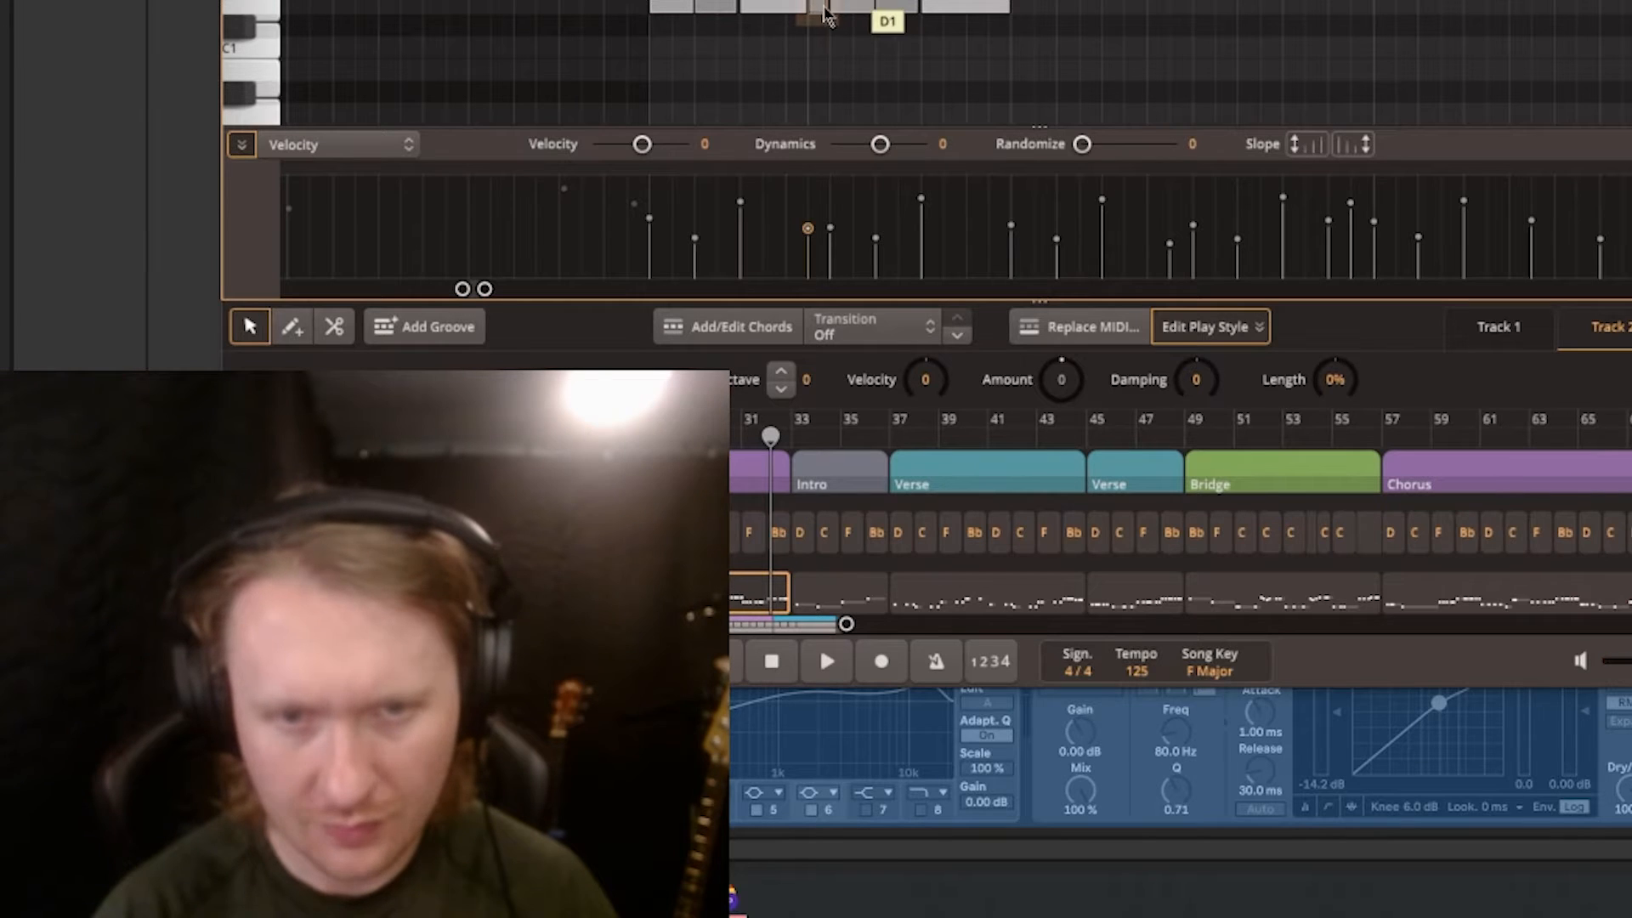
click(757, 7)
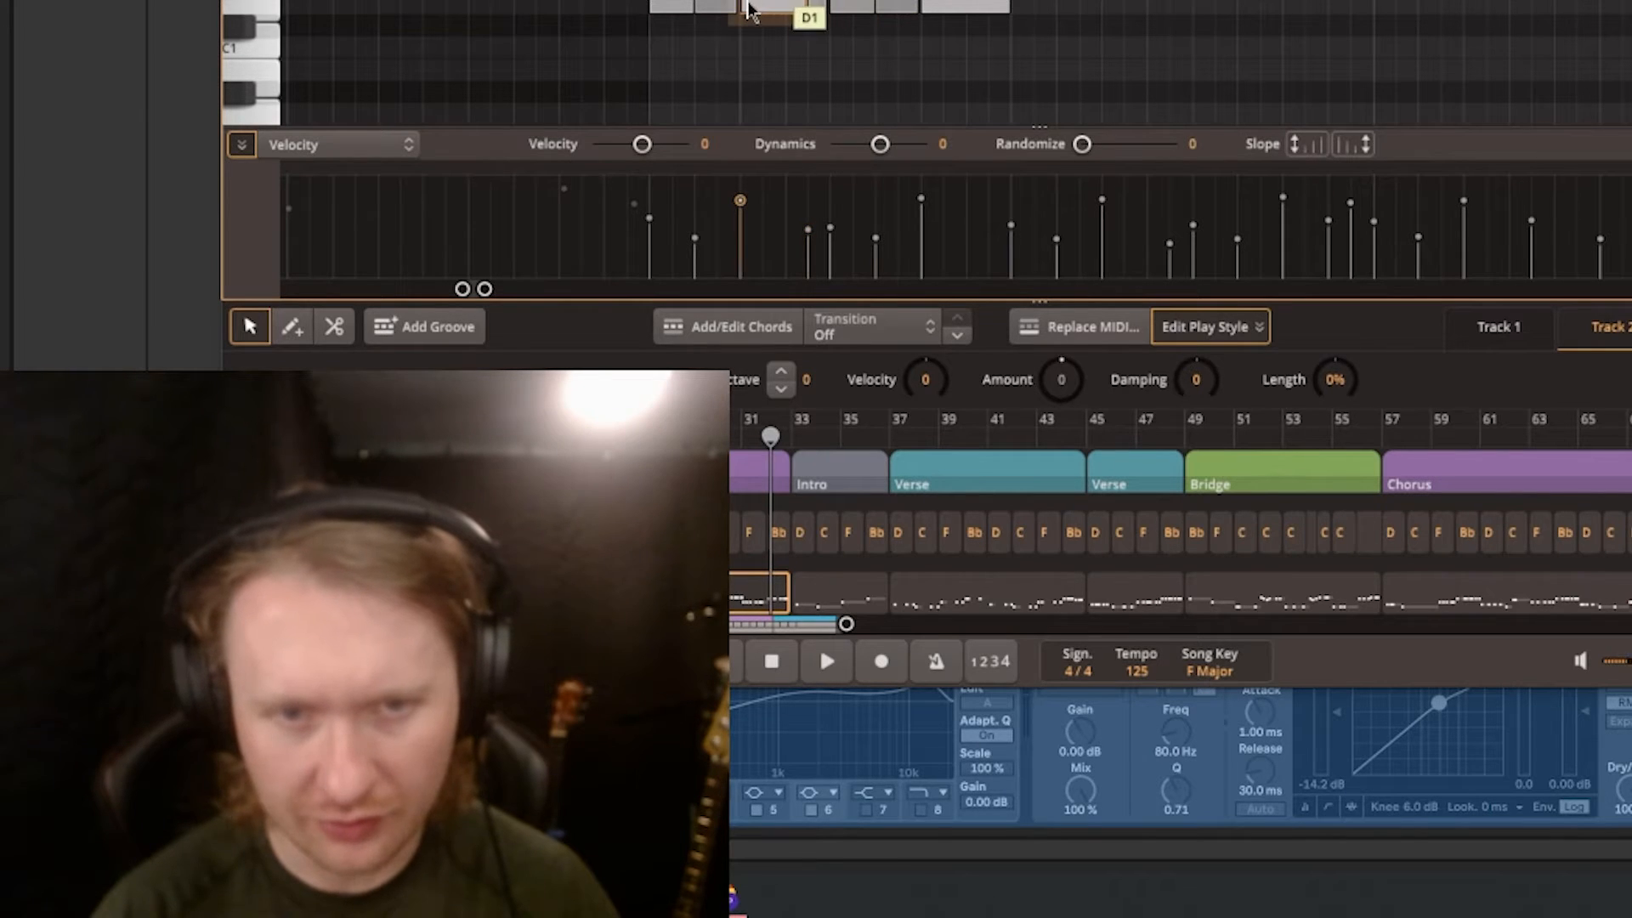
Audition the remaining D1 notes one by one and select the whole opening D1 group to compare its velocities.
click(707, 9)
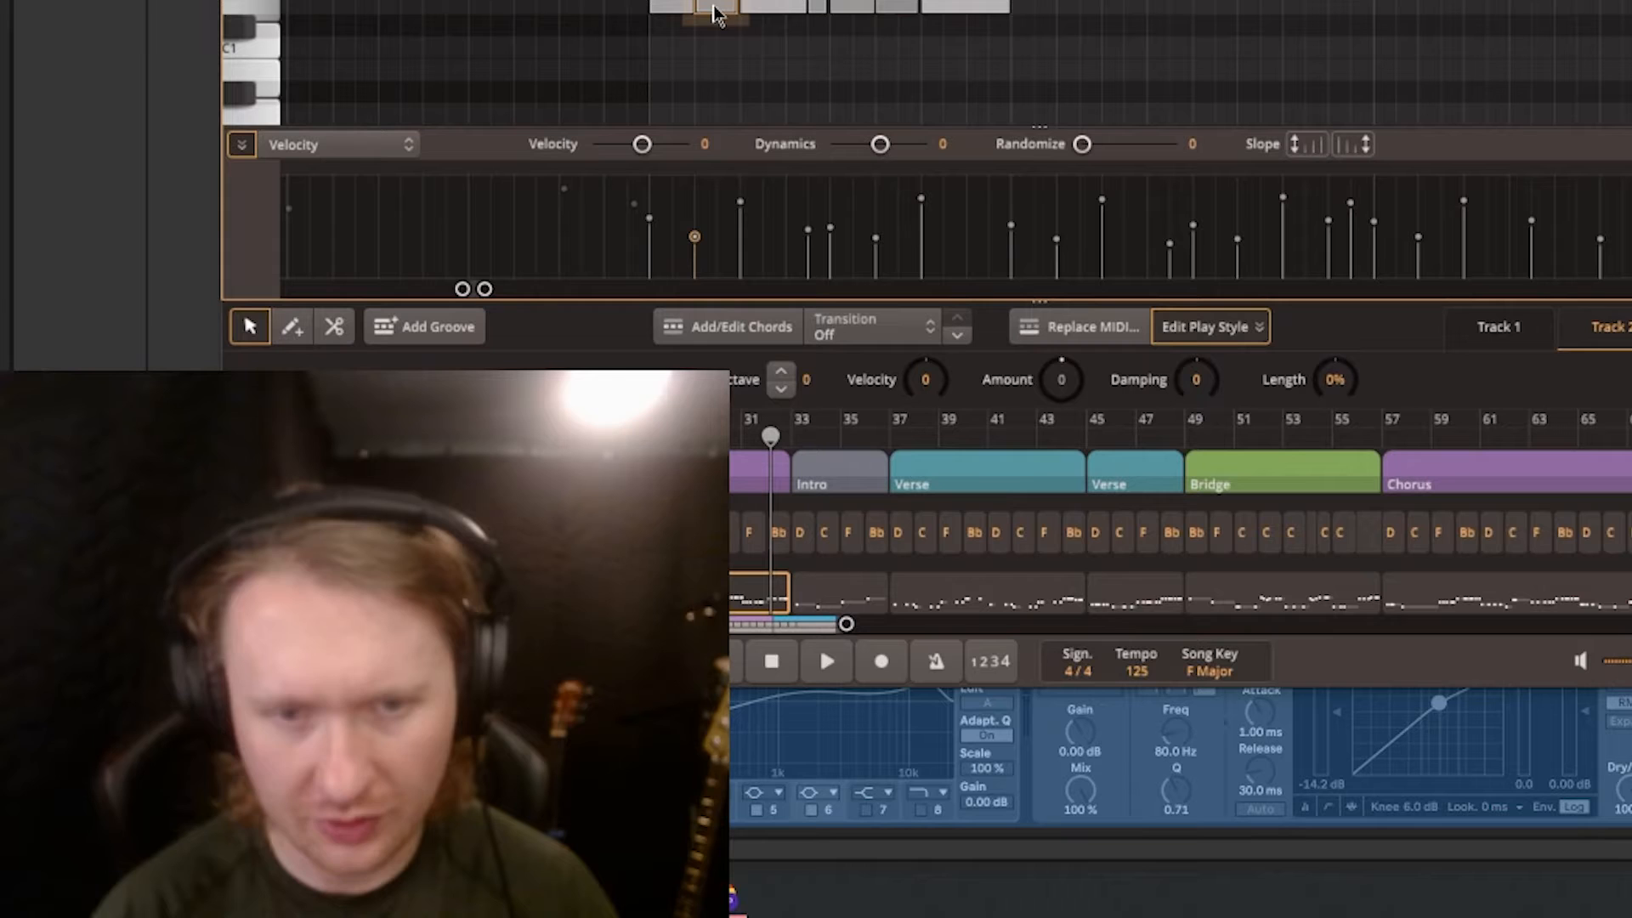
click(776, 6)
click(854, 7)
click(895, 8)
click(935, 7)
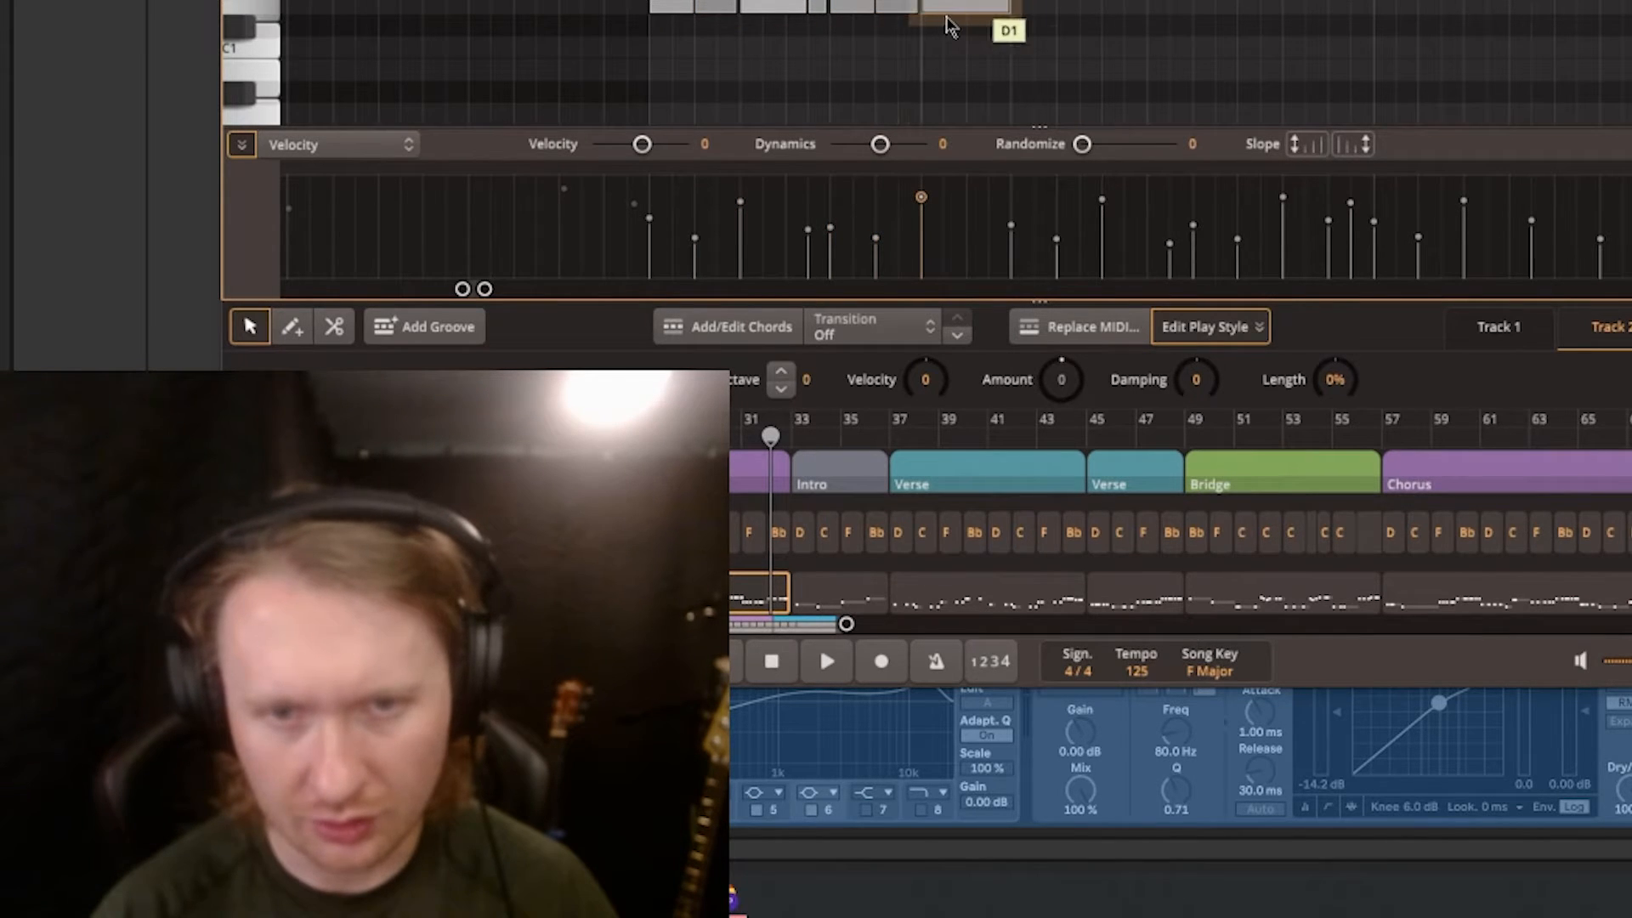
drag(1116, 55, 757, 3)
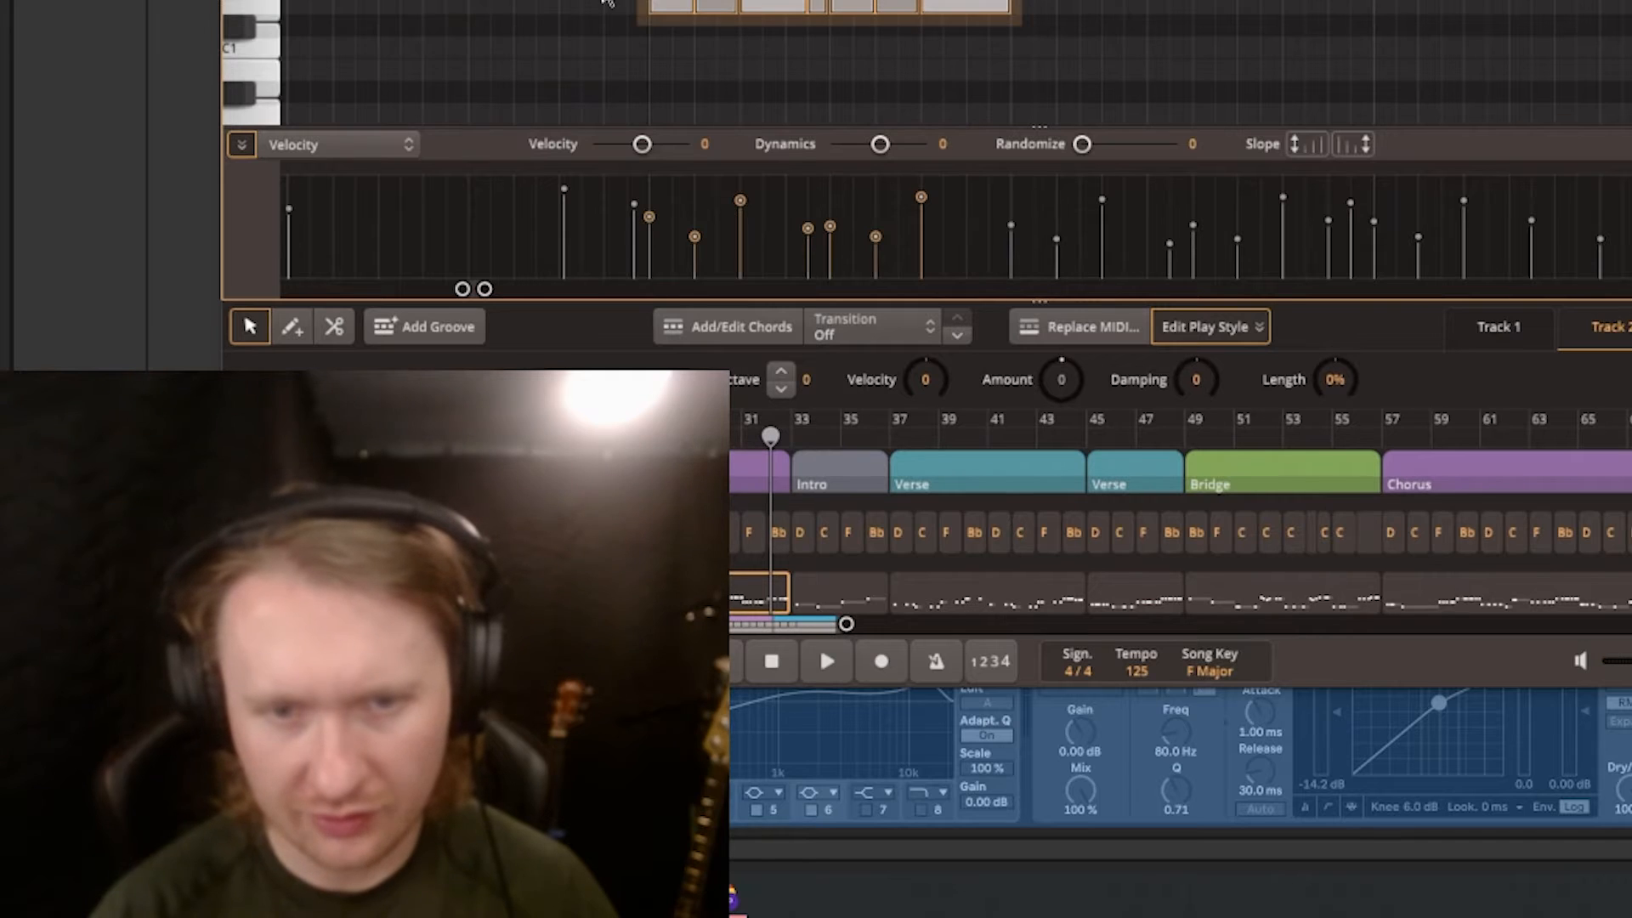
click(941, 96)
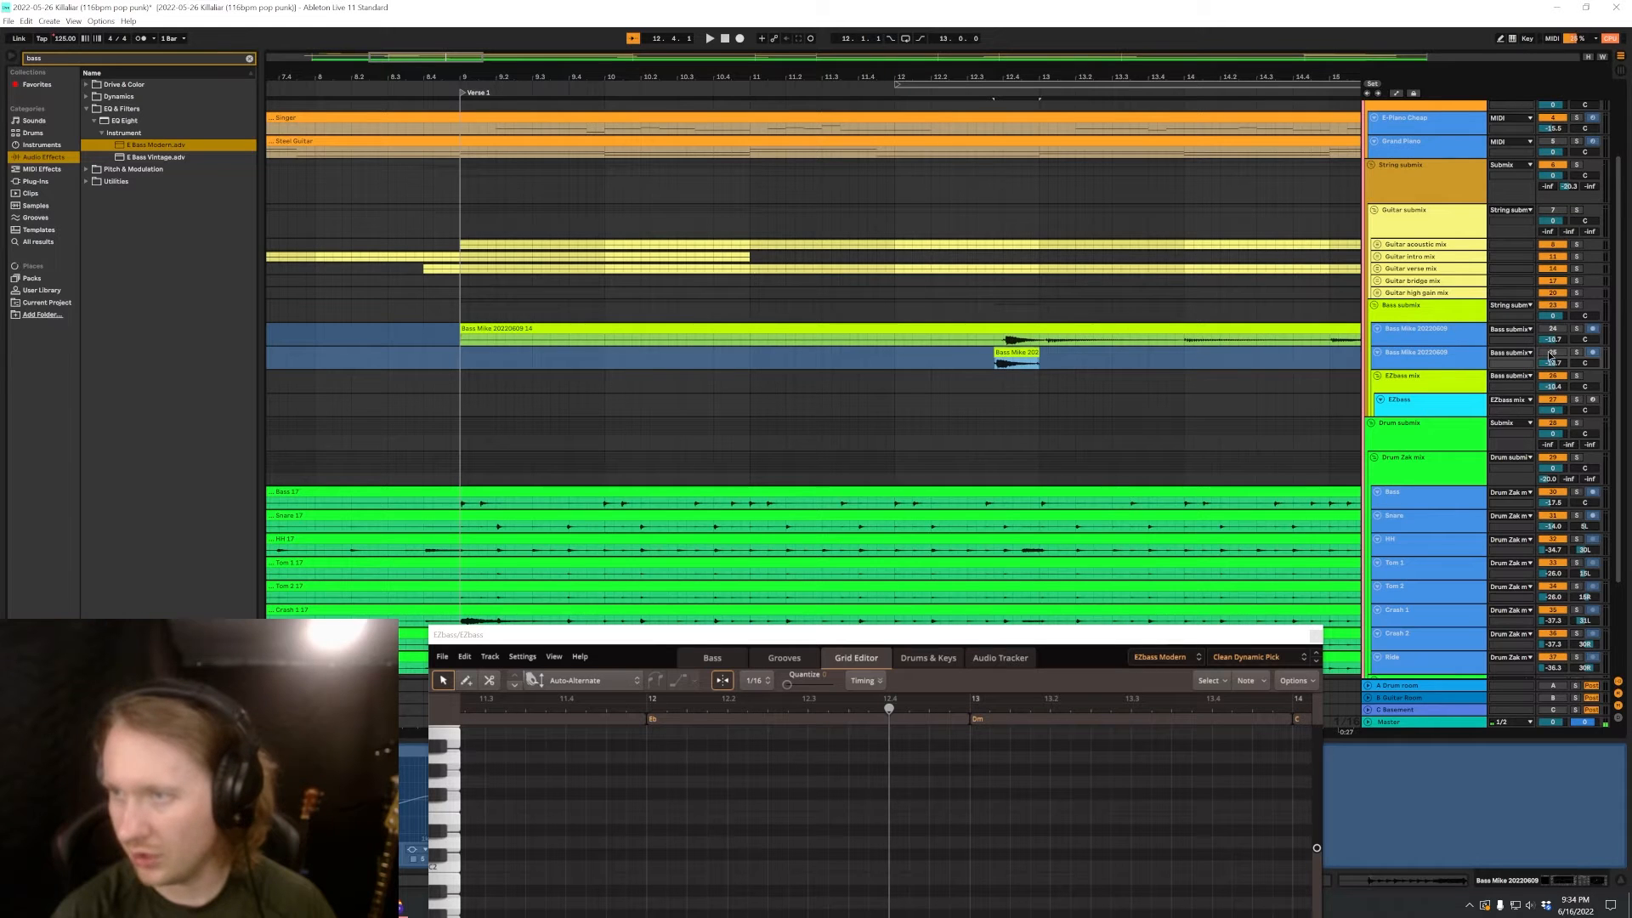
Play the looped part of Verse 1 from bar 12 in the arrangement and examine the Bass Mike clips there.
ctrl+scroll(1049, 459, down, 5)
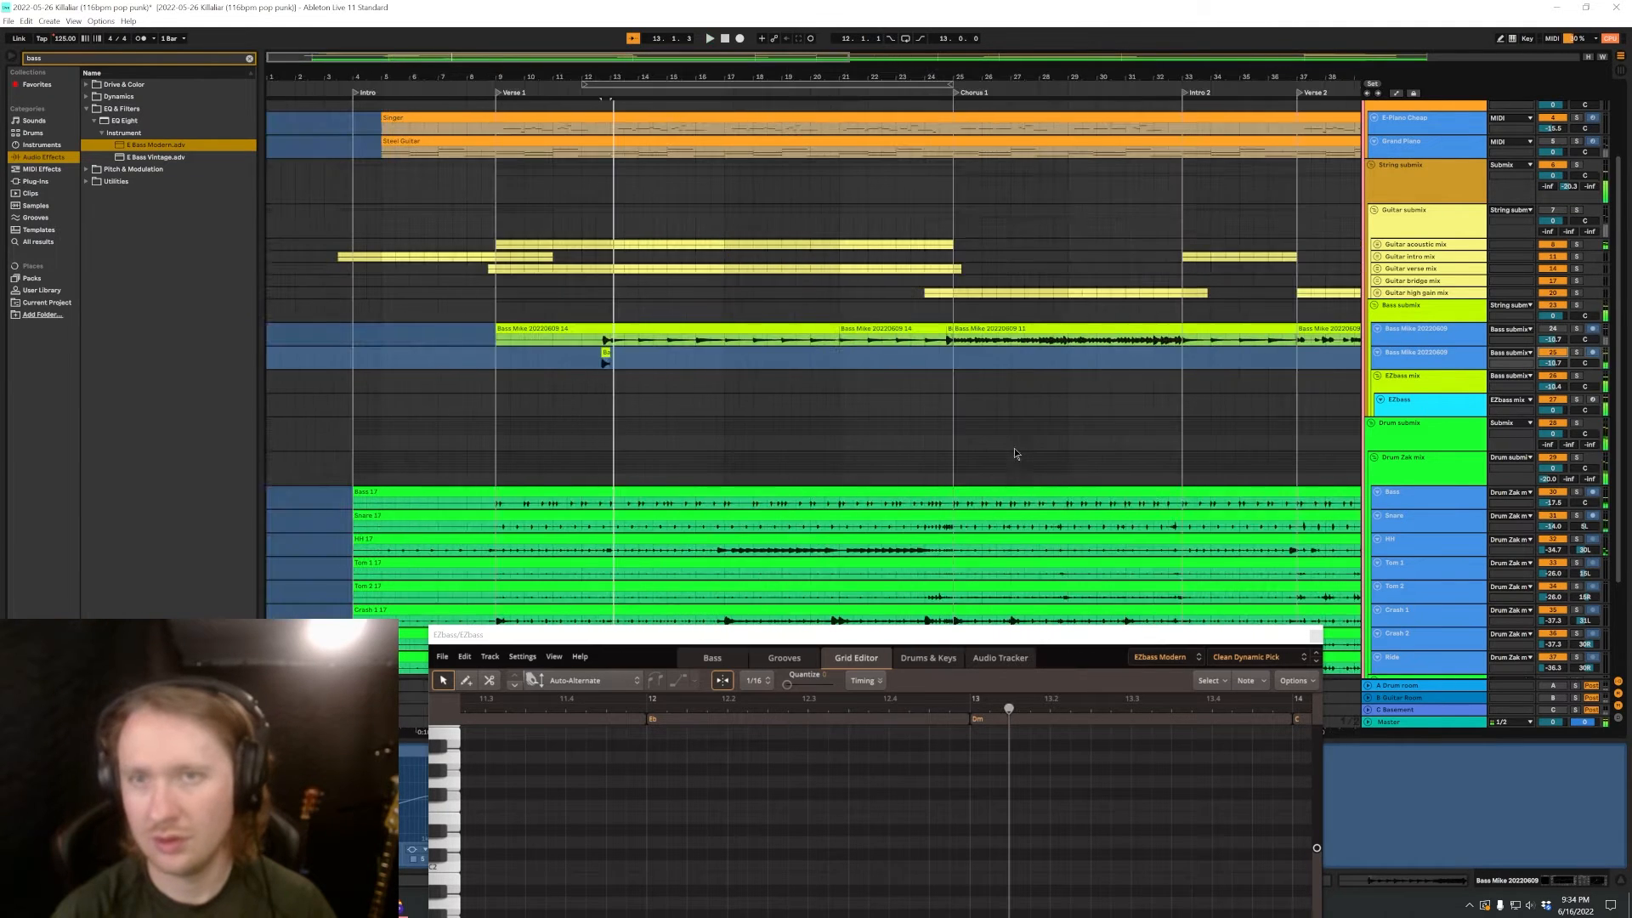
click(700, 85)
key(space)
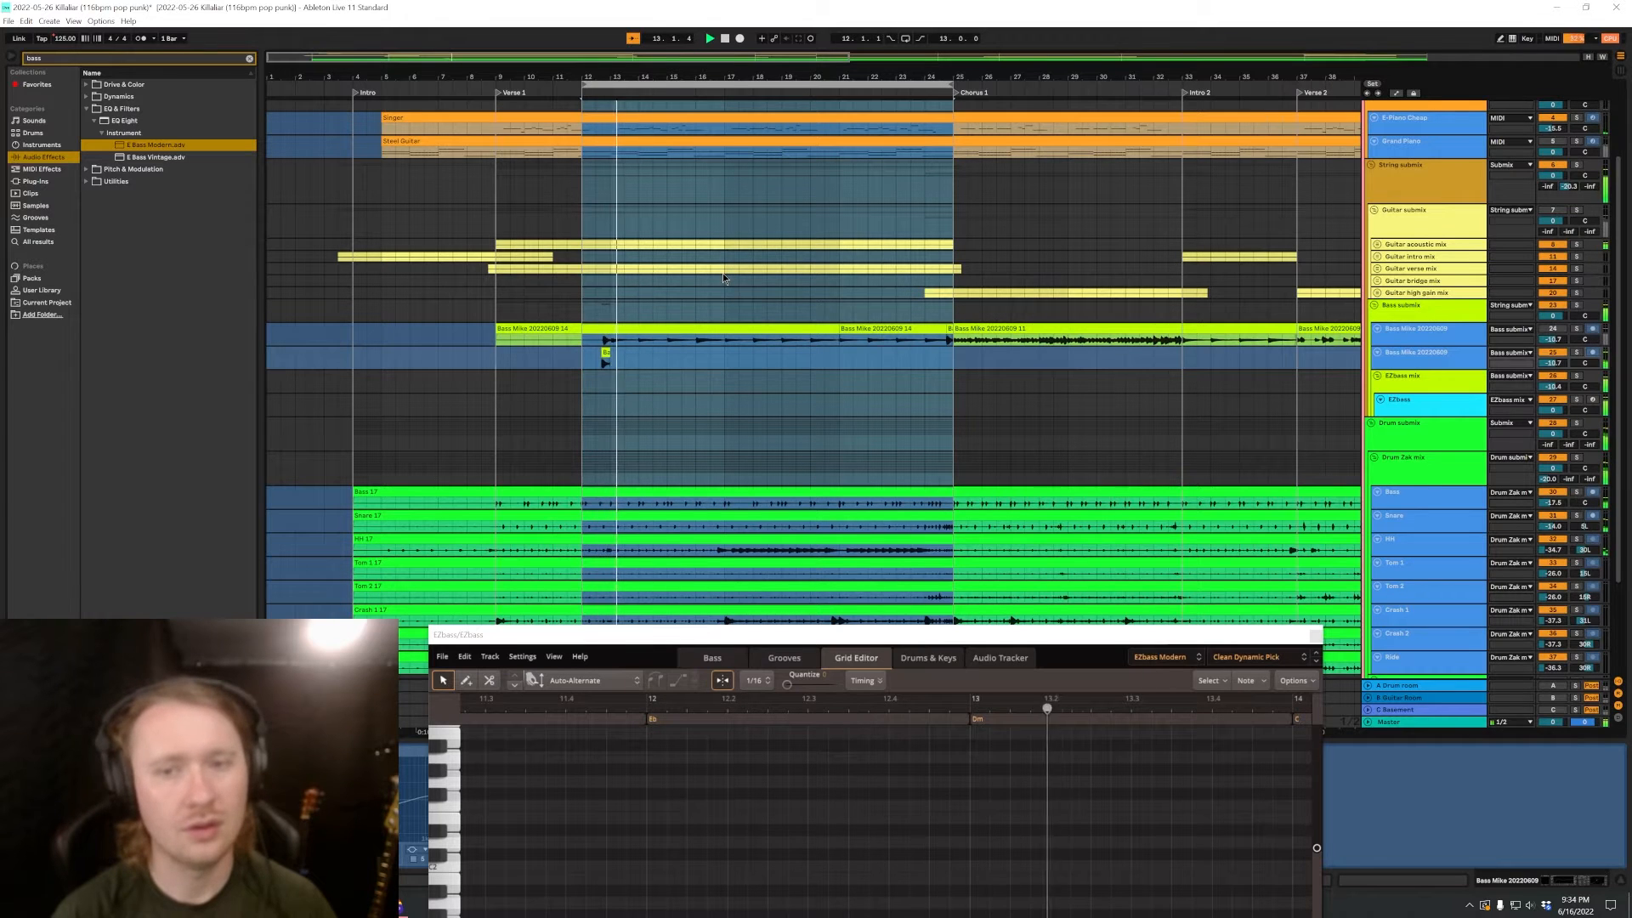
ctrl+scroll(612, 362, up, 10)
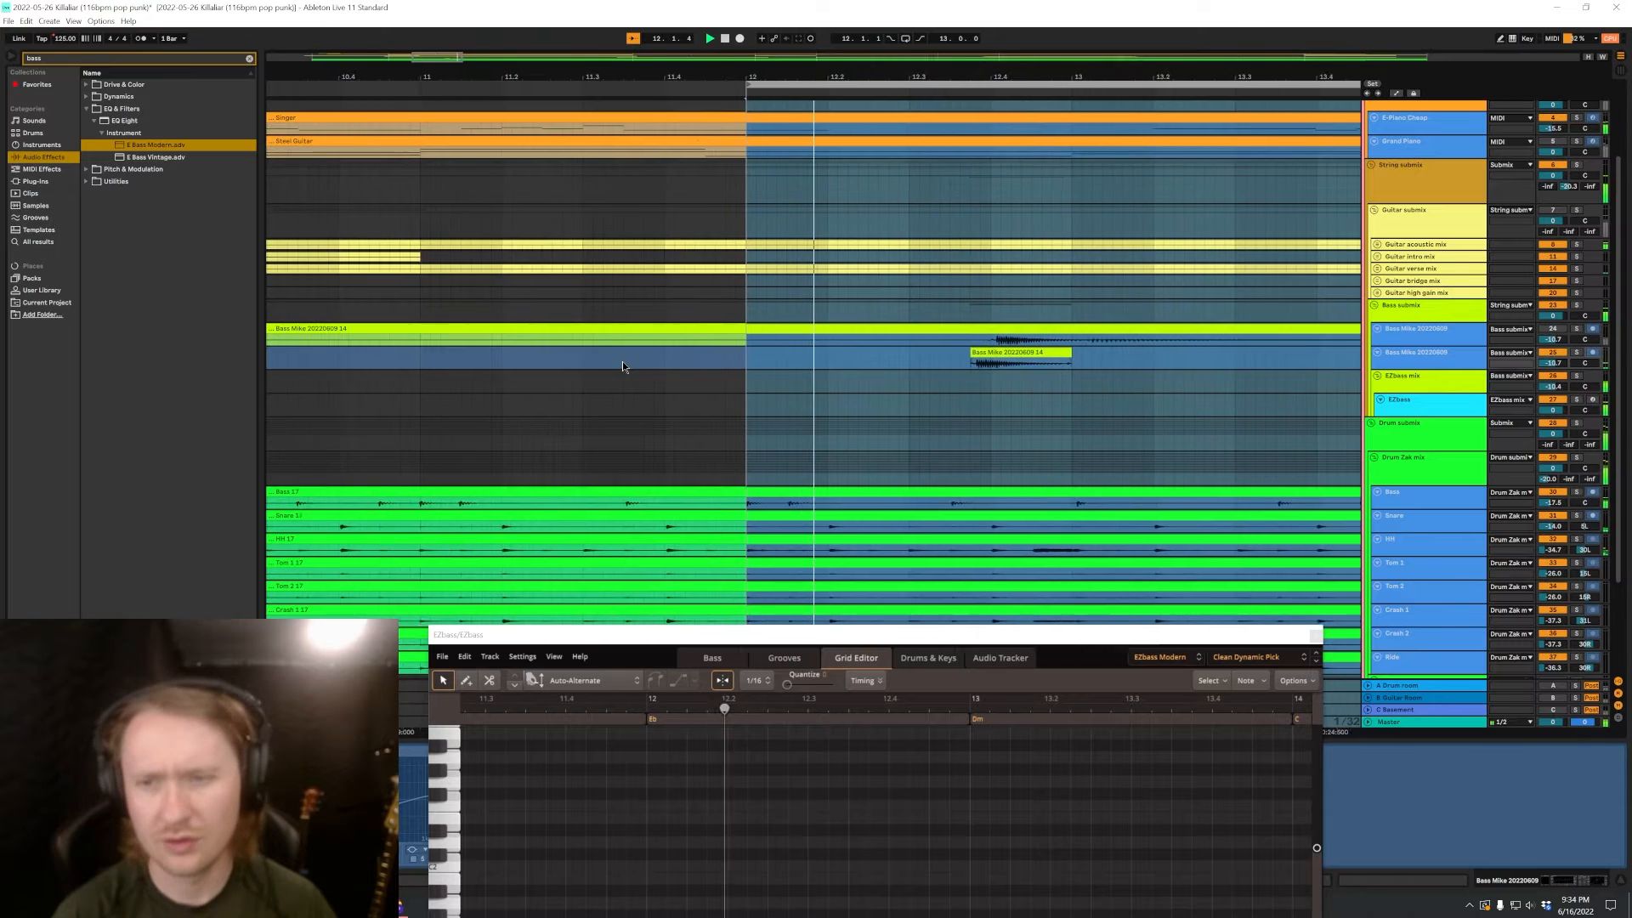
ctrl+scroll(768, 359, up, 5)
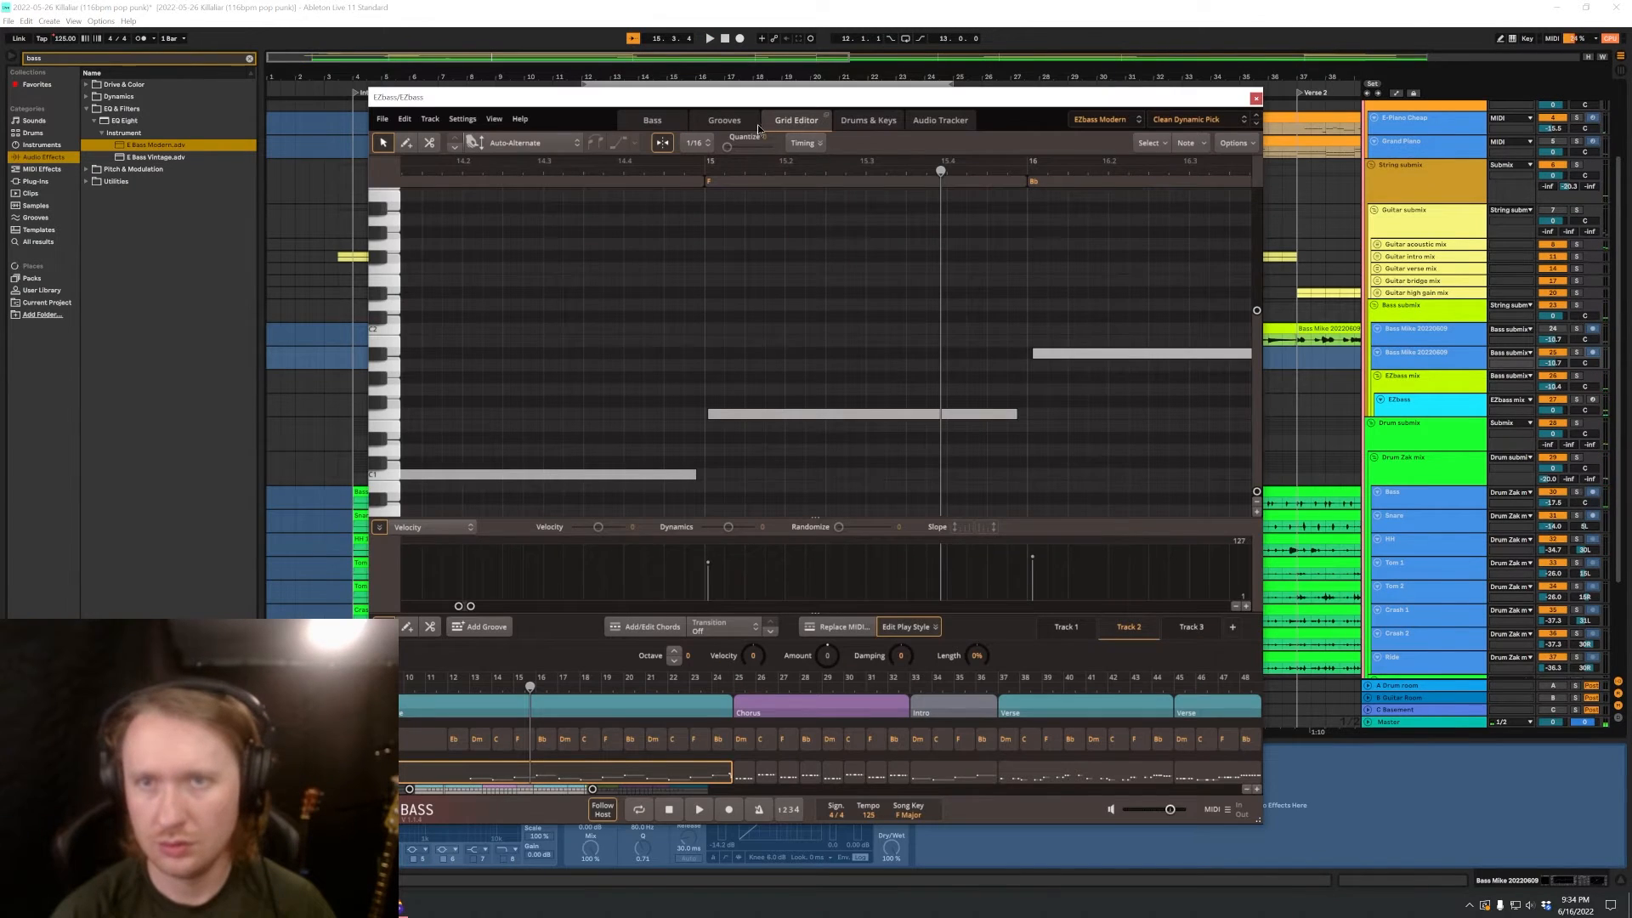
Play the verse in the EZbass grid editor and remove the hammer-on/pull-off articulation from the C1 note at bar 14.
key(space)
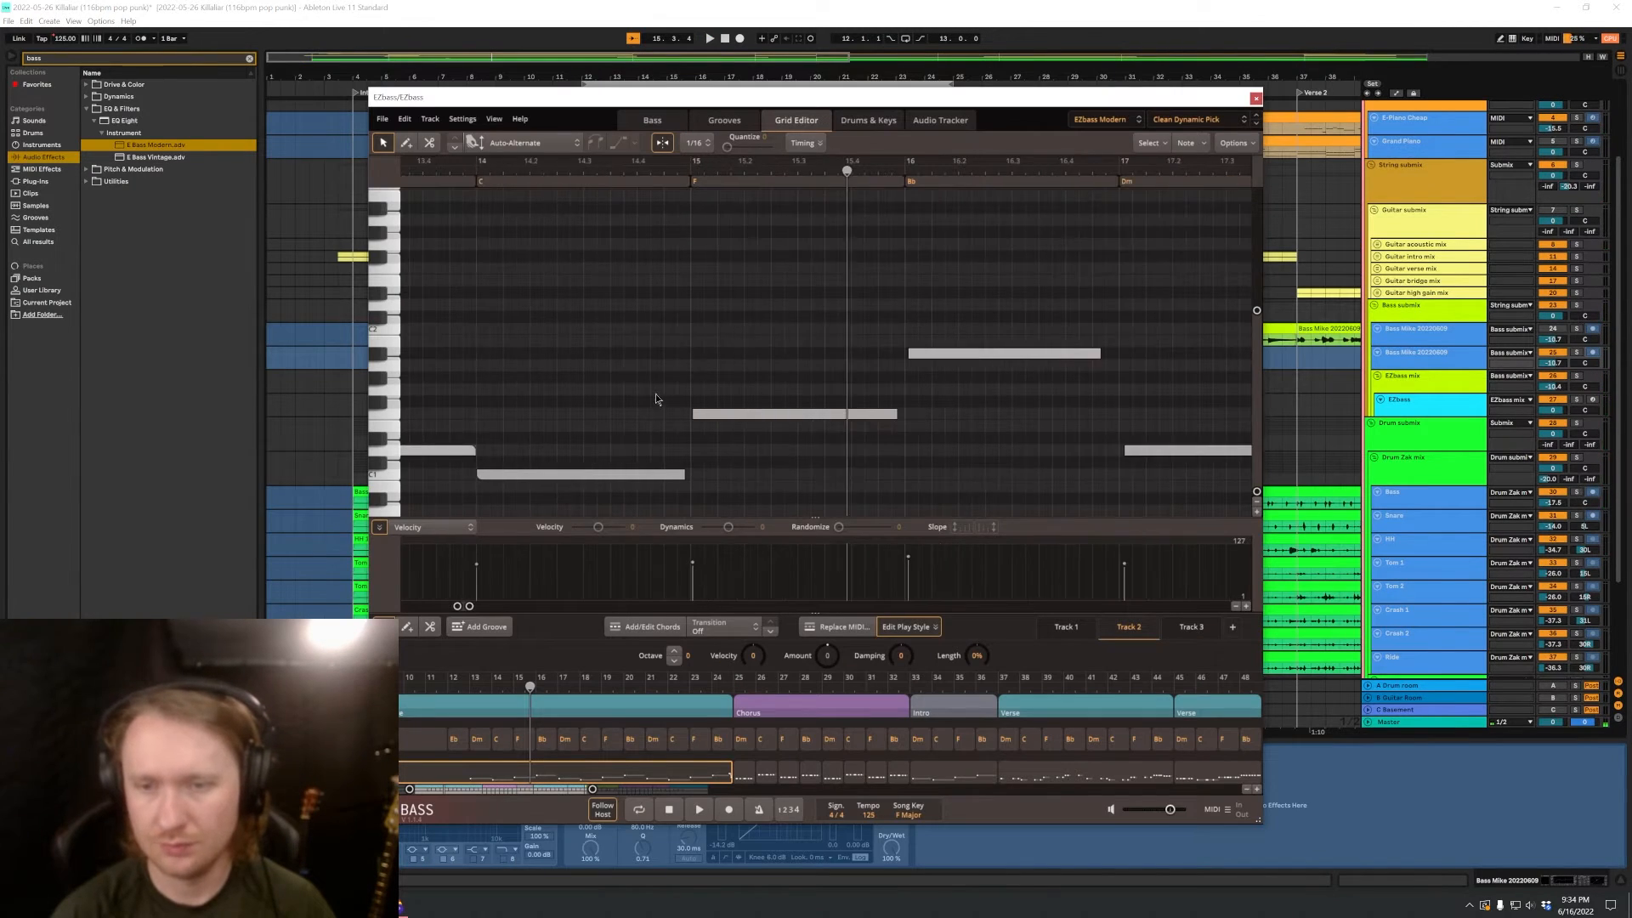
scroll(766, 552, down, 1)
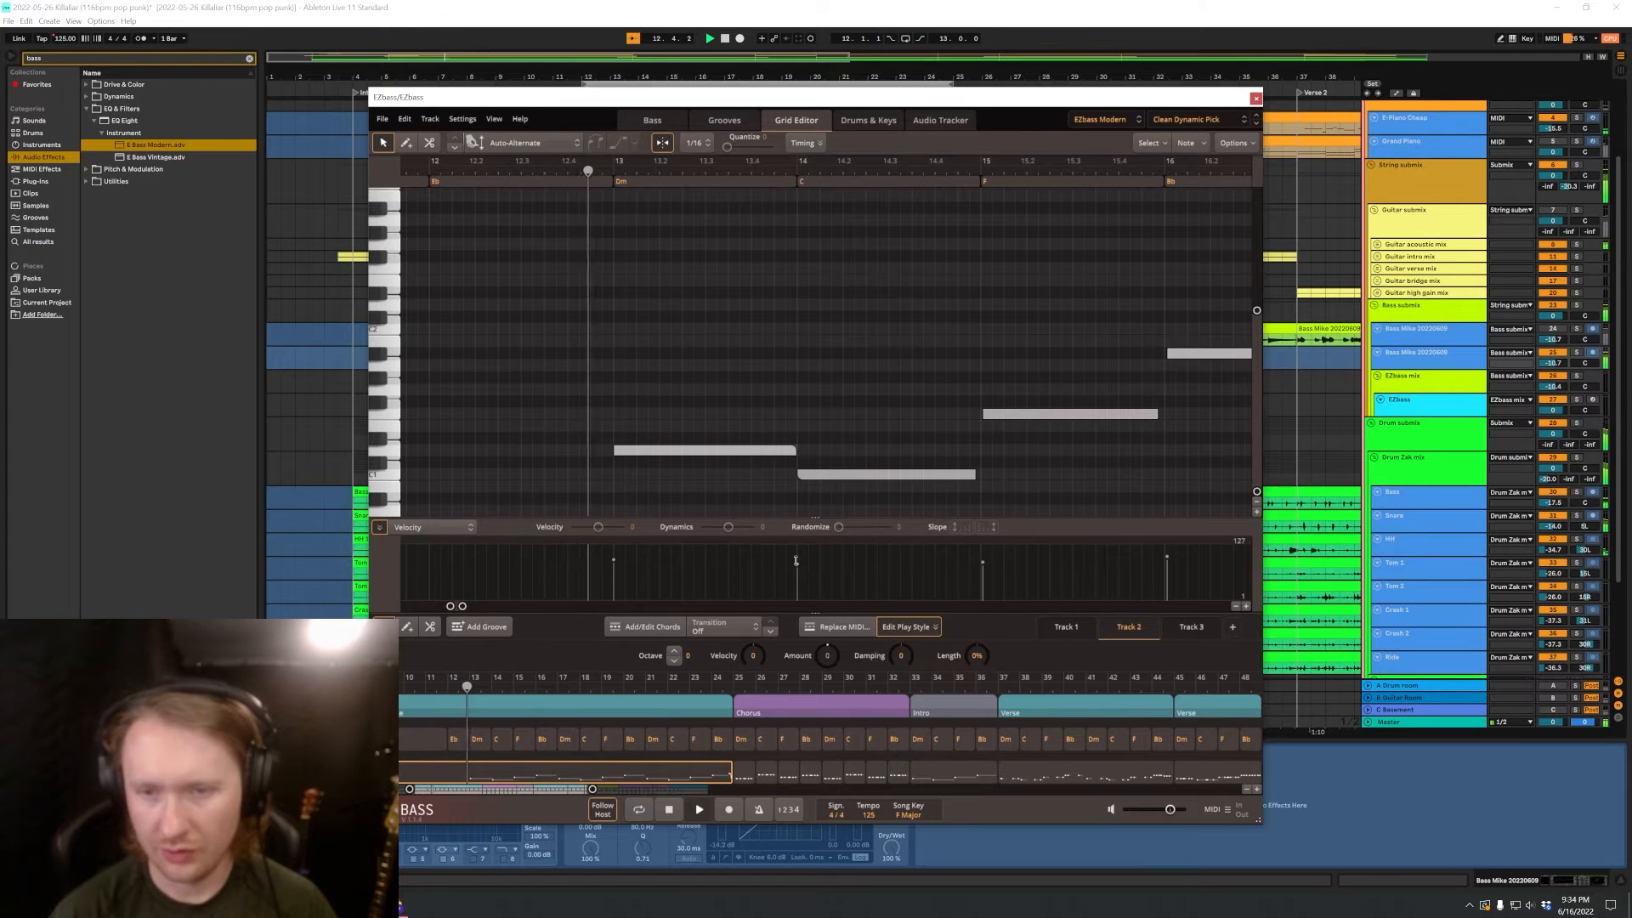
scroll(816, 595, down, 3)
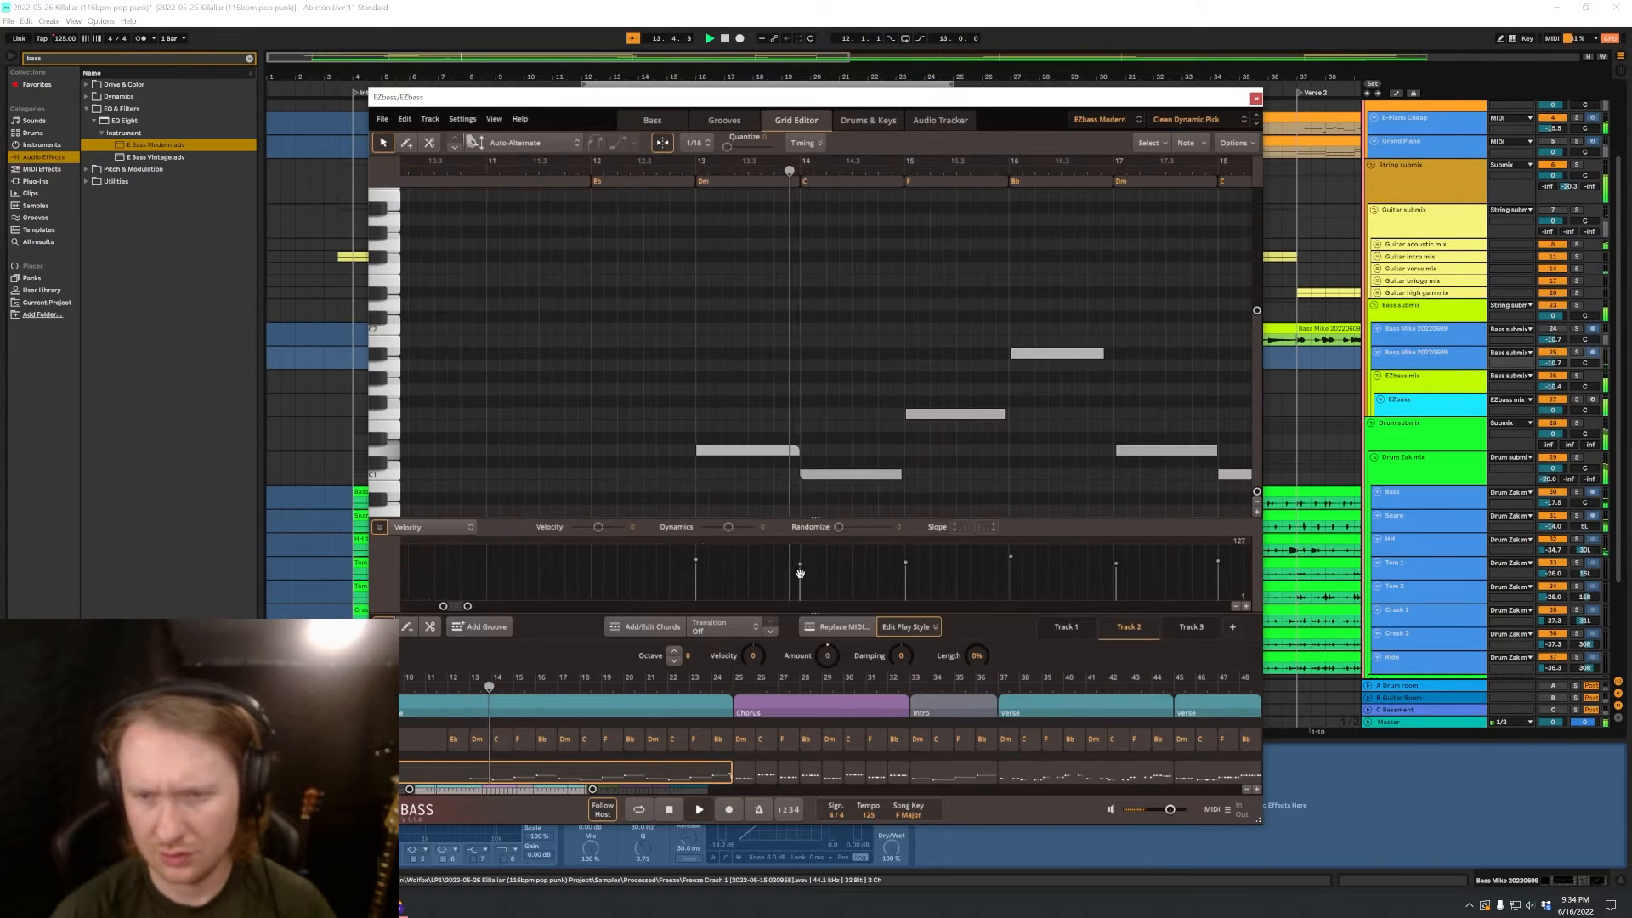
click(810, 475)
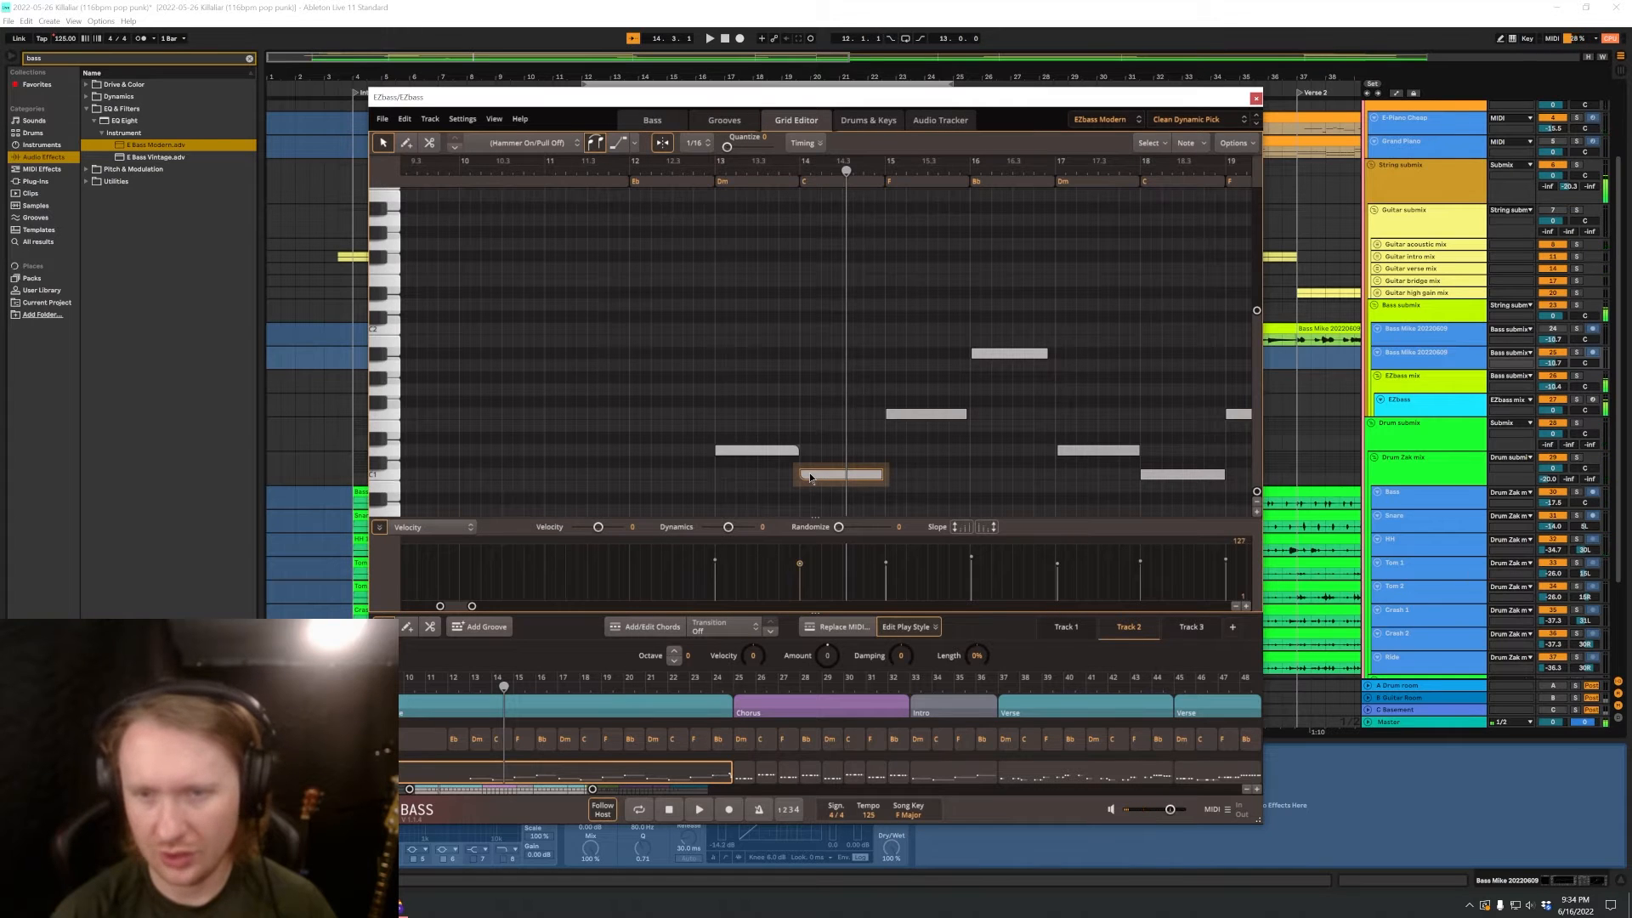
right_click(810, 478)
click(888, 636)
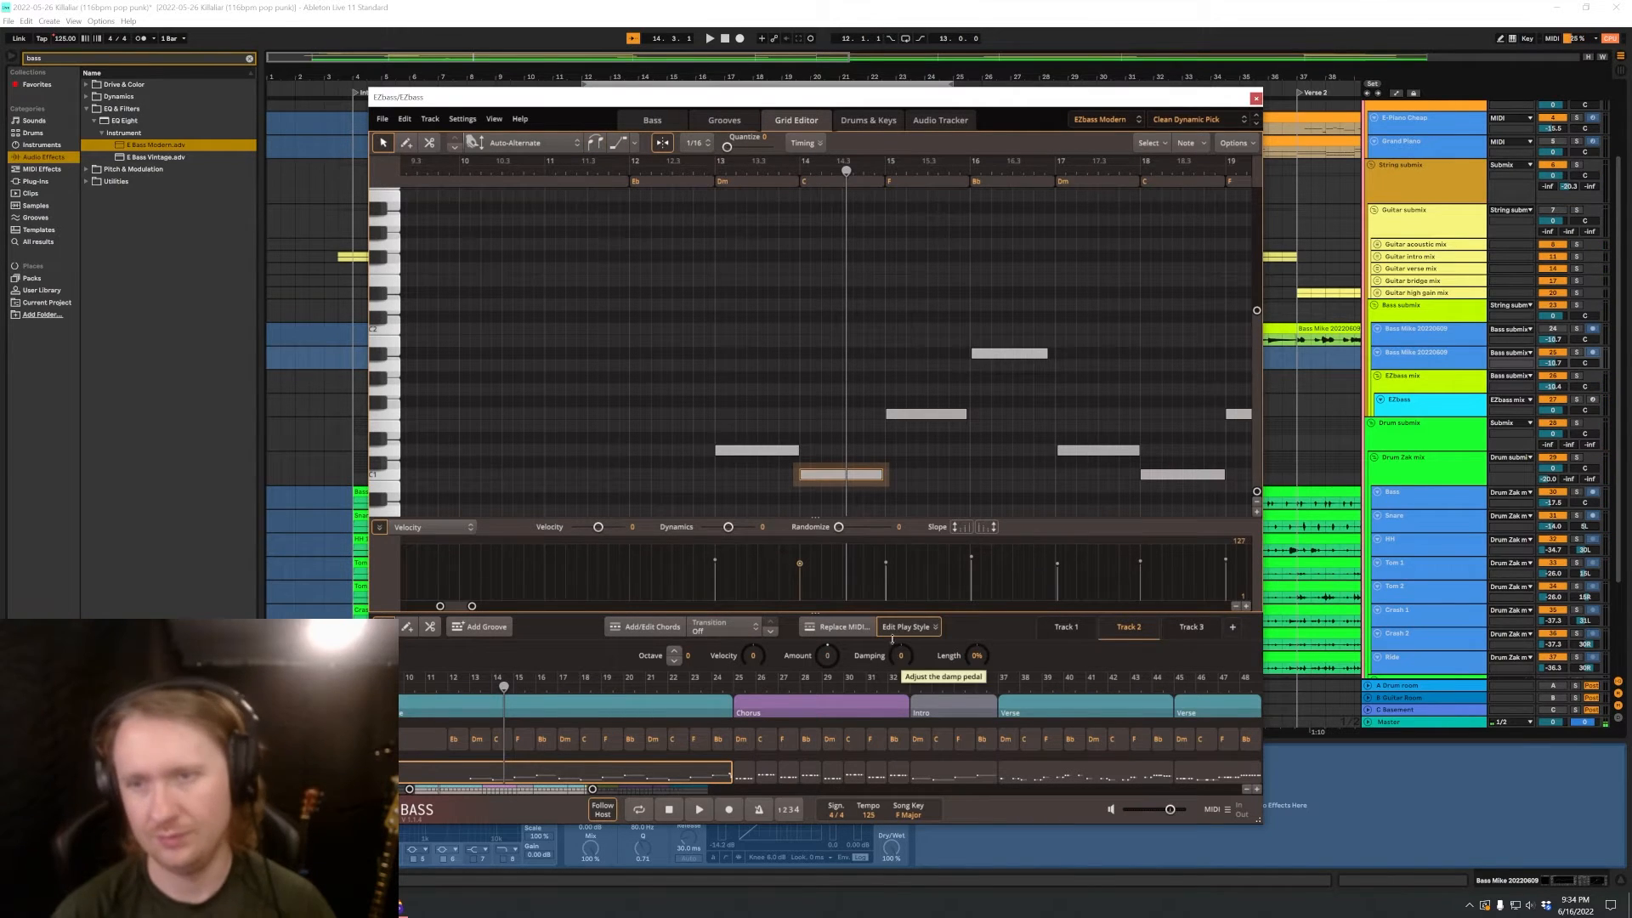
Select the long verse notes from bar 13 to bar 23 and set the grid resolution to straight 1/4.
scroll(791, 357, down, 1)
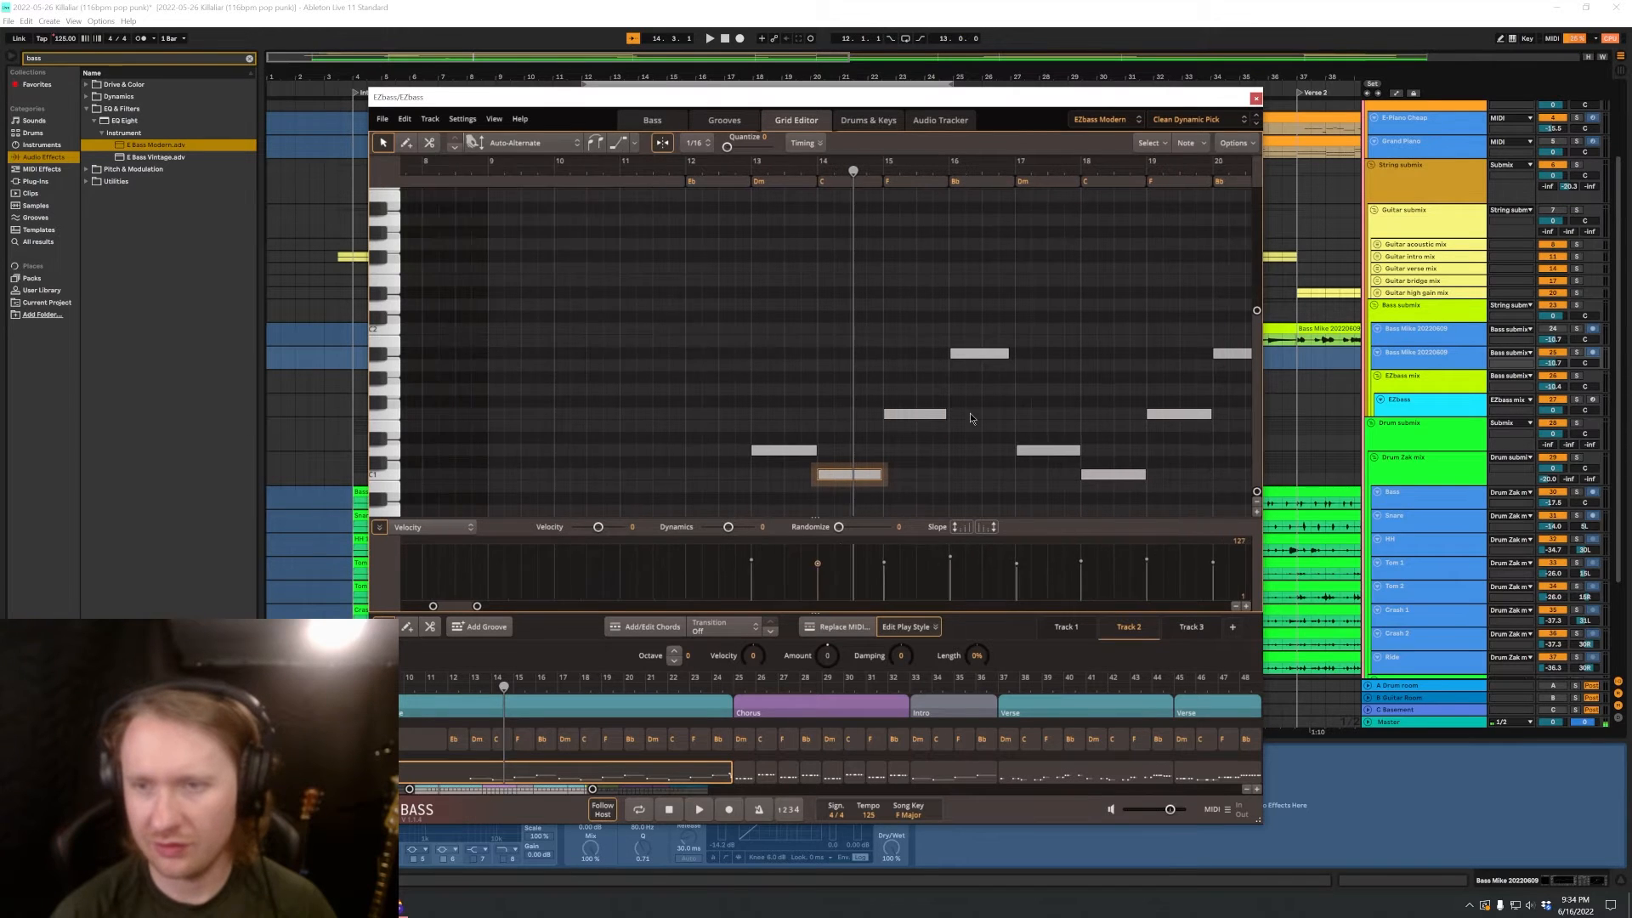
scroll(970, 415, down, 3)
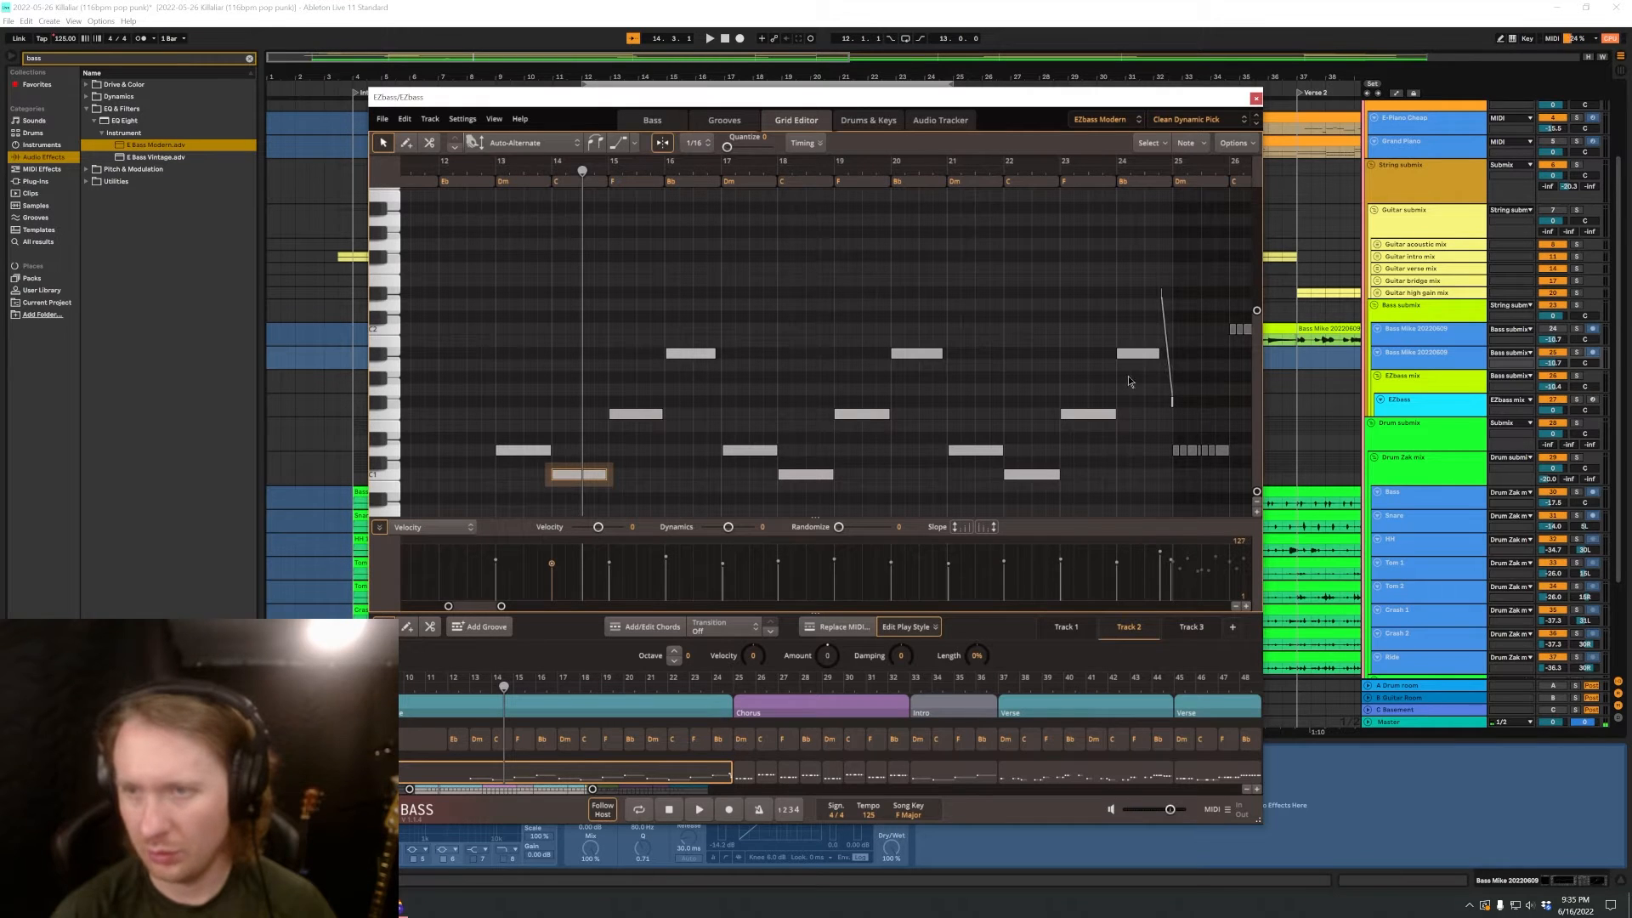
drag(1107, 488, 521, 329)
click(714, 152)
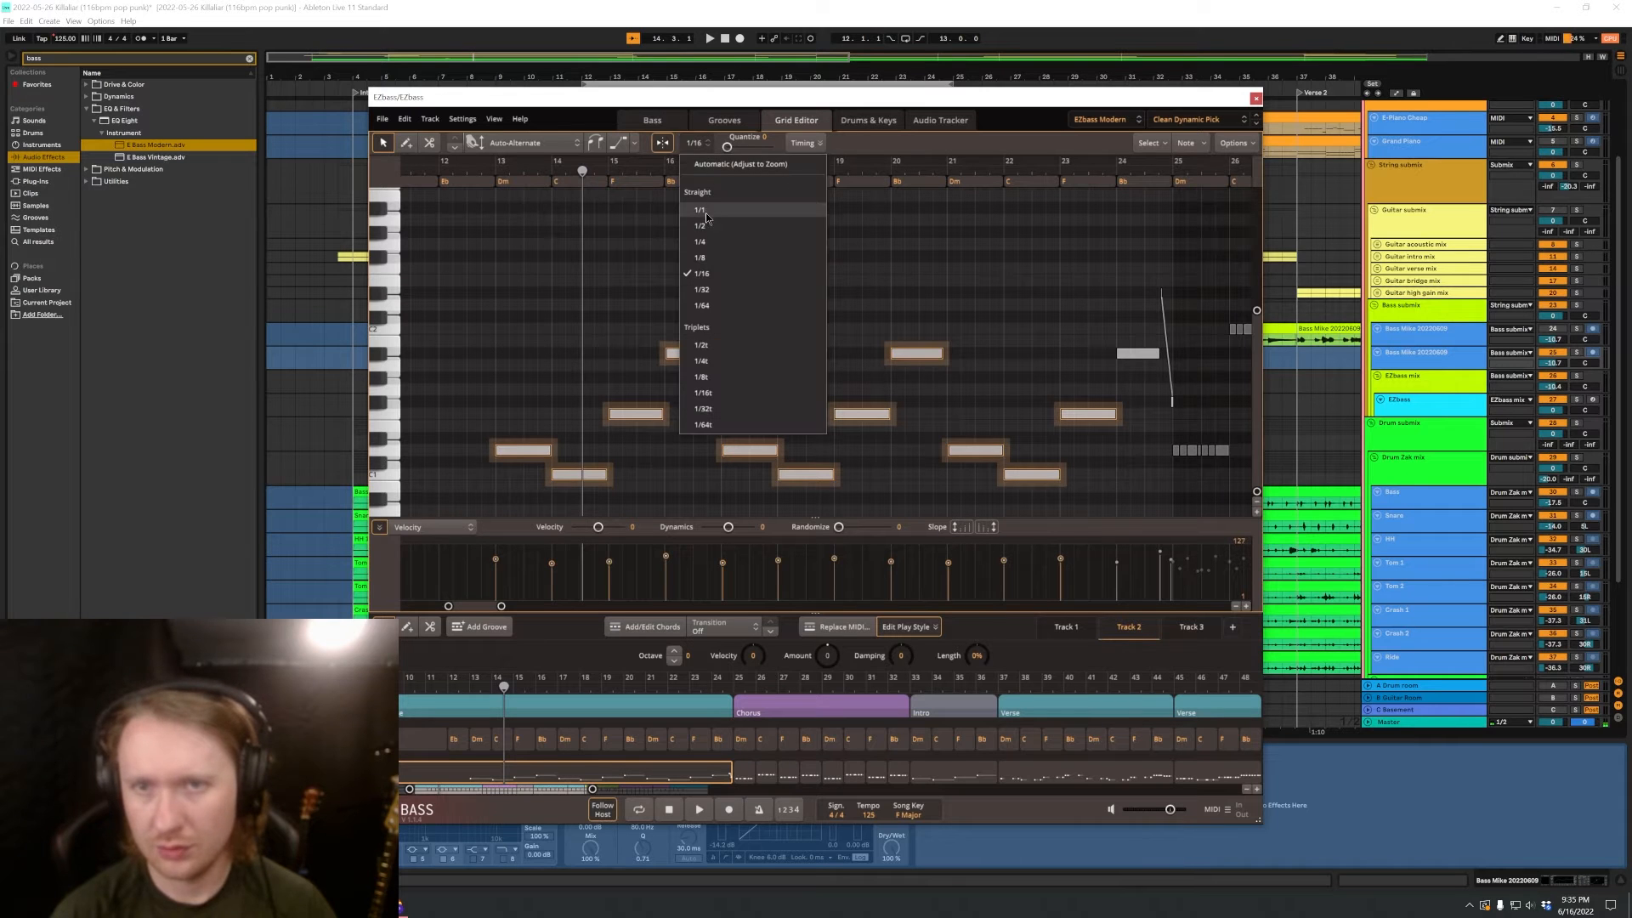
click(706, 246)
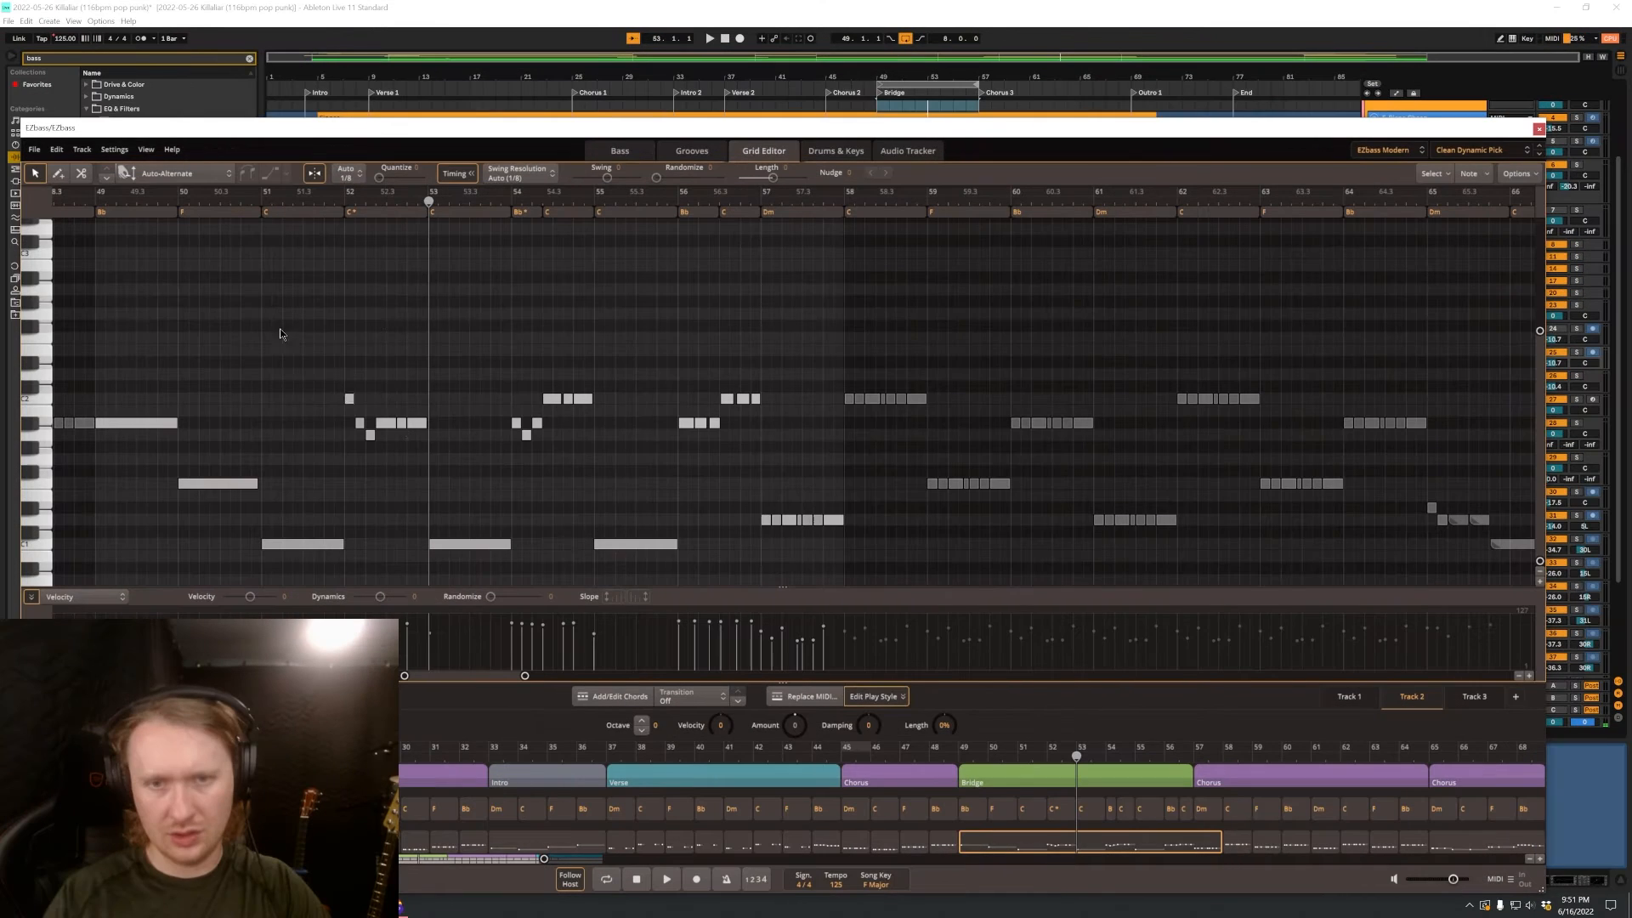
Close the gaps between the short bridge notes in bars 52, 54 and 56 by setting their timing Length to 100.
drag(284, 332, 617, 482)
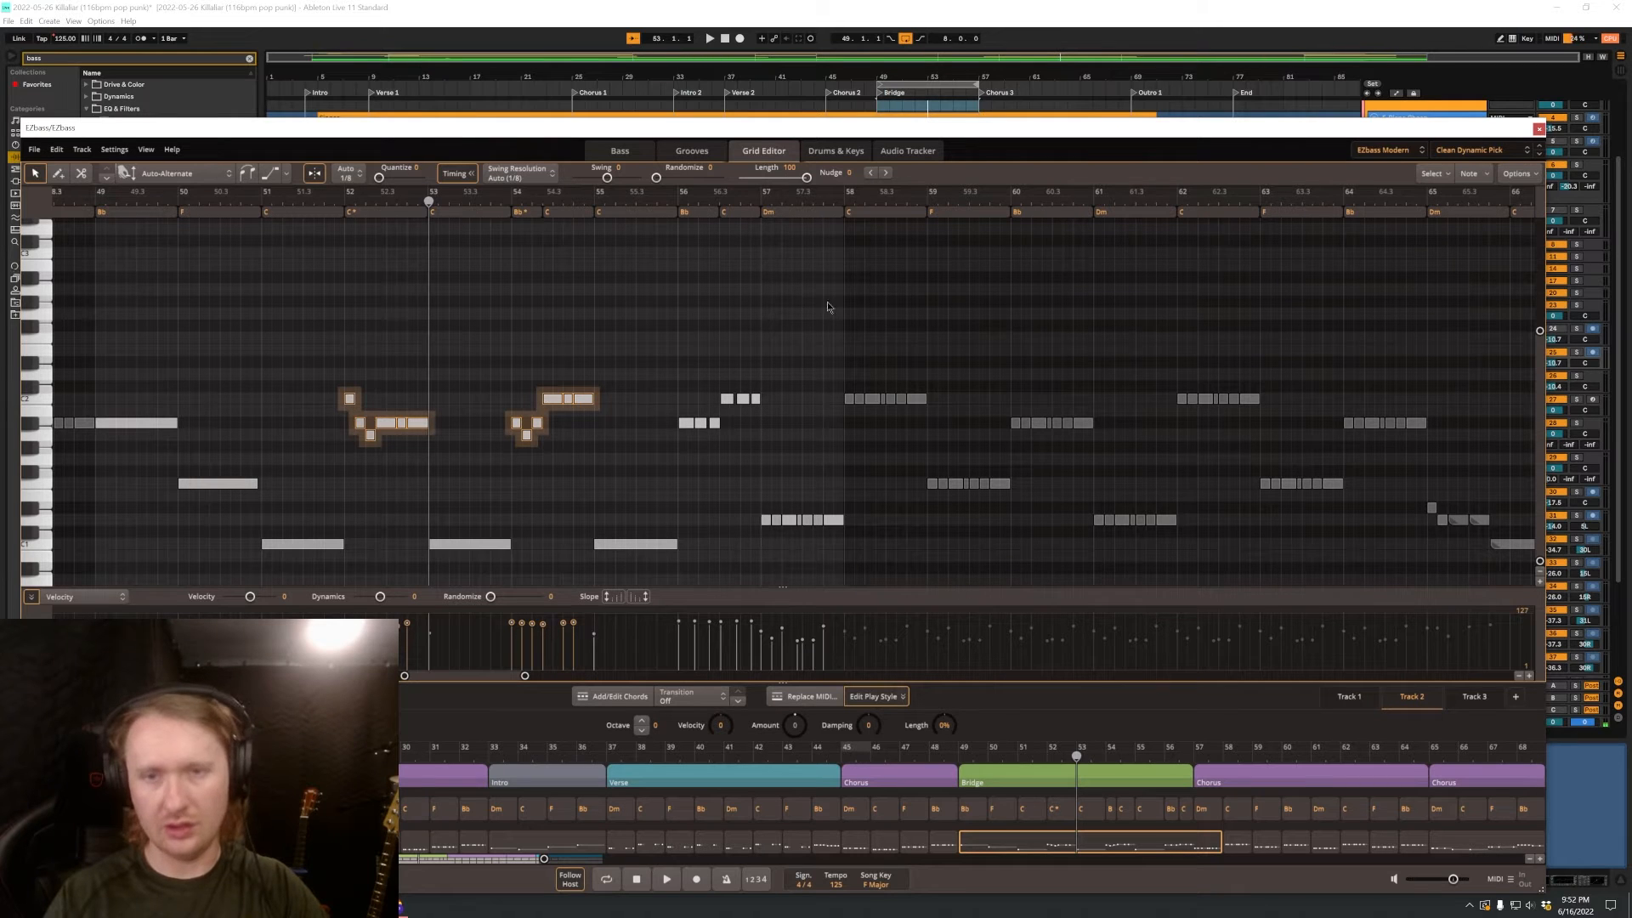
click(738, 428)
drag(685, 374, 768, 441)
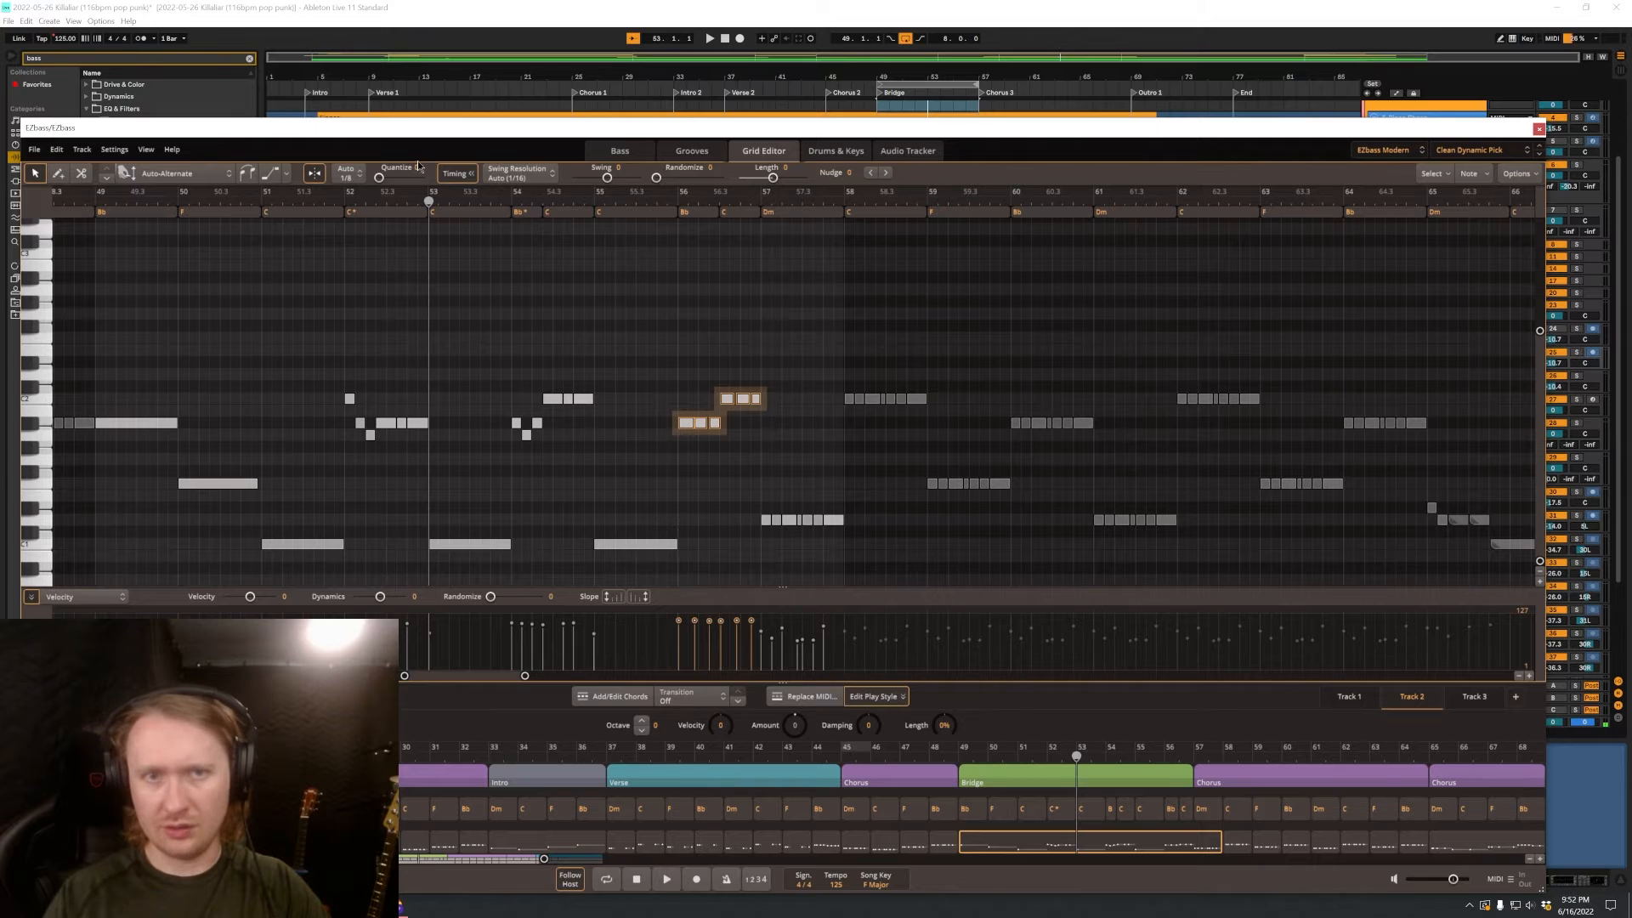
drag(378, 179, 4, 186)
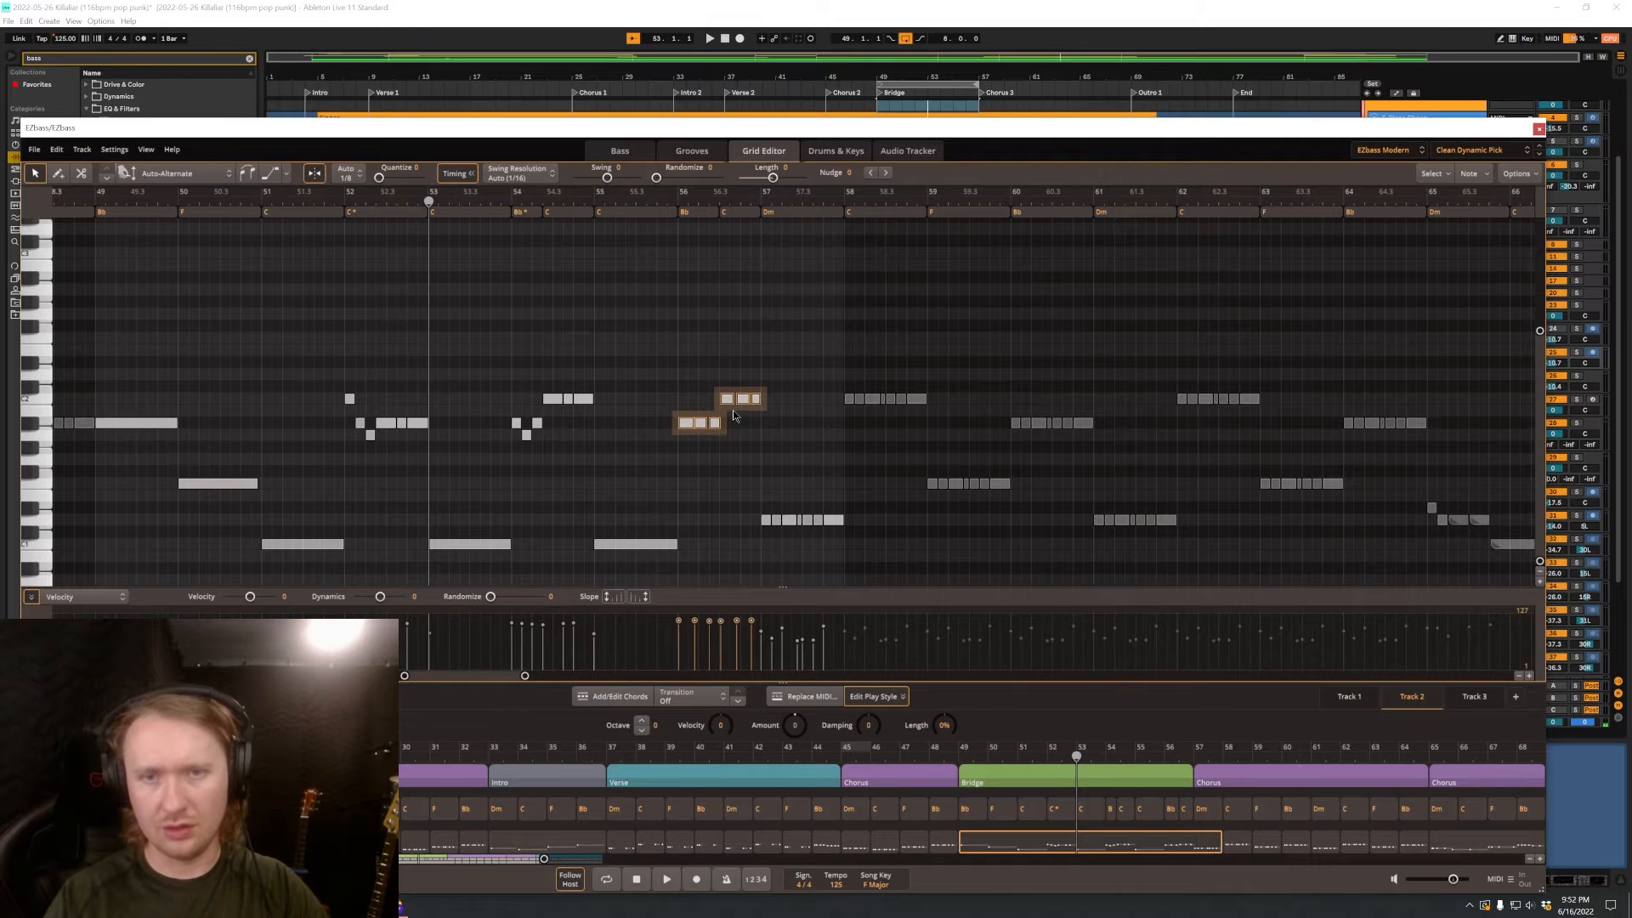
scroll(734, 416, up, 4)
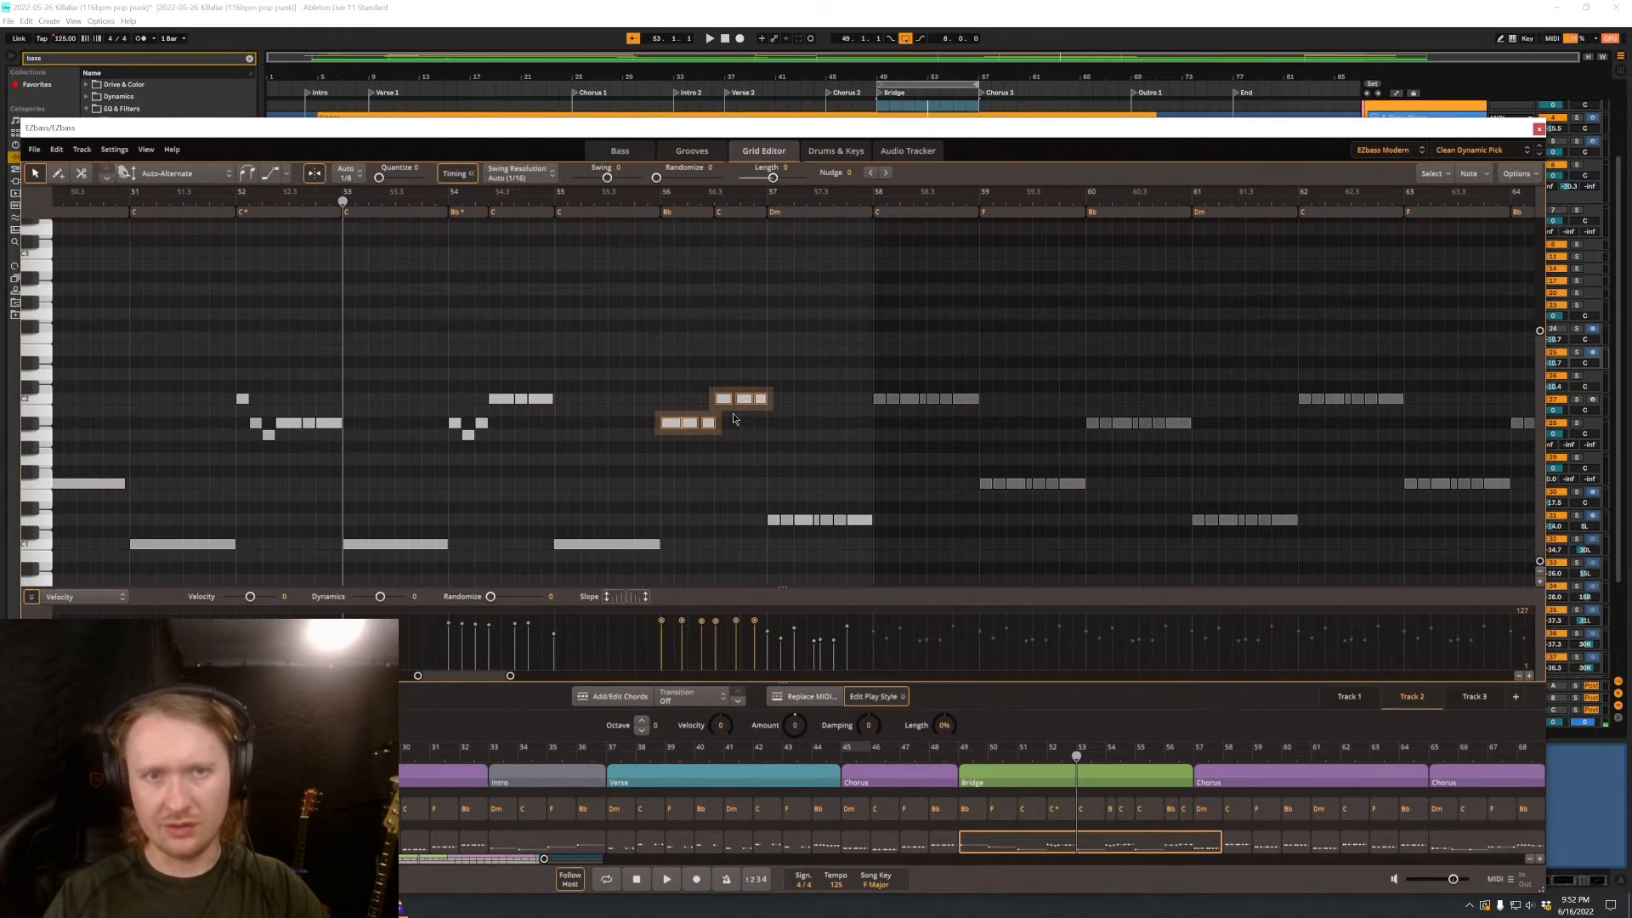
scroll(731, 417, up, 4)
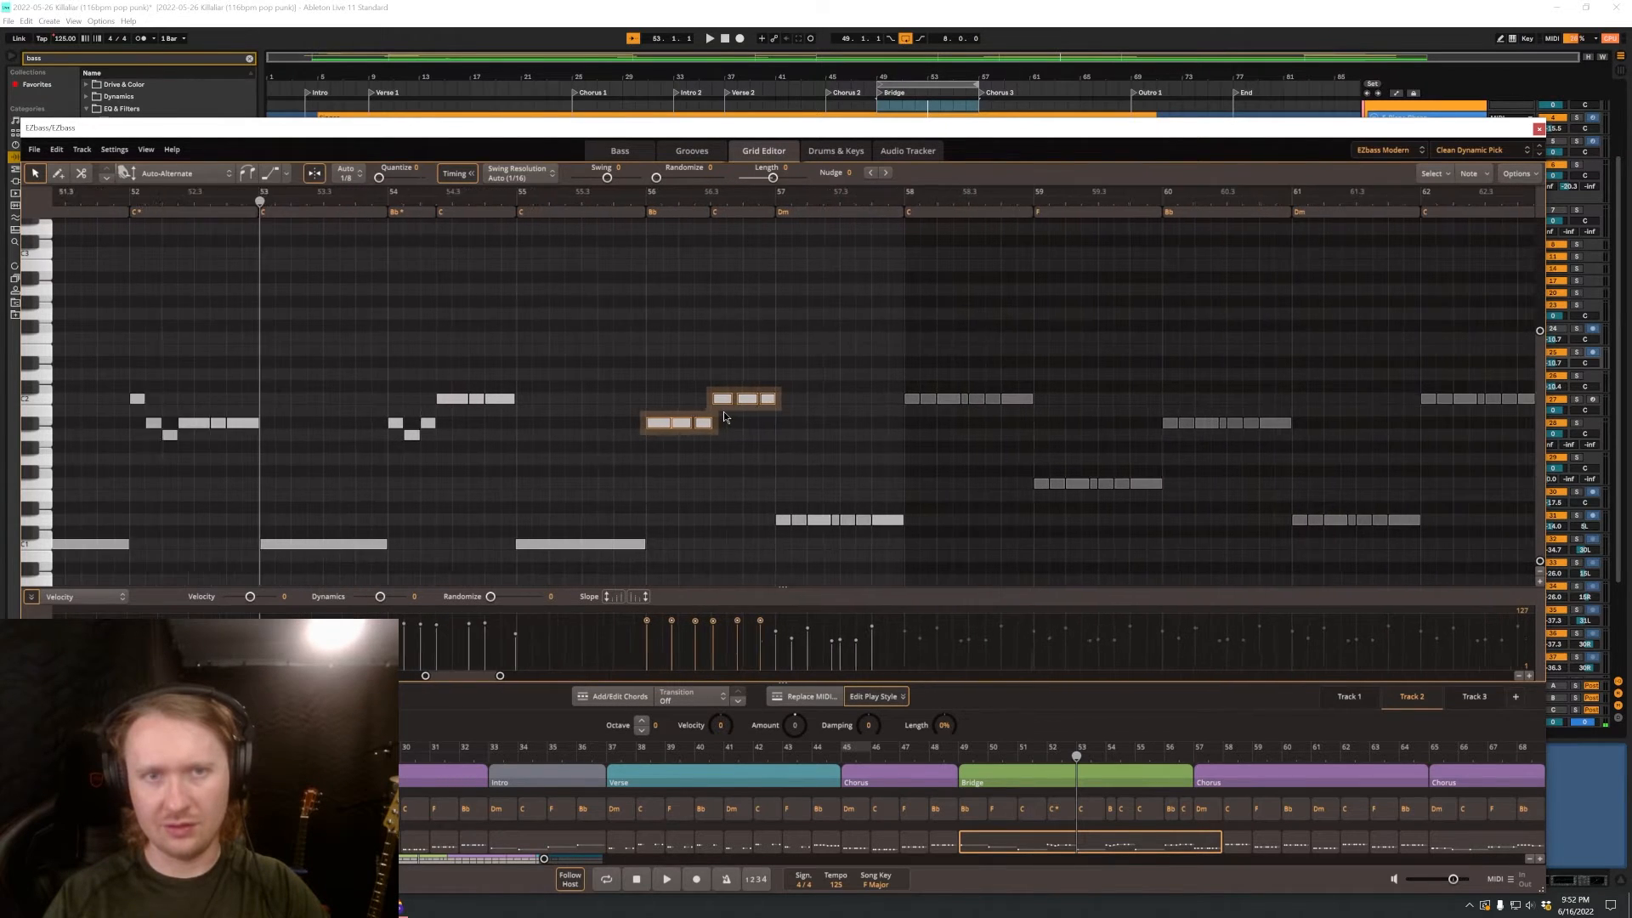
scroll(722, 415, up, 4)
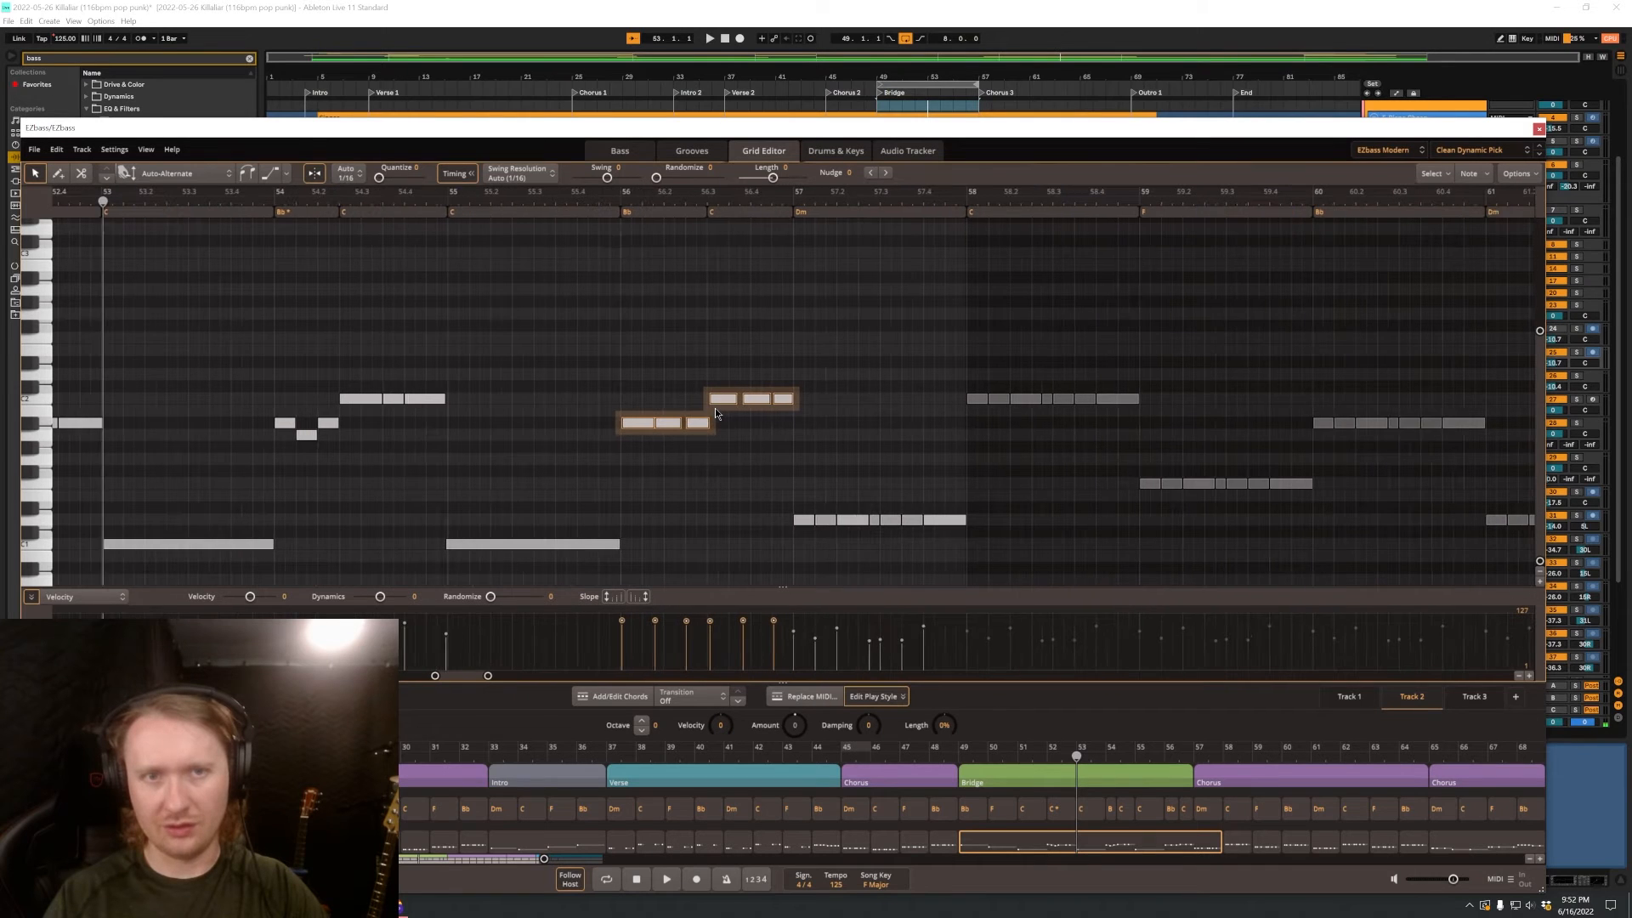
scroll(716, 414, down, 1)
drag(565, 350, 776, 442)
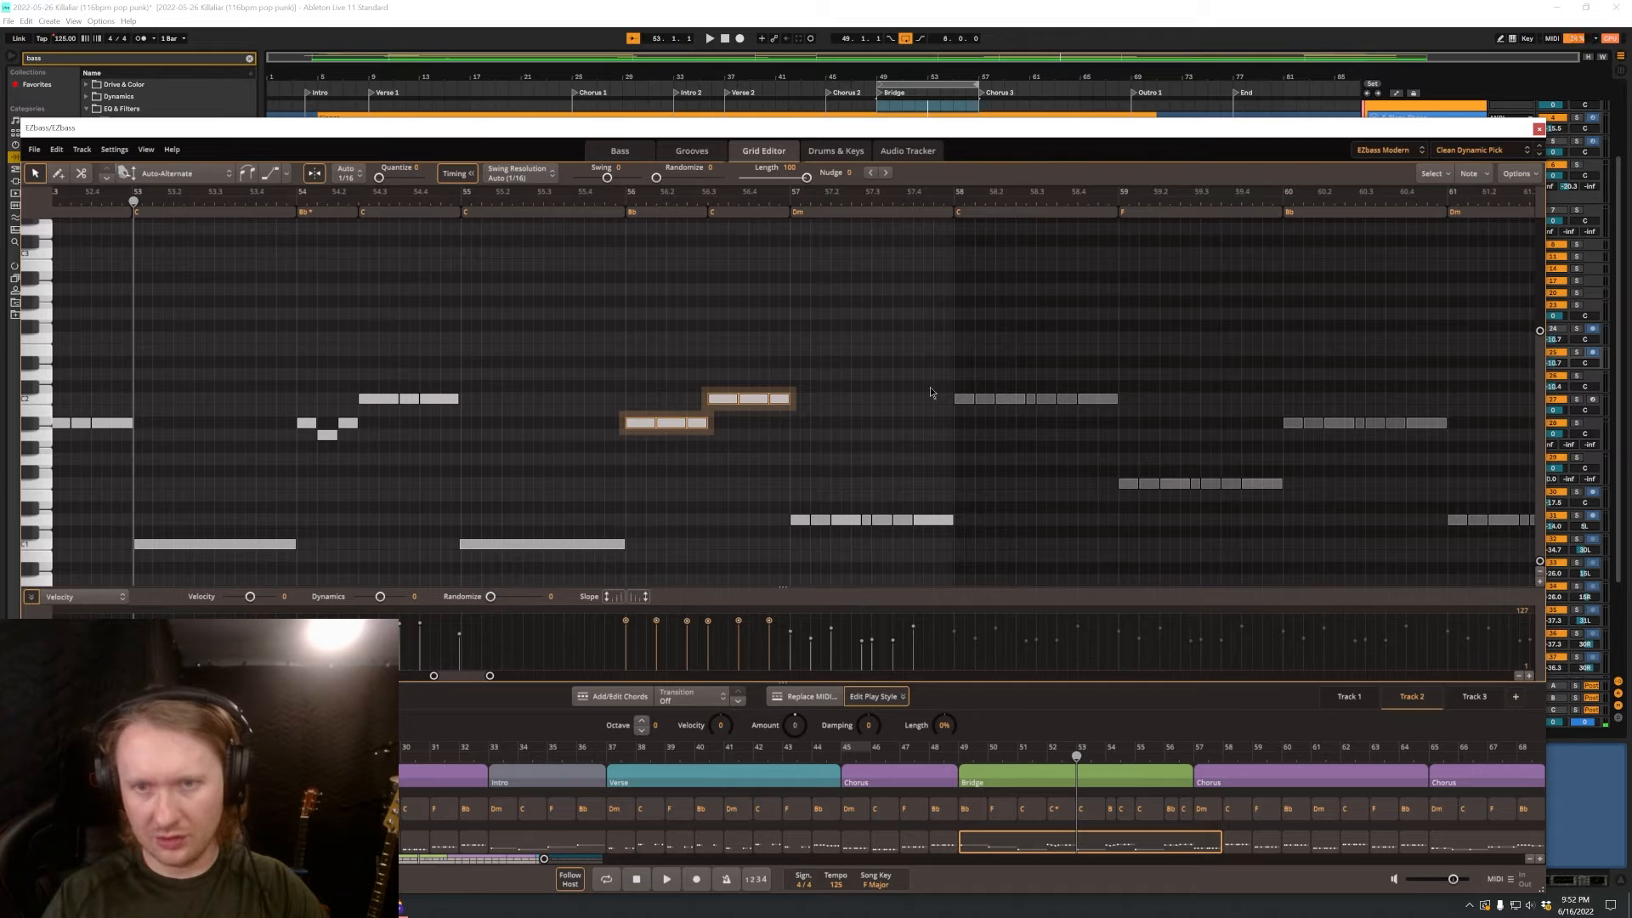
click(796, 486)
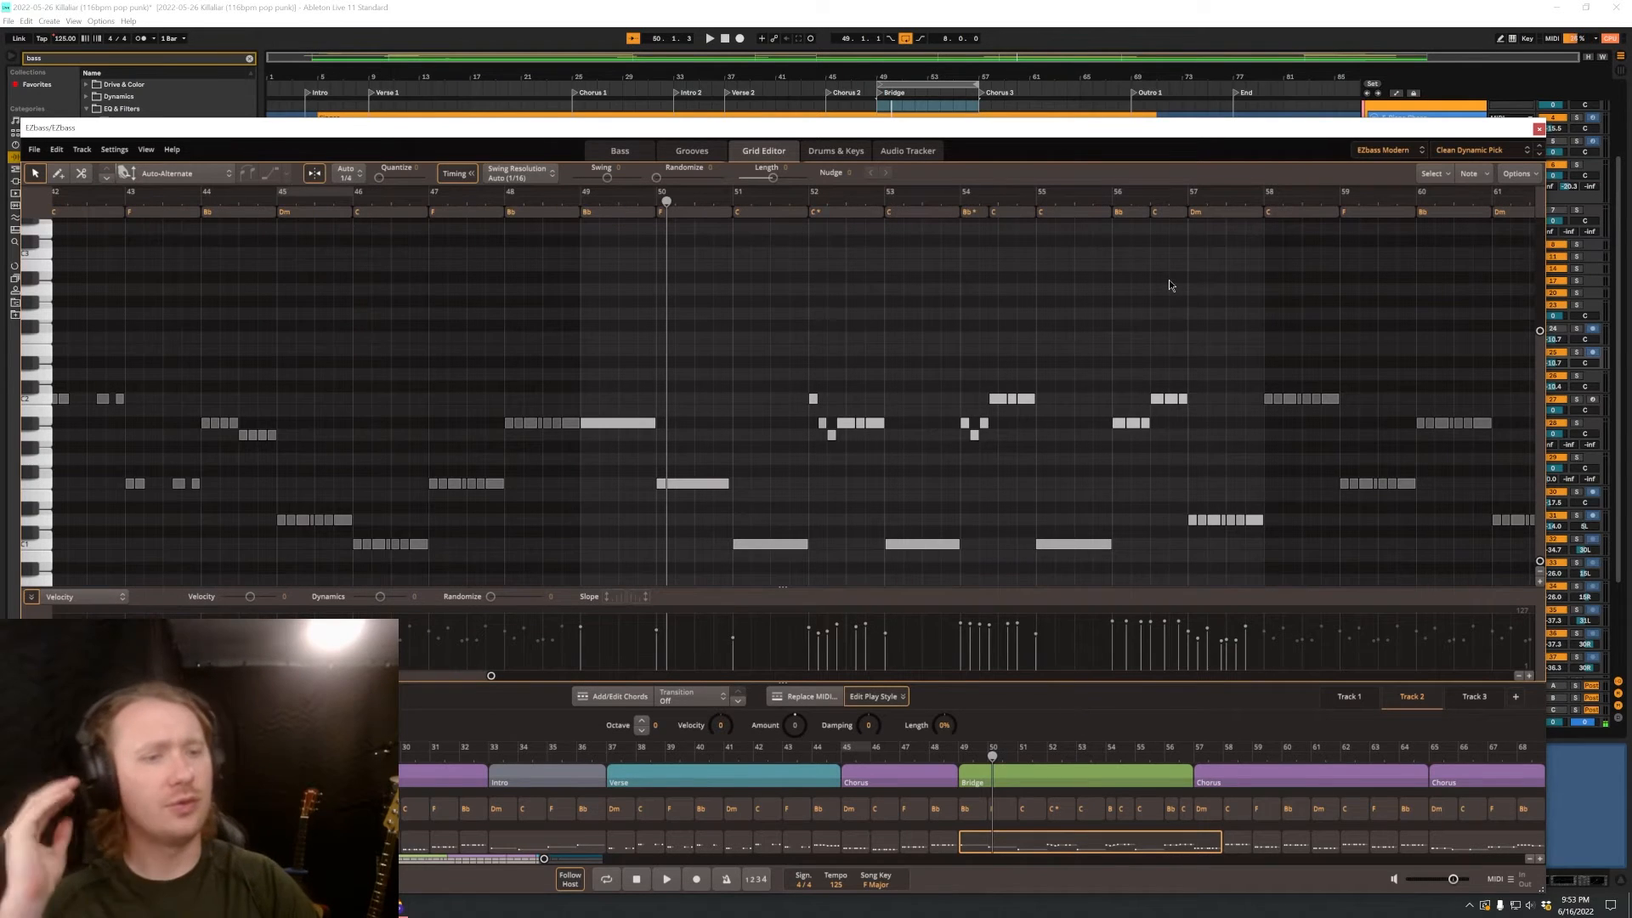
Play the bridge, undo the last edit and return to the Bridge block on the song track.
key(space)
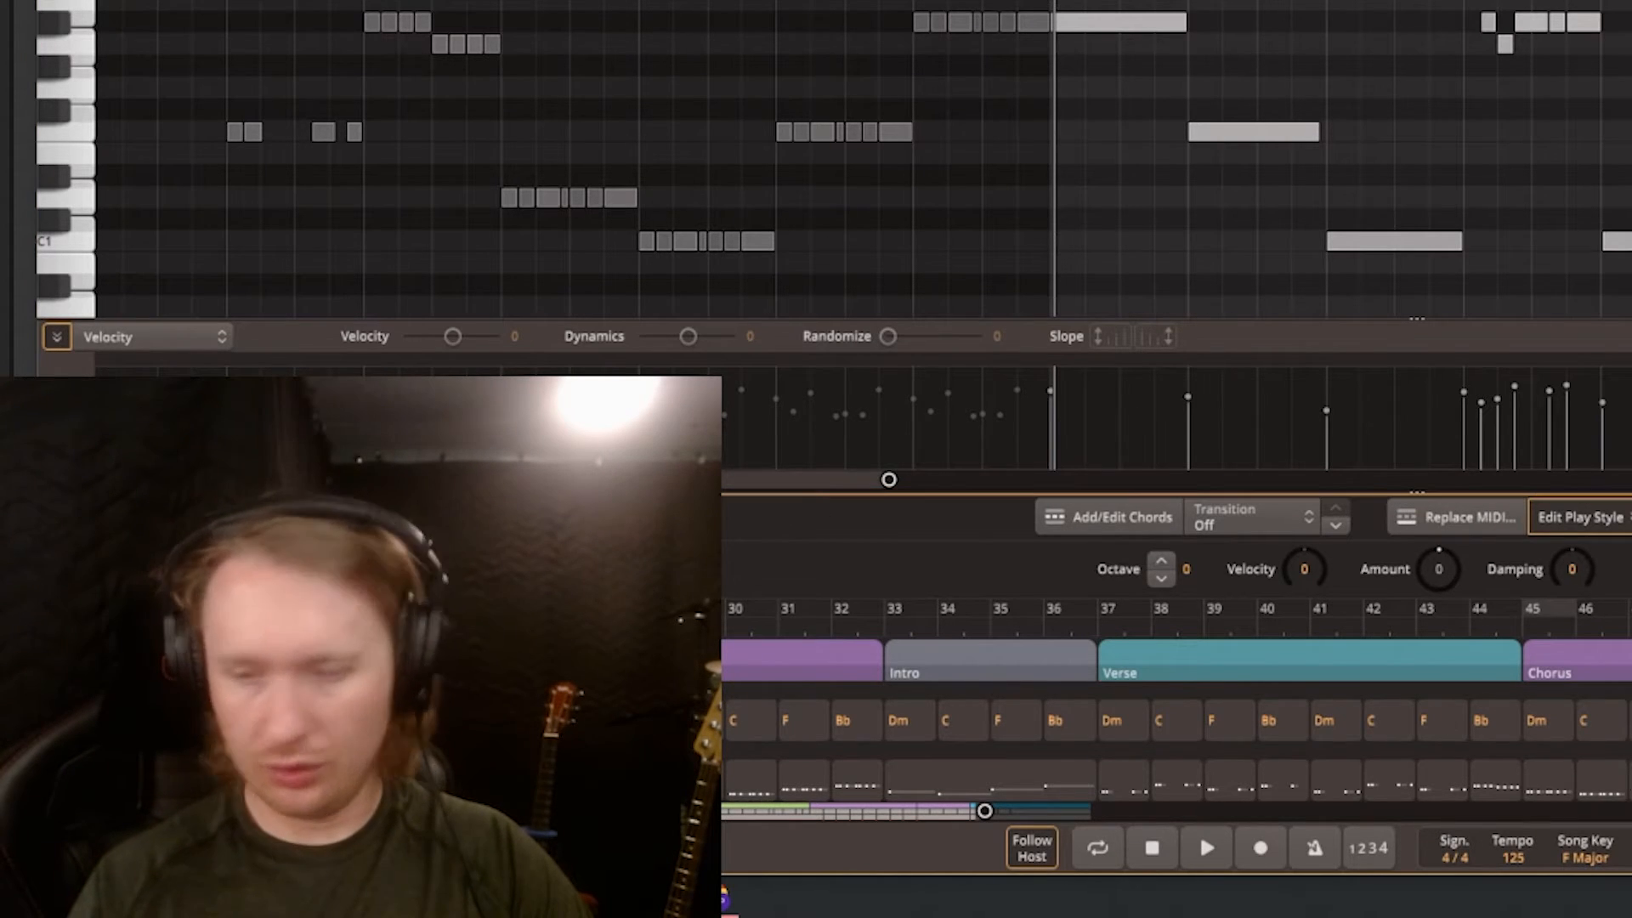
key(ctrl+z)
scroll(1177, 721, down, 4)
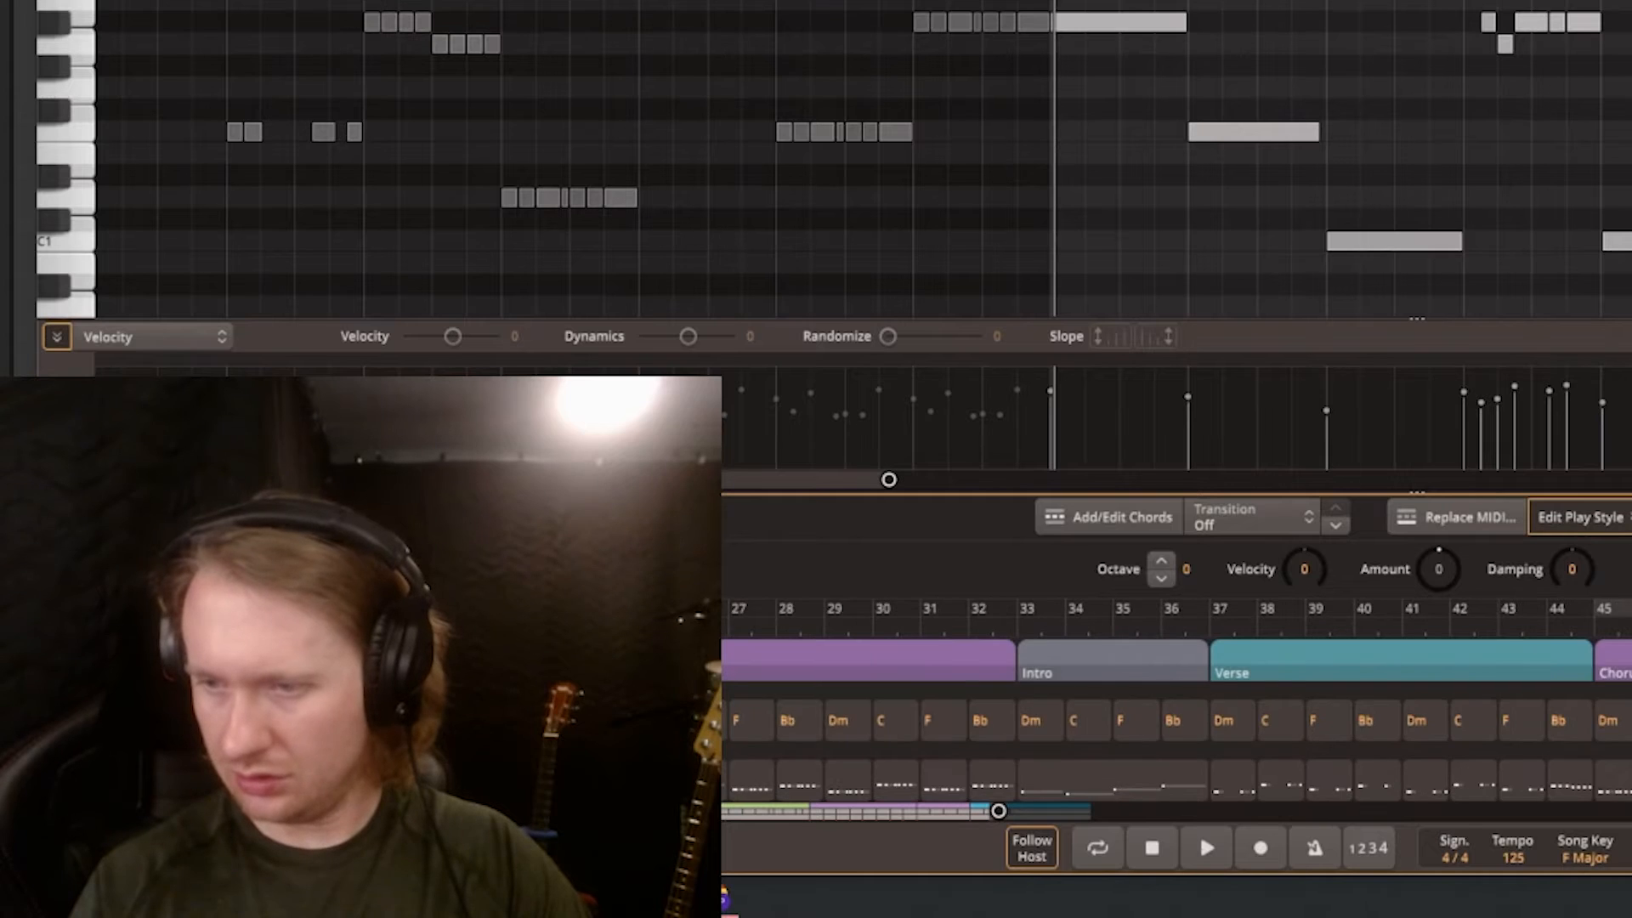
scroll(1177, 721, down, 5)
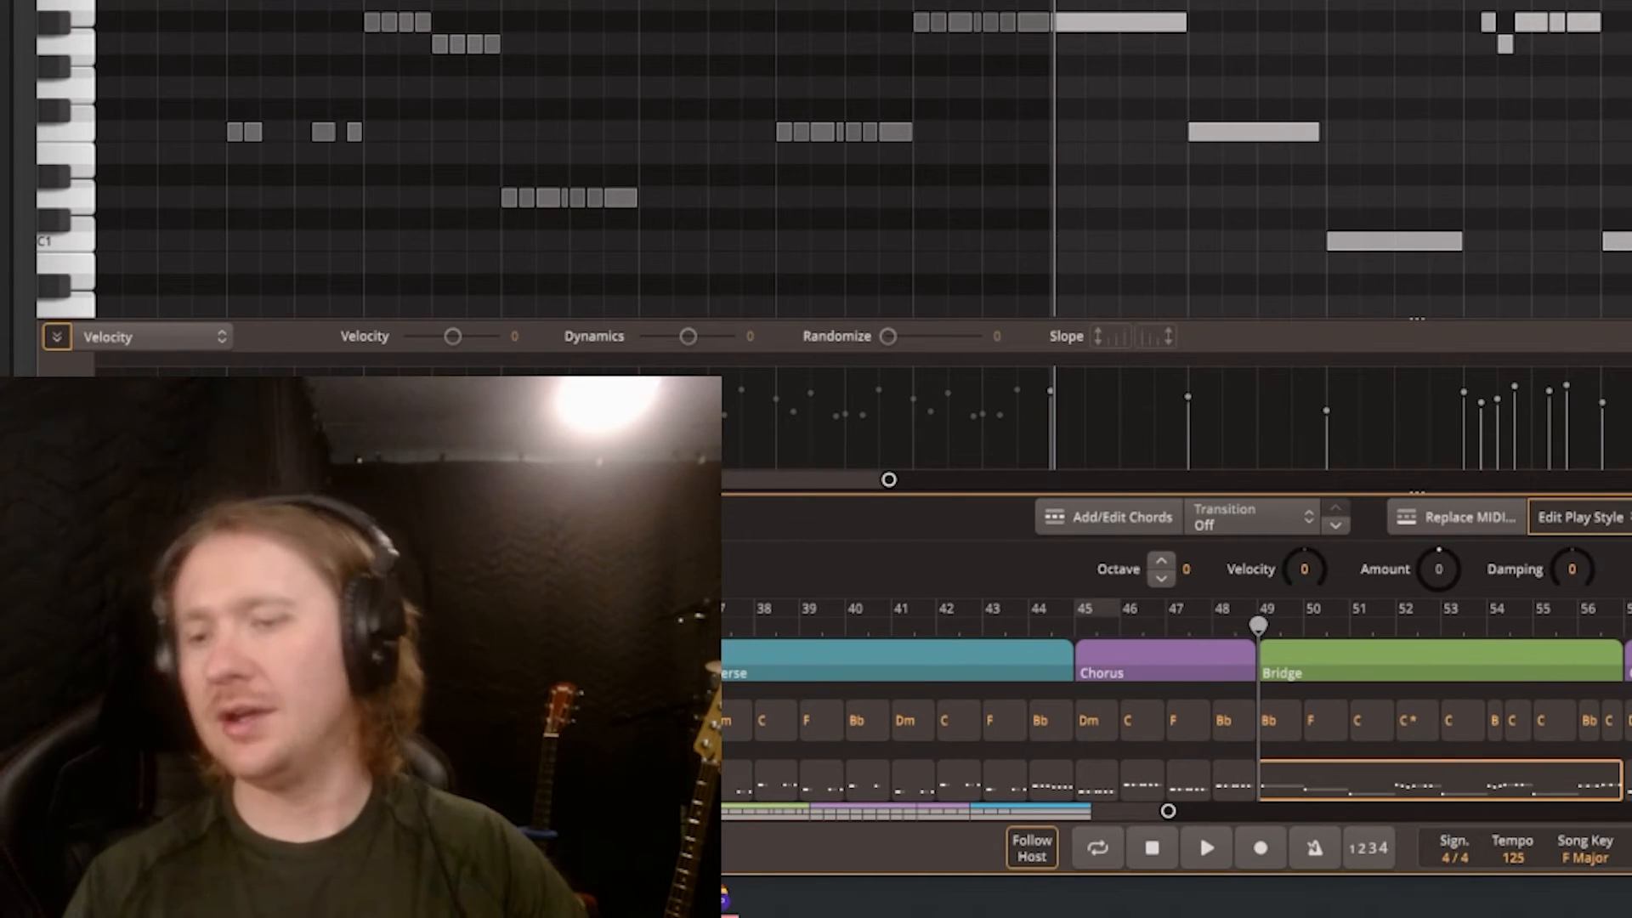
click(1200, 833)
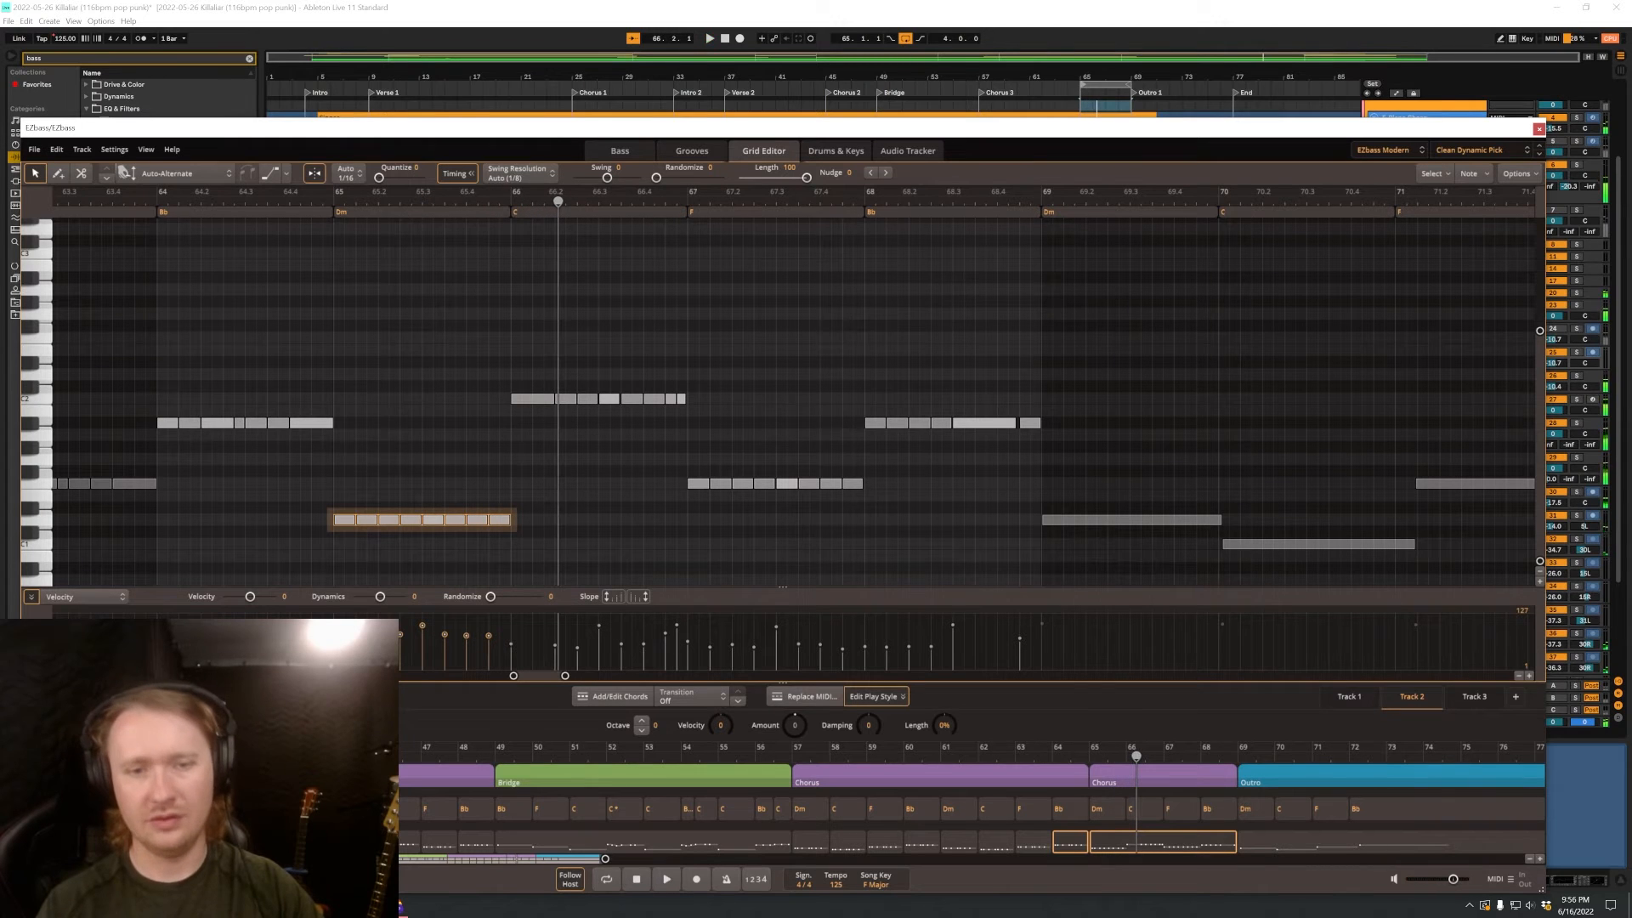
Replay the start of the last Chorus at bar 65 several times to check its D1 notes.
click(1142, 763)
click(1141, 764)
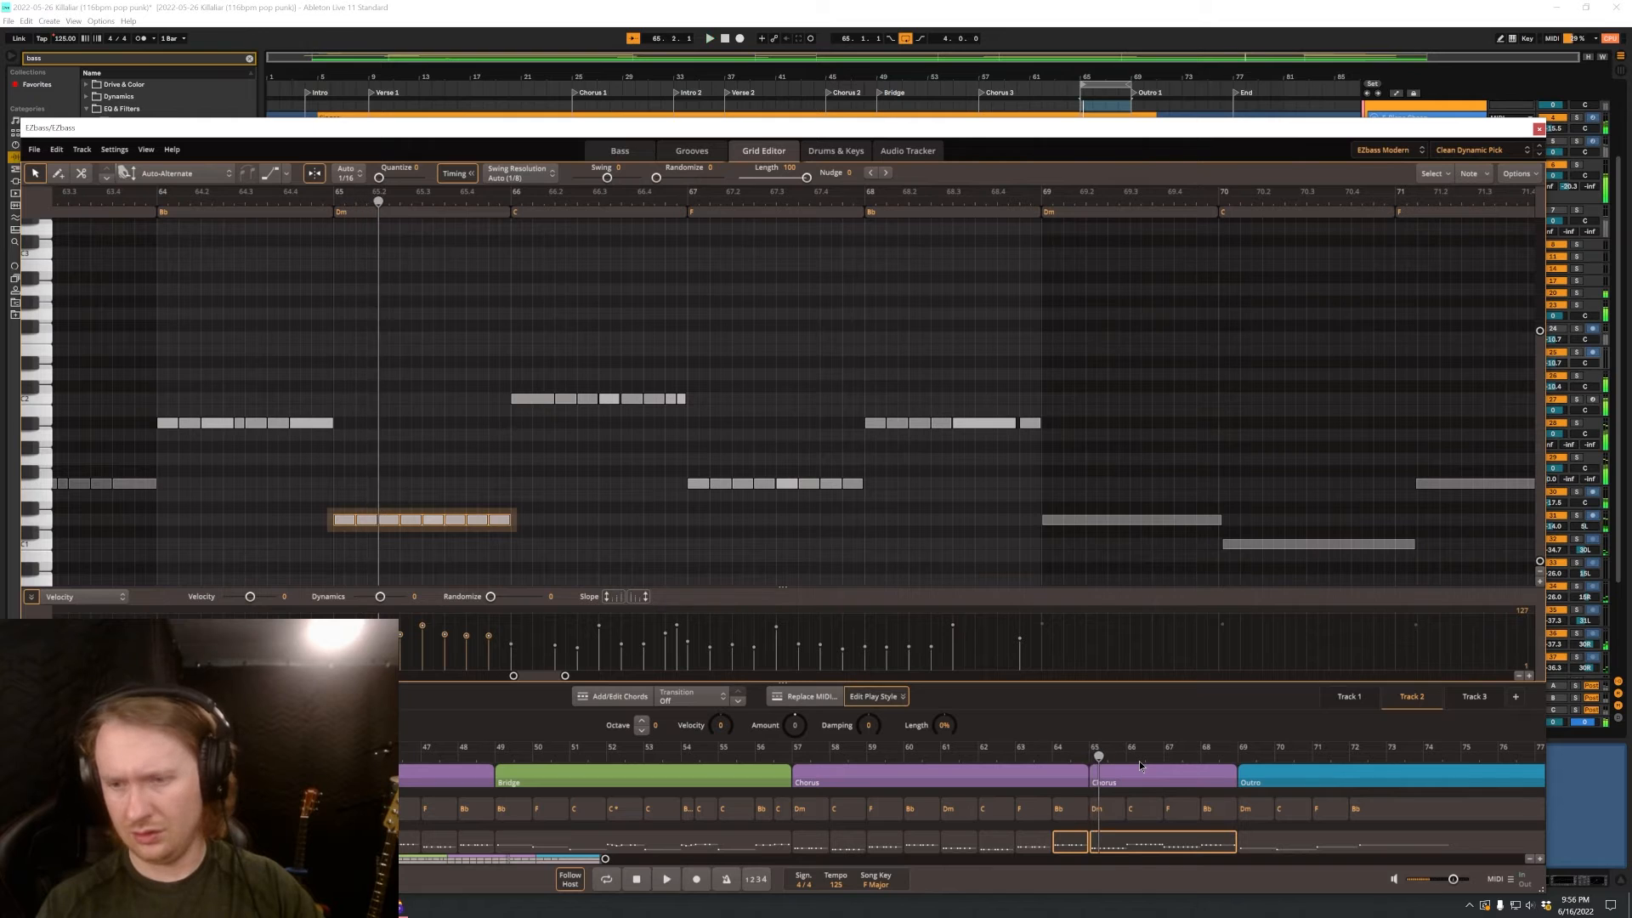
click(1141, 765)
click(1140, 768)
click(1139, 770)
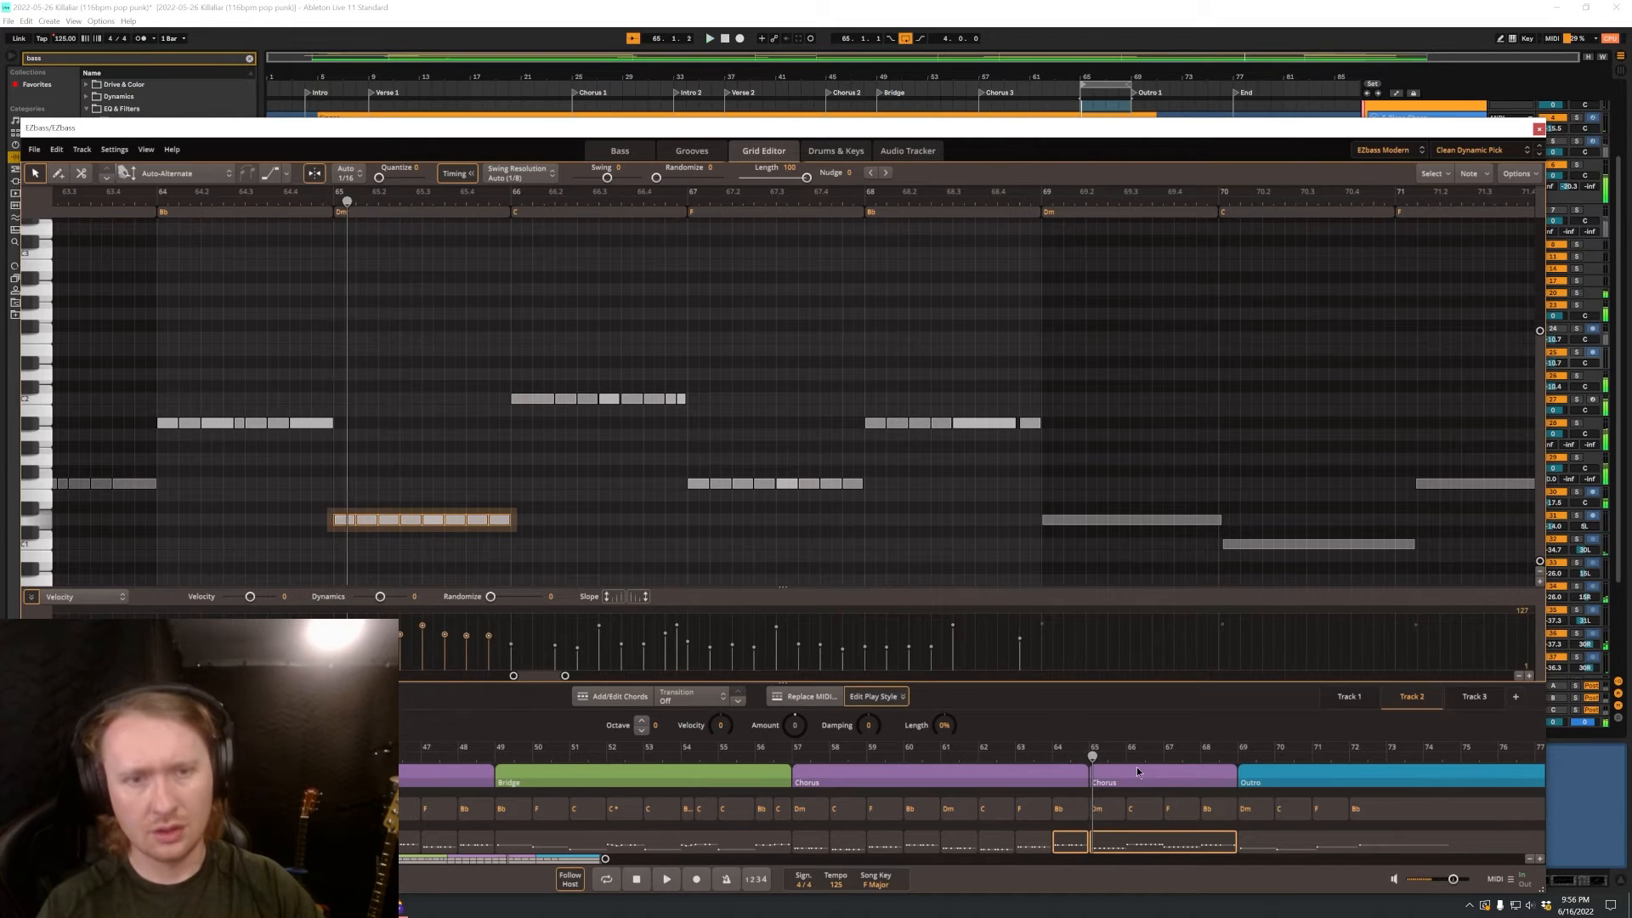
click(1140, 772)
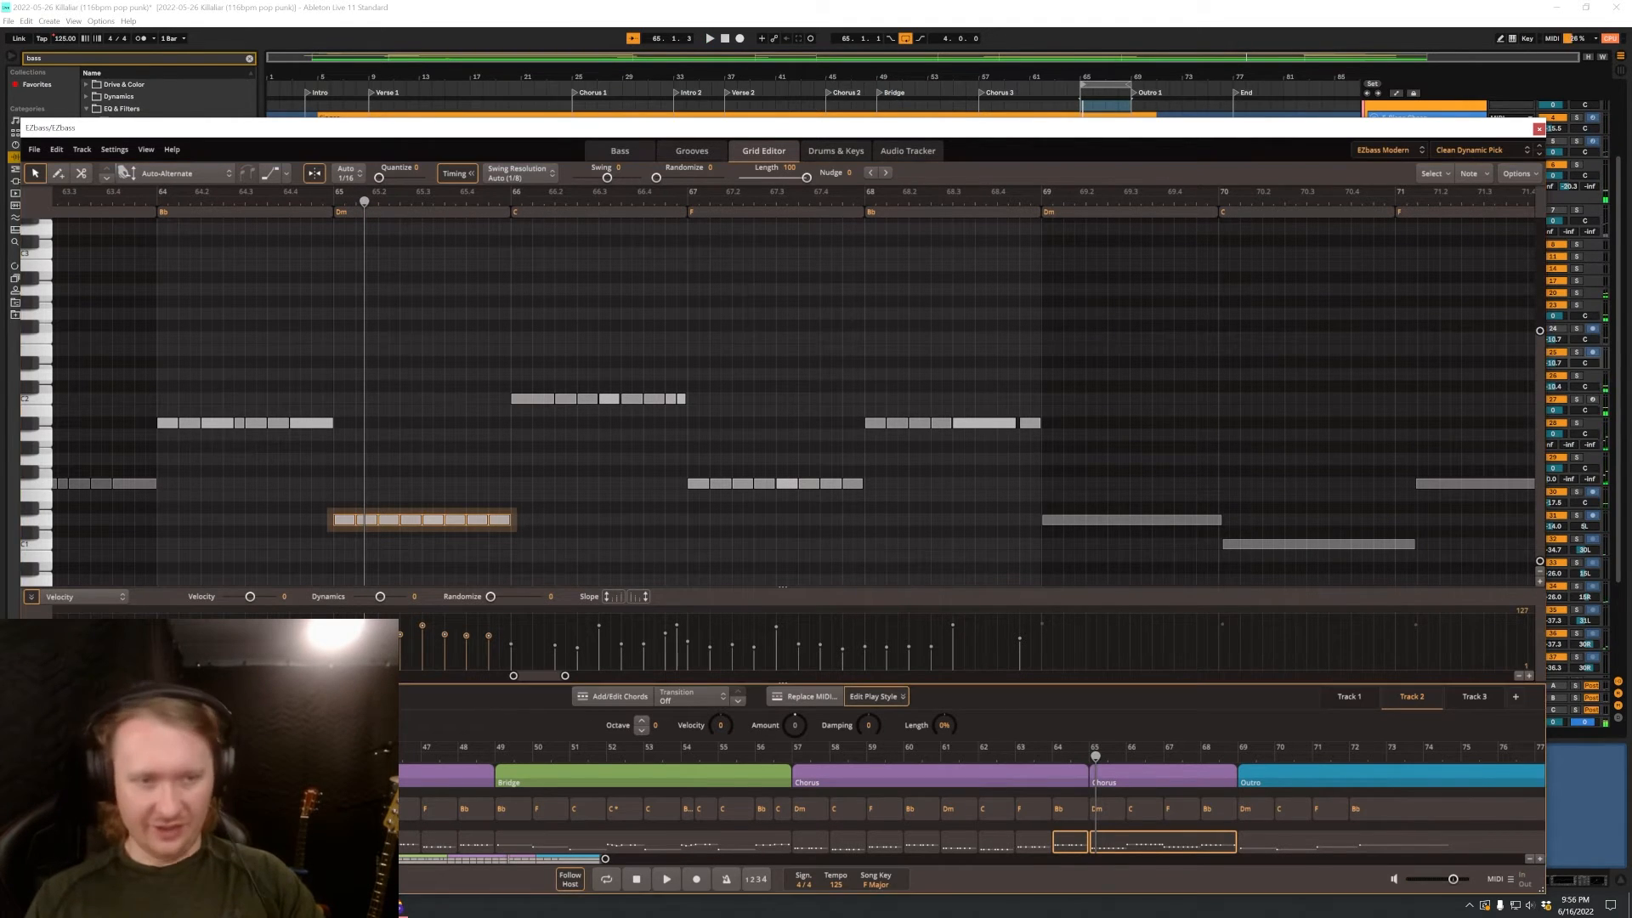
Isolate the bar 65 block of the last Chorus and repeat its even note pattern in bars 66 to 68.
key(ctrl+z)
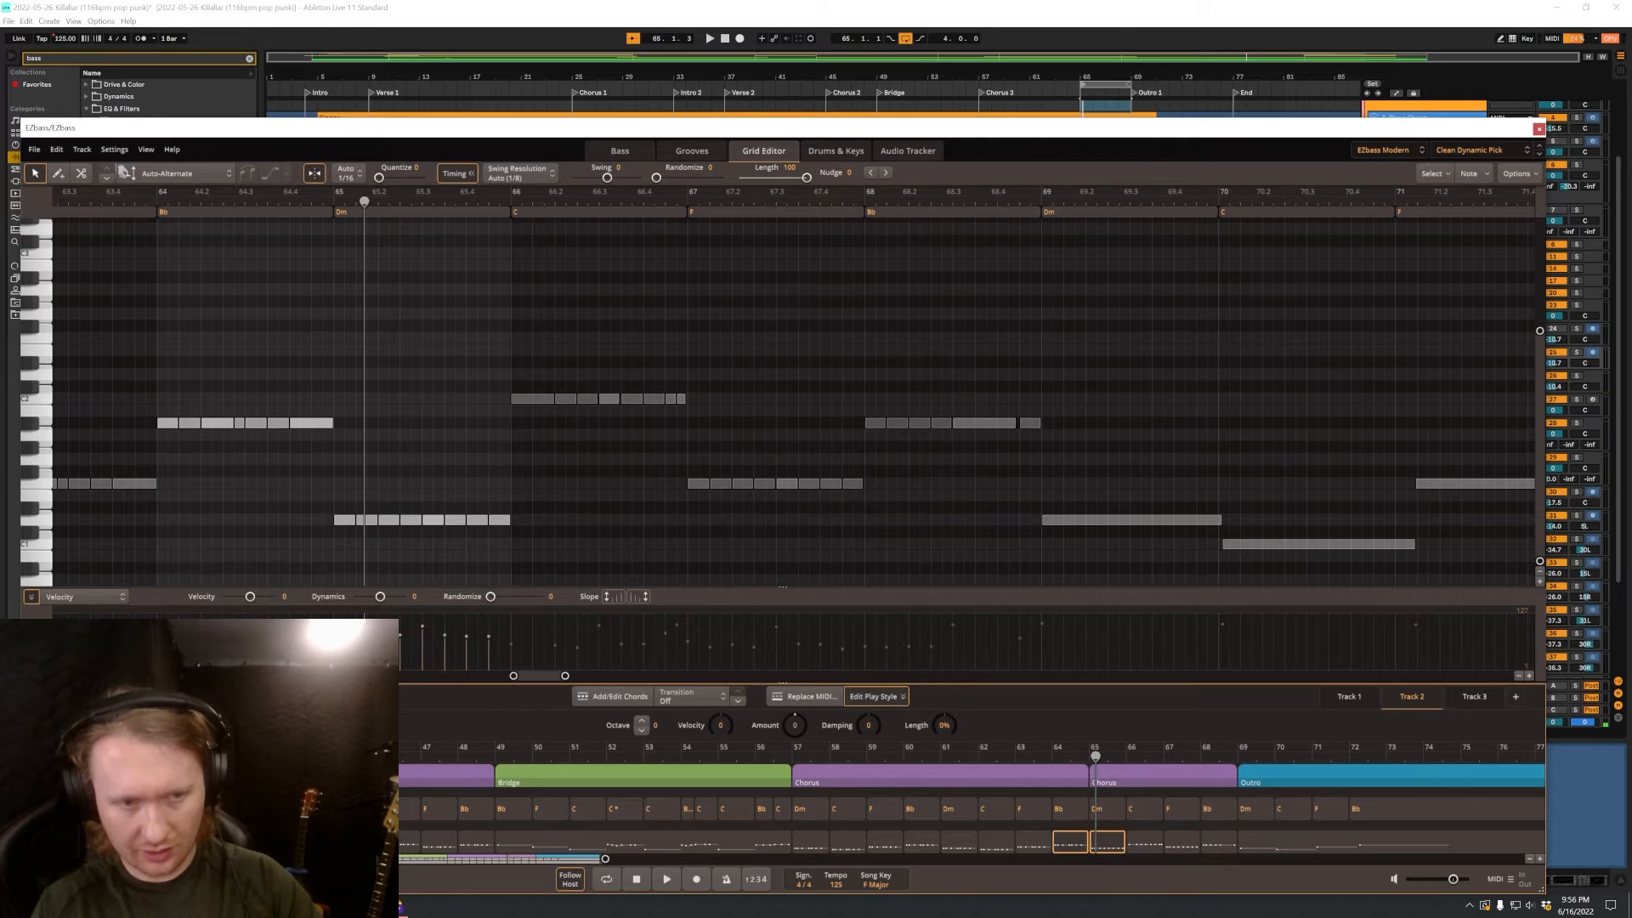
click(1121, 848)
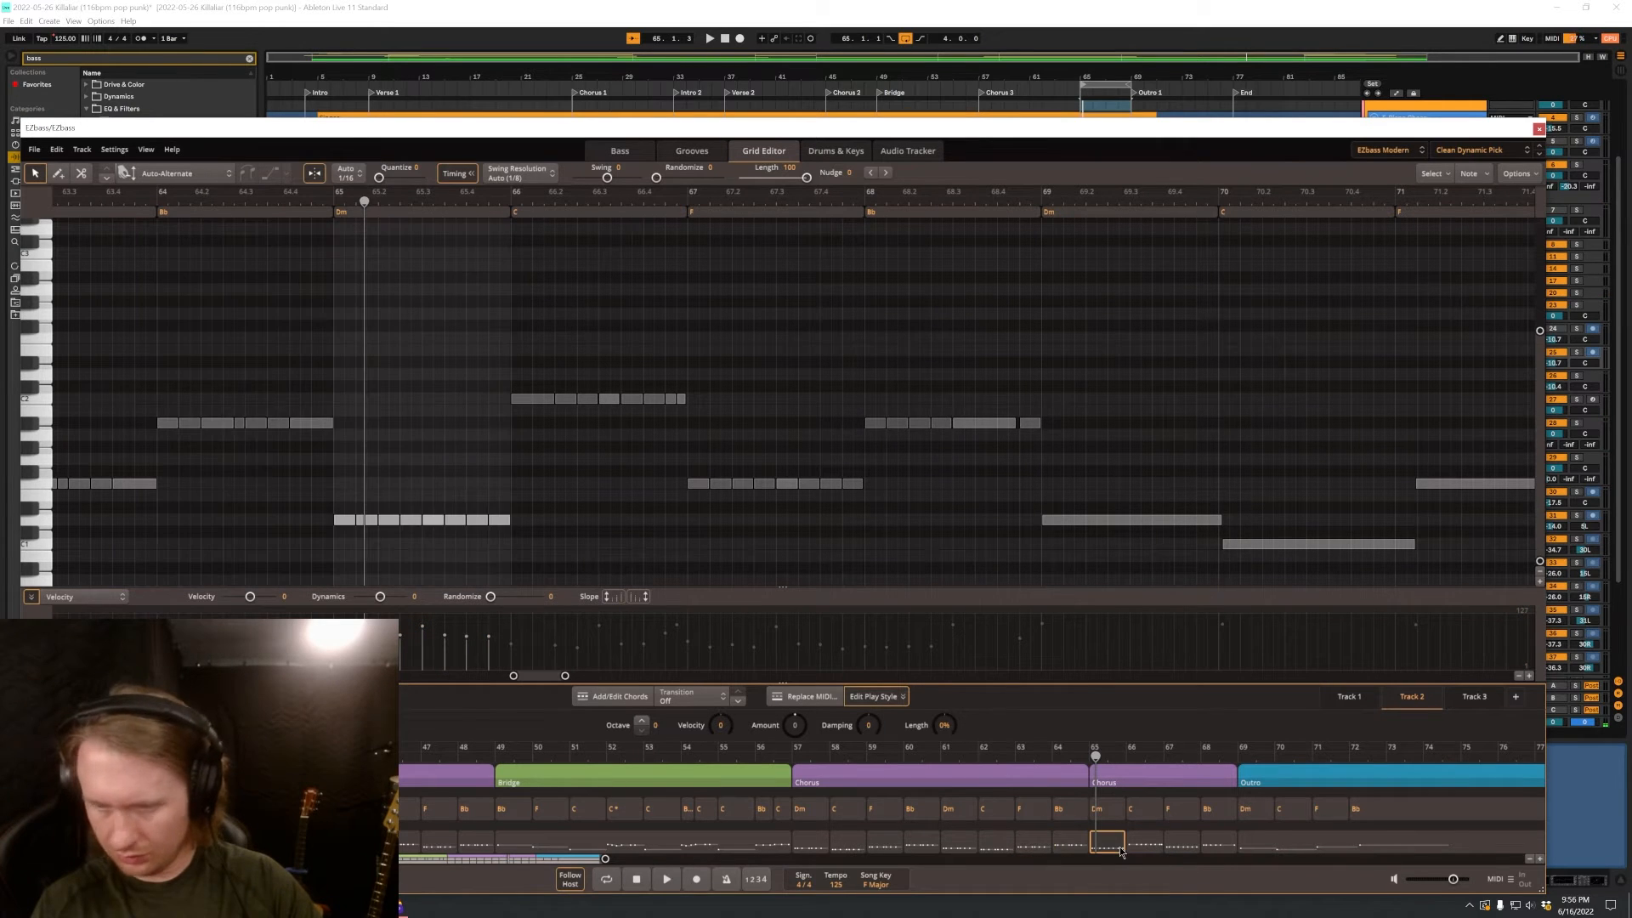
drag(1101, 765, 1202, 757)
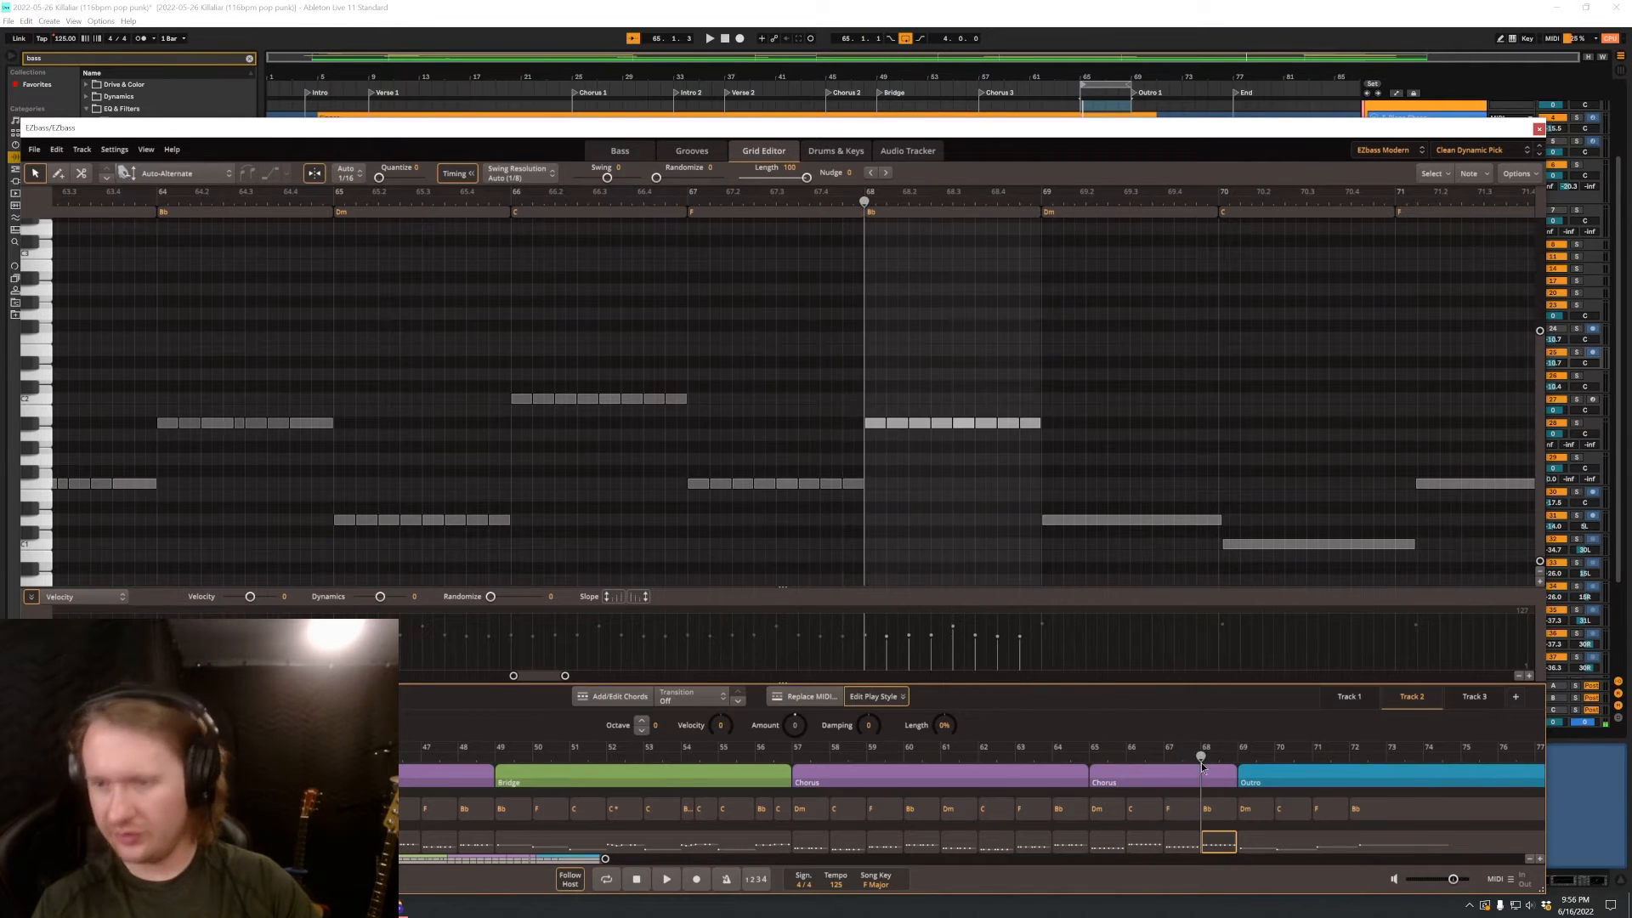
Play back the start of the last Chorus and uncover the drum tracks in the arrangement.
key(space)
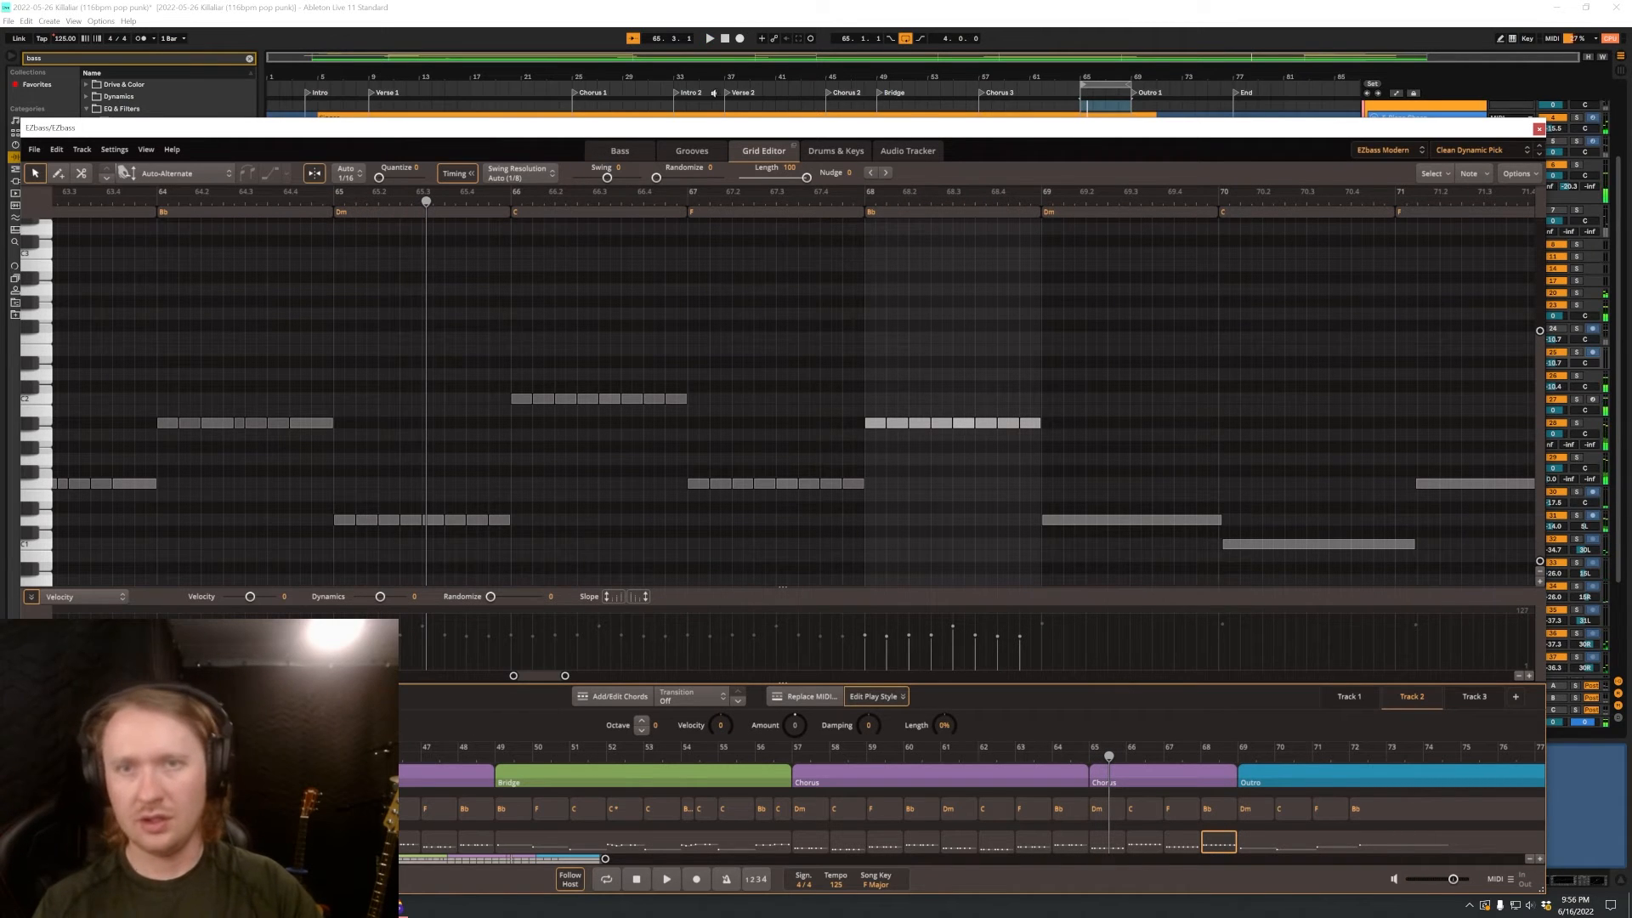
drag(729, 115, 697, 561)
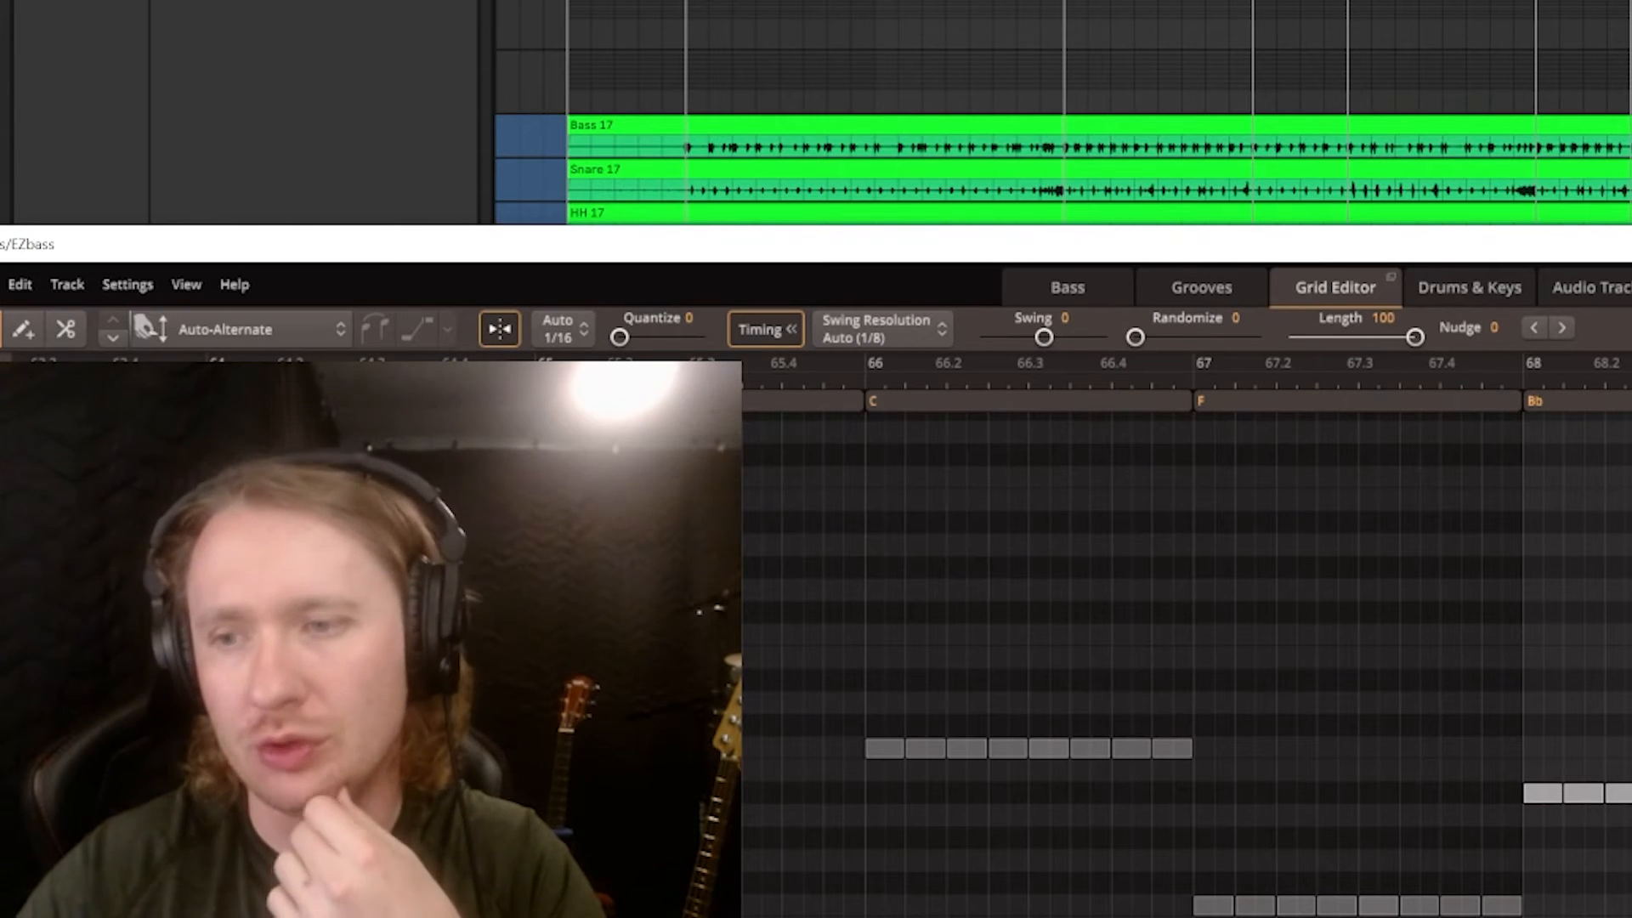
scroll(1467, 90, up, 5)
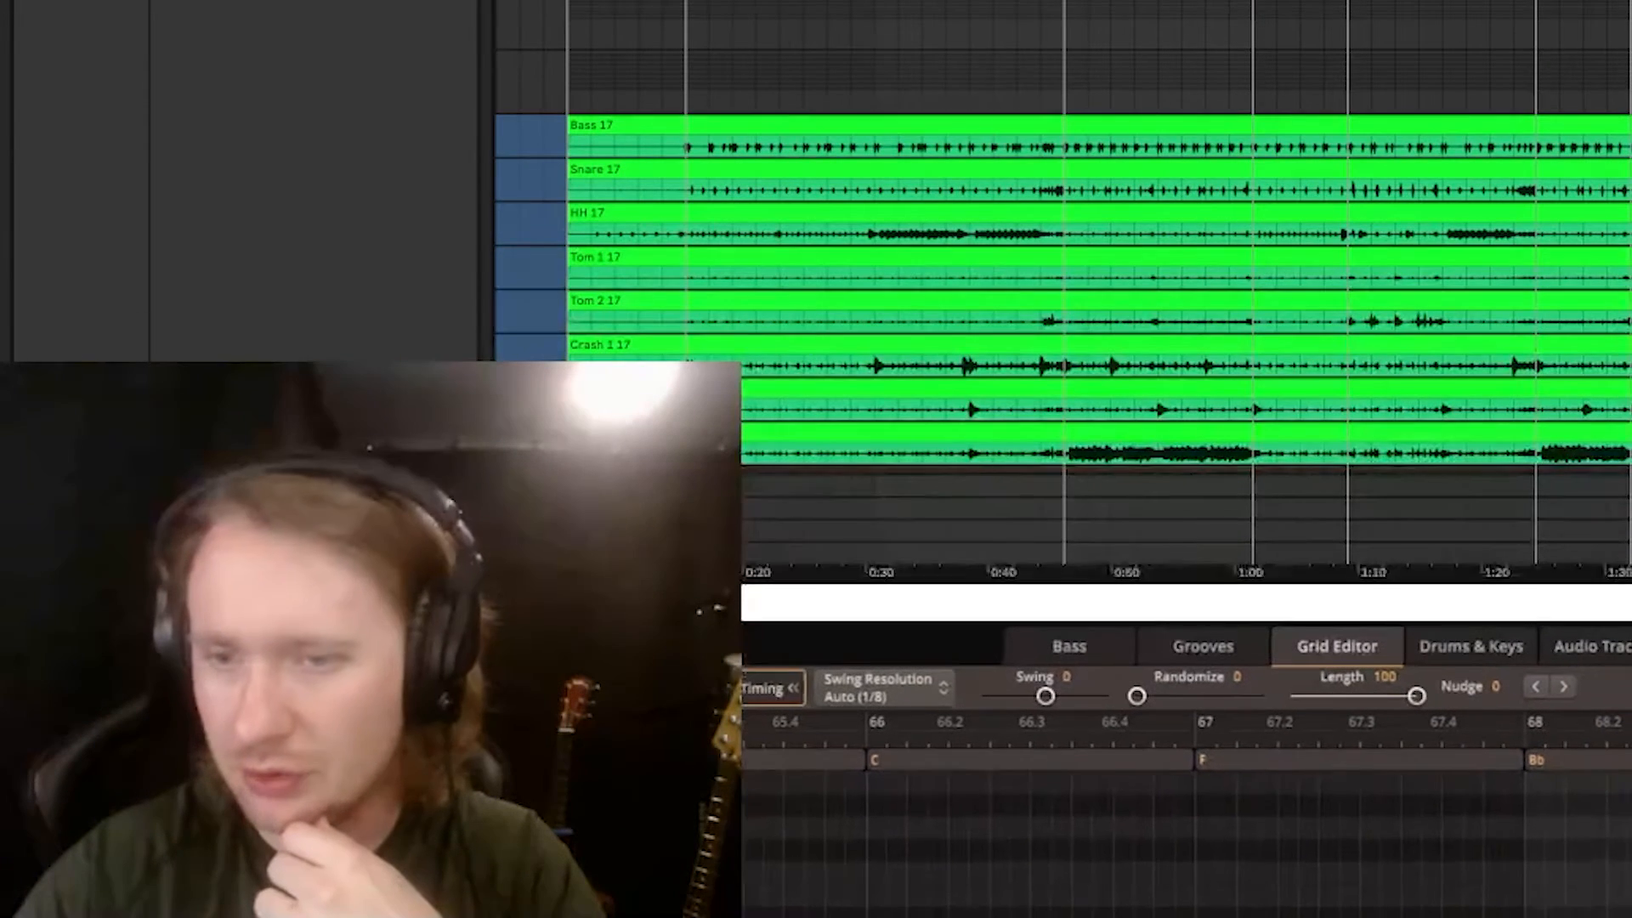
scroll(1063, 281, down, 5)
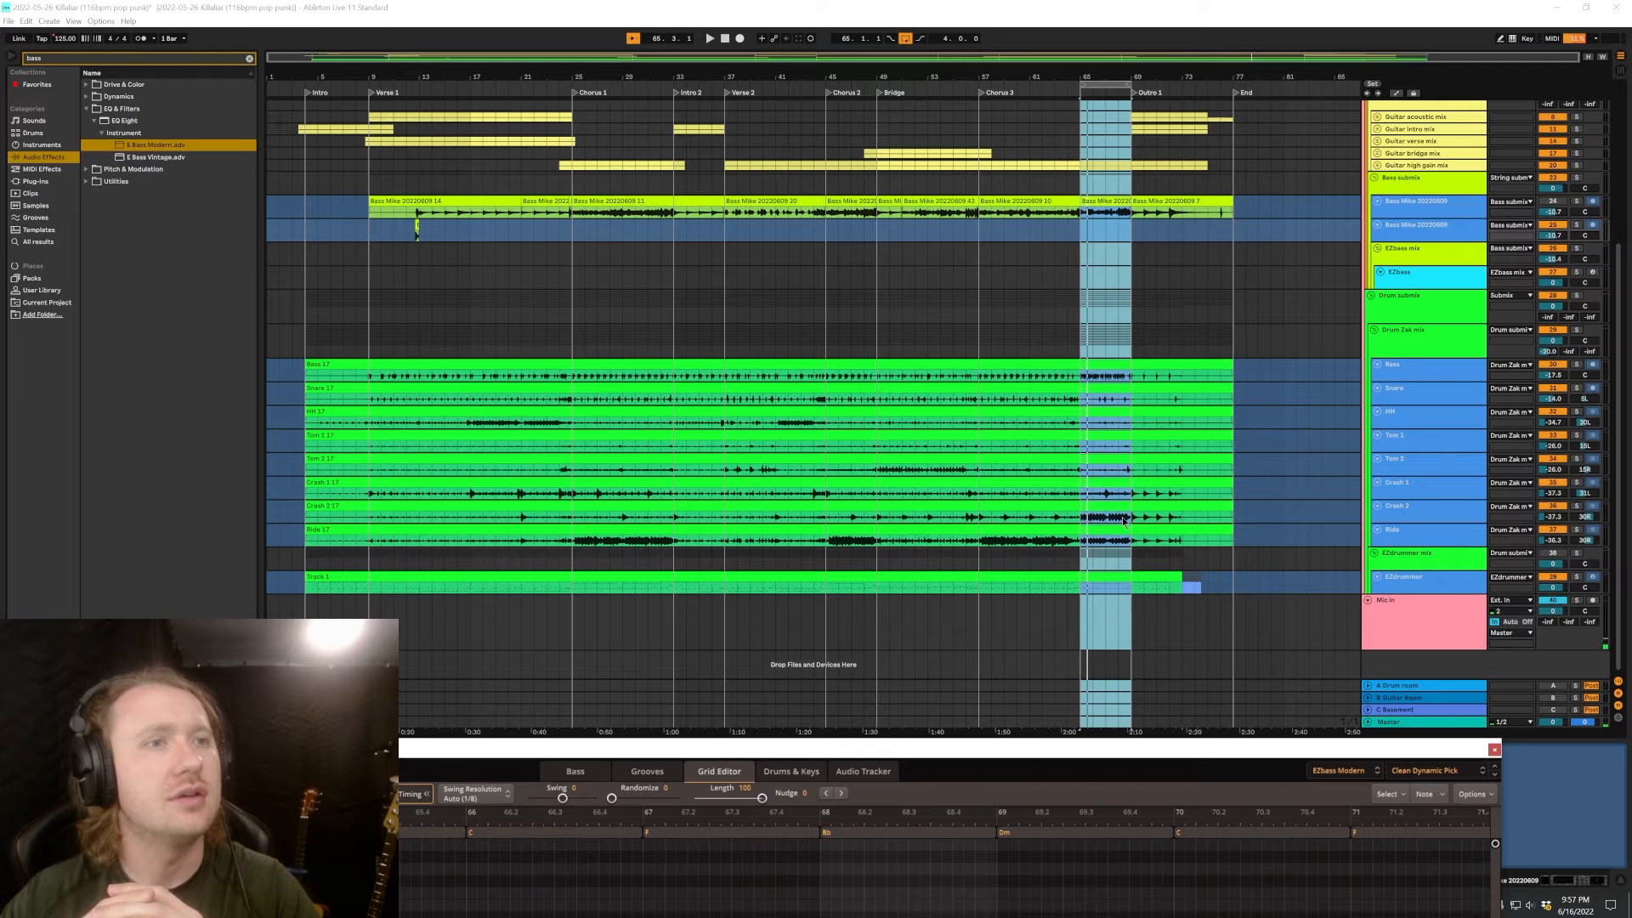
Examine the kick drum waveform on the Bass 17 clip through the last chorus, bars 65 to 68.
key(z)
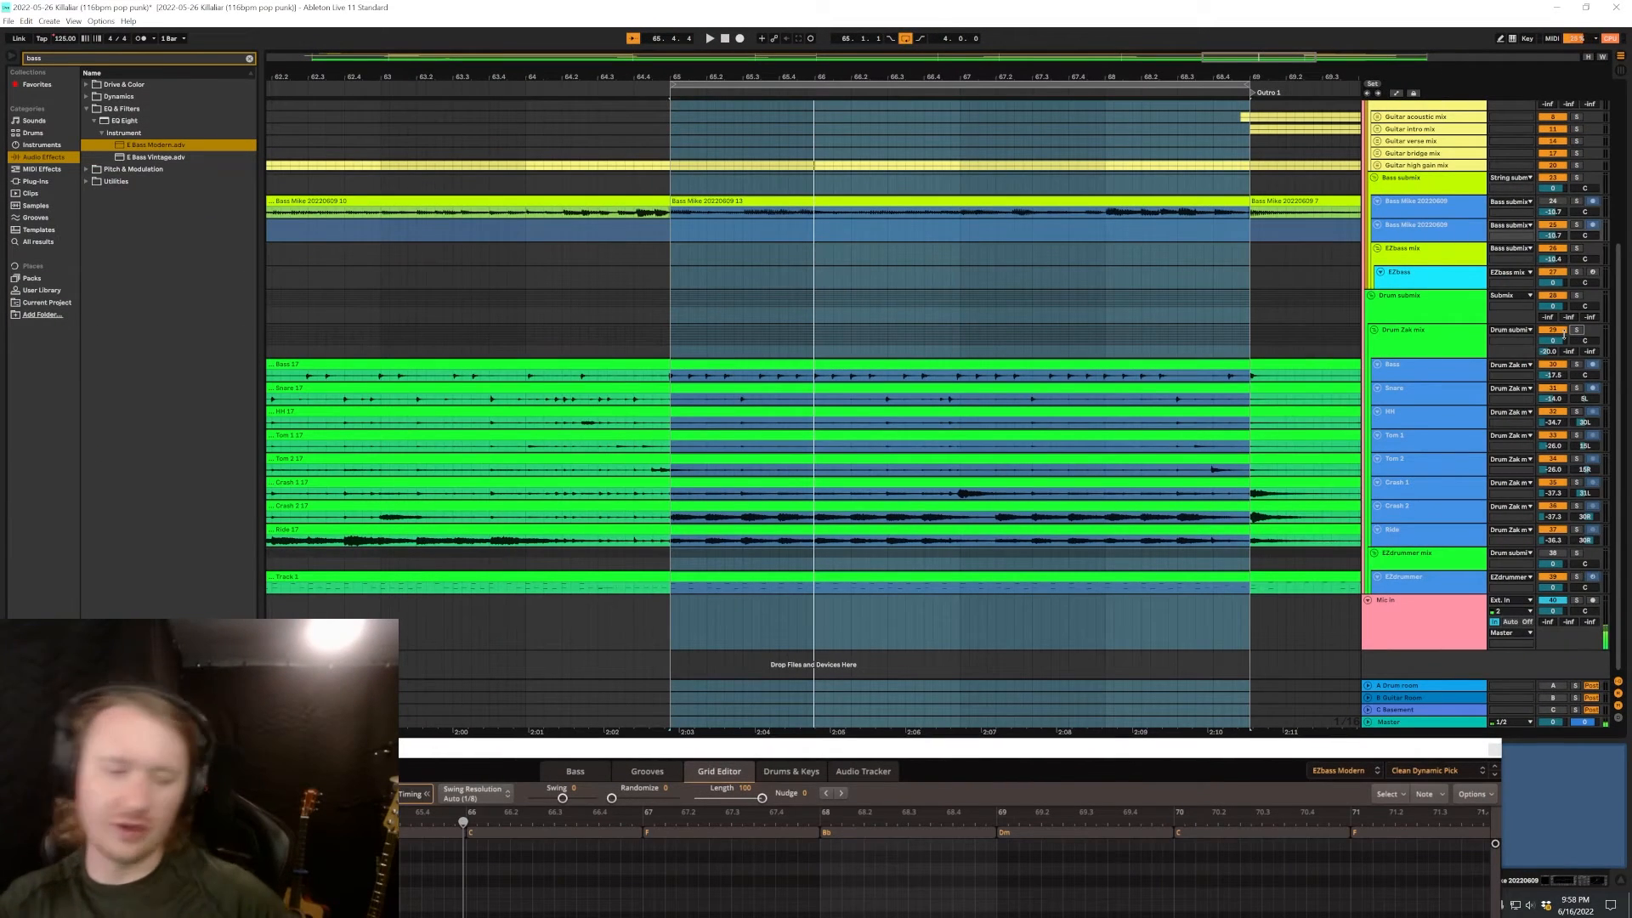
click(1460, 382)
scroll(951, 429, up, 5)
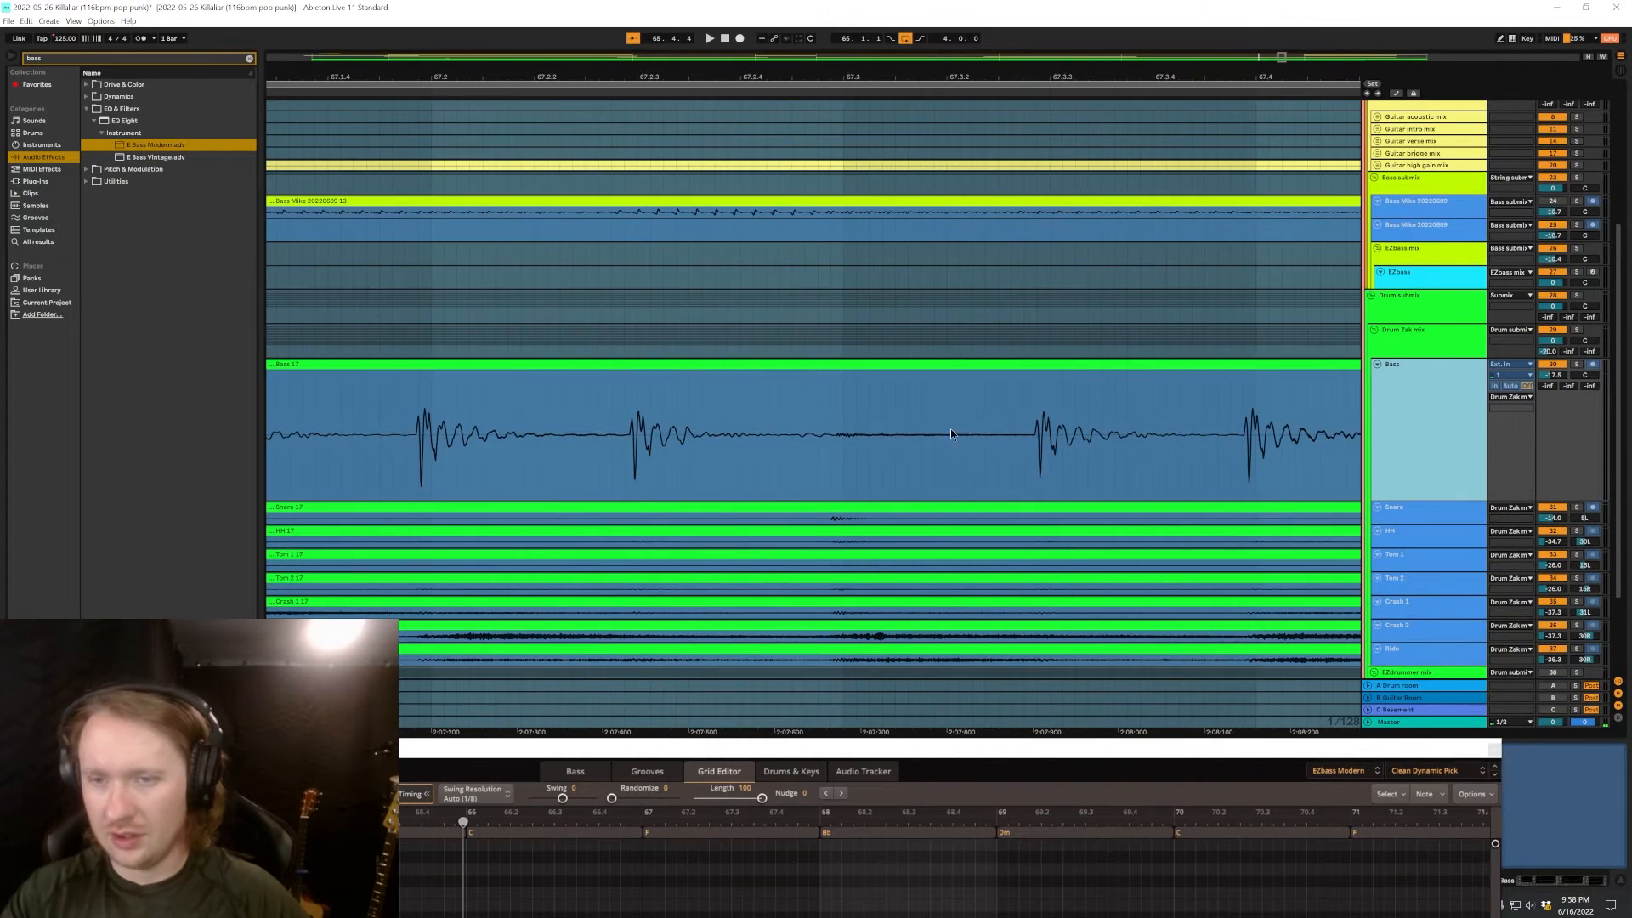
scroll(966, 418, down, 4)
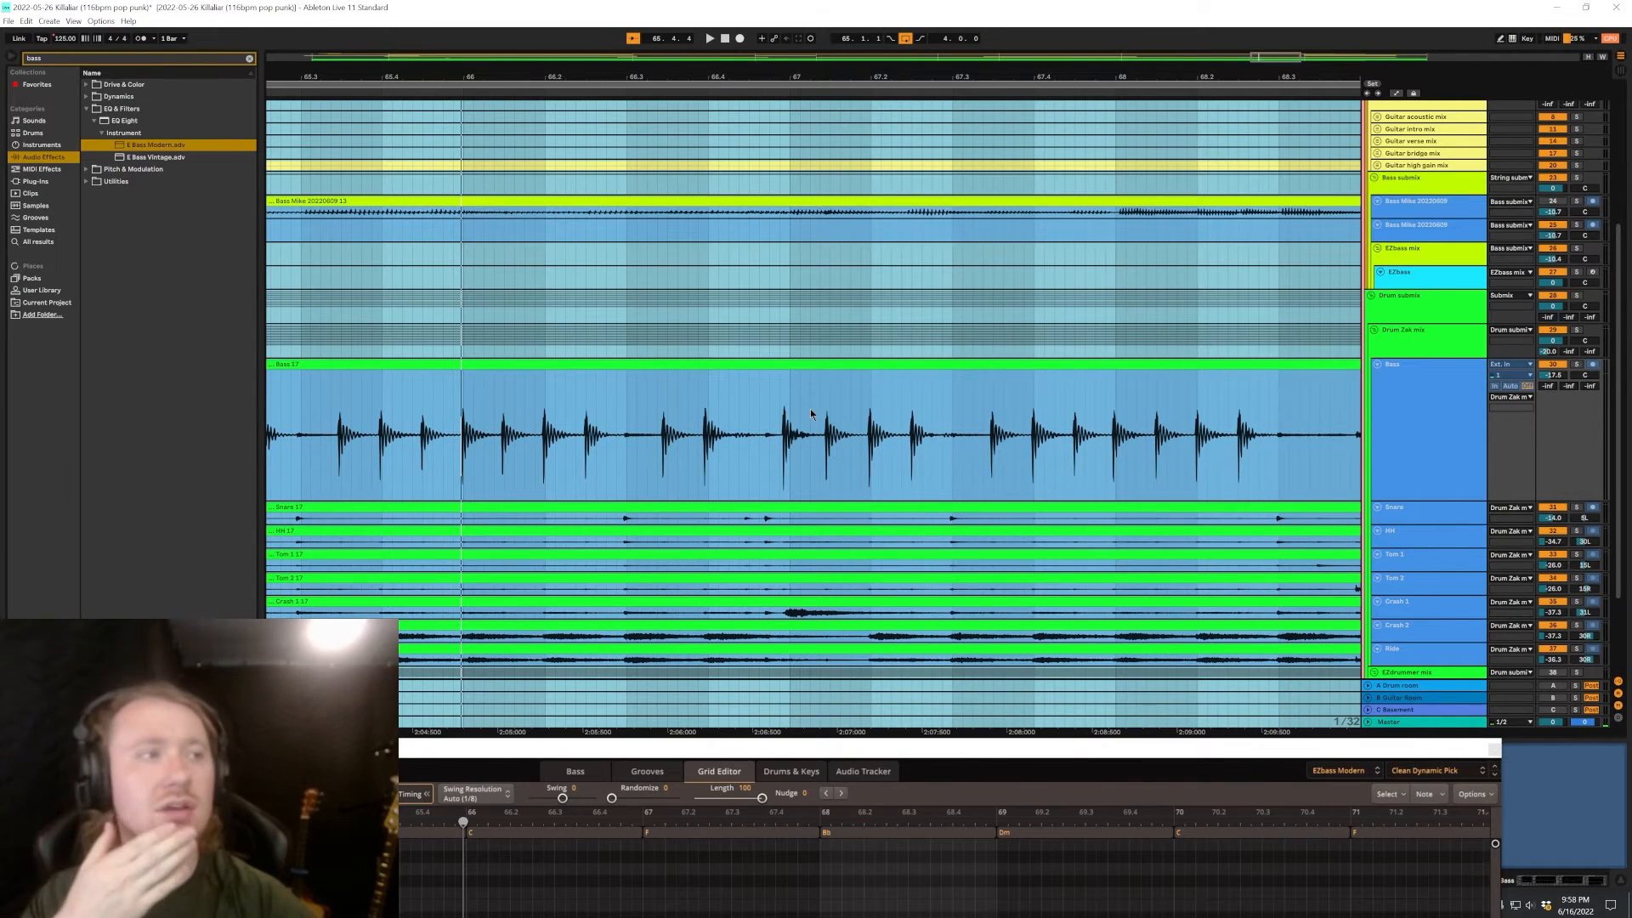
key(x)
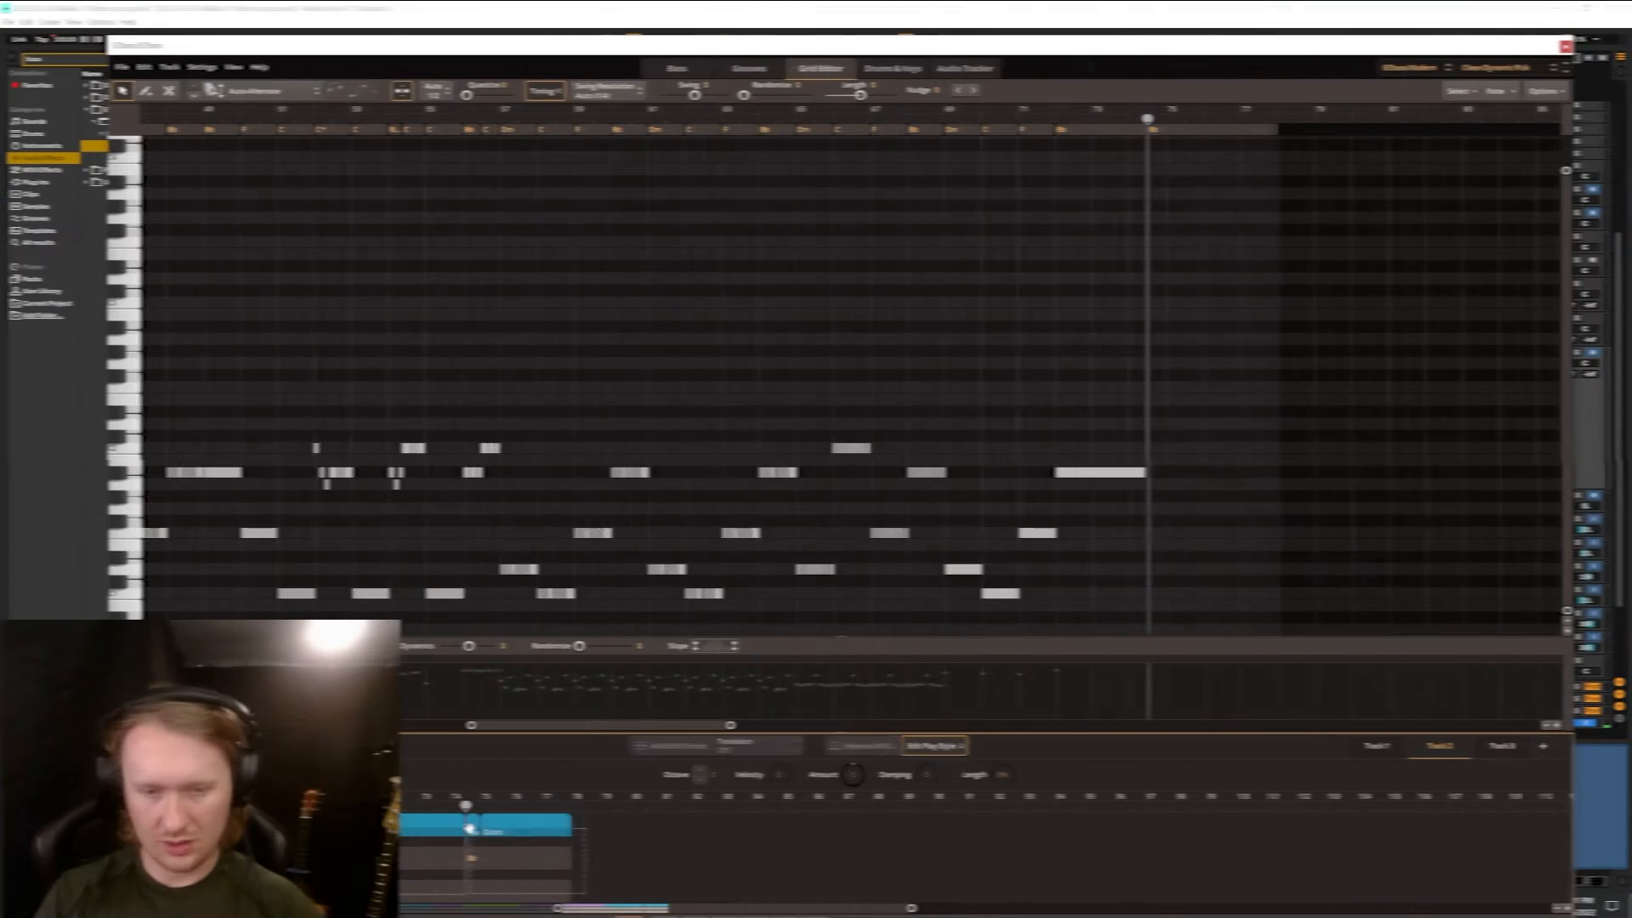
Delete the leftover Outro block after the final Bb note on the song track, then uncover the arrangement.
key(Delete)
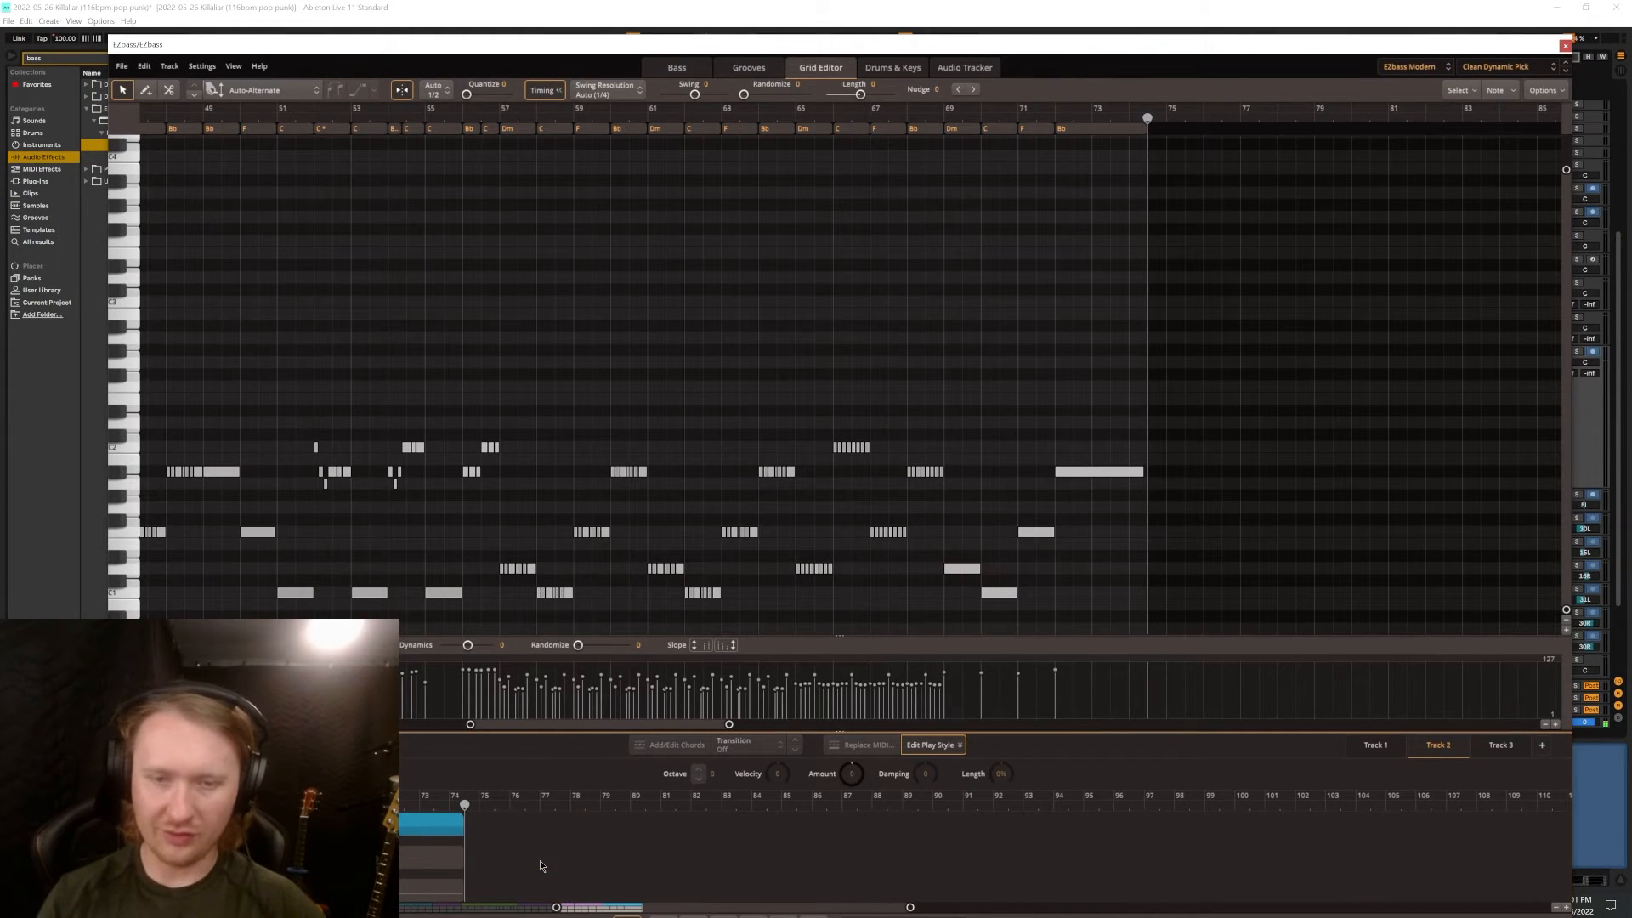
scroll(514, 860, down, 2)
scroll(476, 858, down, 3)
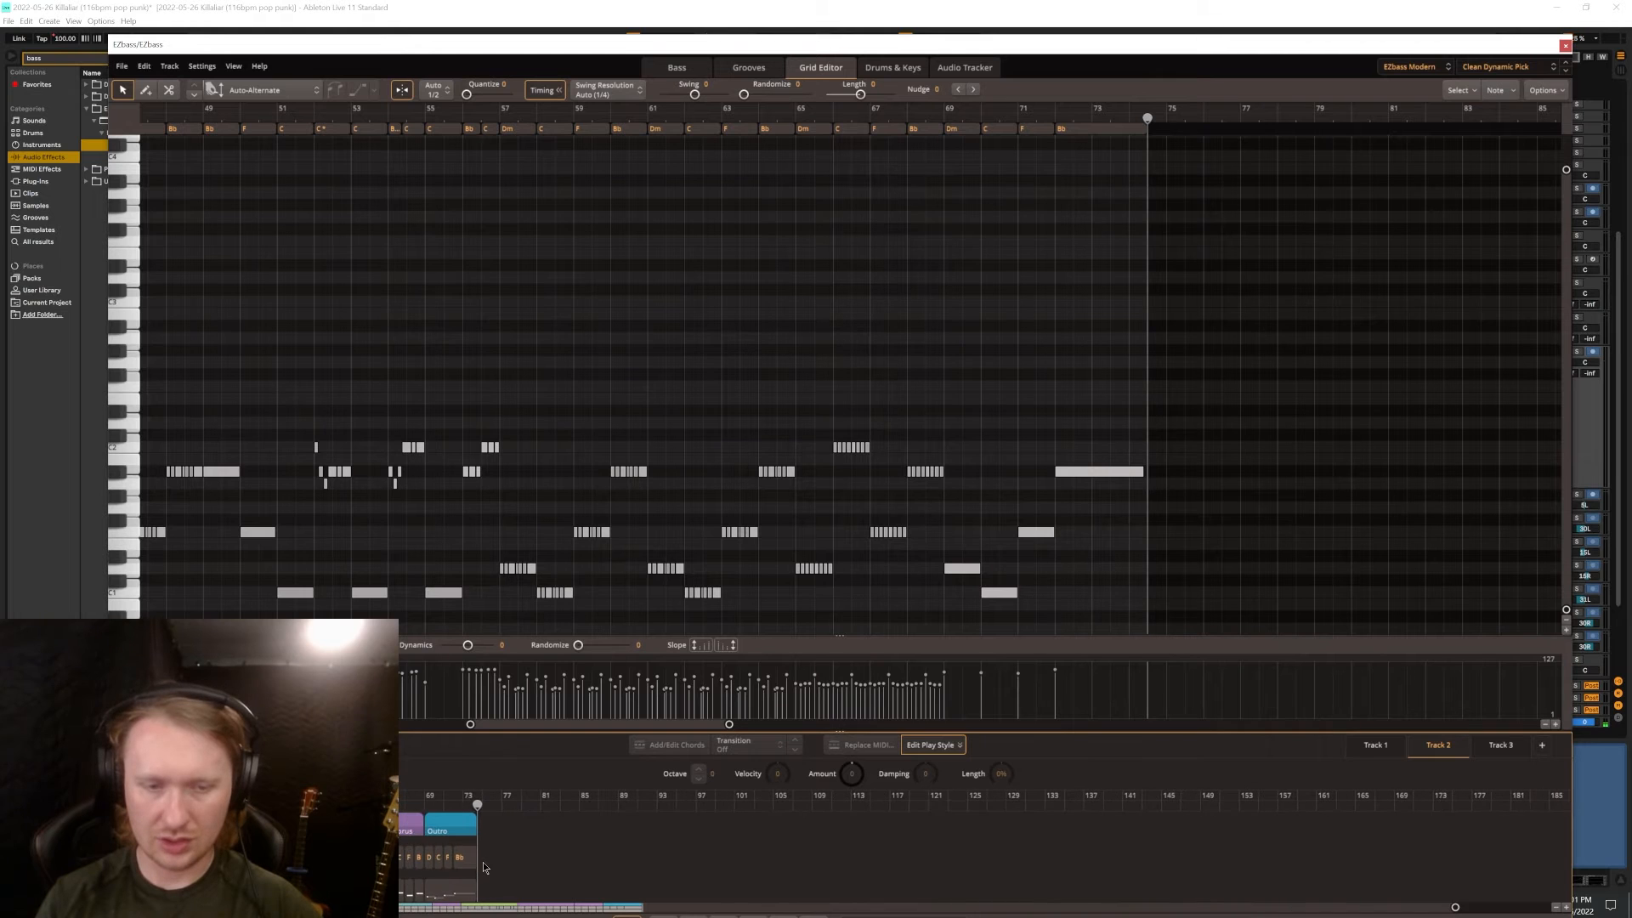
scroll(467, 850, down, 2)
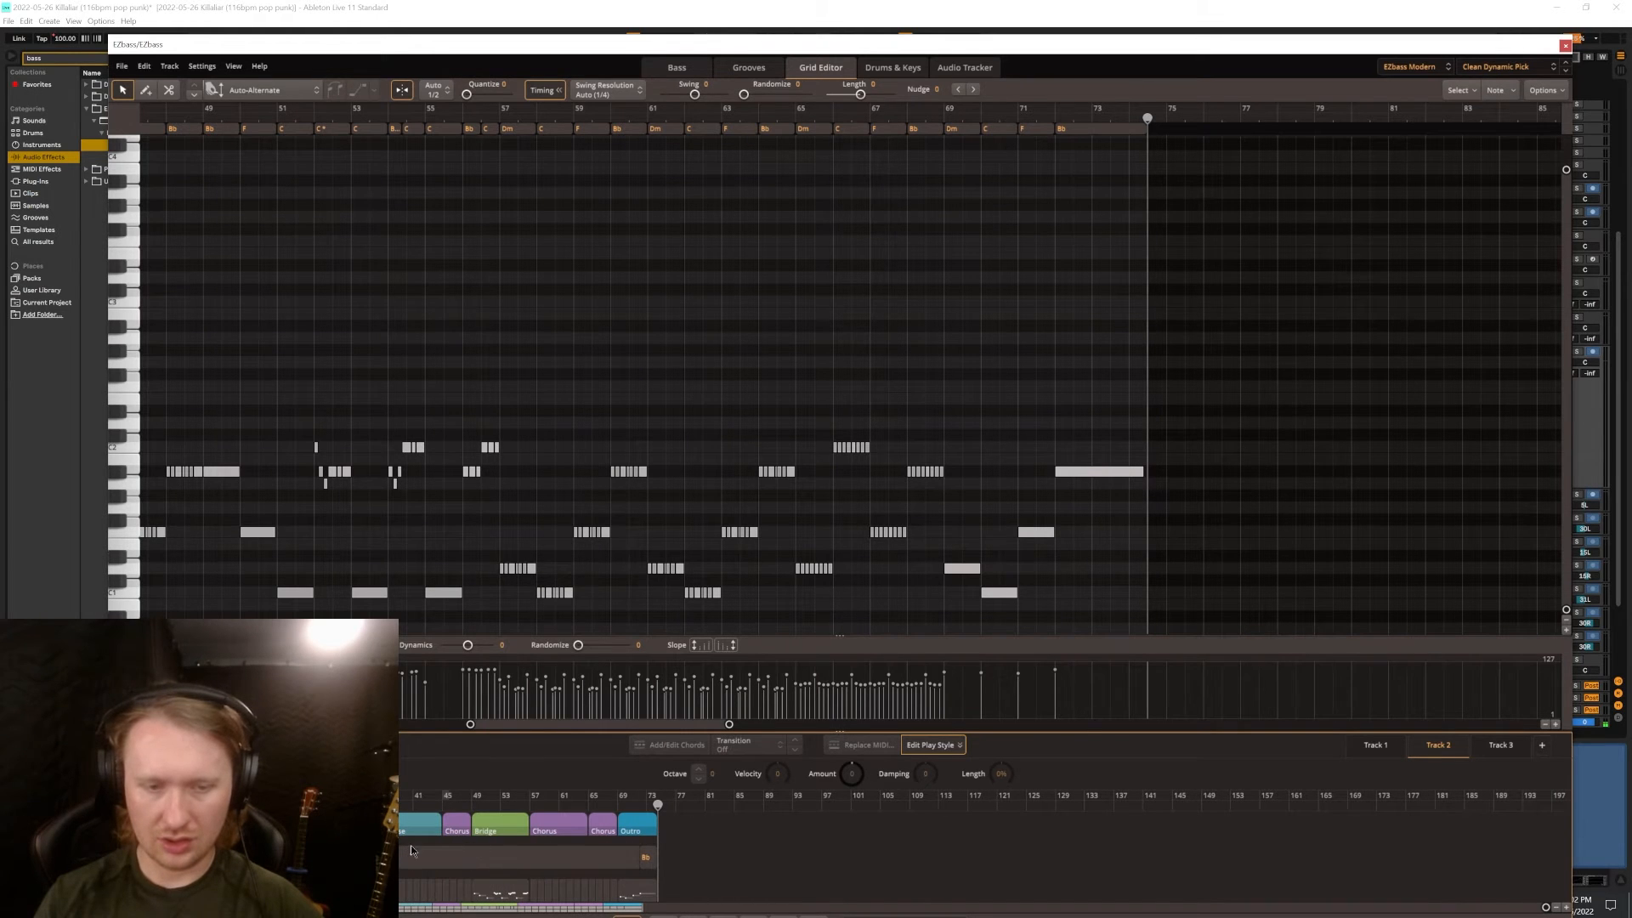
drag(646, 34, 626, 2)
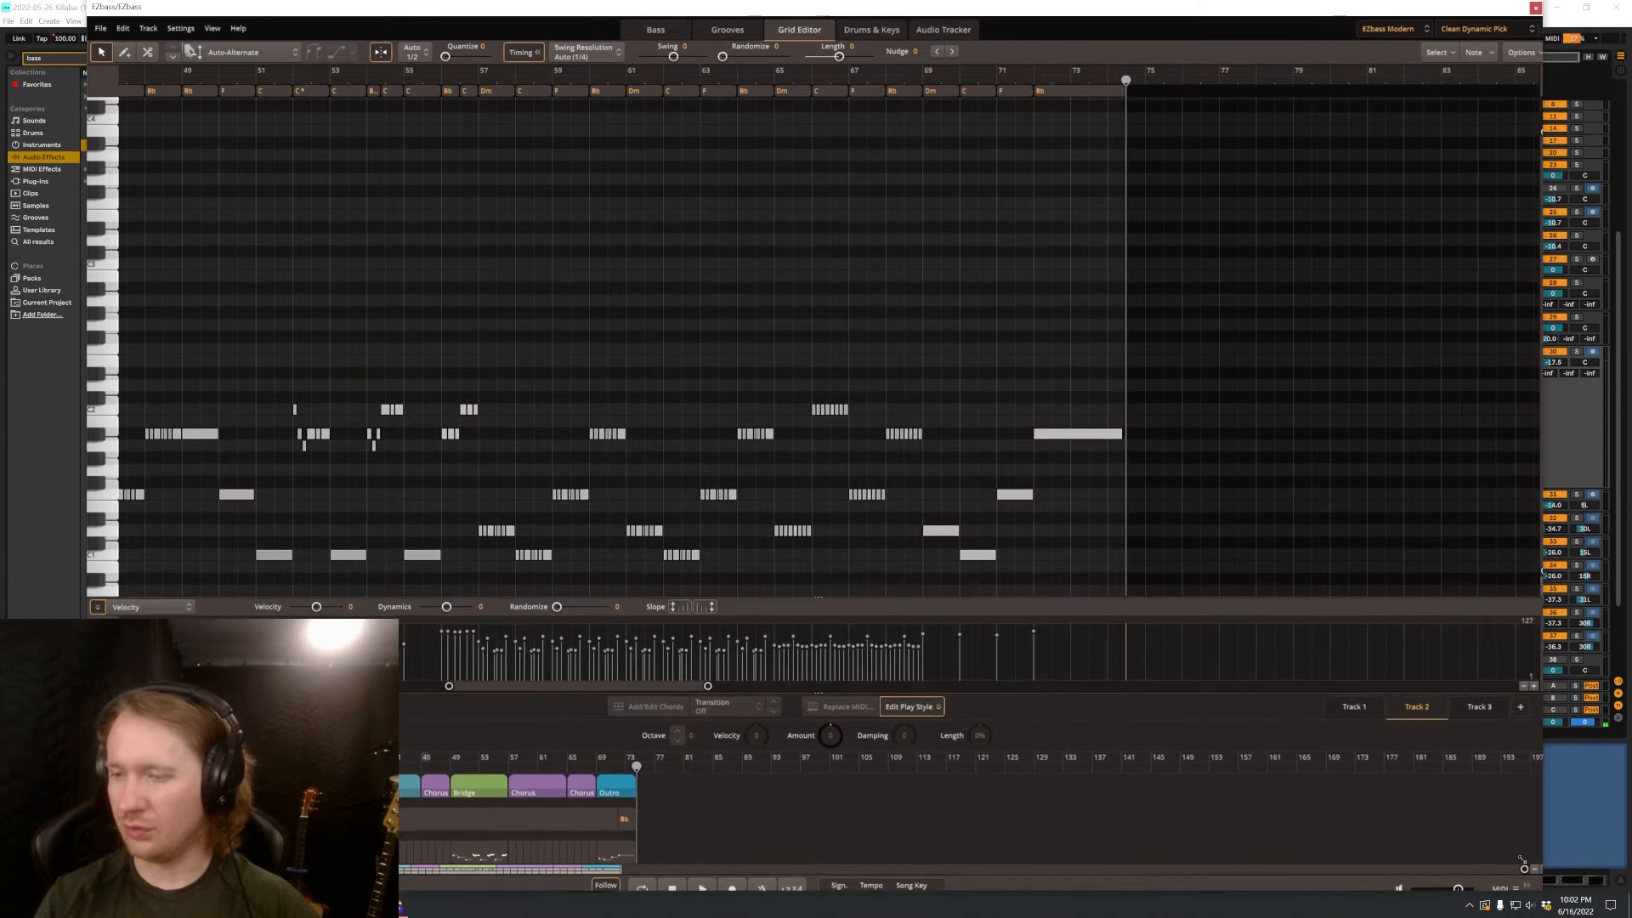
drag(1548, 906, 1486, 749)
drag(878, 11, 894, 637)
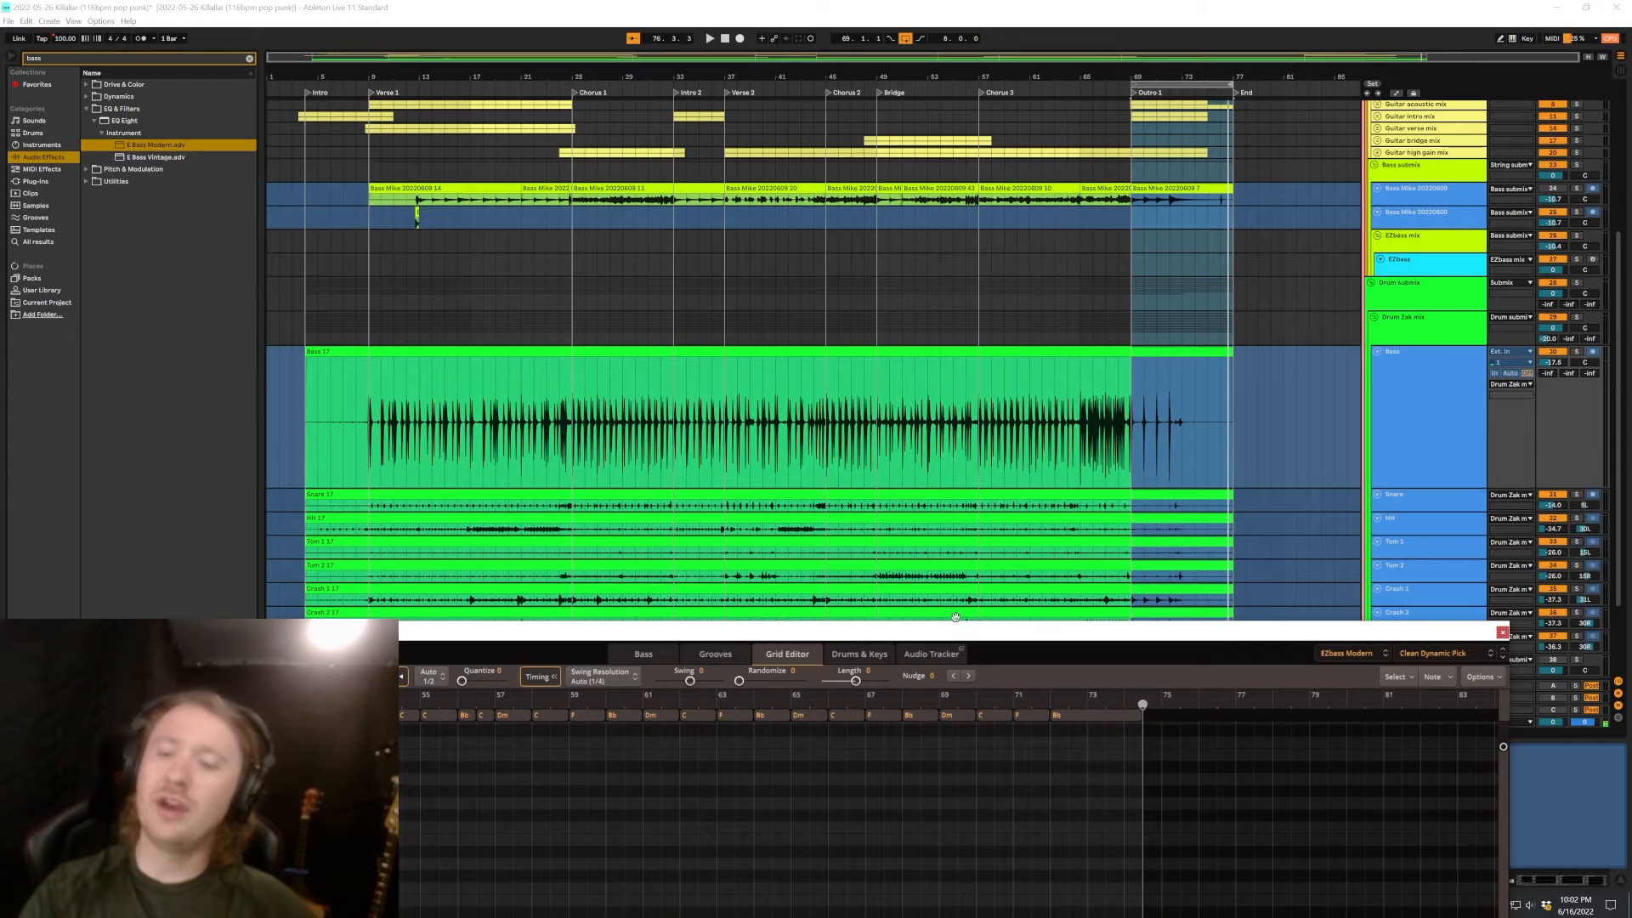
Select the whole song from the Intro marker to the End marker across the tracks and play it from the start.
drag(956, 618, 993, 81)
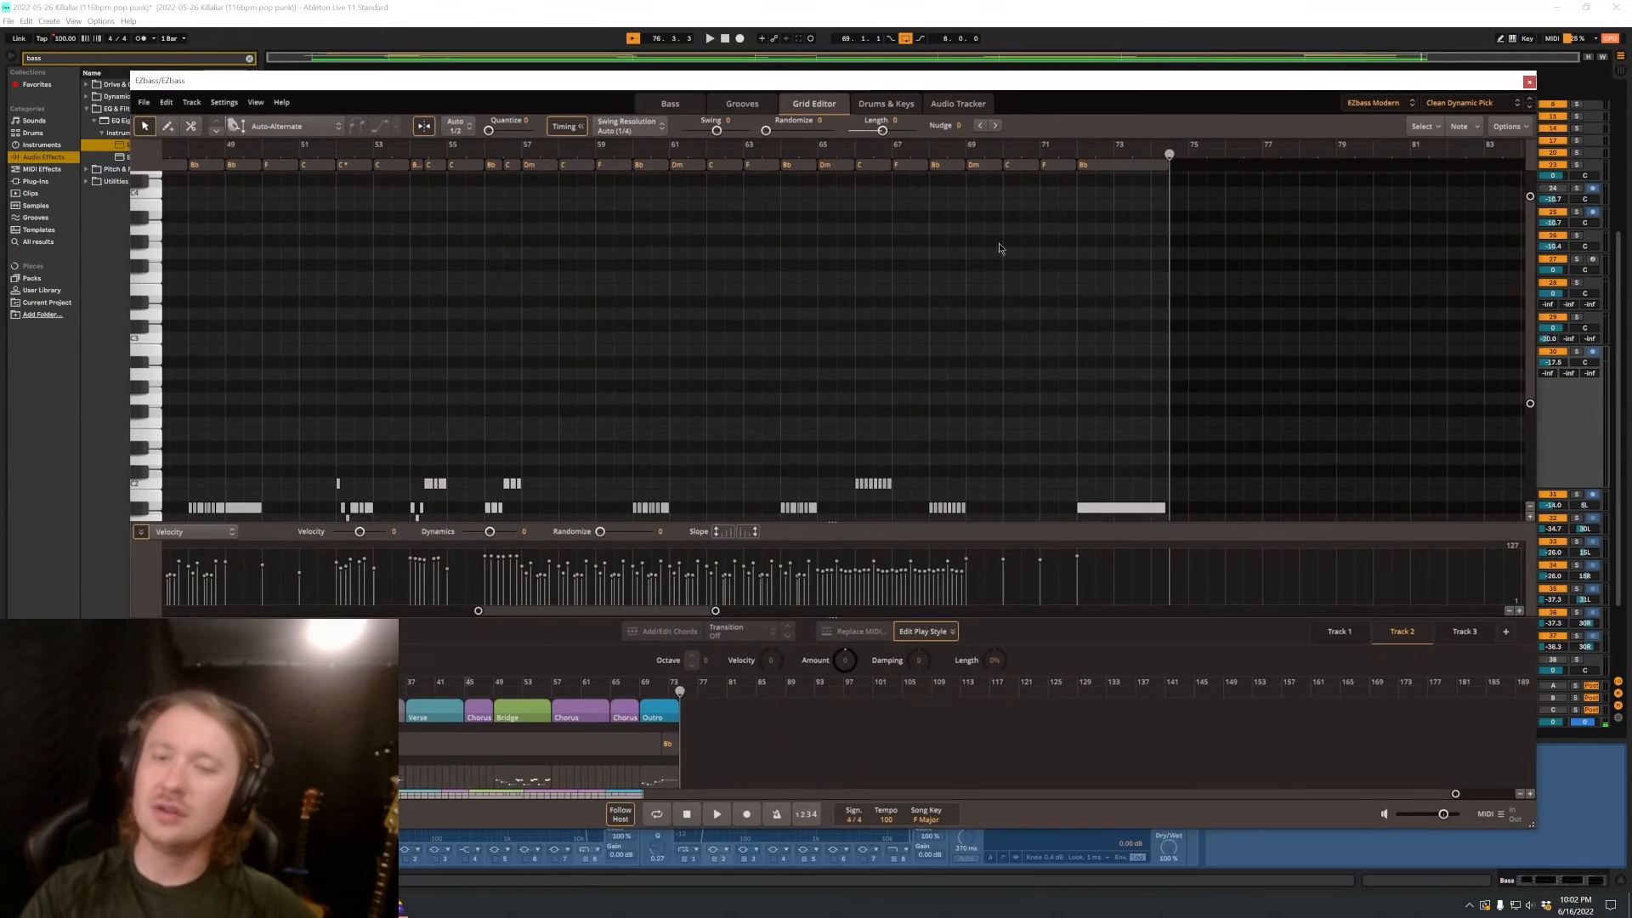
scroll(1003, 281, down, 4)
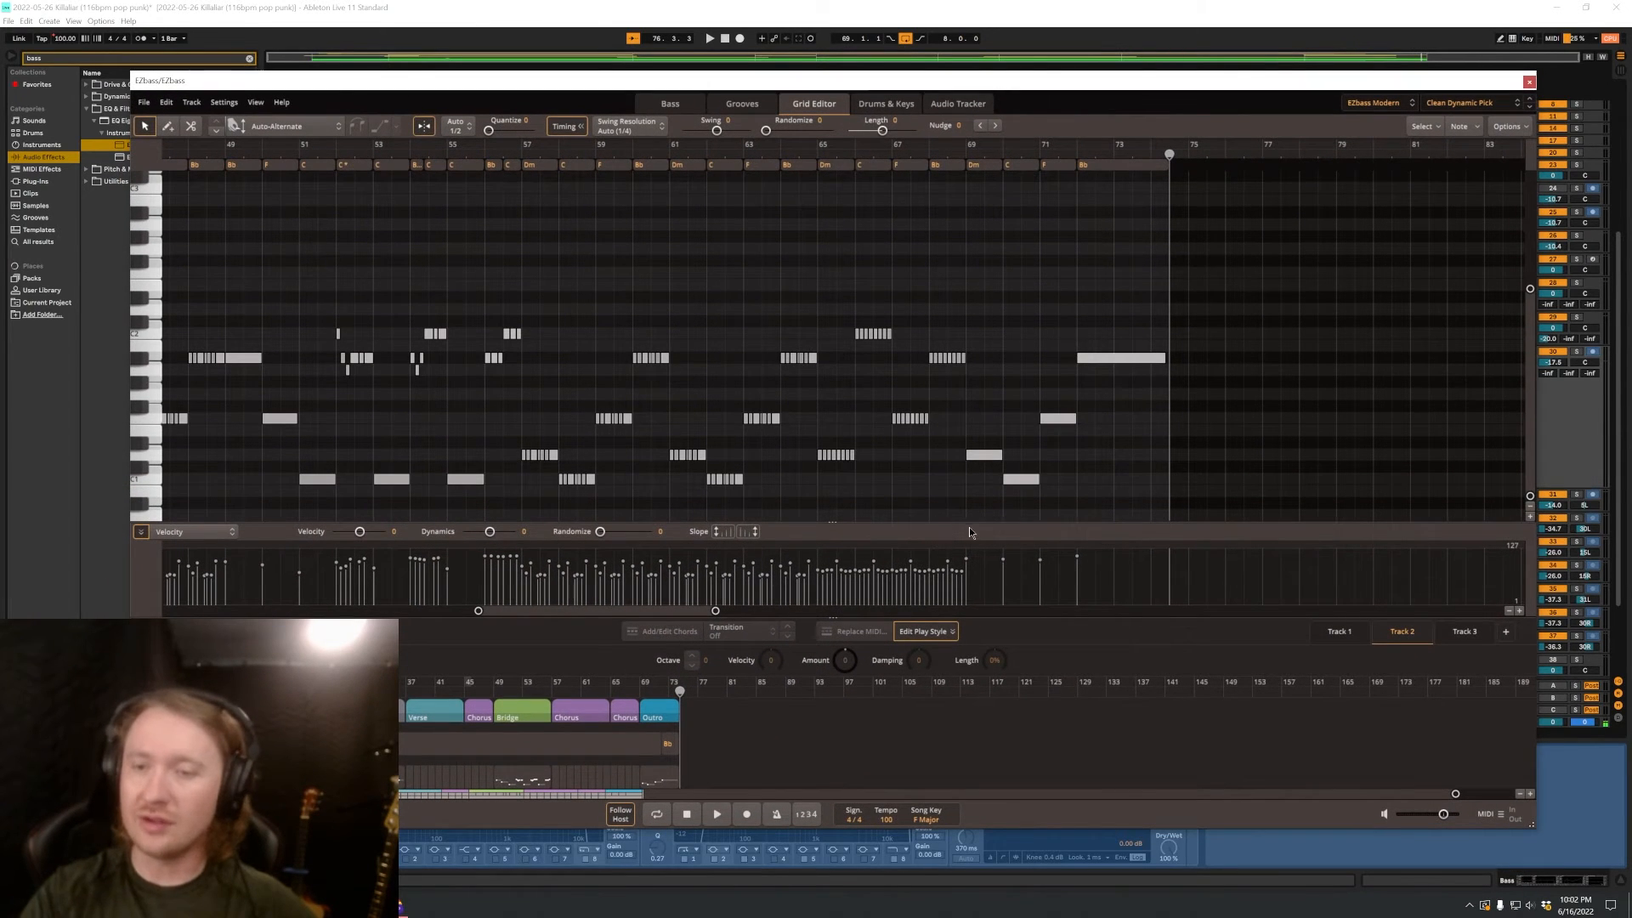
scroll(999, 444, up, 2)
scroll(979, 446, down, 4)
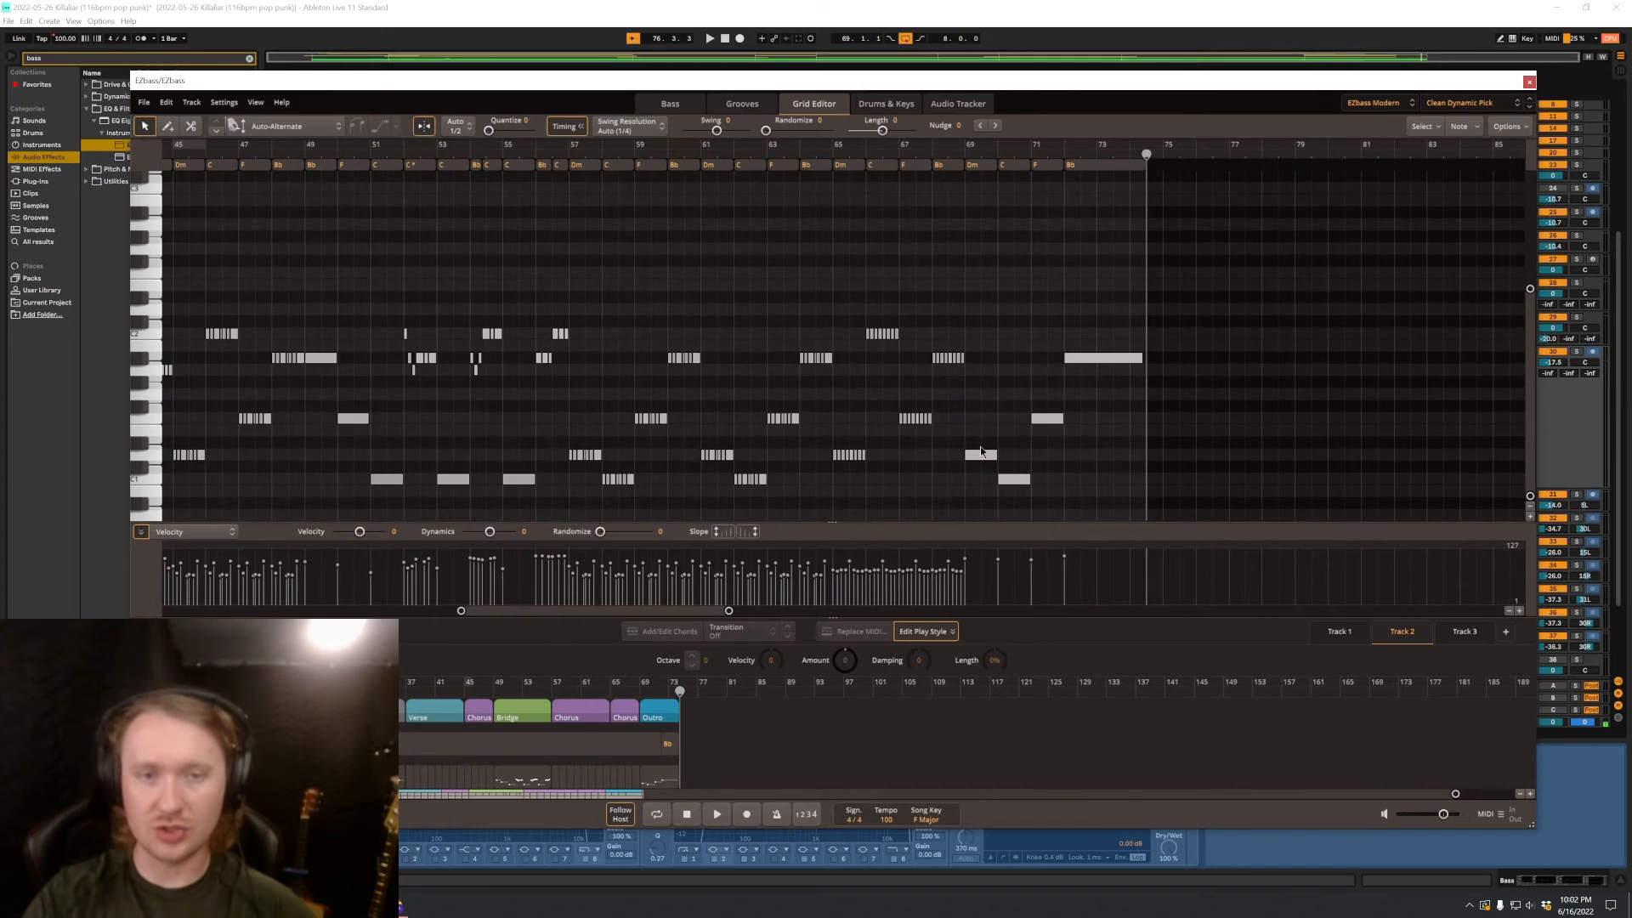
double_click(948, 88)
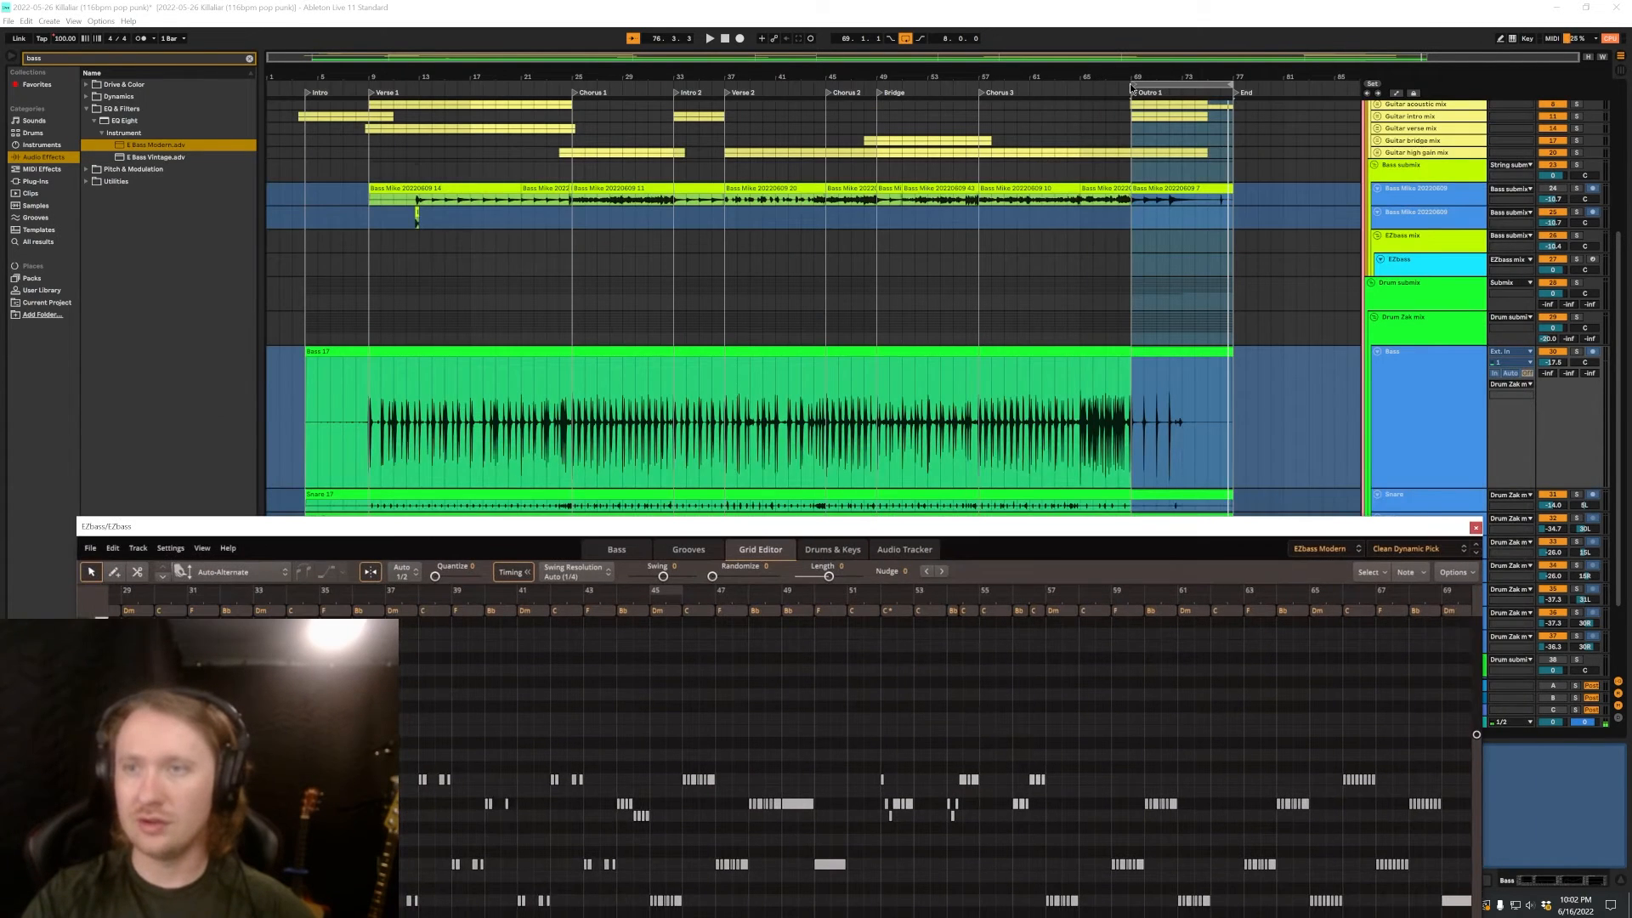
drag(1132, 136, 311, 136)
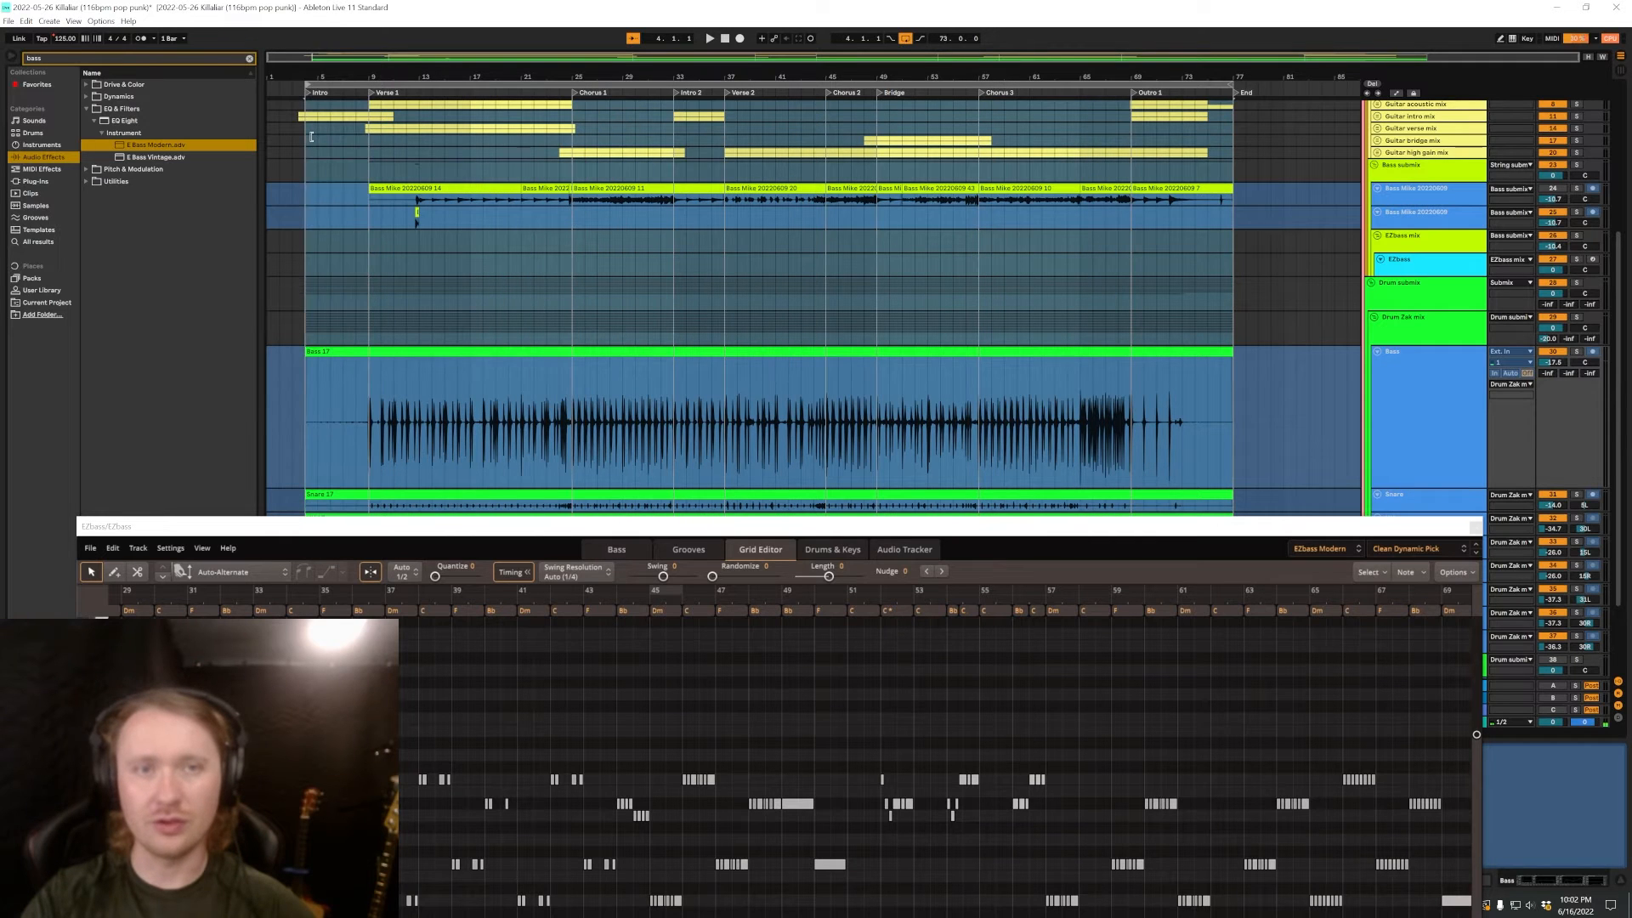
key(space)
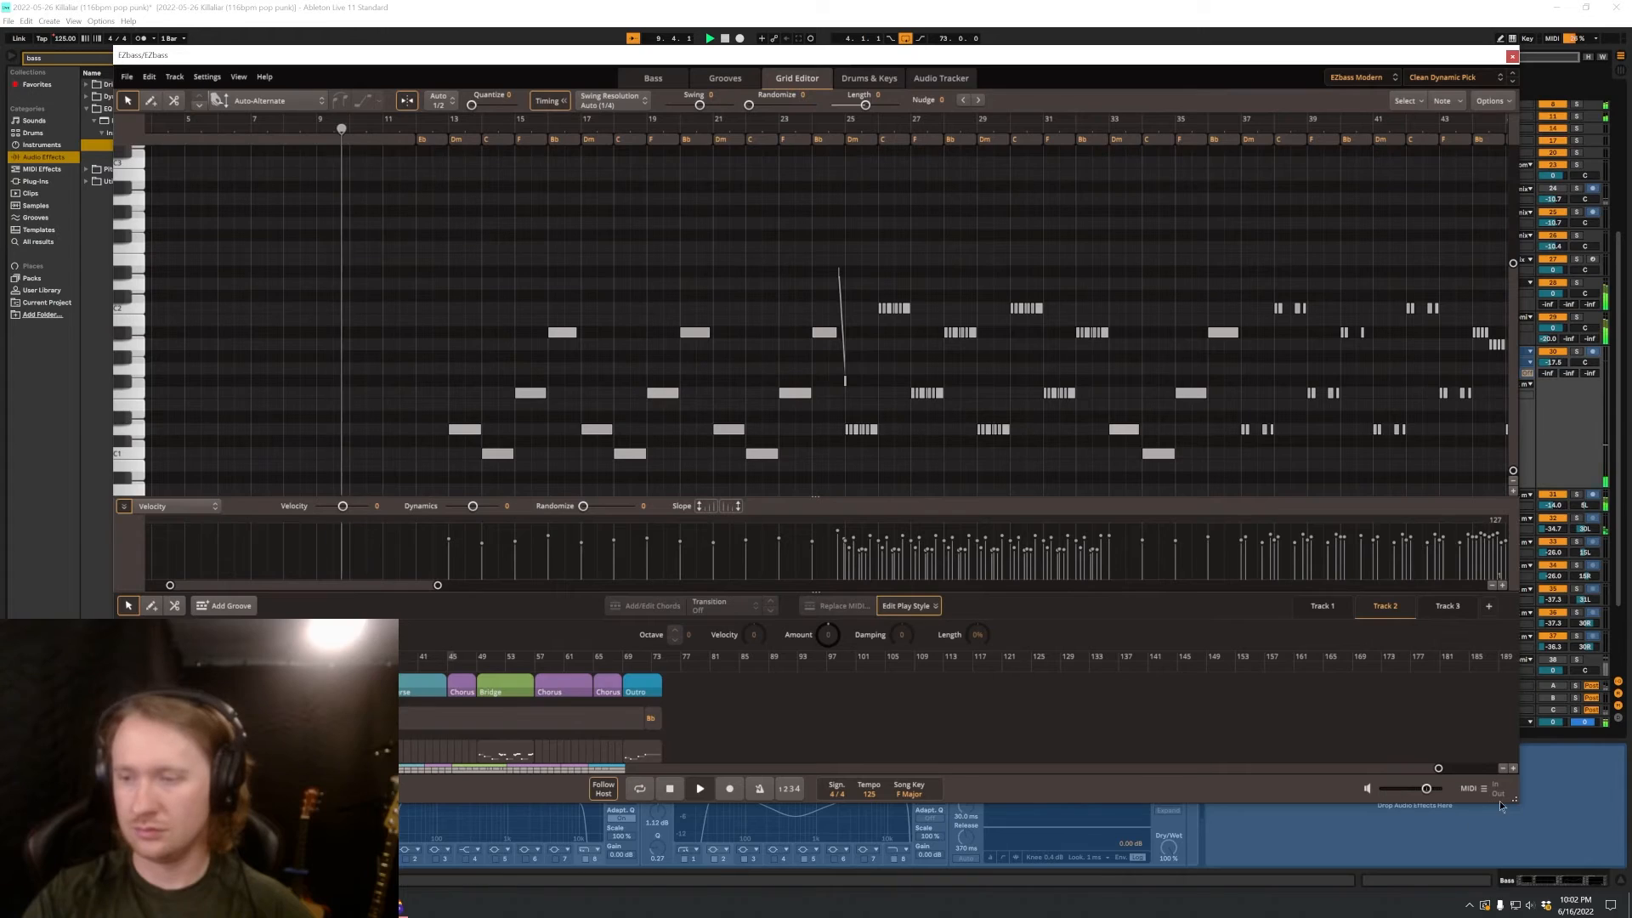
Watch the bass fretboard during playback in a smaller EZbass window and review the grid notes.
drag(1514, 800, 1399, 483)
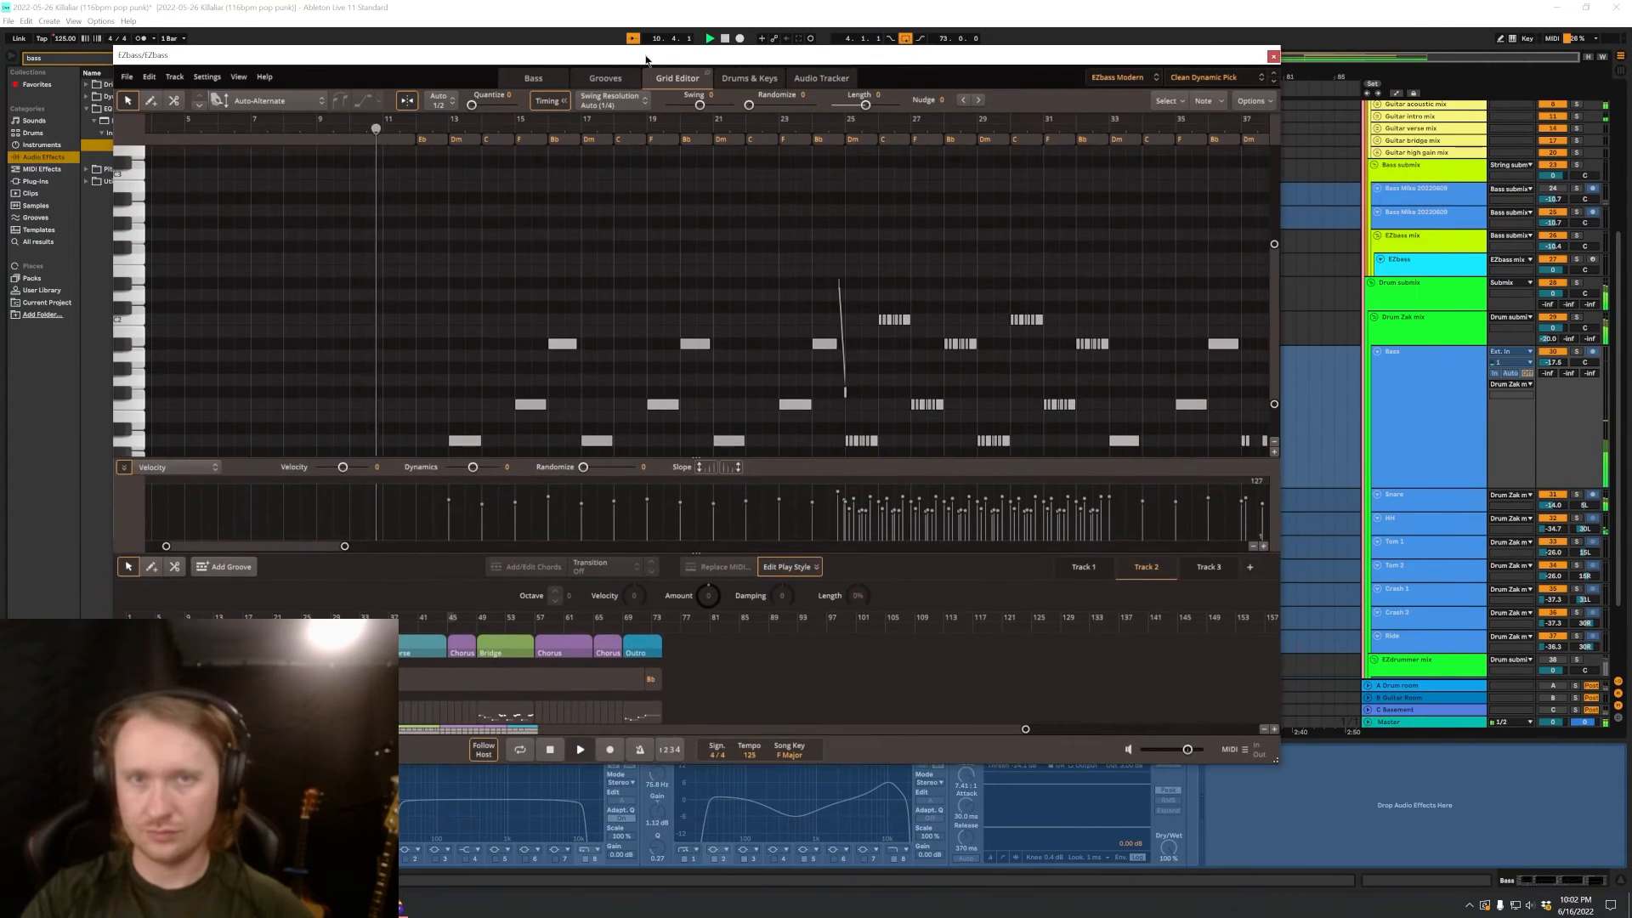
click(555, 77)
drag(574, 62, 660, 103)
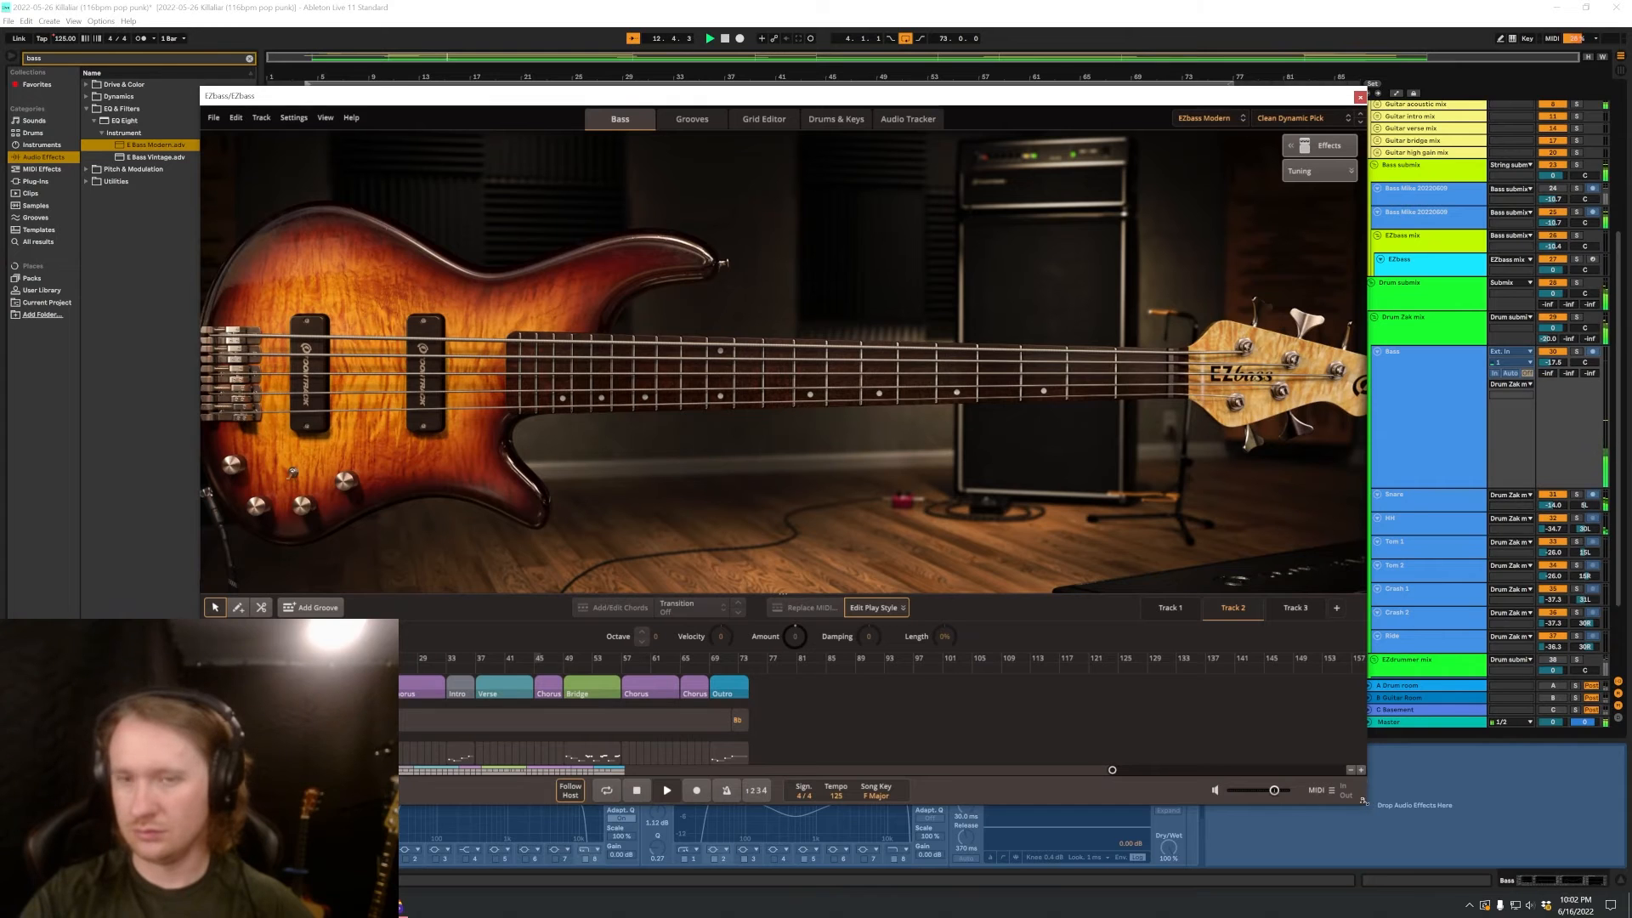
drag(1368, 806, 1275, 760)
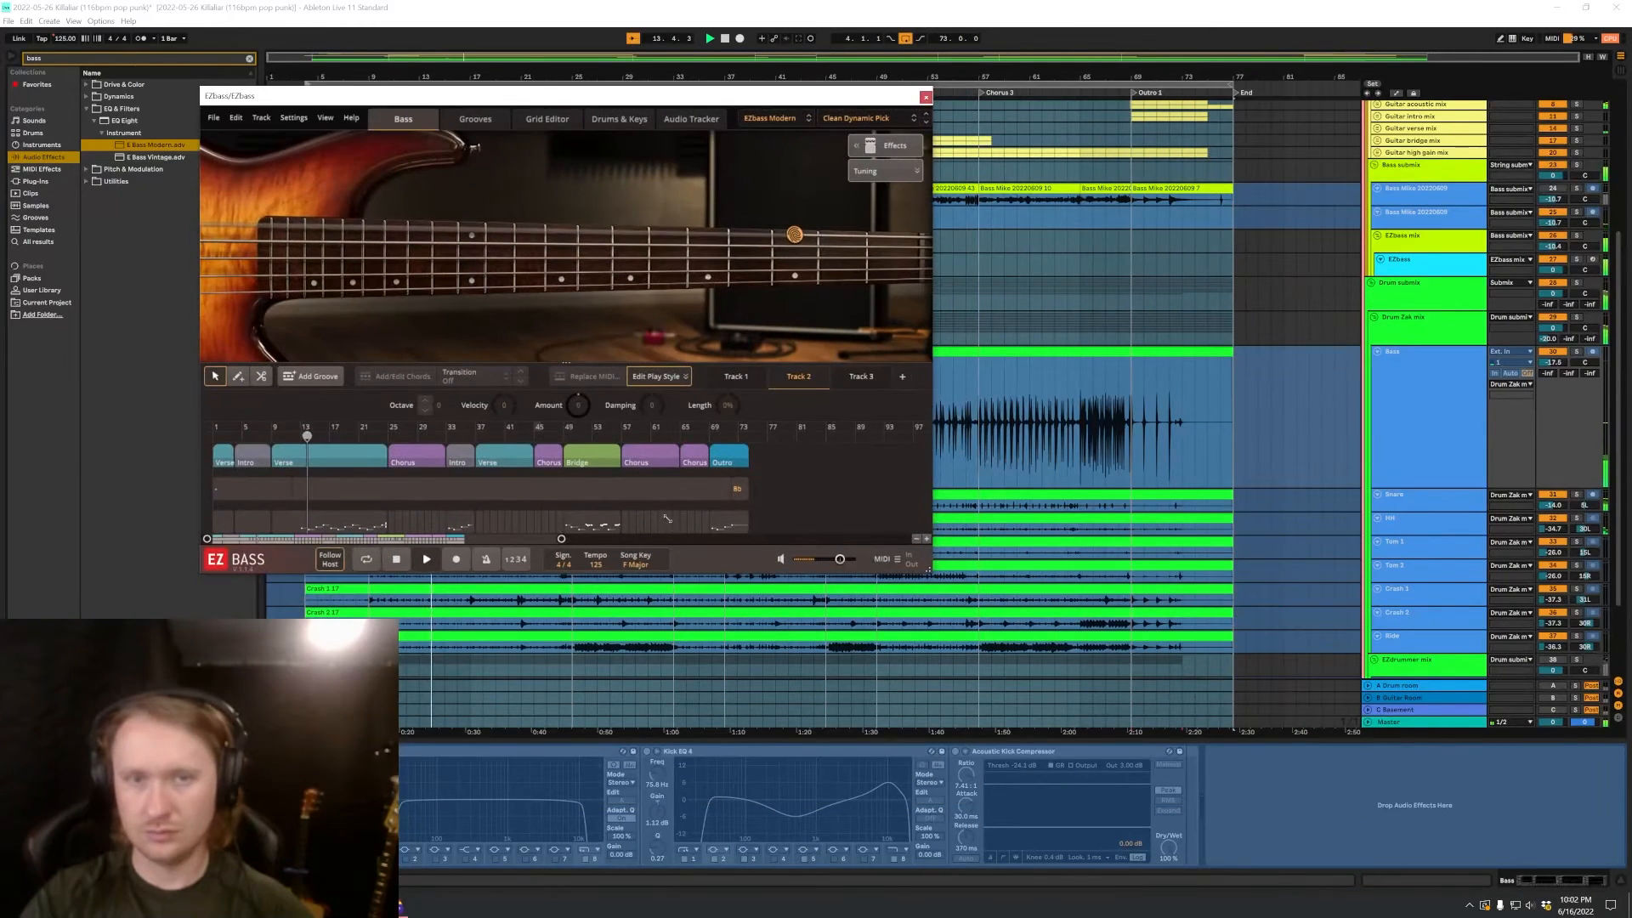
drag(577, 96, 1122, 254)
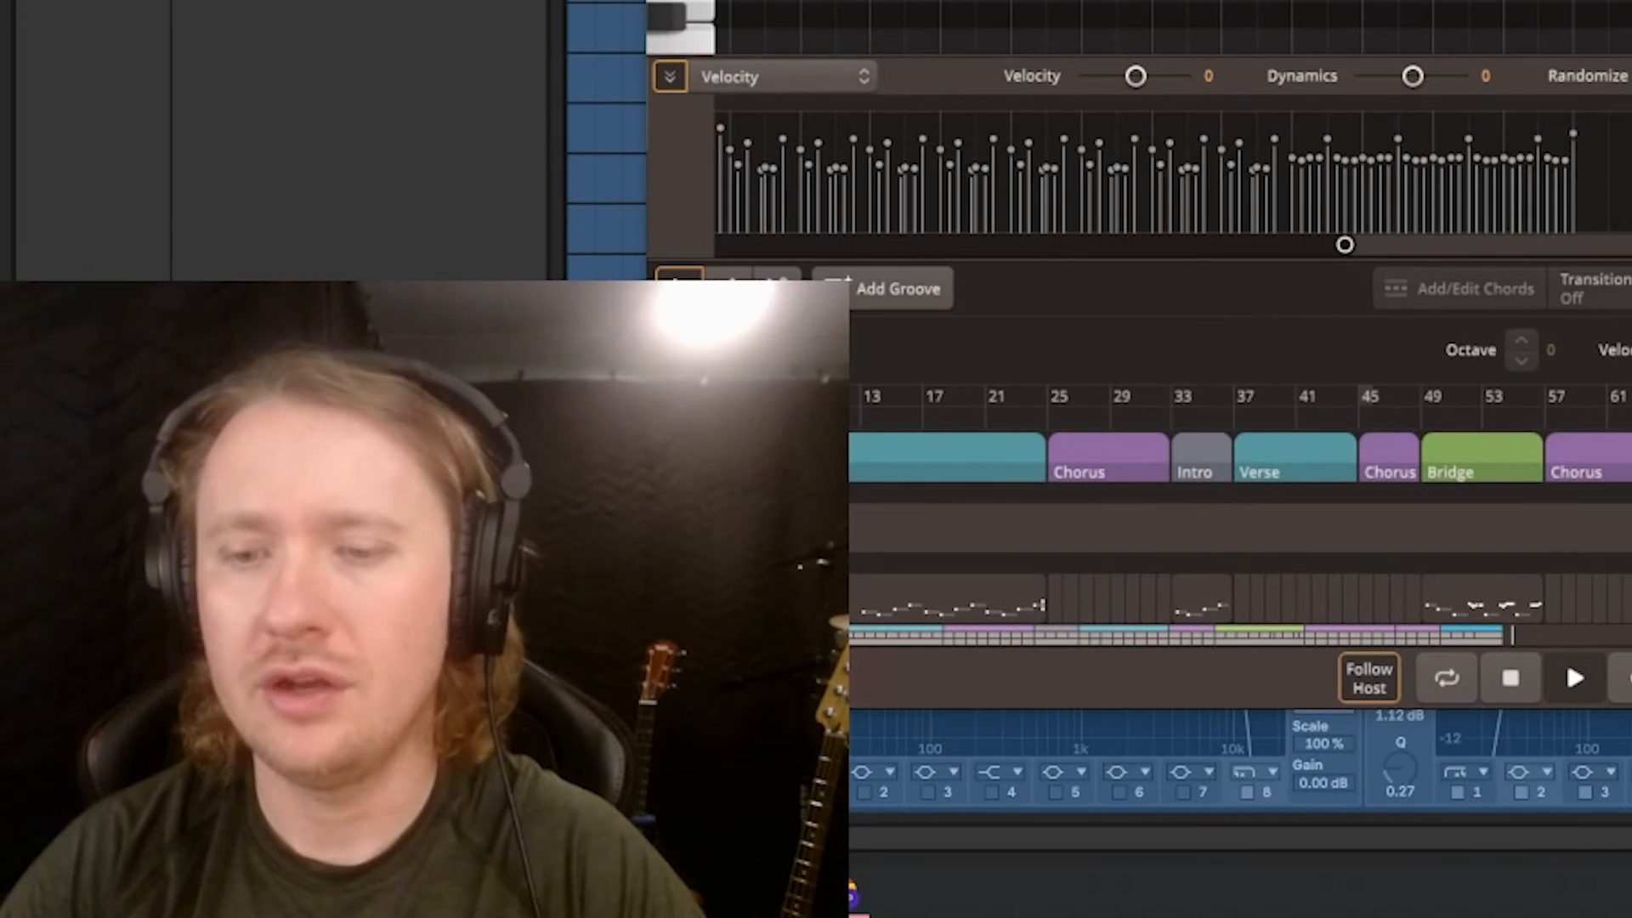
click(1534, 687)
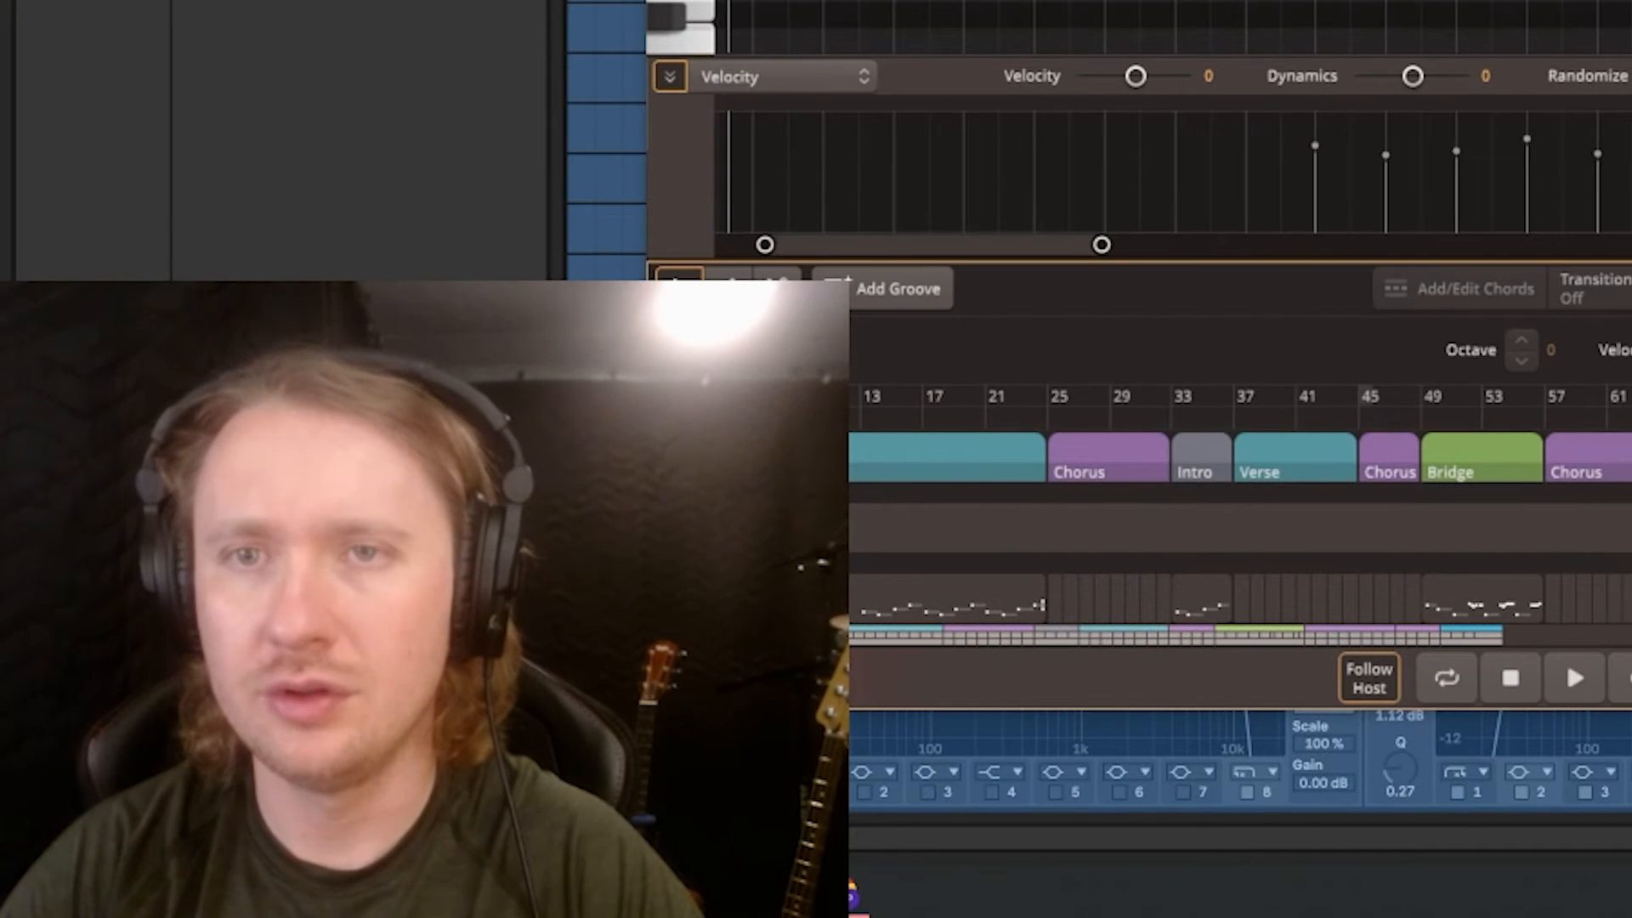
key(space)
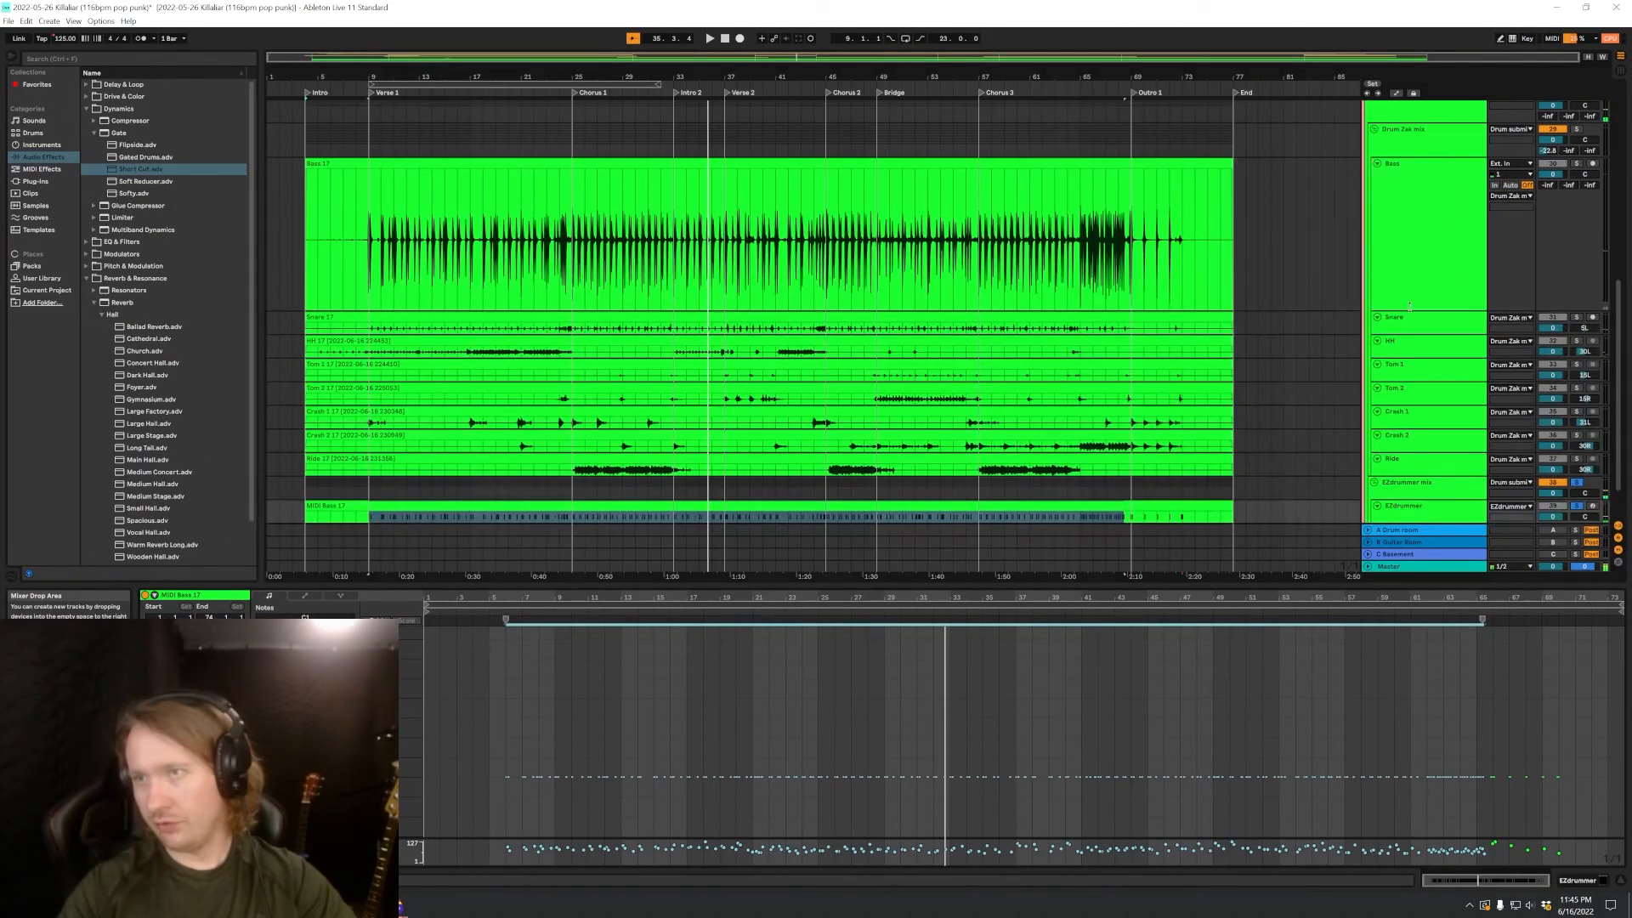
Convert the Snare 17 clip with Convert Drums to New MIDI Track and move the new track below the EZdrummer track.
drag(1409, 306, 1405, 187)
click(1393, 204)
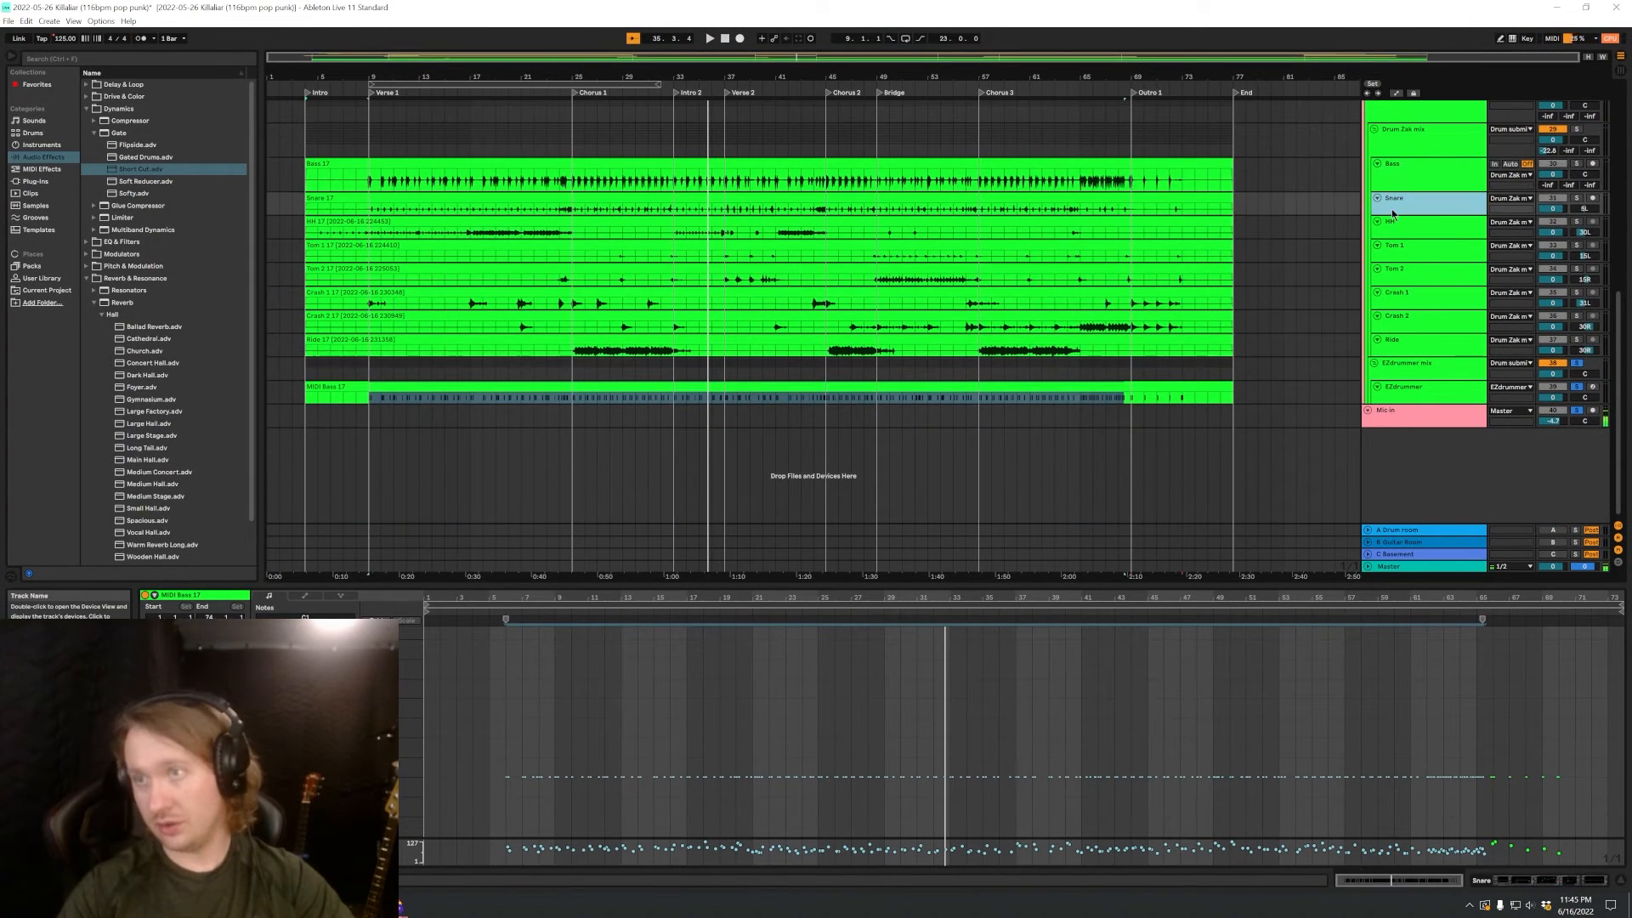
right_click(1392, 213)
right_click(1009, 204)
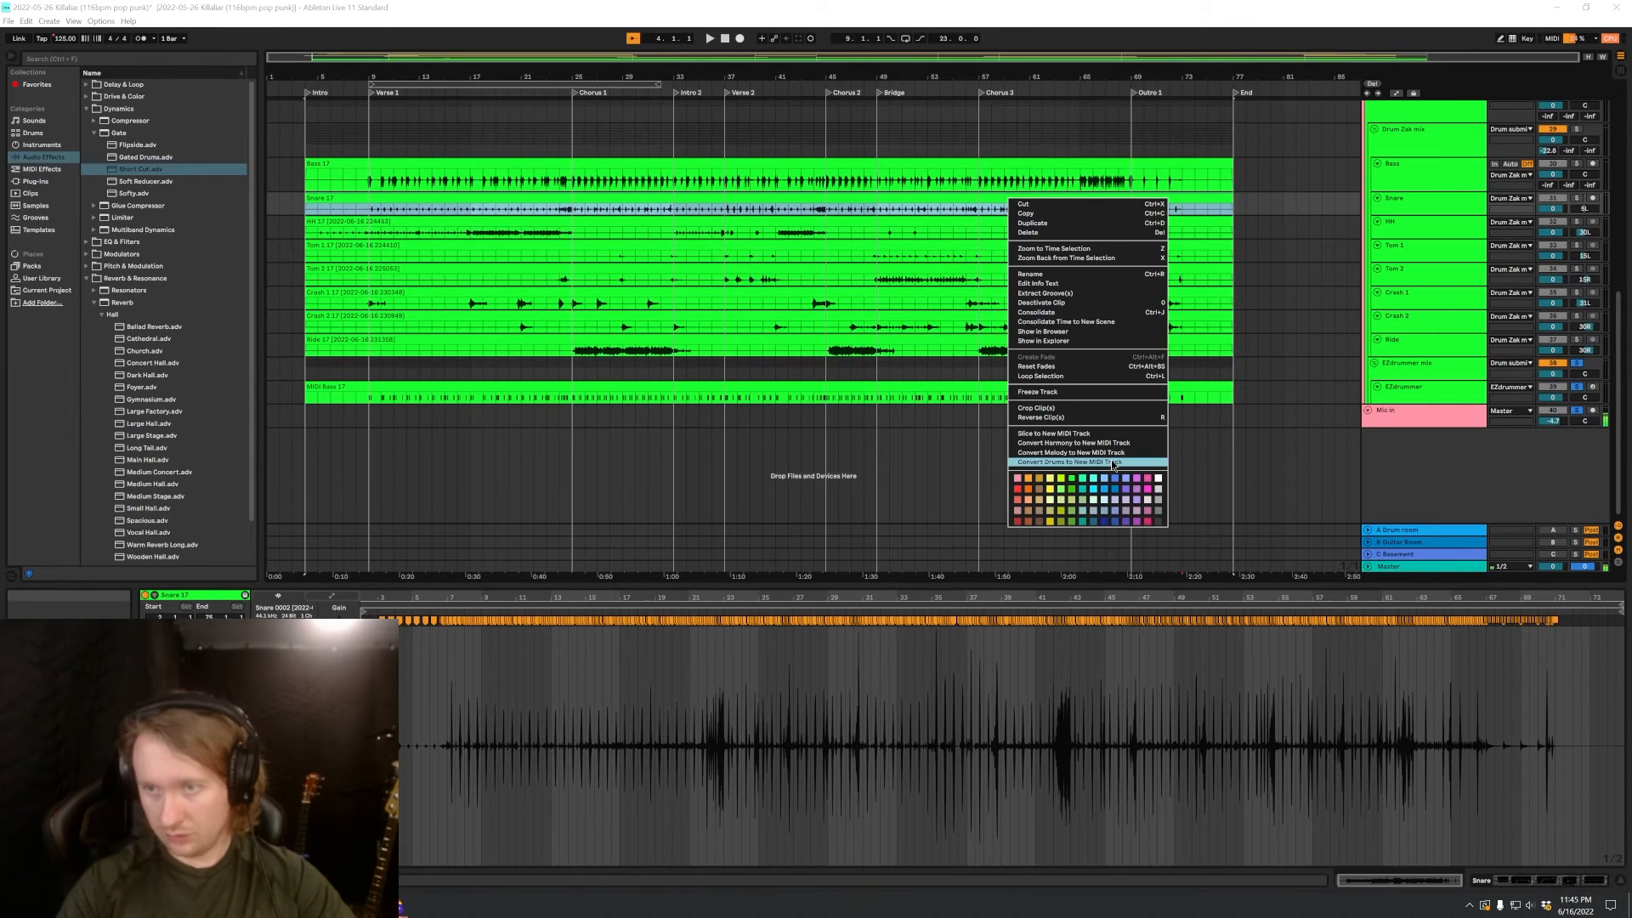
click(1110, 460)
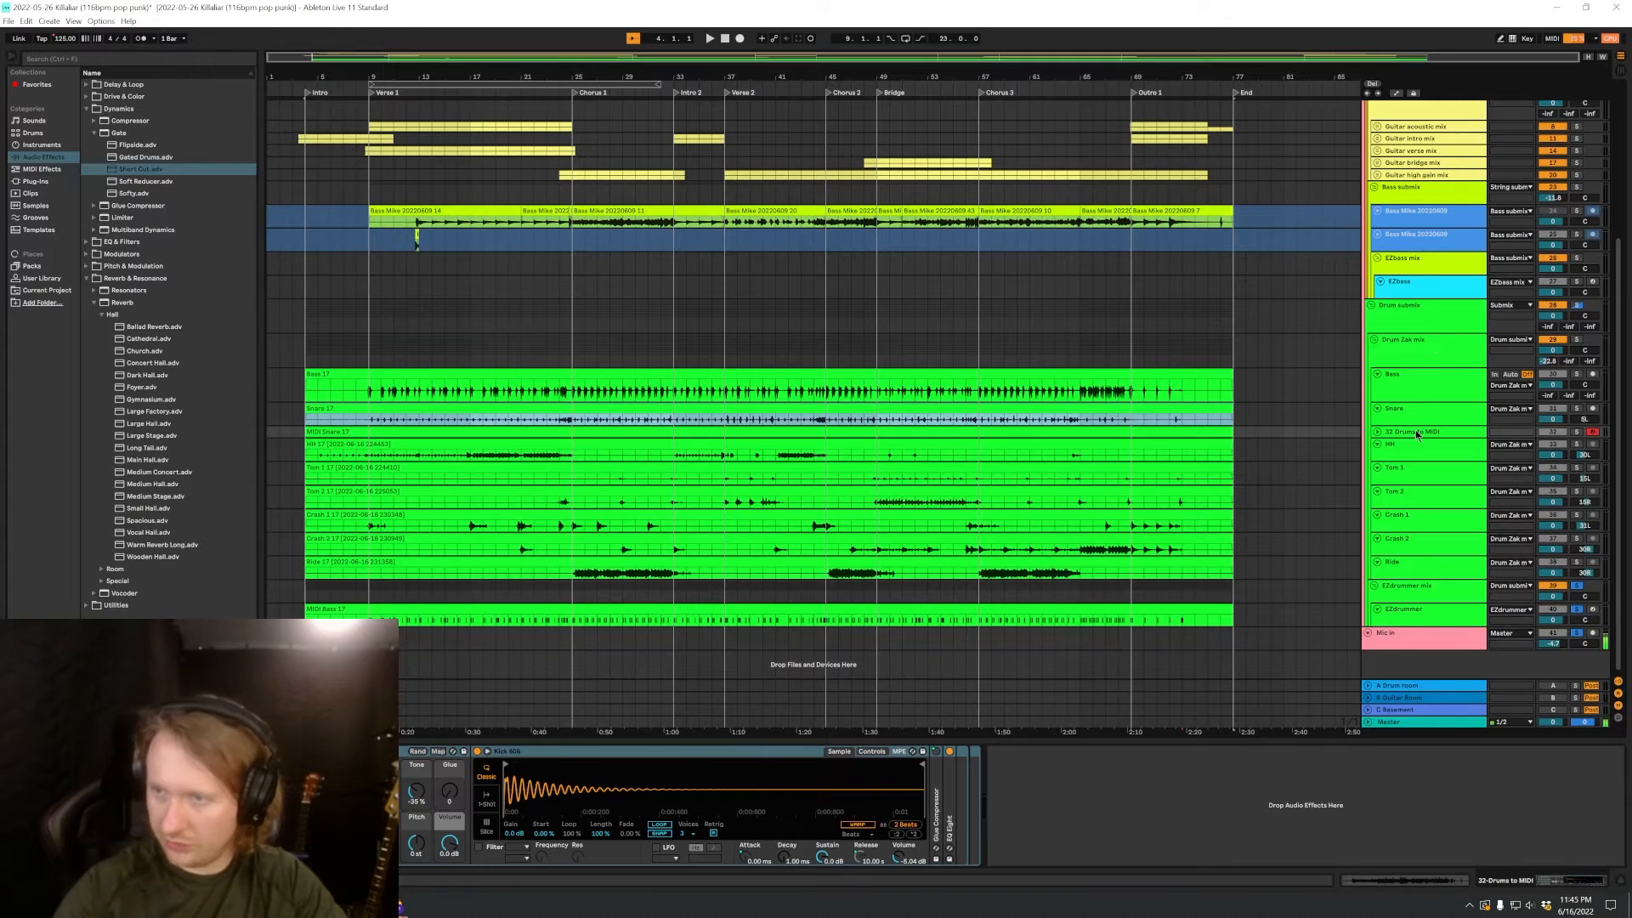
mouse_move(1417, 435)
mouse_down()
mouse_move(1407, 648)
mouse_move(1378, 632)
mouse_up()
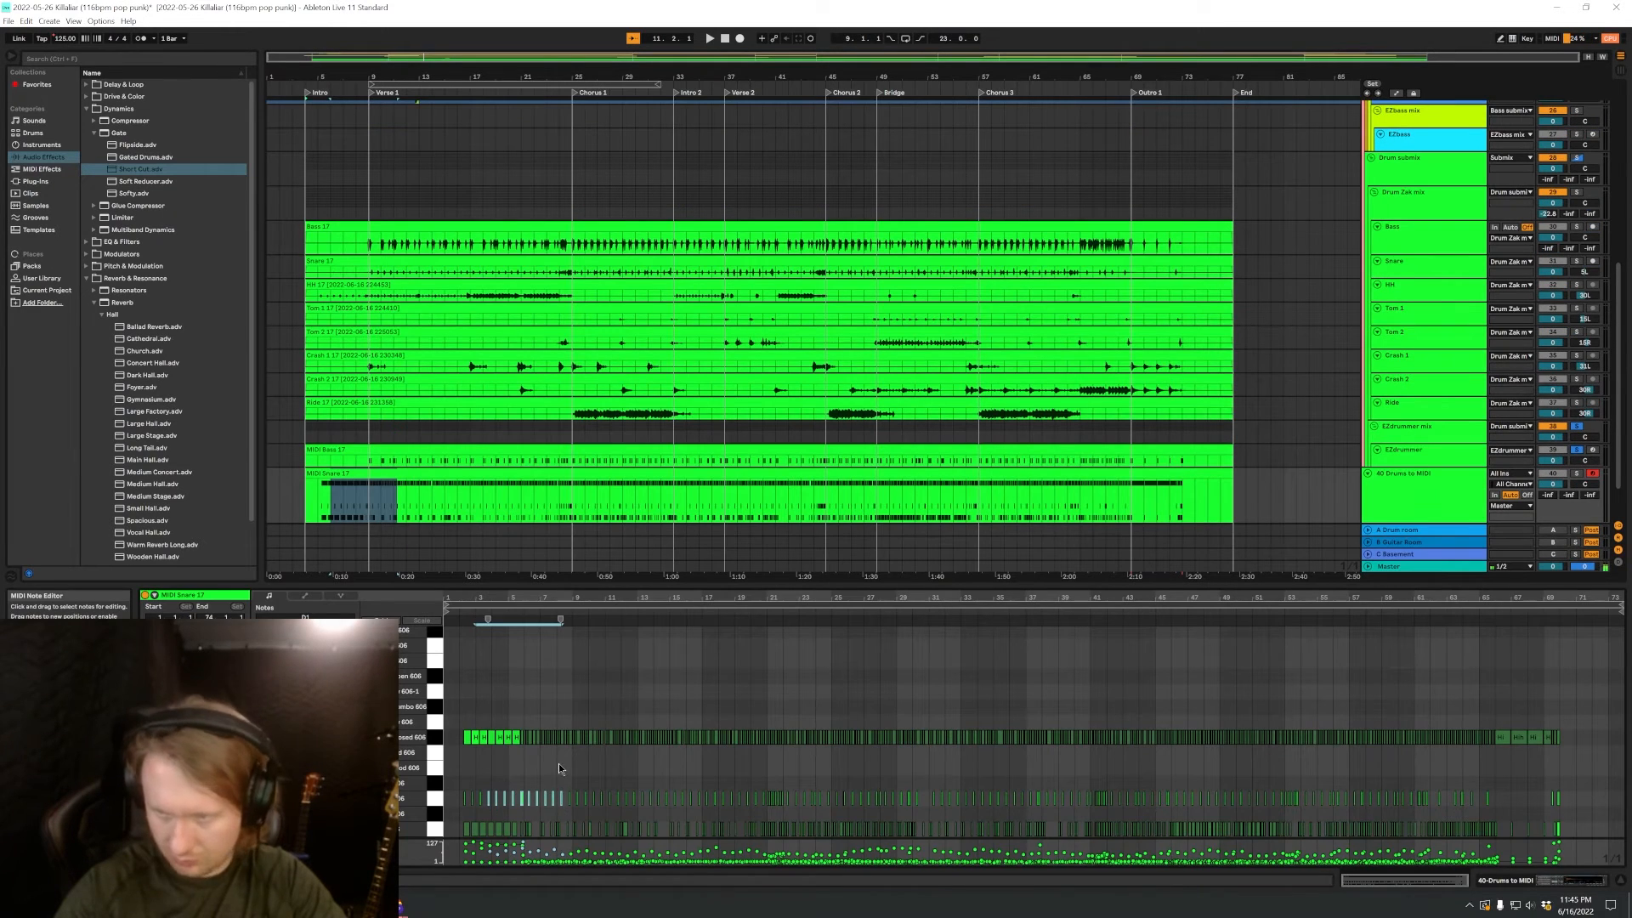
Delete all closed hi-hat and kick notes from the MIDI Snare 17 clip, keeping only the snare row.
click(538, 767)
drag(513, 740, 1525, 747)
key(Delete)
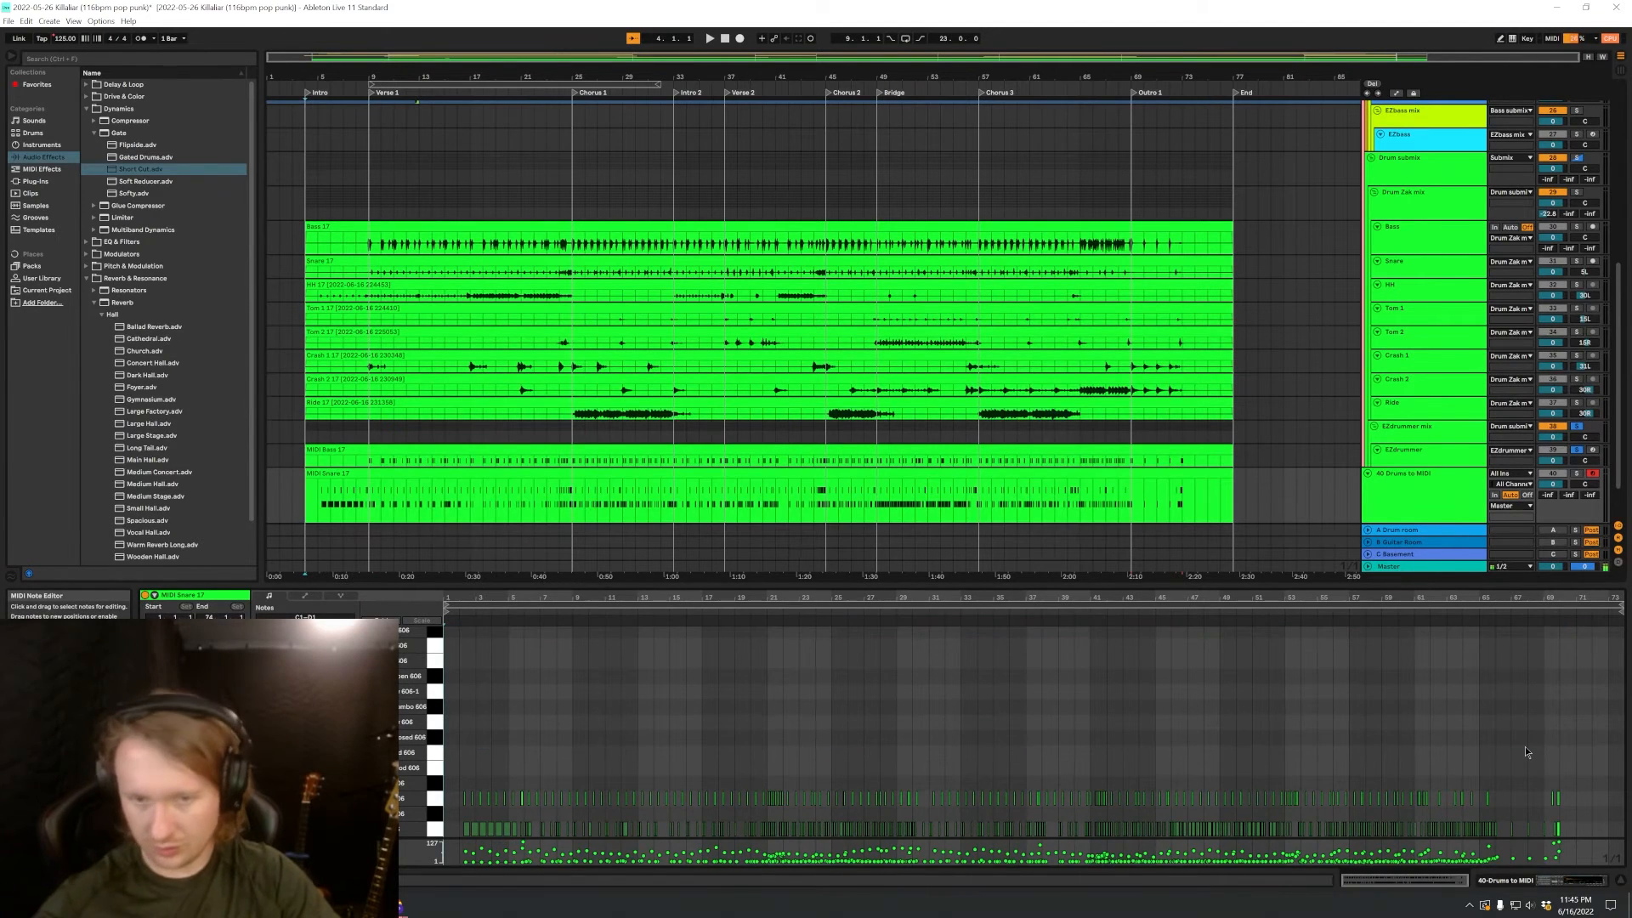
drag(462, 825, 1557, 829)
key(Delete)
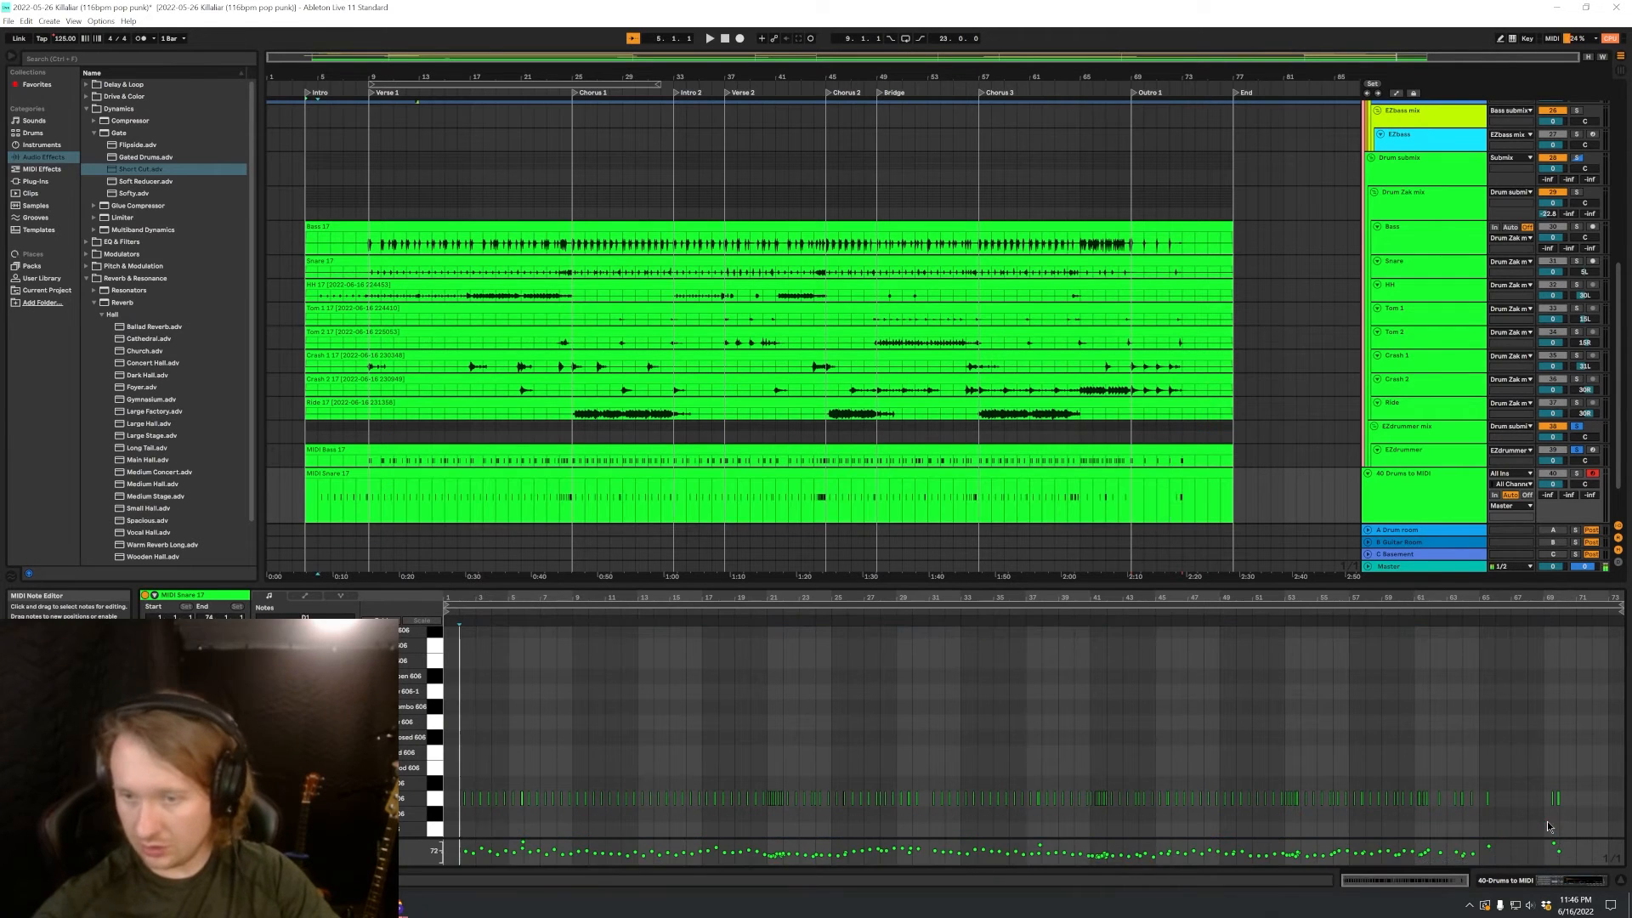
Try to copy all notes of the MIDI Snare 17 clip into the start of the MIDI Bass 17 clip, and undo the paste.
click(361, 468)
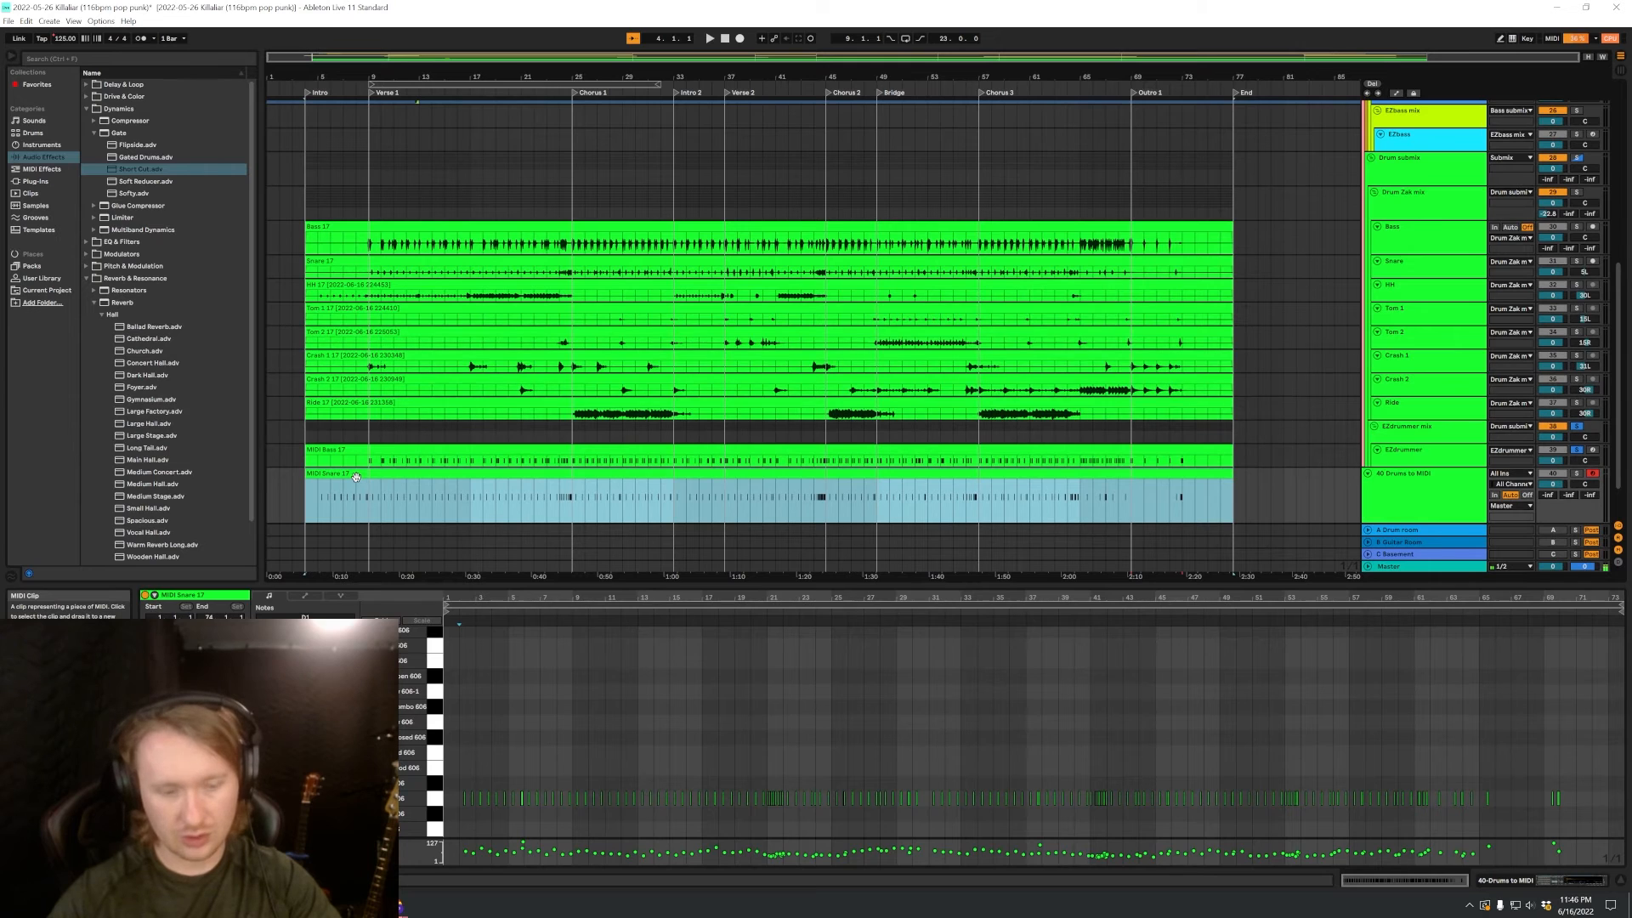
click(323, 479)
scroll(374, 370, up, 5)
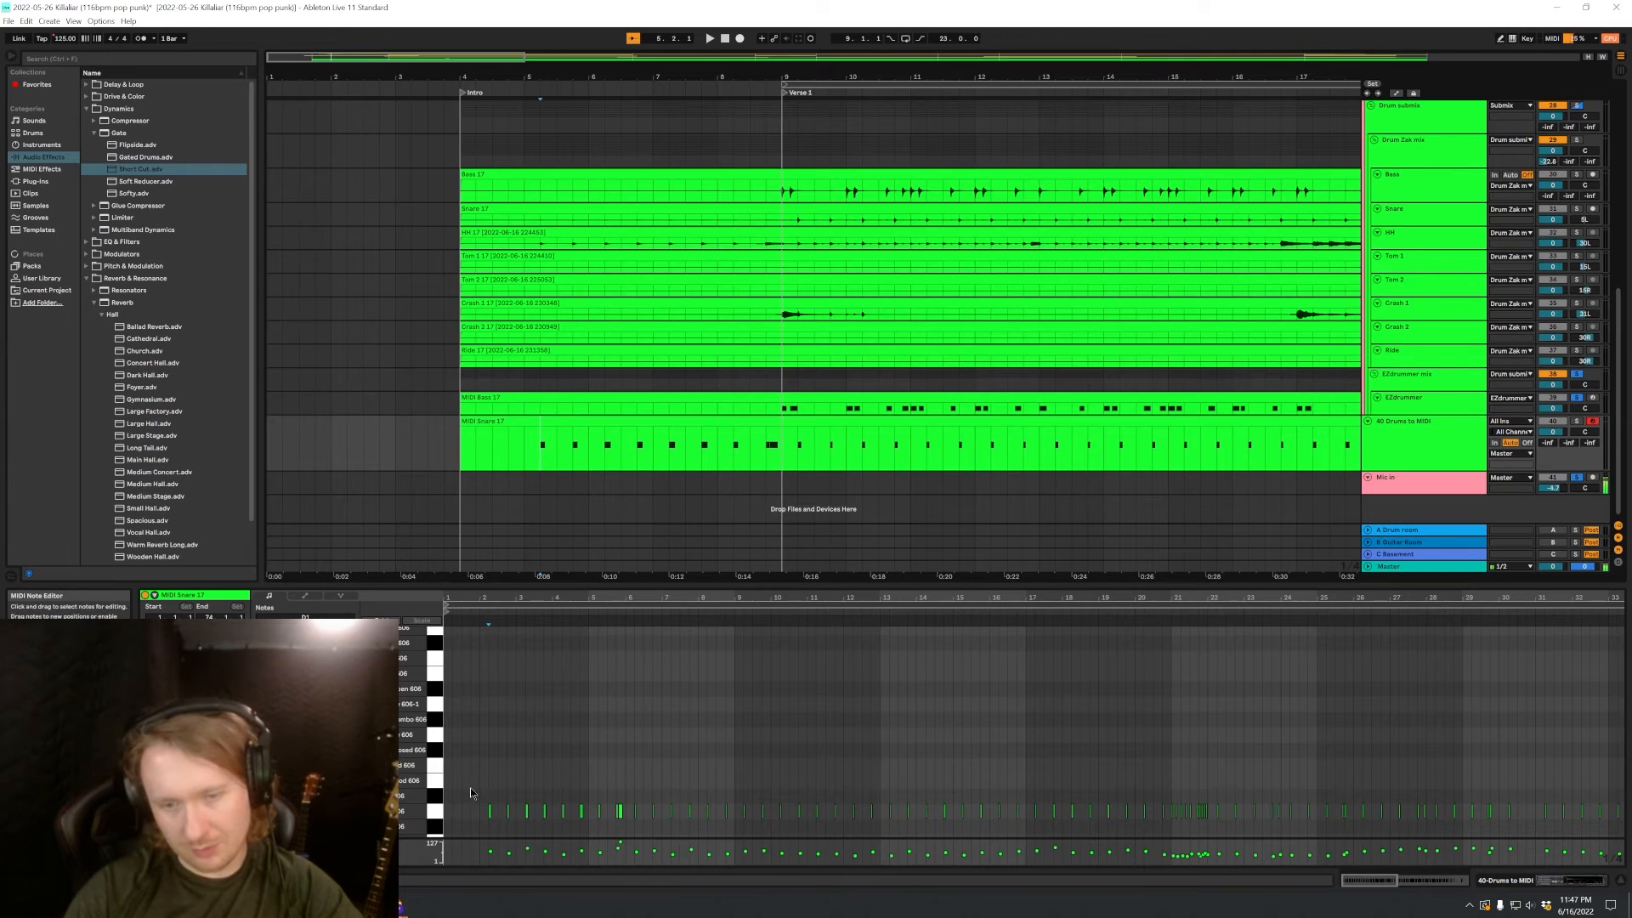
drag(479, 791, 556, 806)
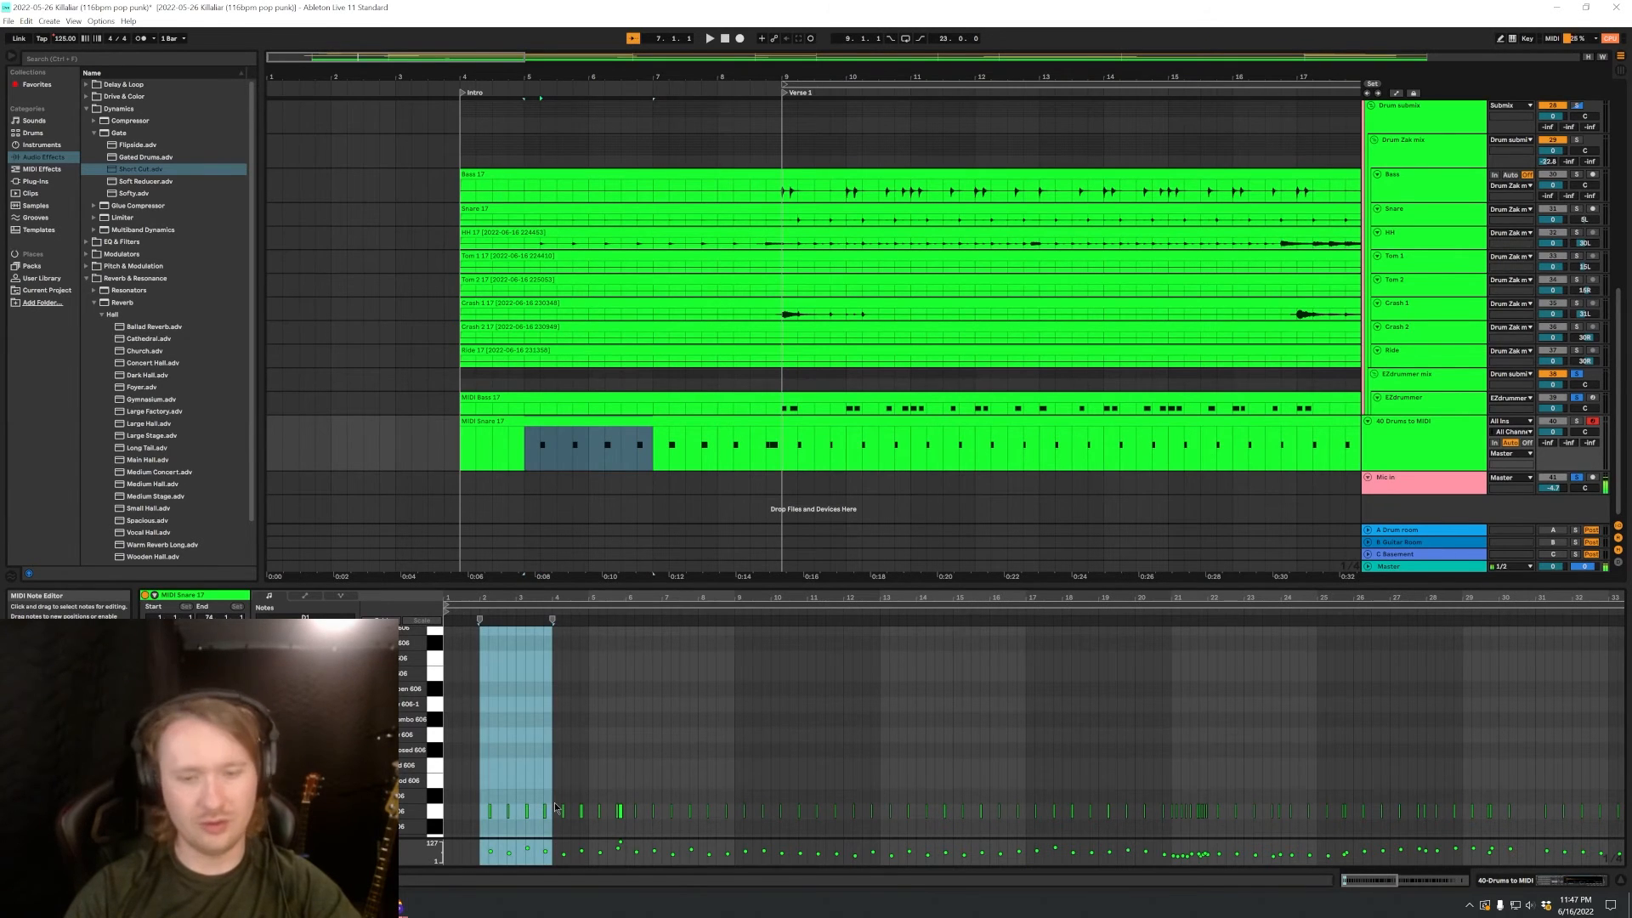
key(ctrl+a)
click(454, 799)
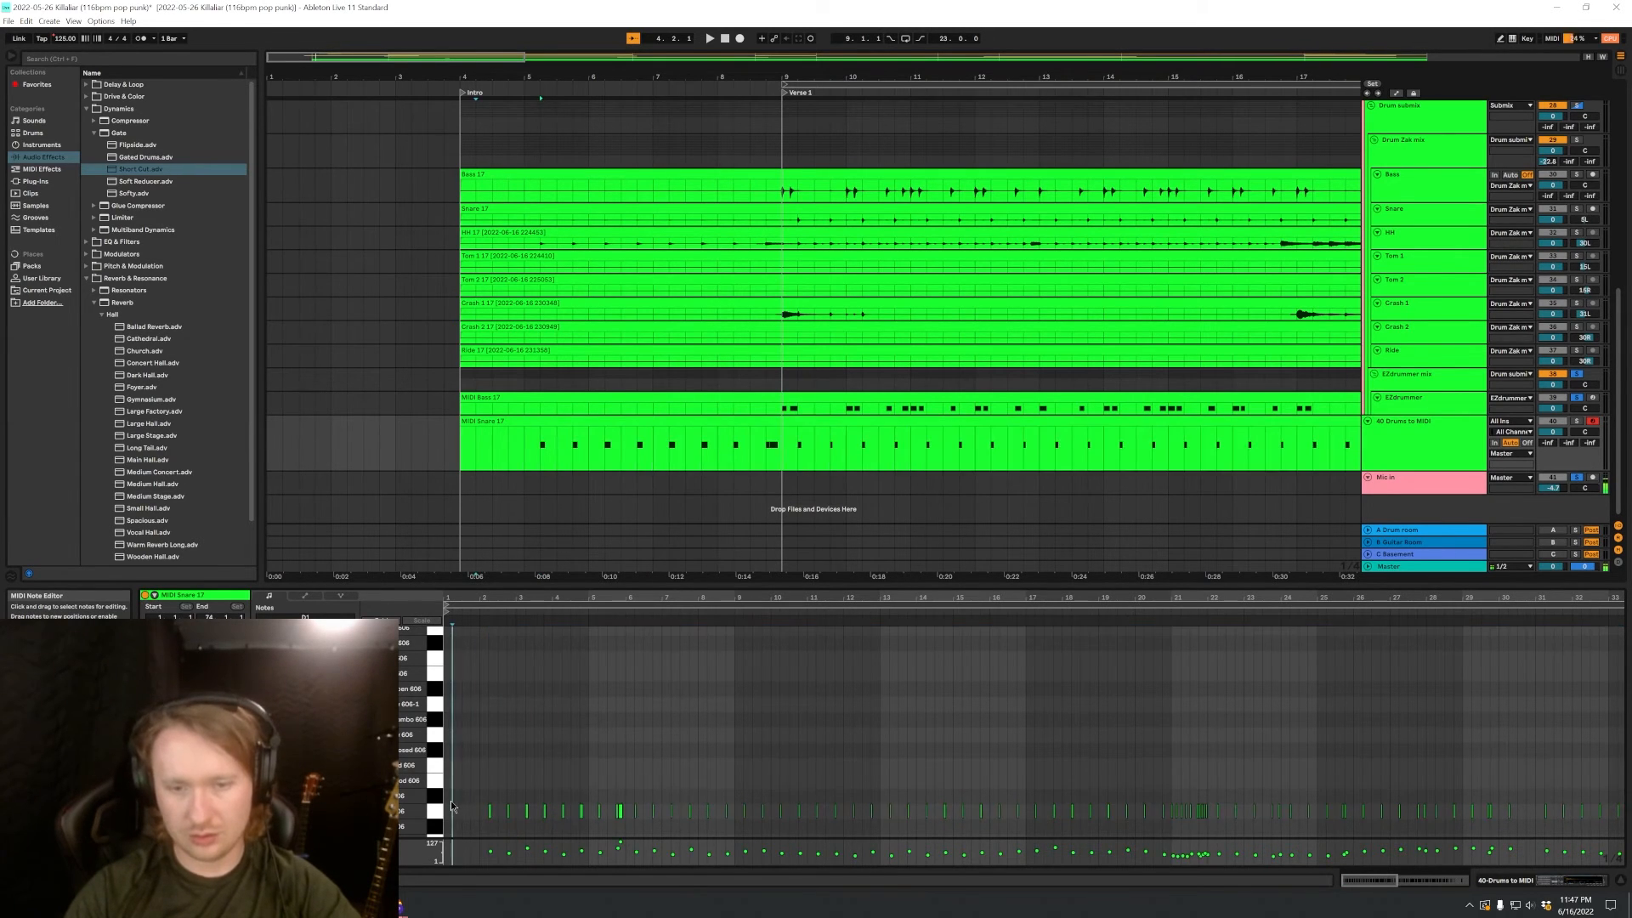
click(550, 400)
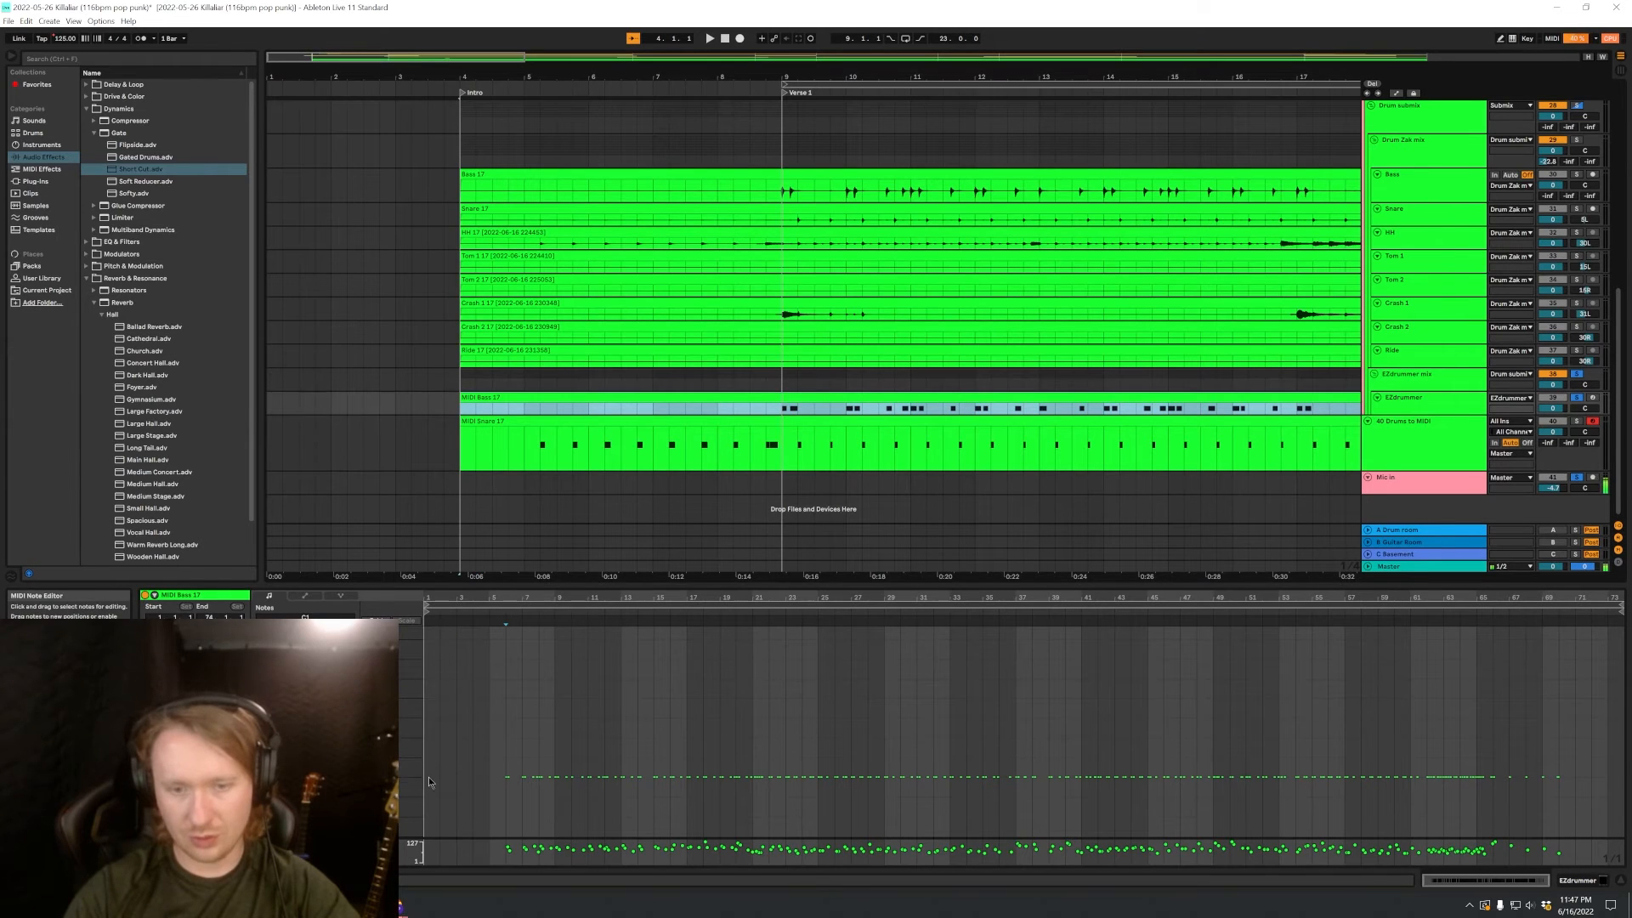
key(ctrl+v)
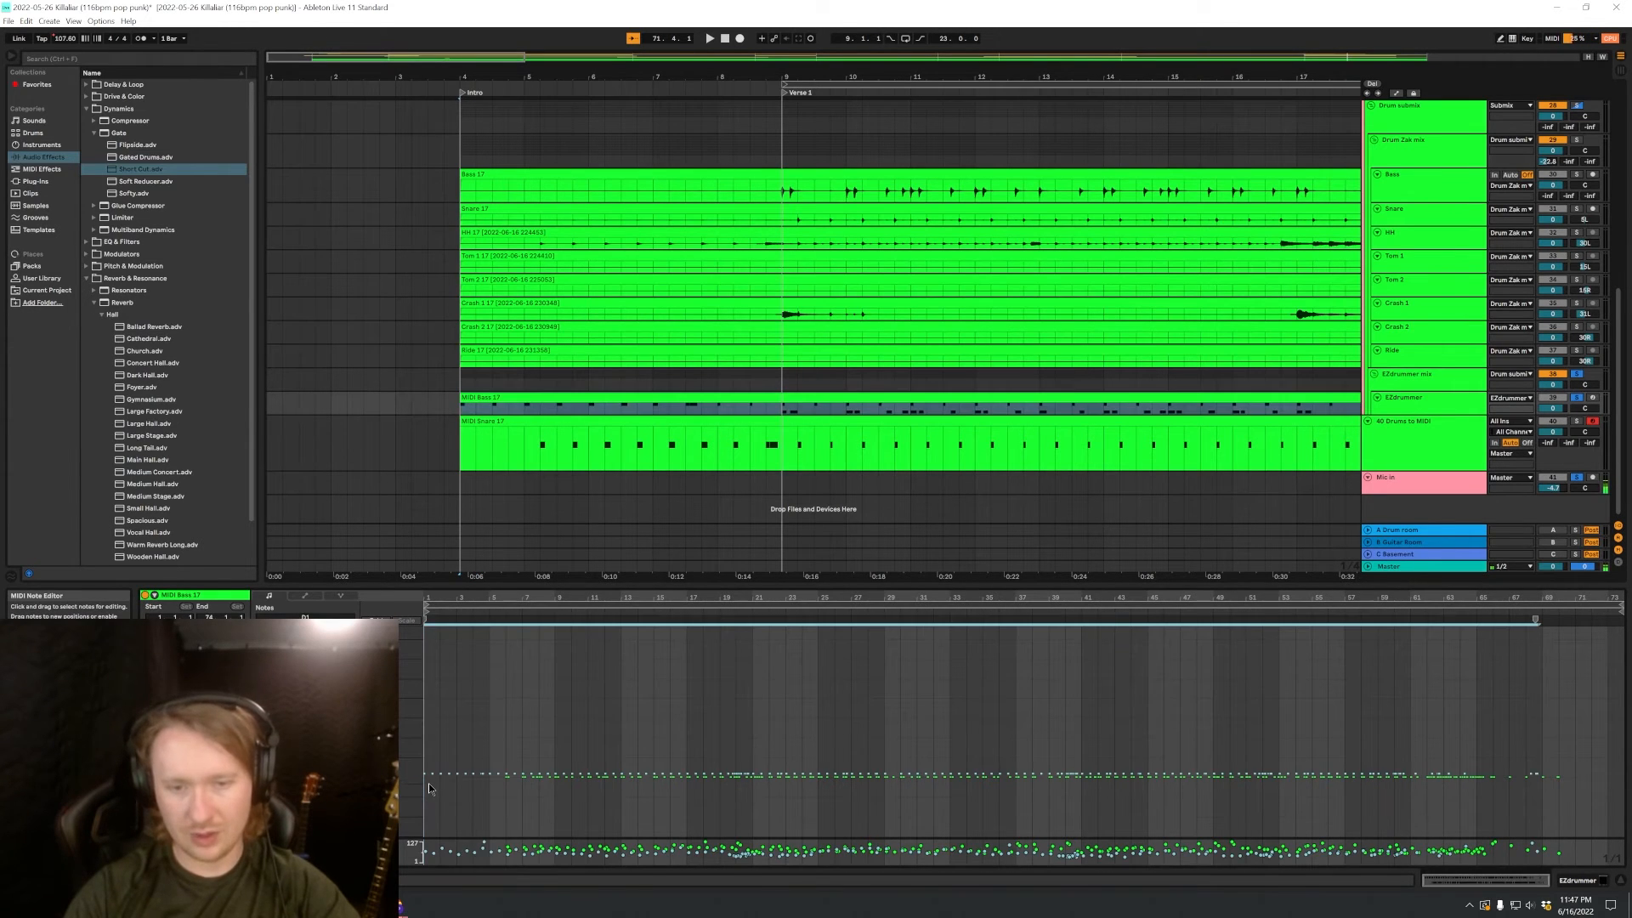
key(ctrl+z)
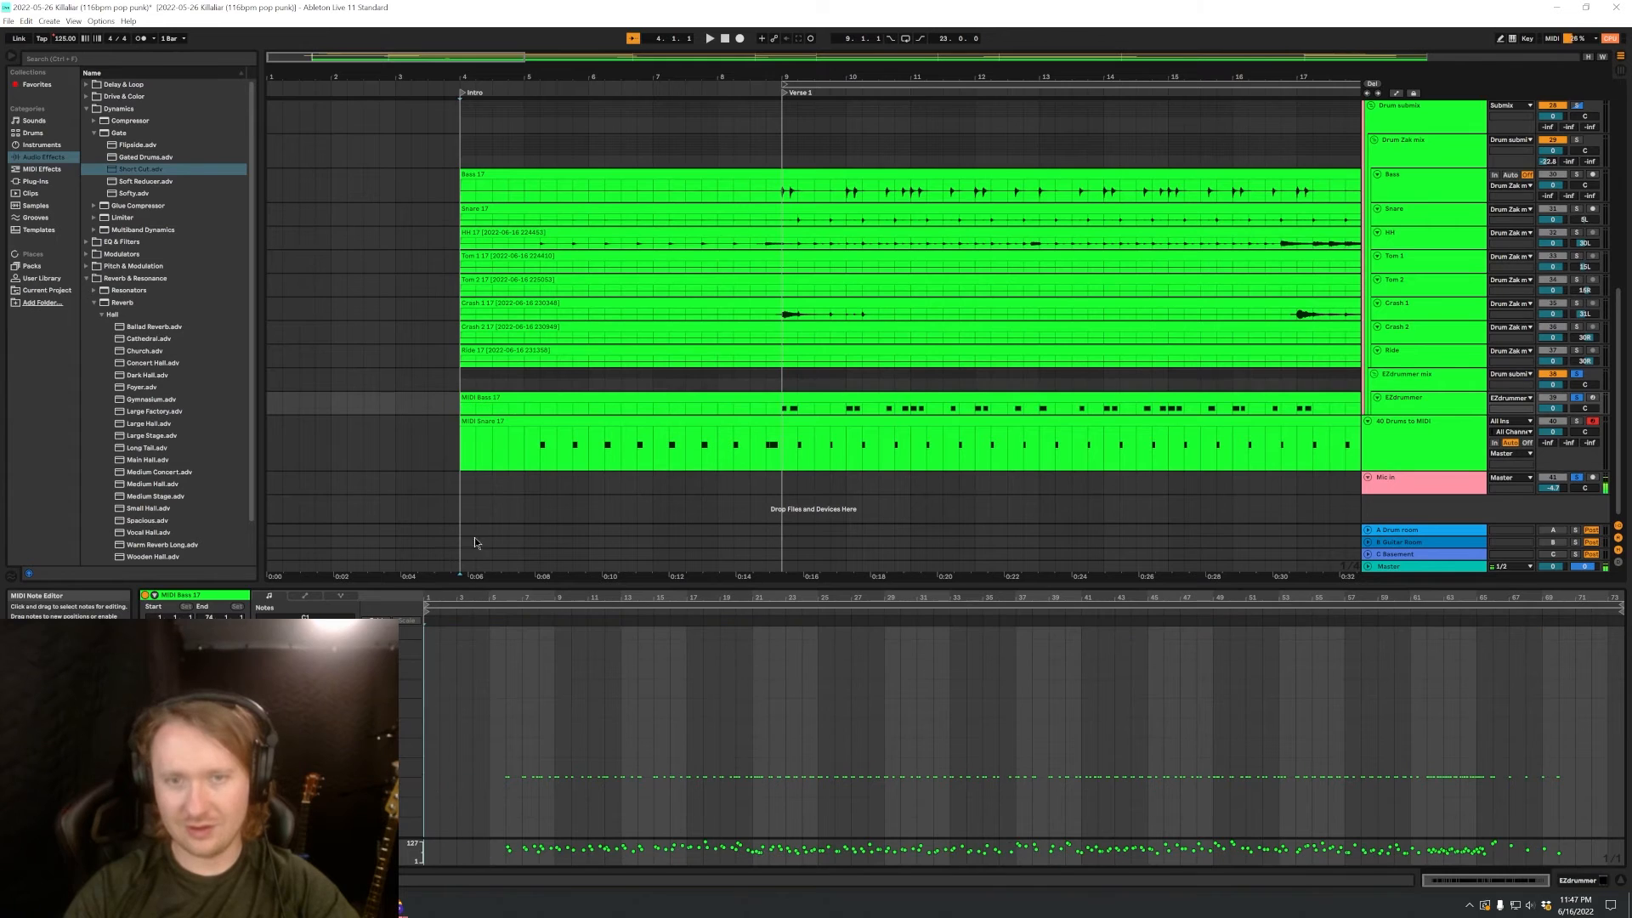
Select all snare notes in the MIDI Snare 17 clip from the first hit at 5.2.1 onward.
click(528, 424)
shift+click(540, 442)
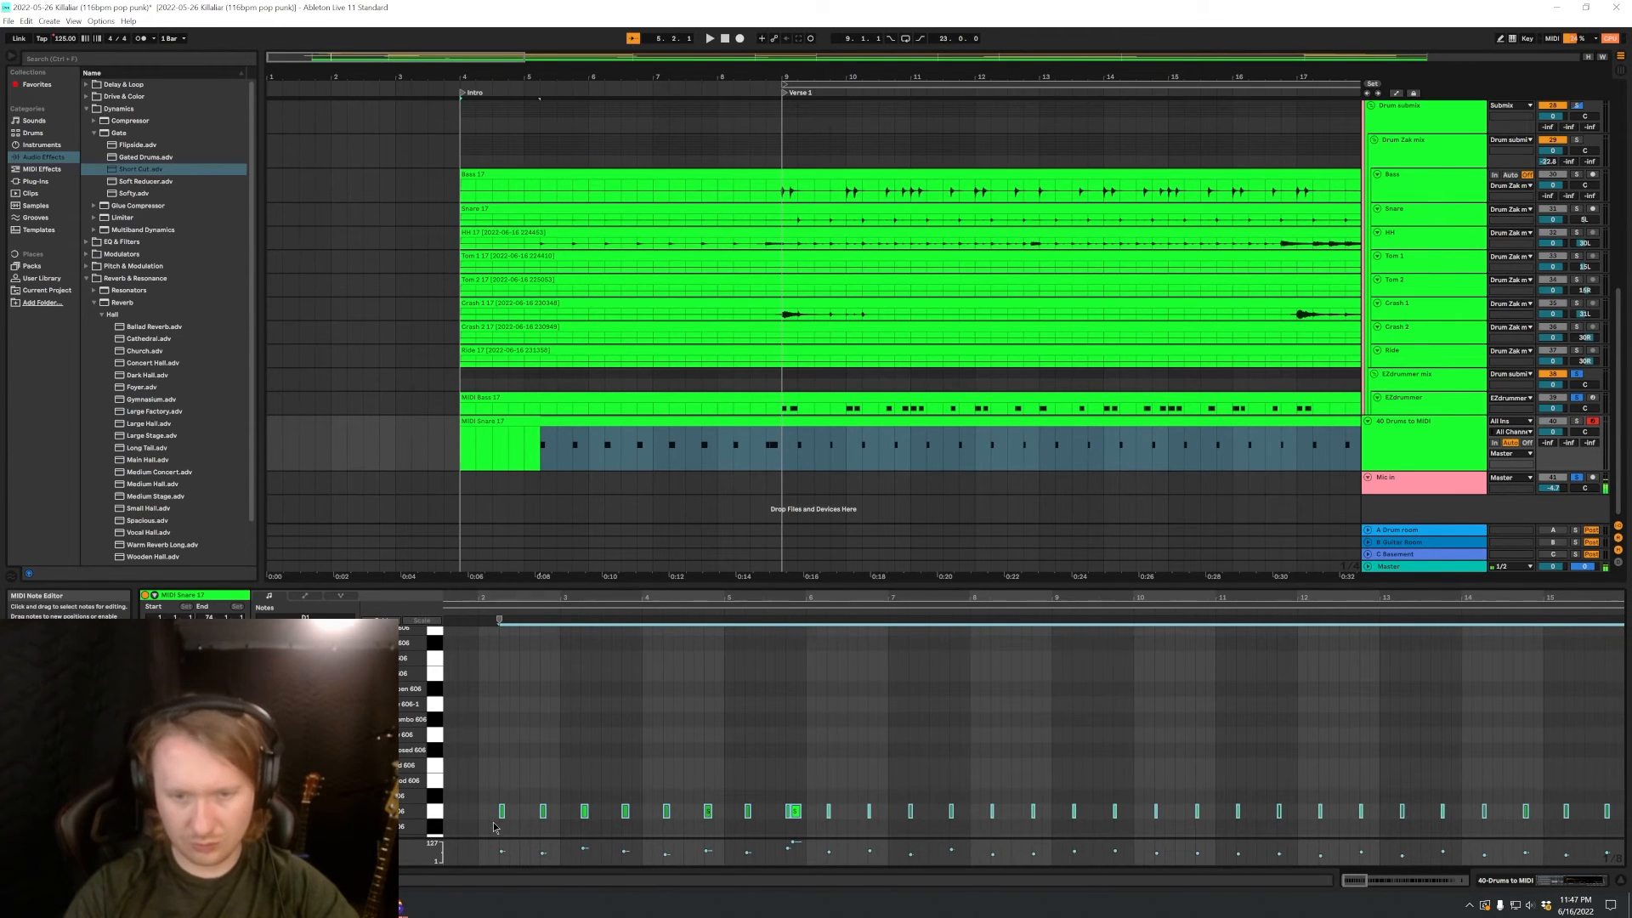
scroll(494, 827, down, 3)
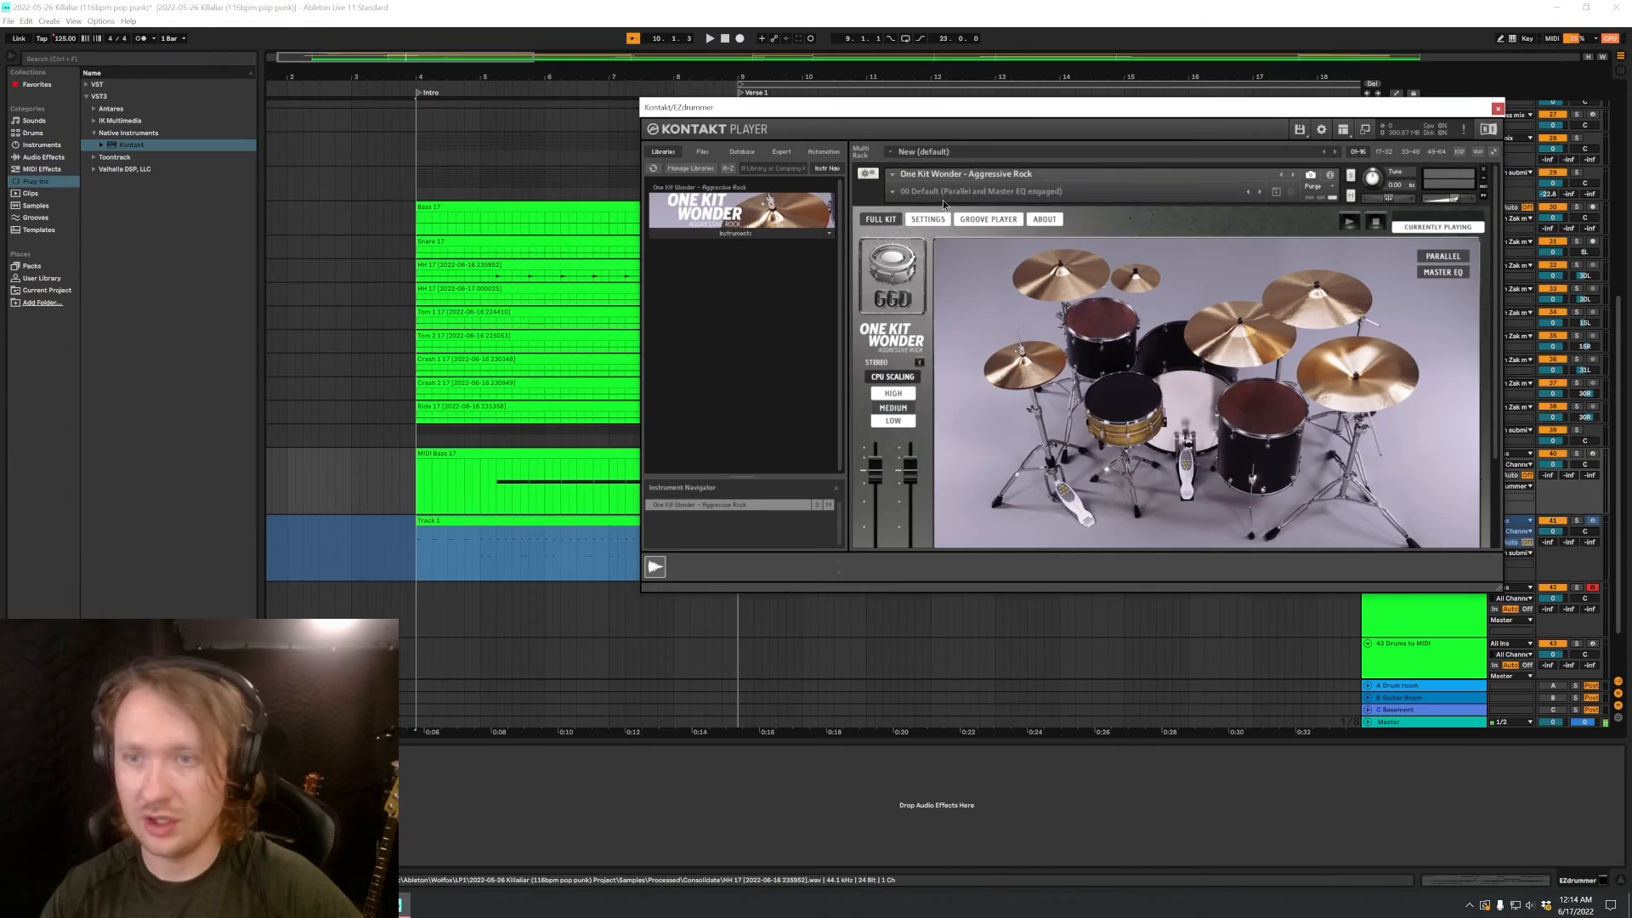
Load the GM mapping preset in the One Kit Wonder - Aggressive Rock settings in Kontakt.
click(941, 218)
click(1058, 308)
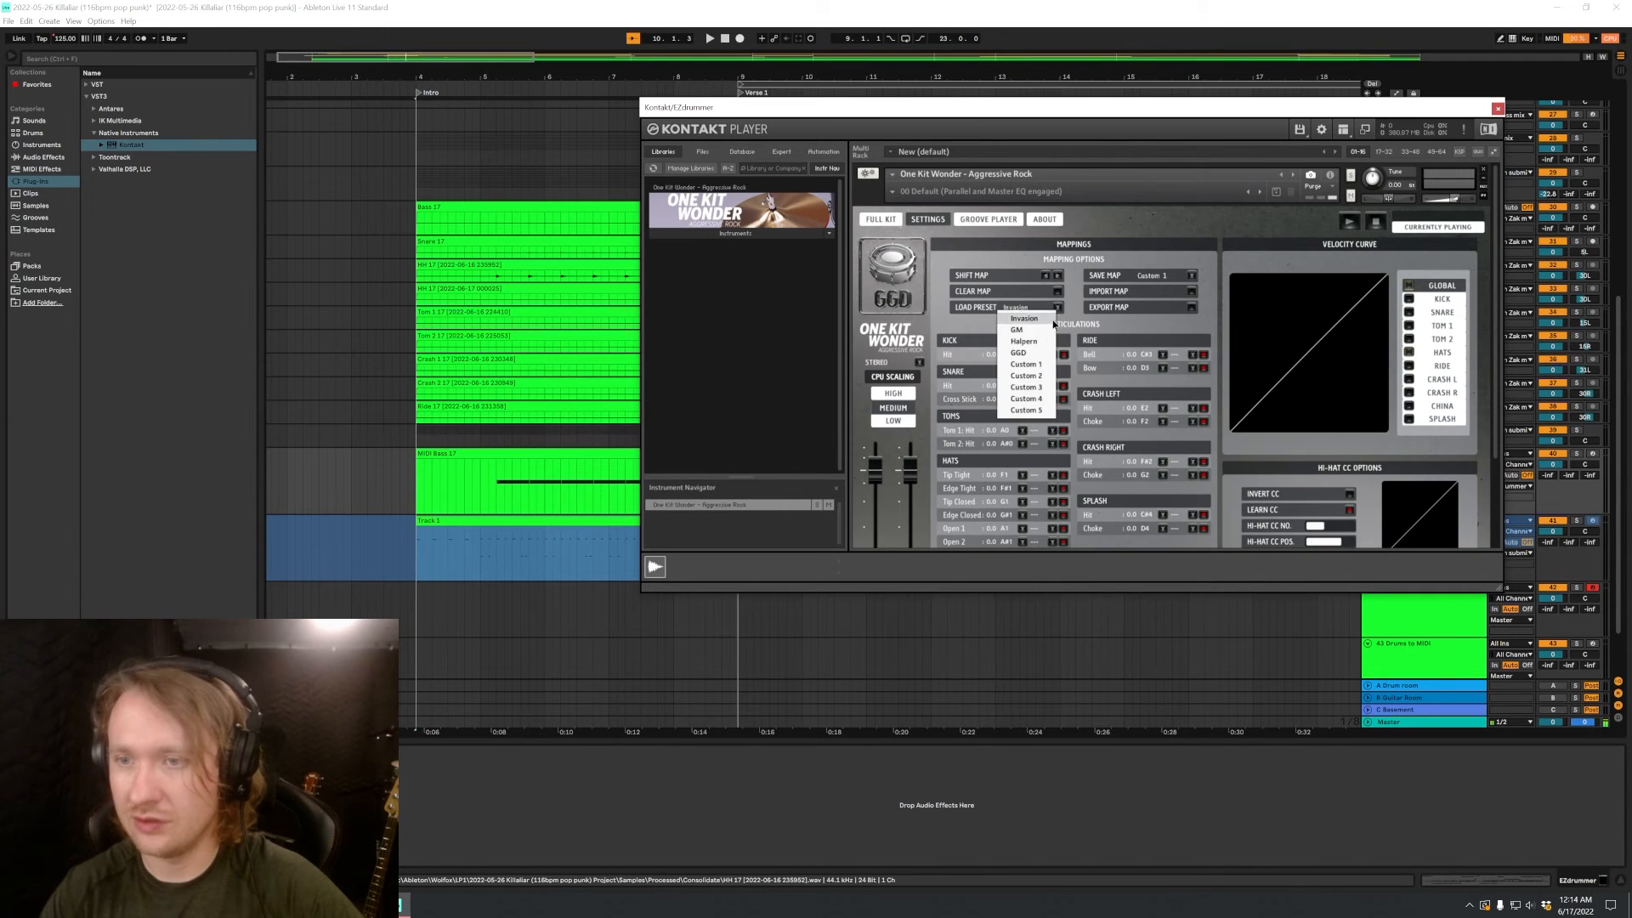
click(1033, 332)
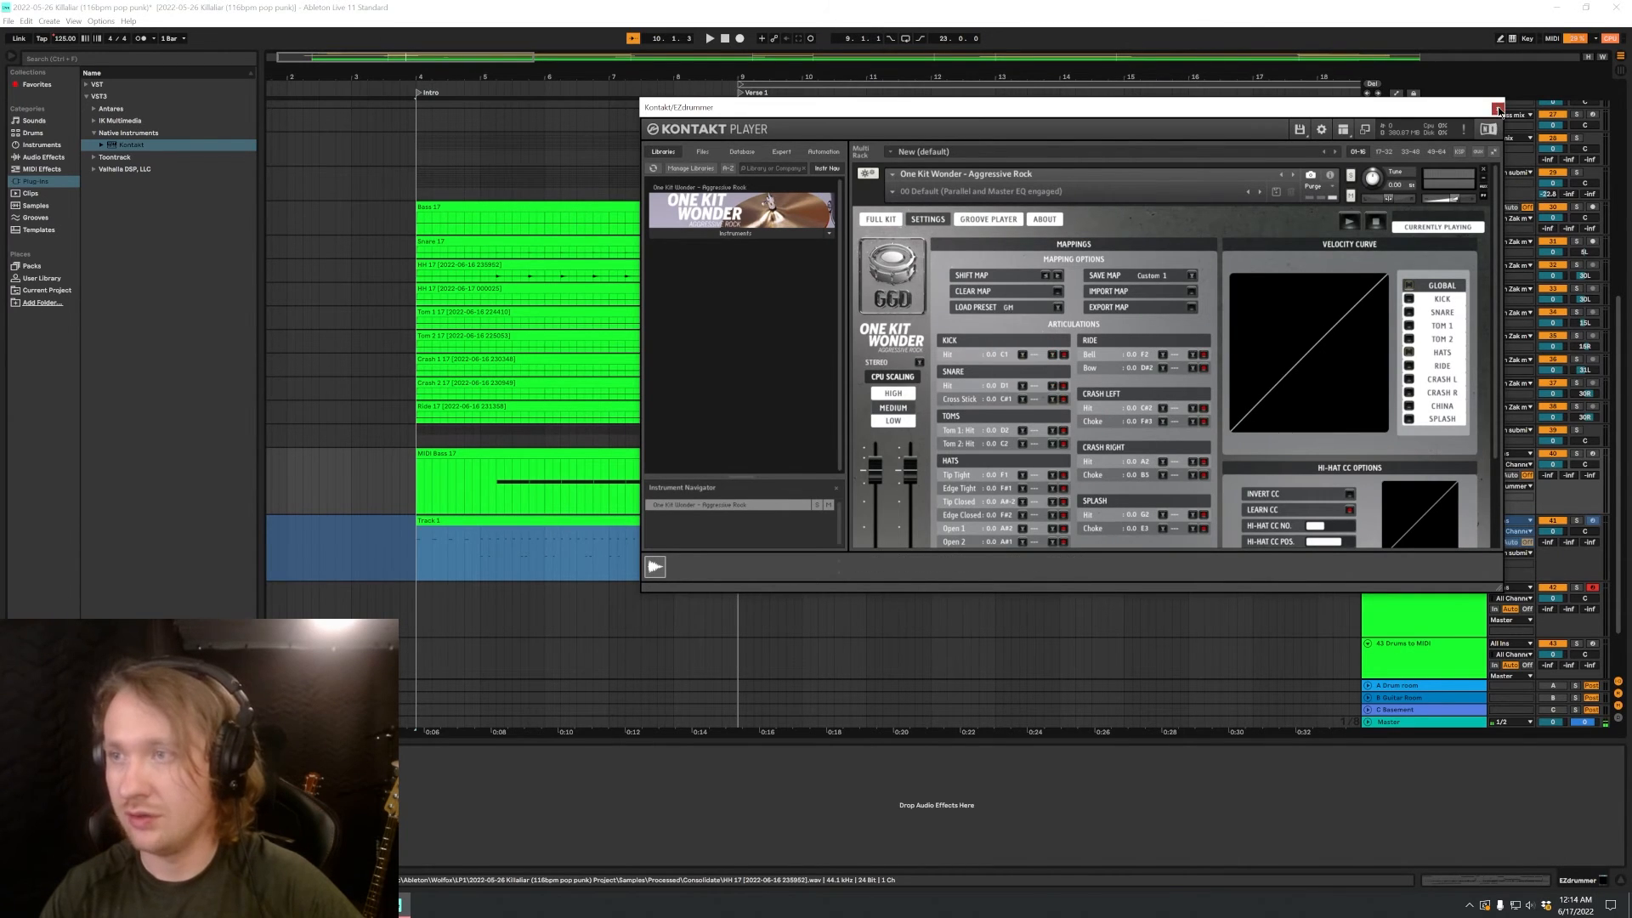
Close Kontakt and play the song from the end of the Intro into Verse 1 to hear the MIDI drums.
click(580, 213)
key(space)
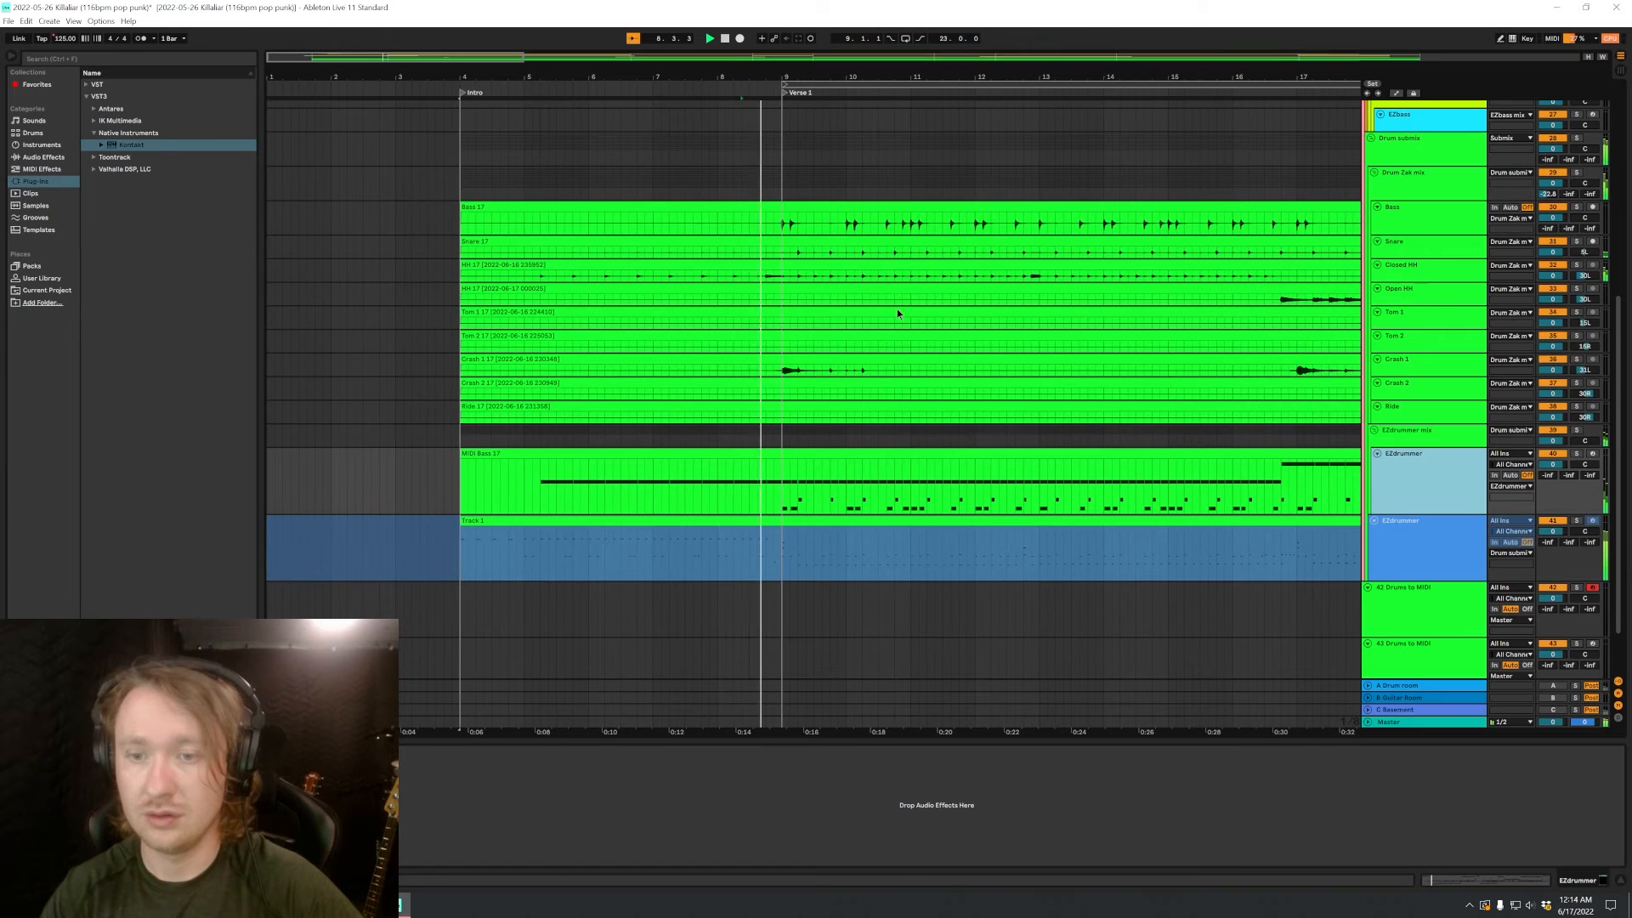
key(space)
key(space)
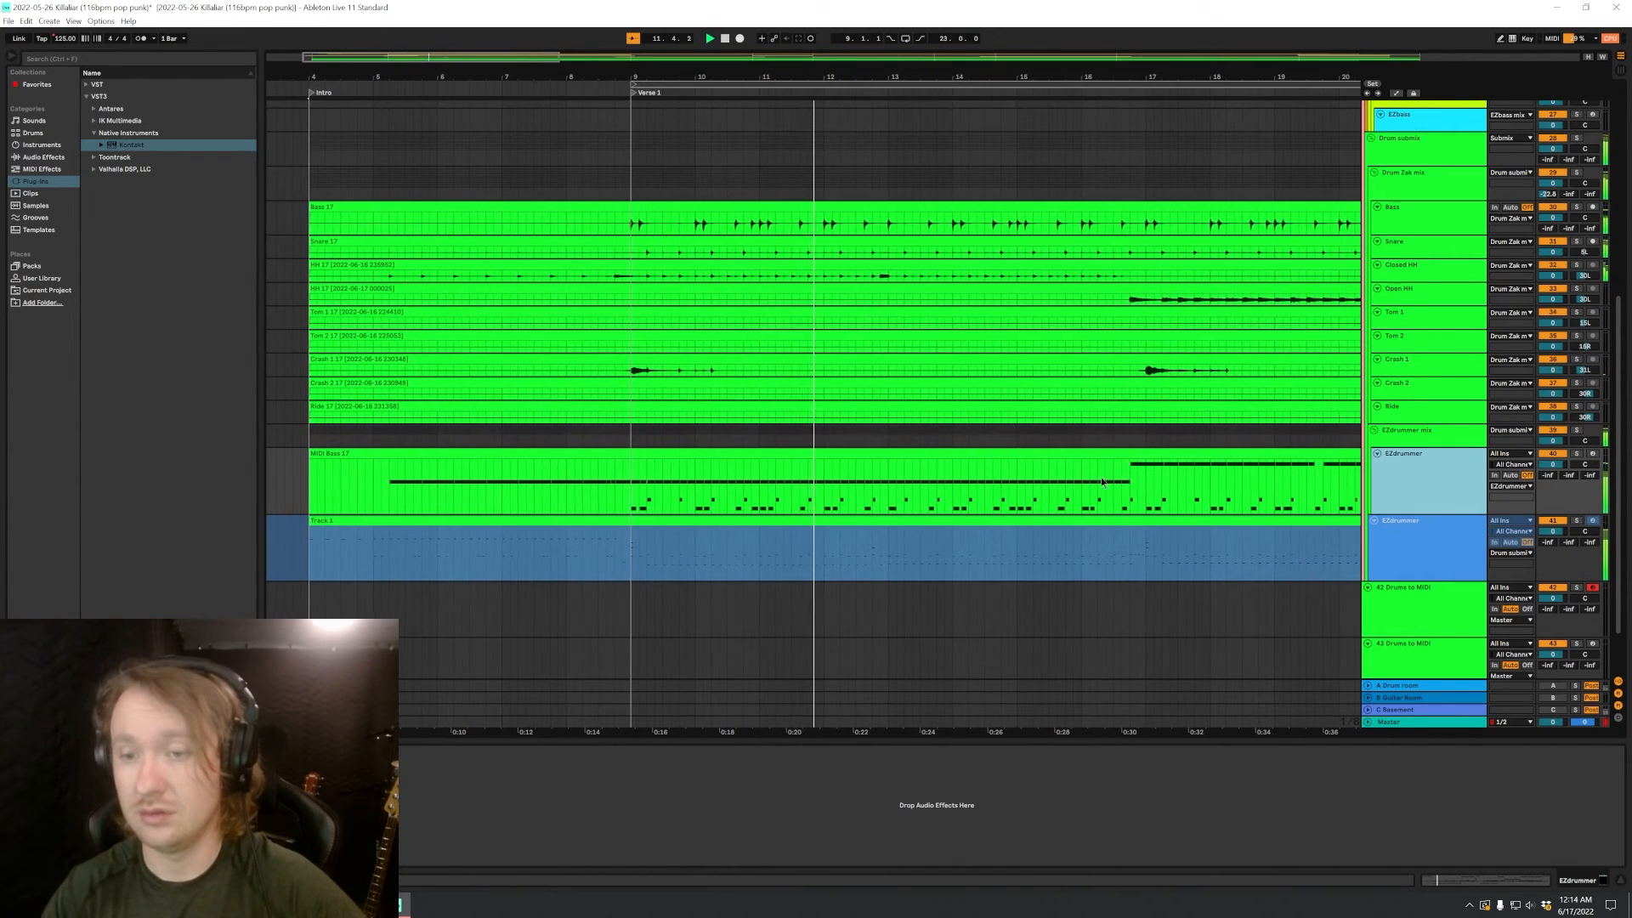
click(1026, 520)
key(minus)
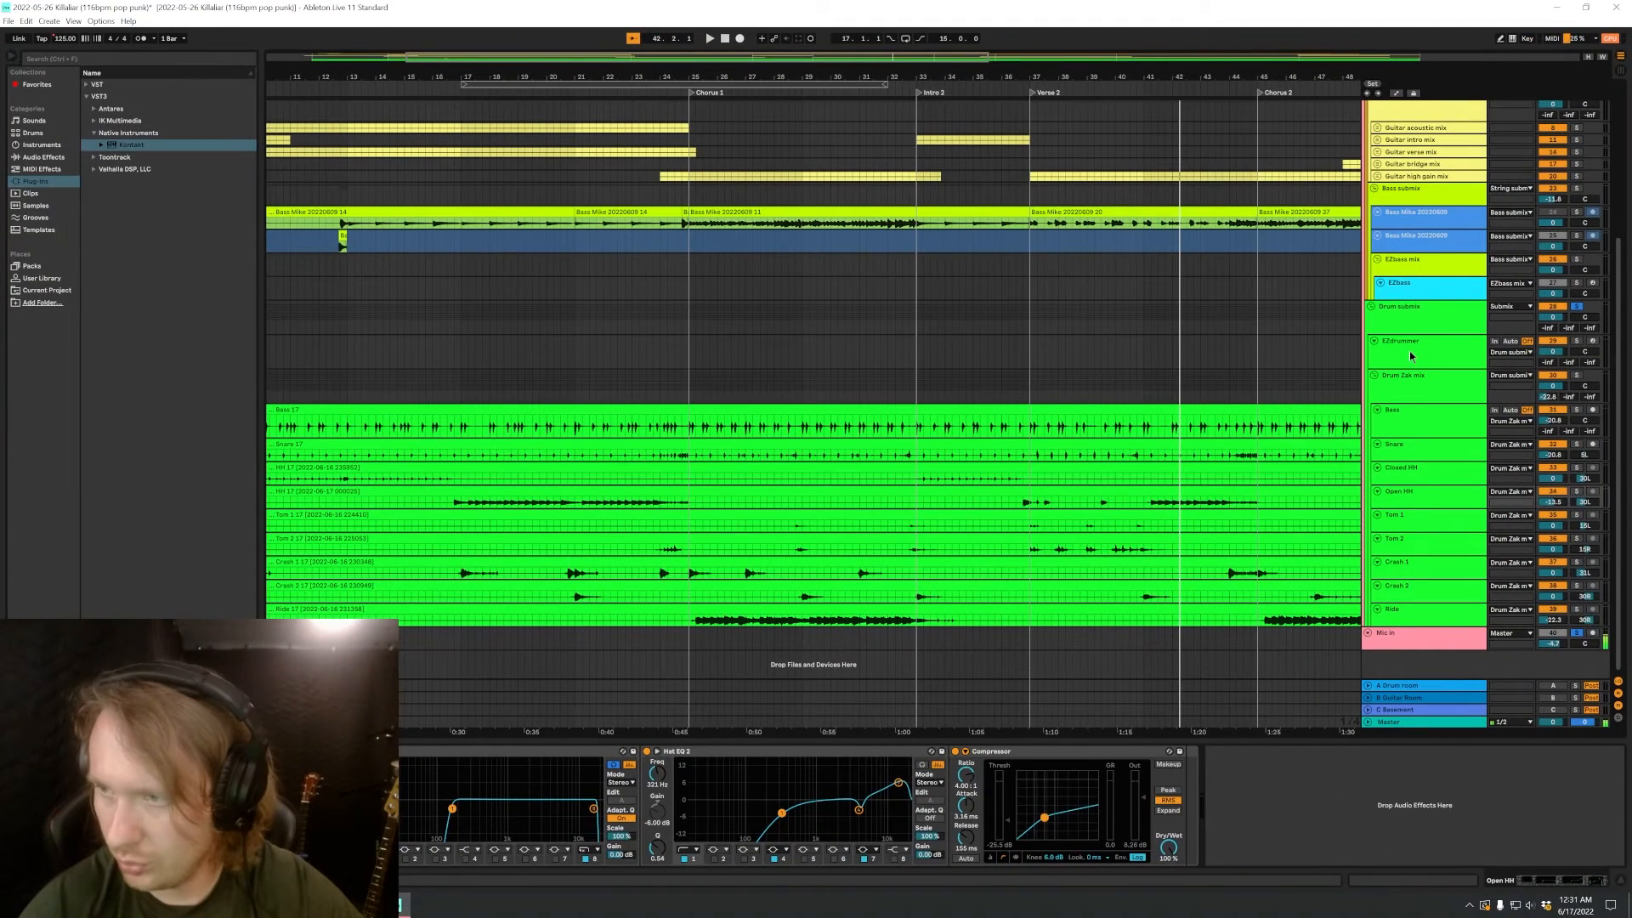
Convert the Crash 1 17 clip with Convert Drums to New MIDI Track.
click(1409, 350)
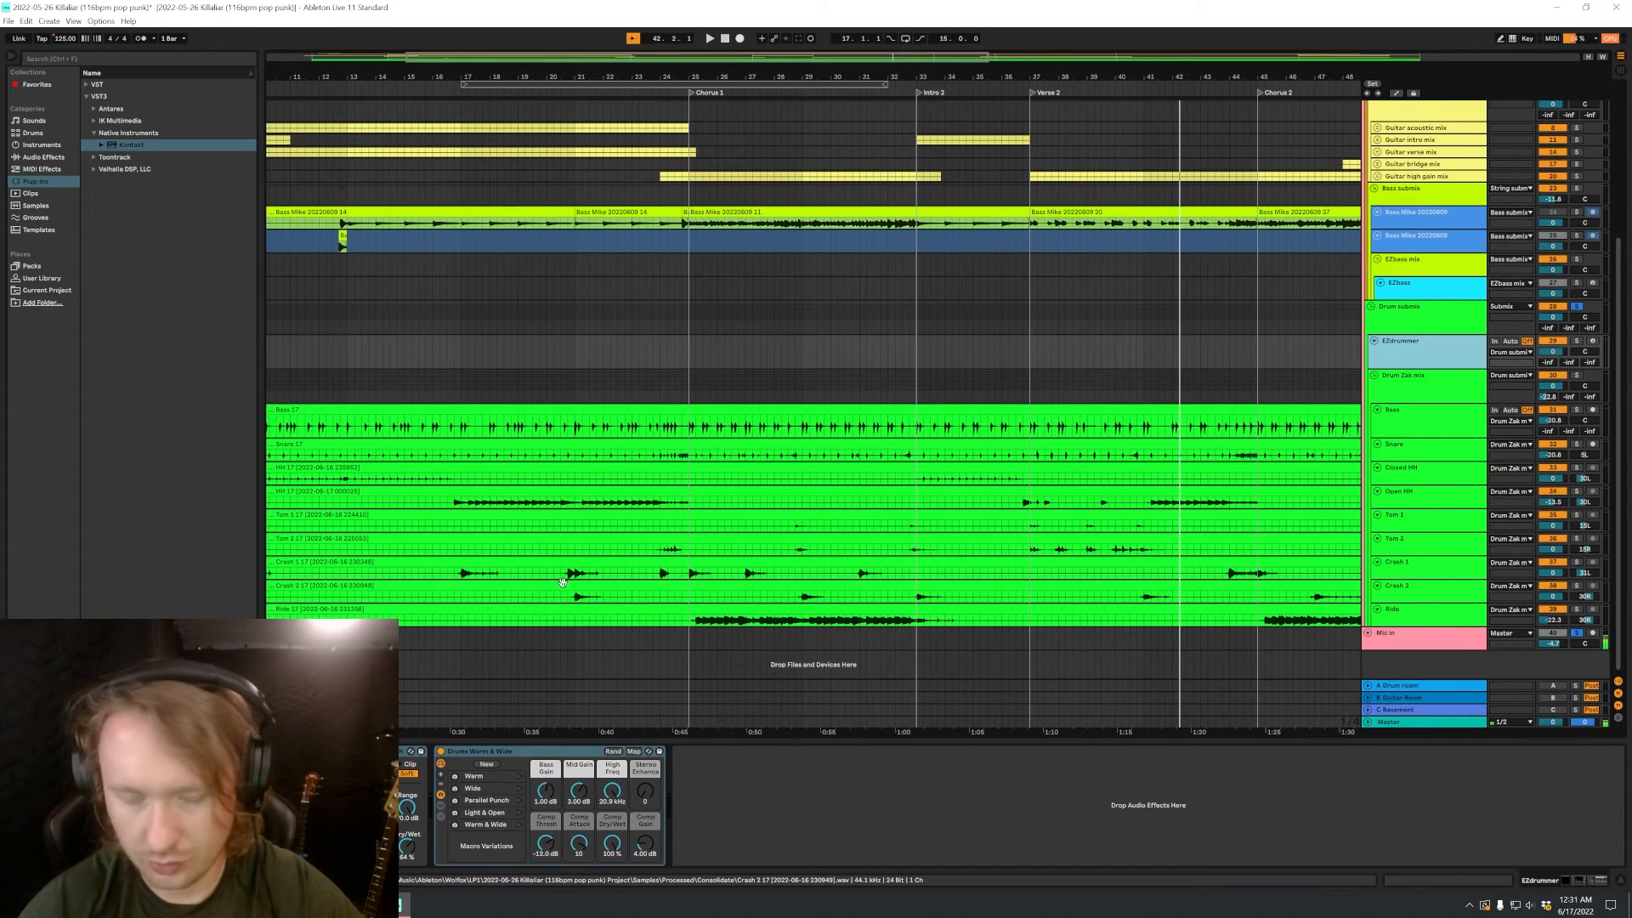
key(minus)
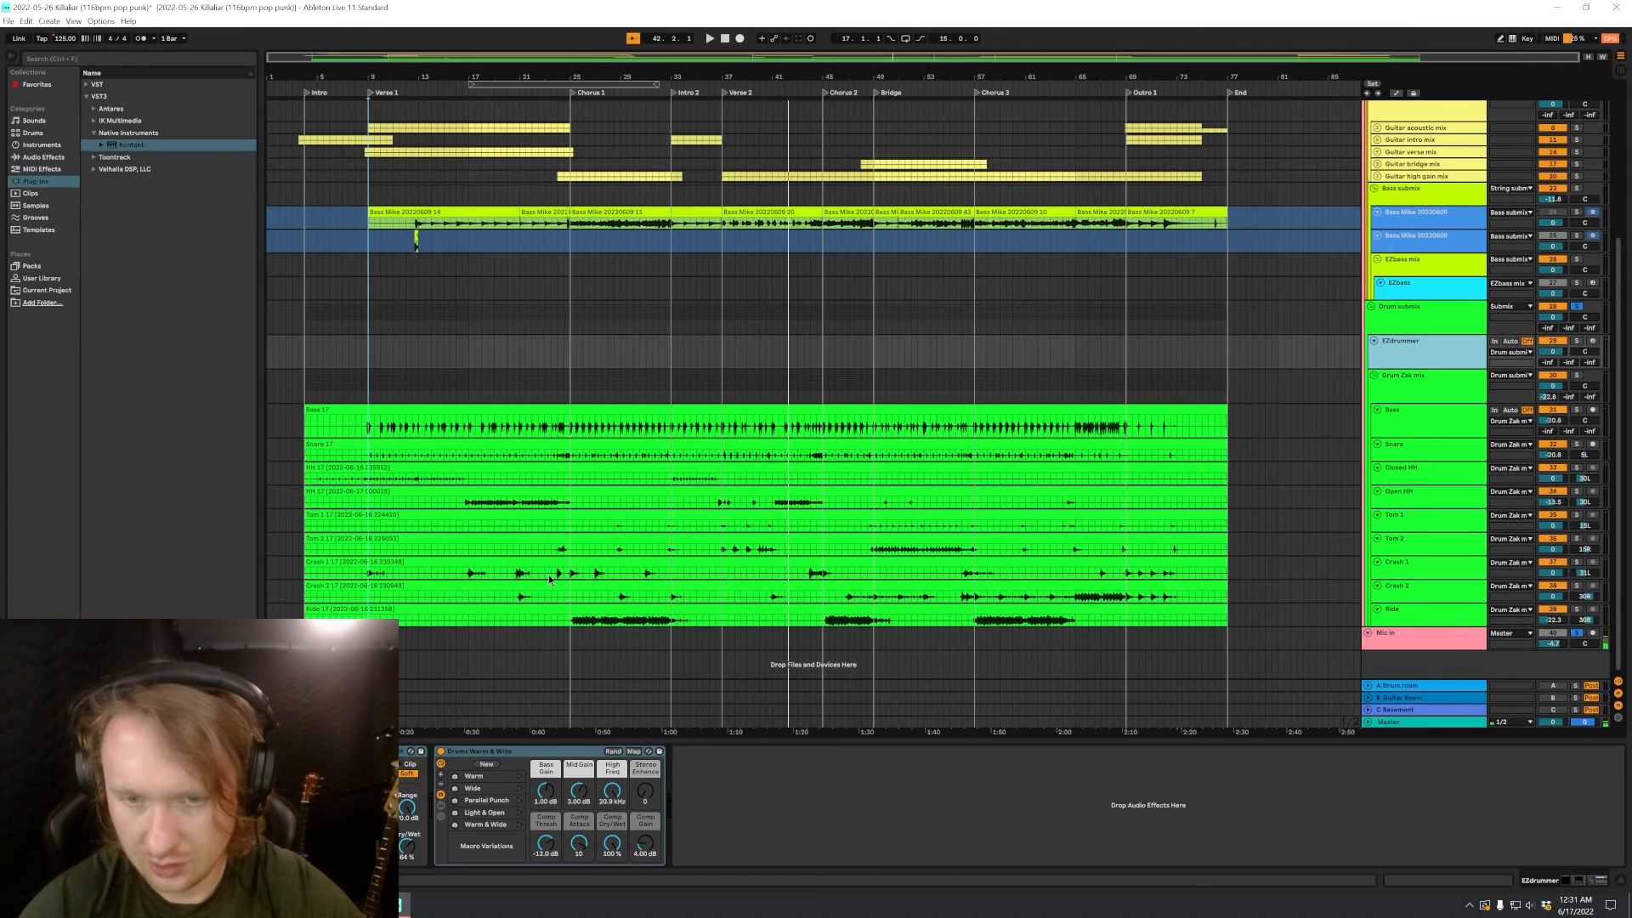
scroll(524, 581, up, 5)
scroll(524, 578, down, 5)
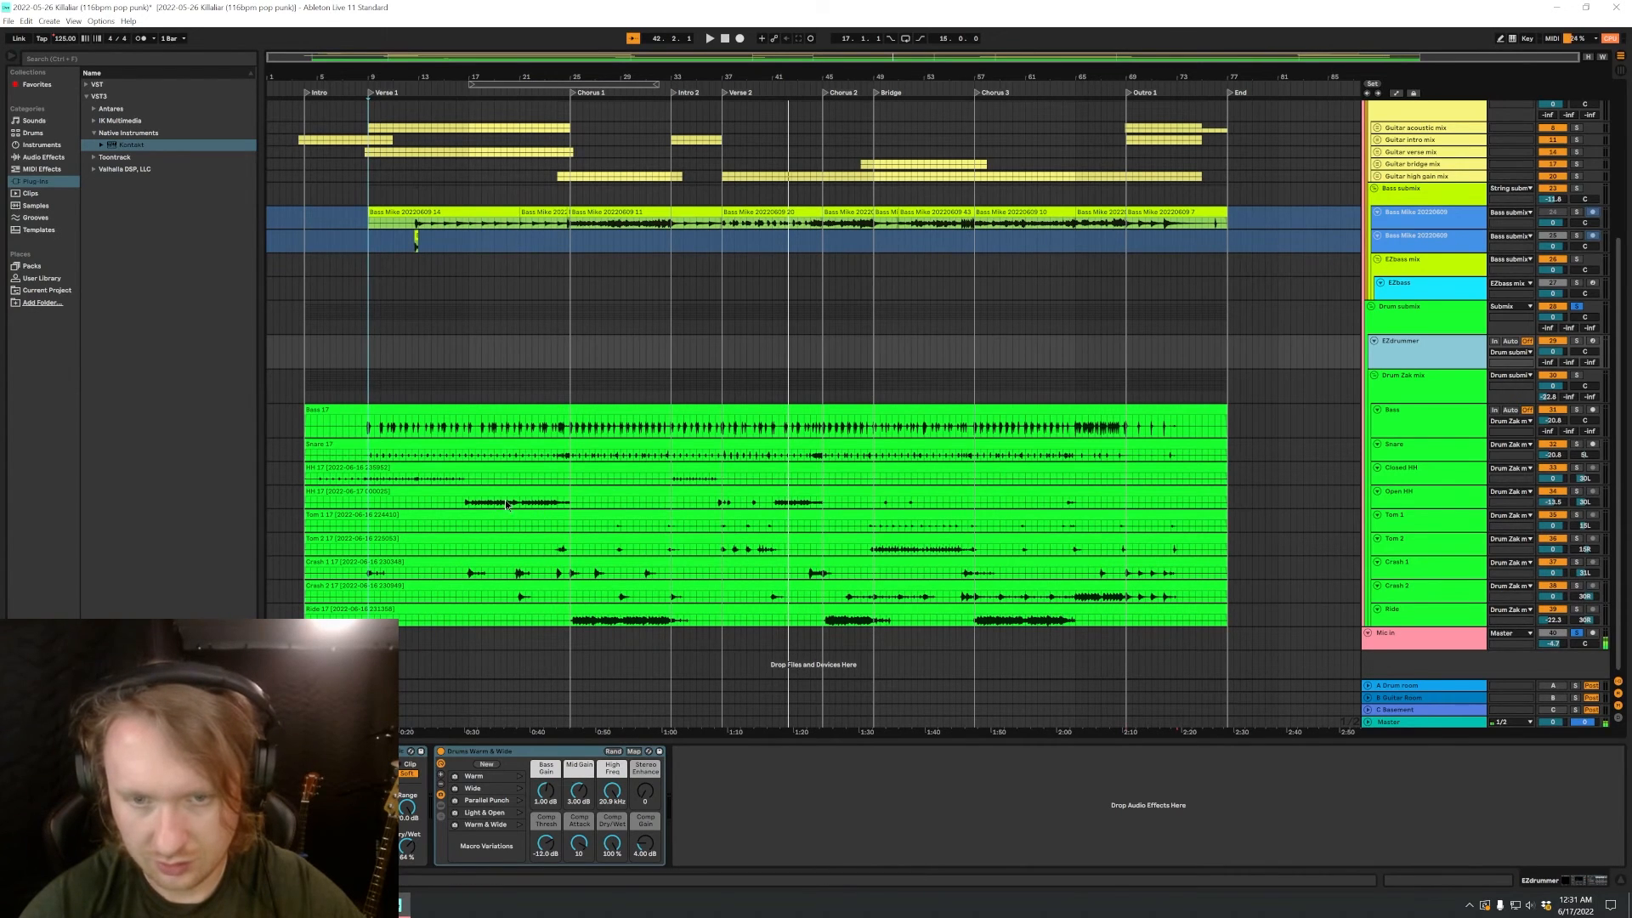
click(499, 562)
right_click(498, 561)
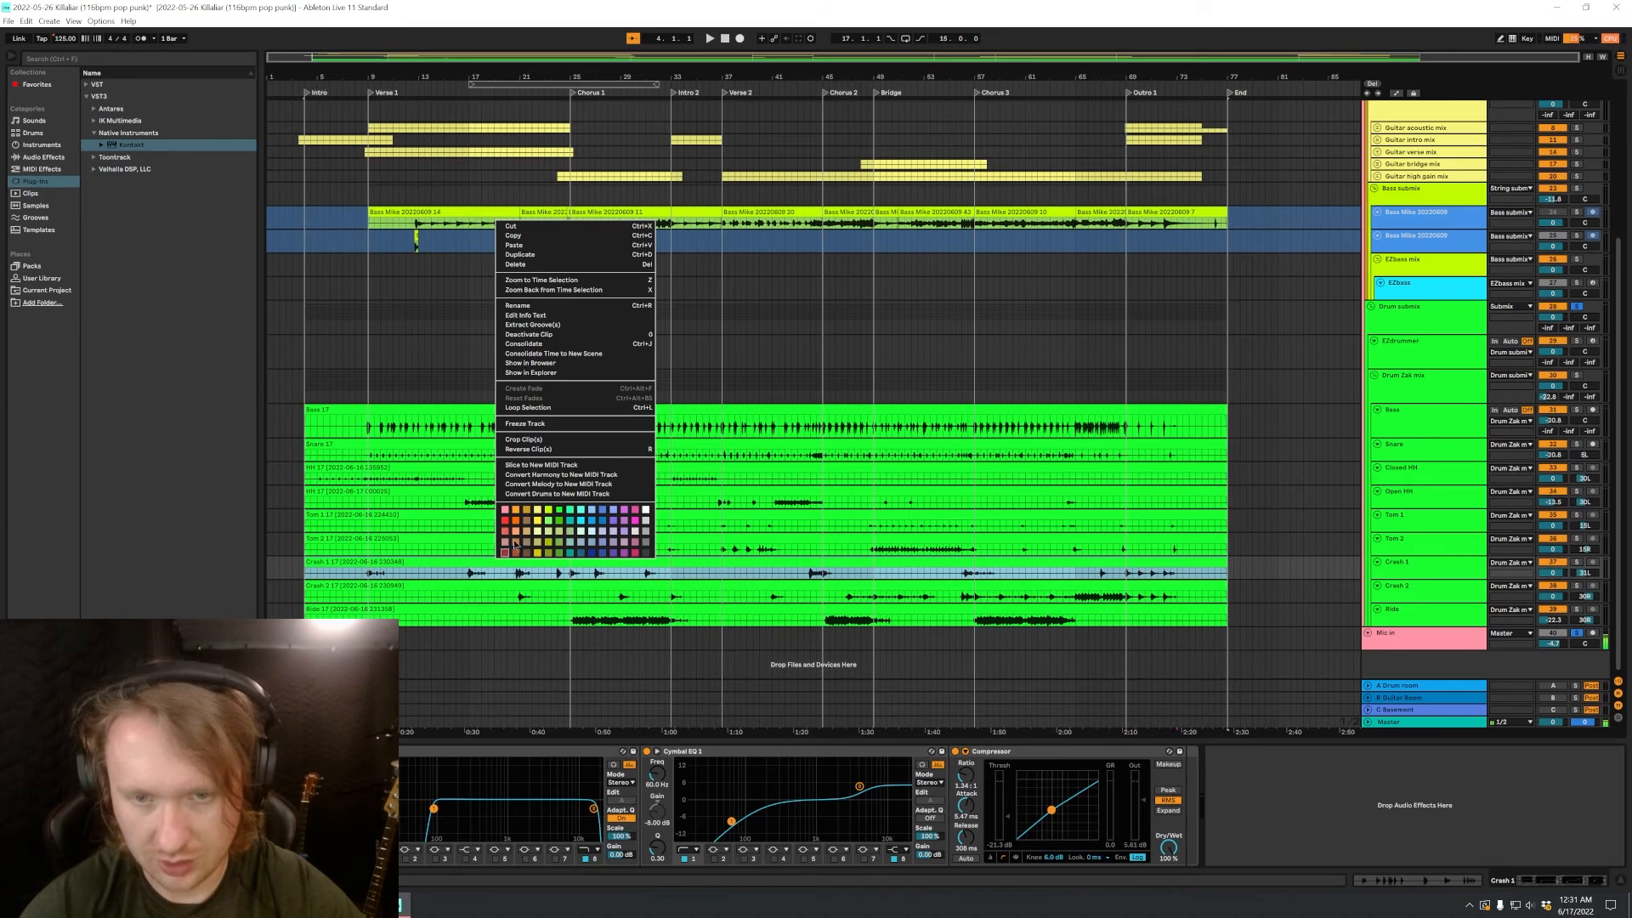
click(557, 493)
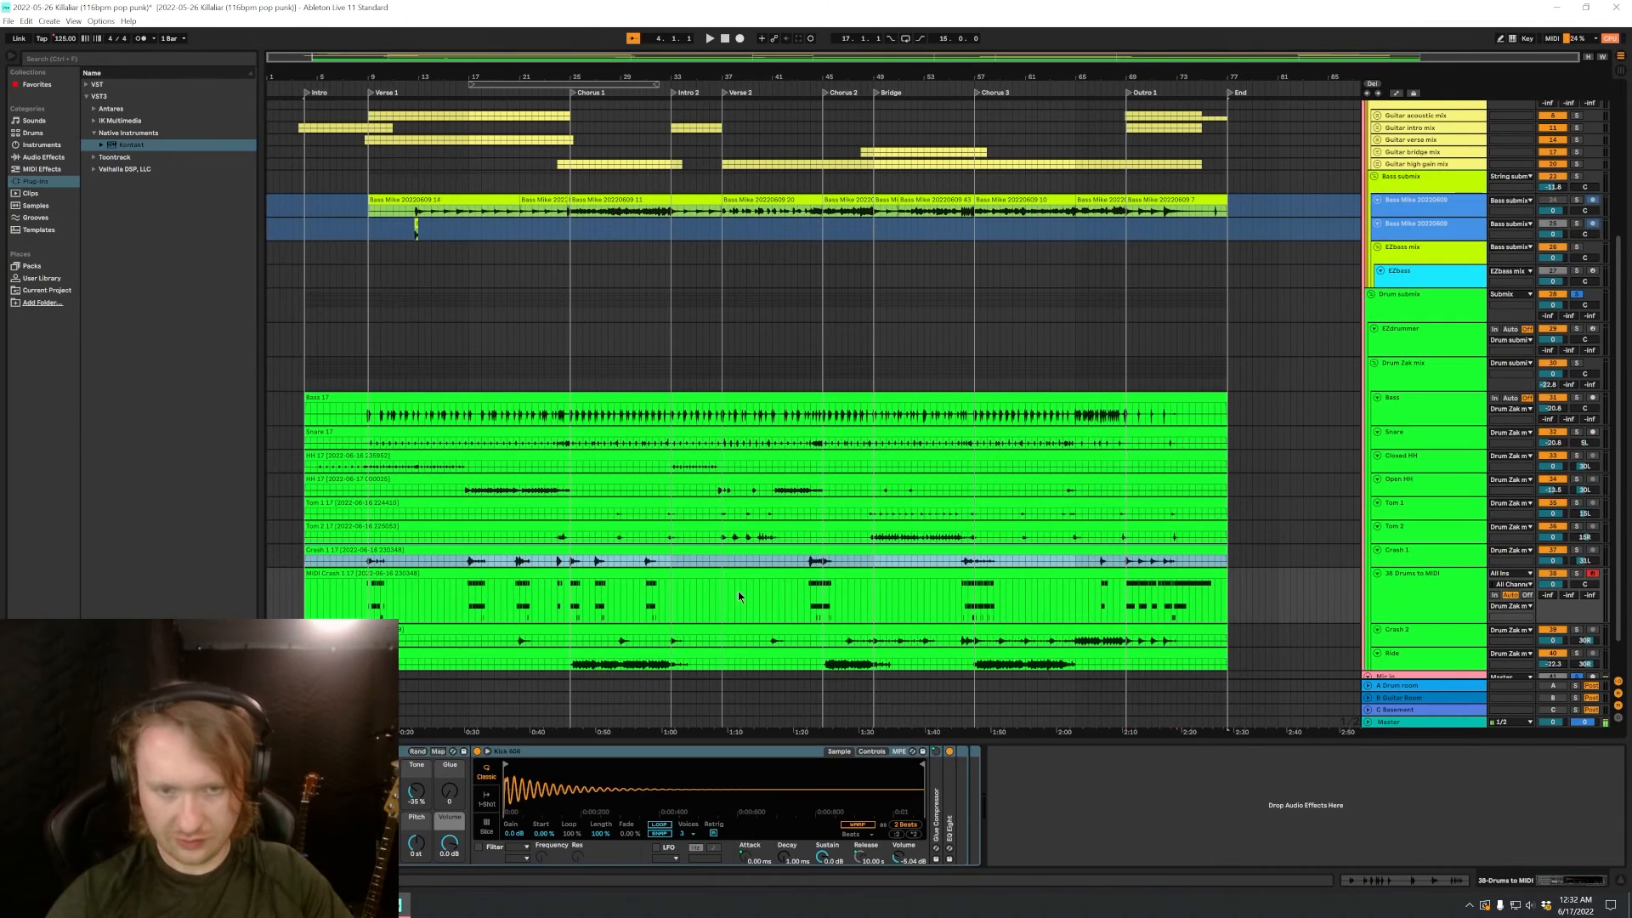
Open the MIDI Crash 1 17 clip's notes and compare them with the crash waveform at the start of Verse 1.
scroll(379, 590, up, 6)
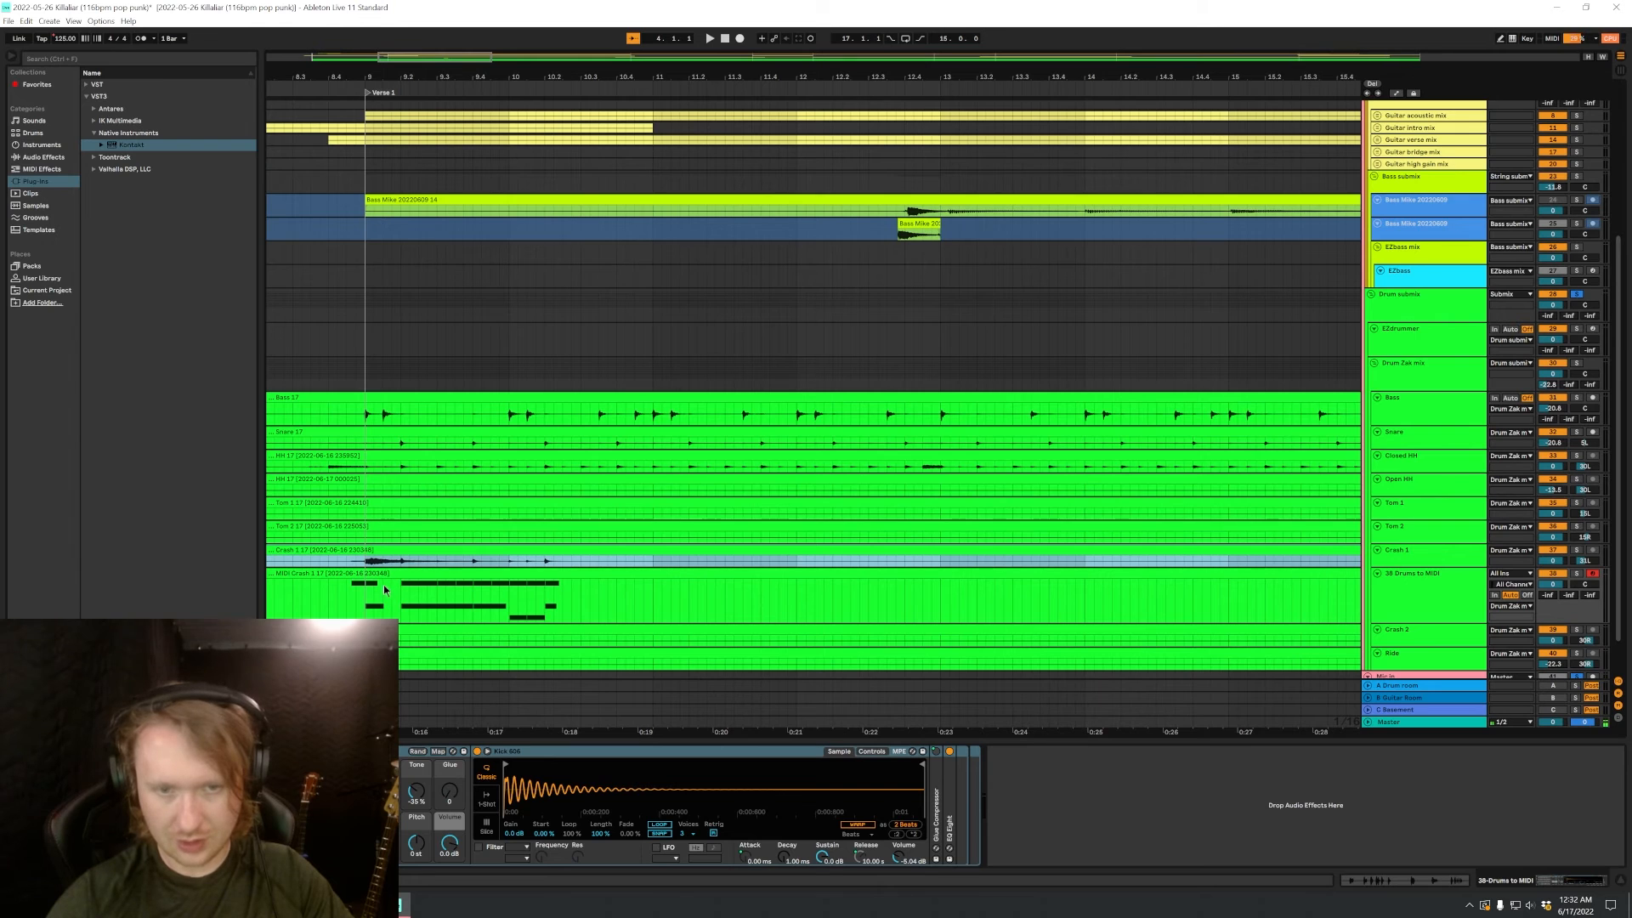
double_click(393, 575)
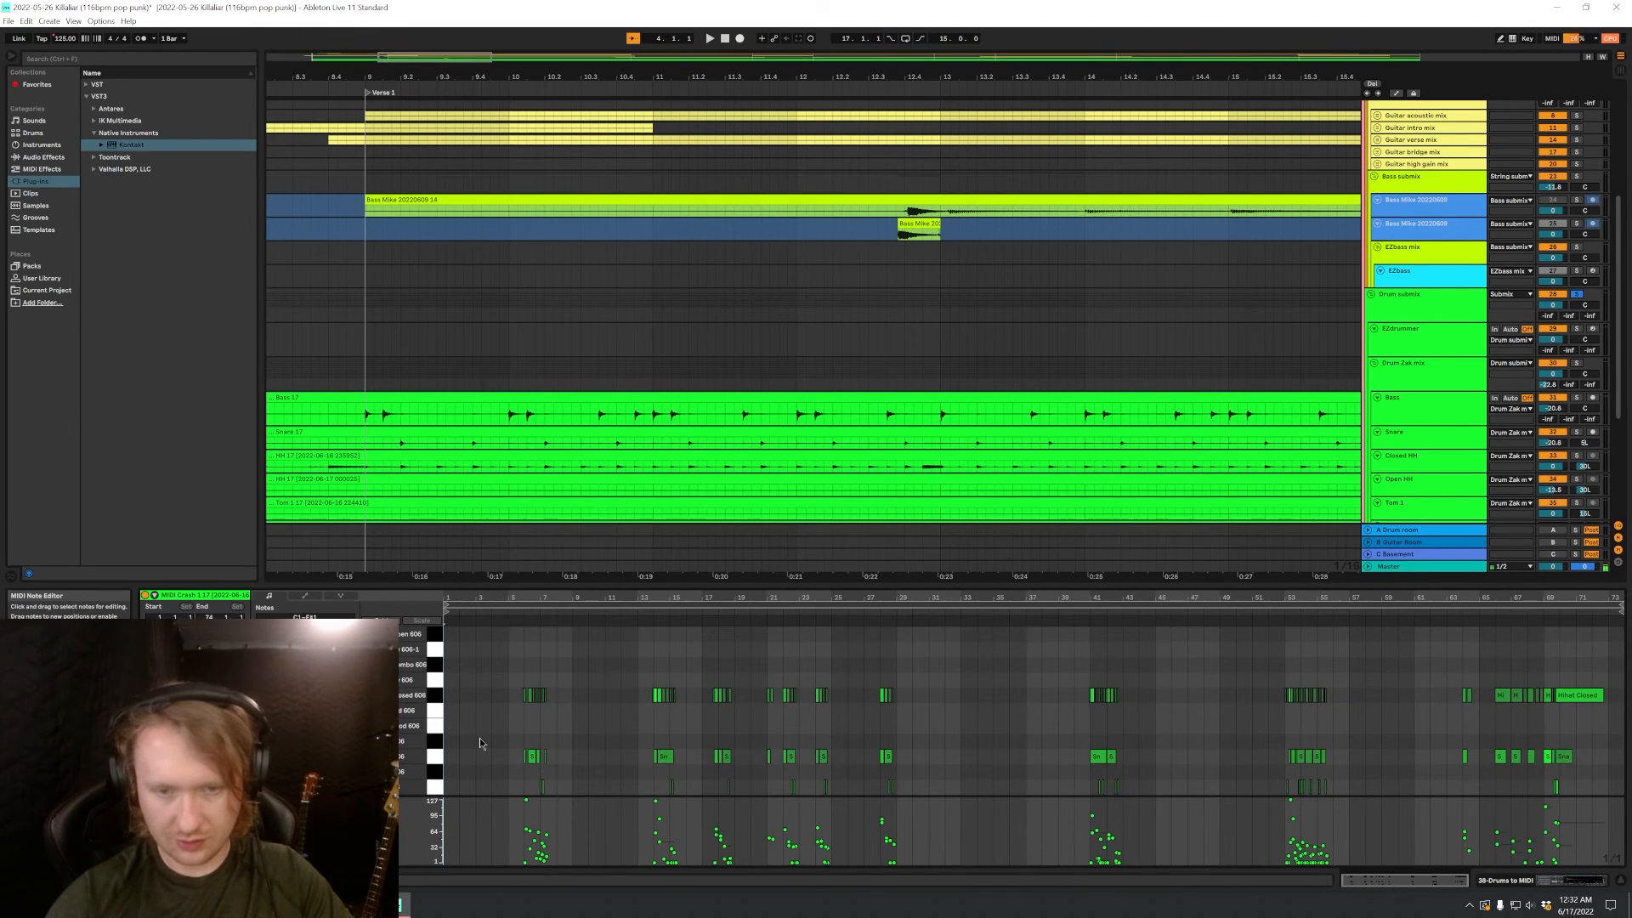
scroll(423, 484, down, 8)
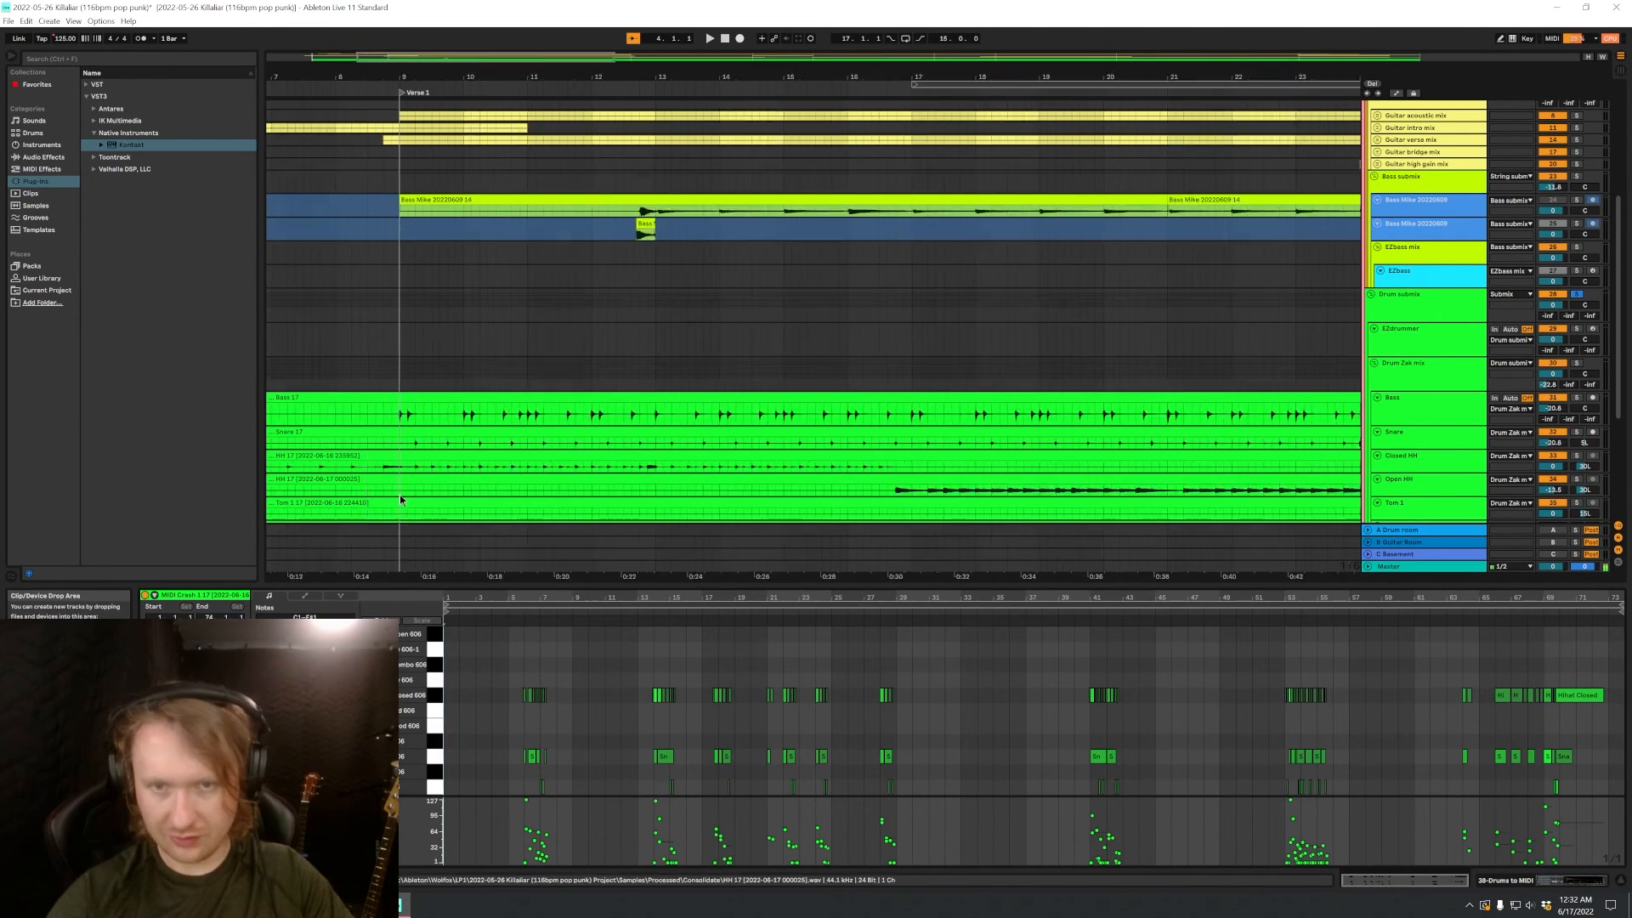
scroll(429, 501, down, 3)
scroll(430, 514, down, 1)
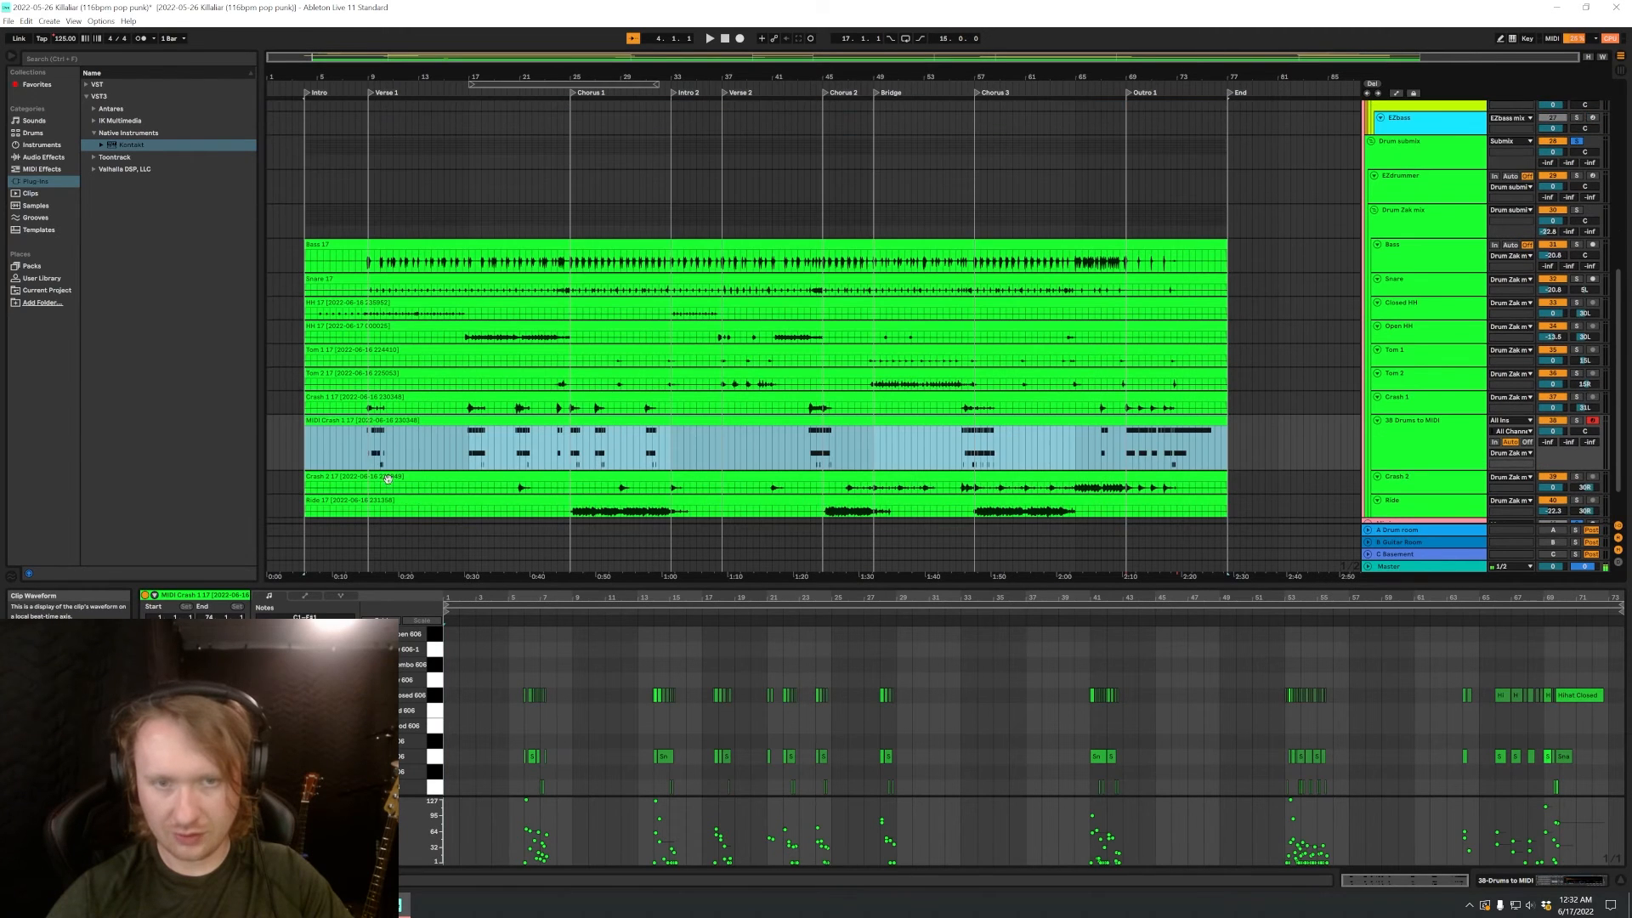
scroll(350, 477, up, 8)
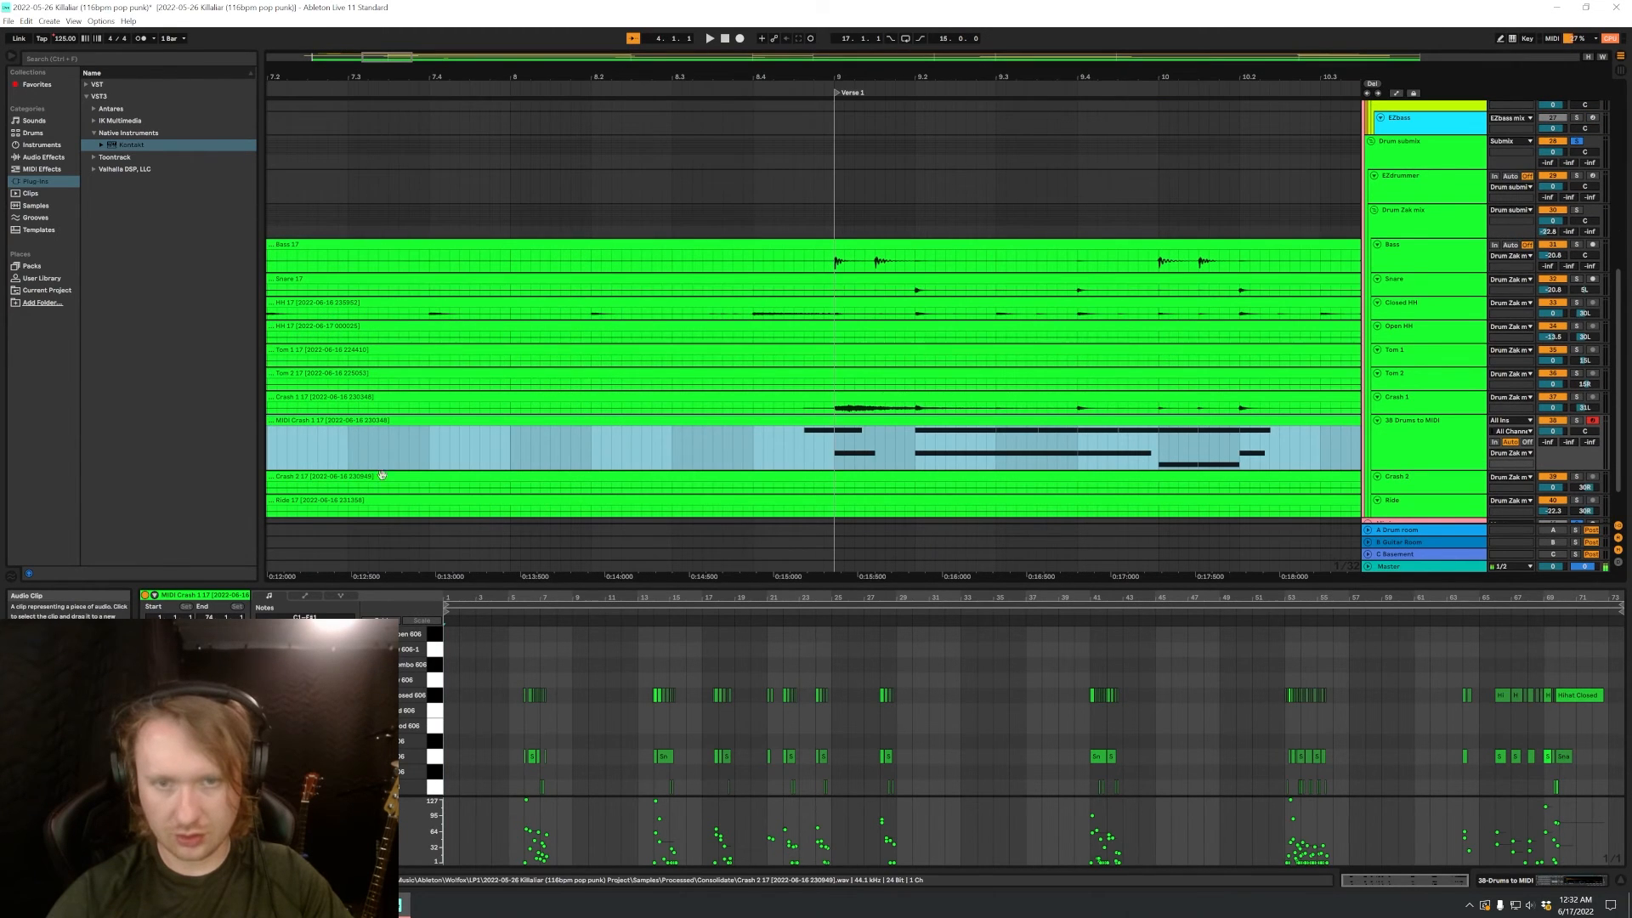
click(833, 456)
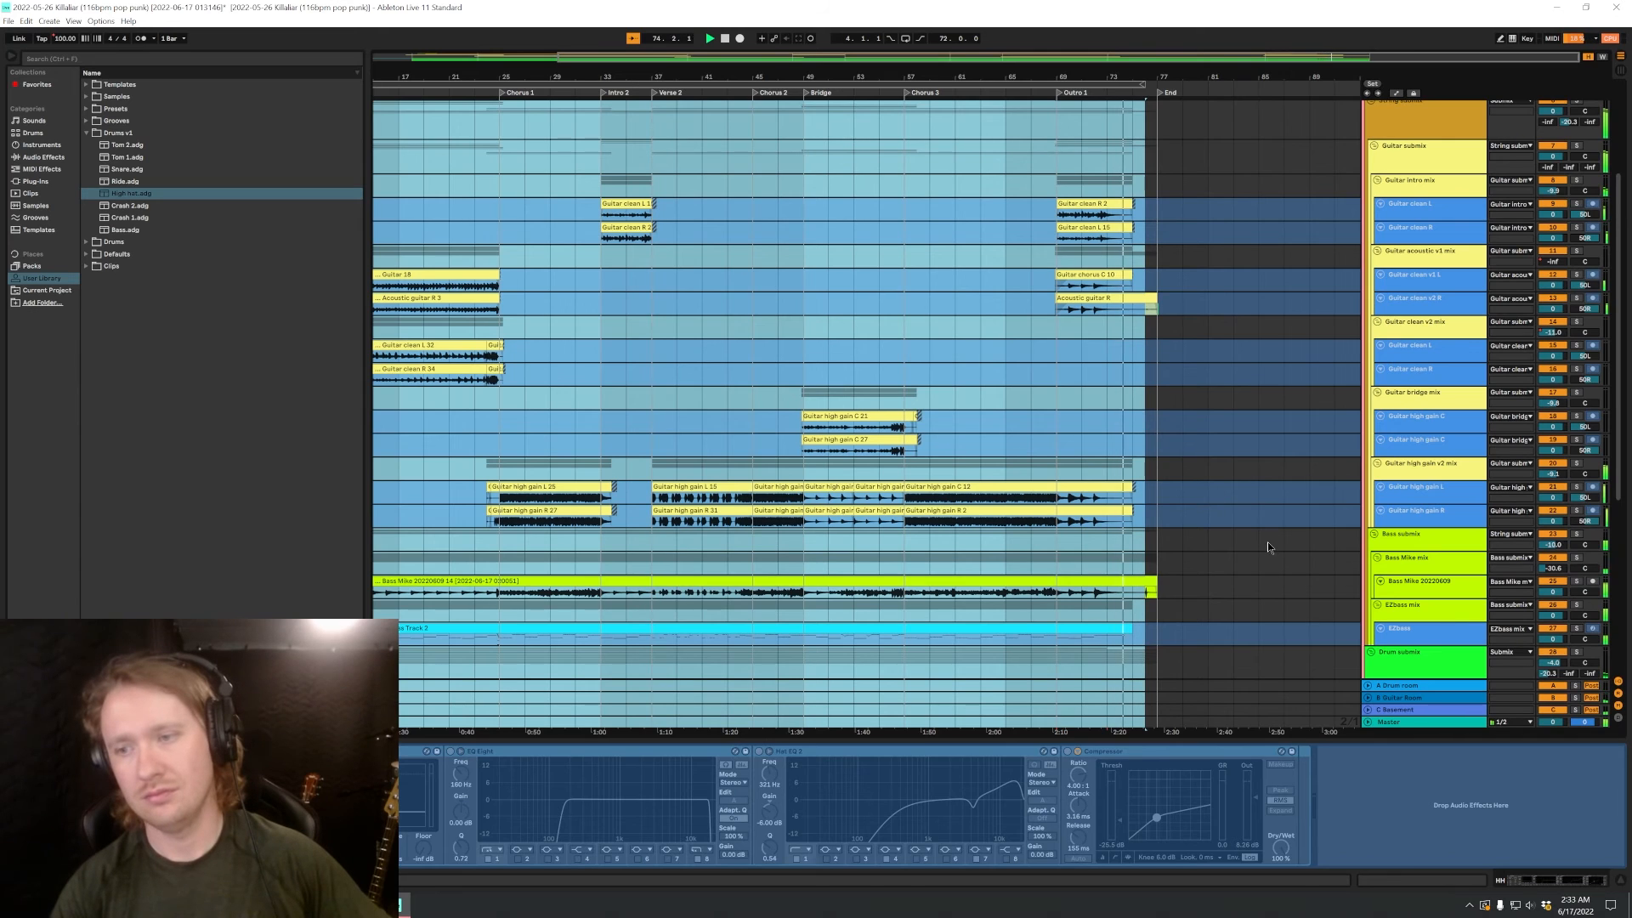
scroll(1268, 558, down, 5)
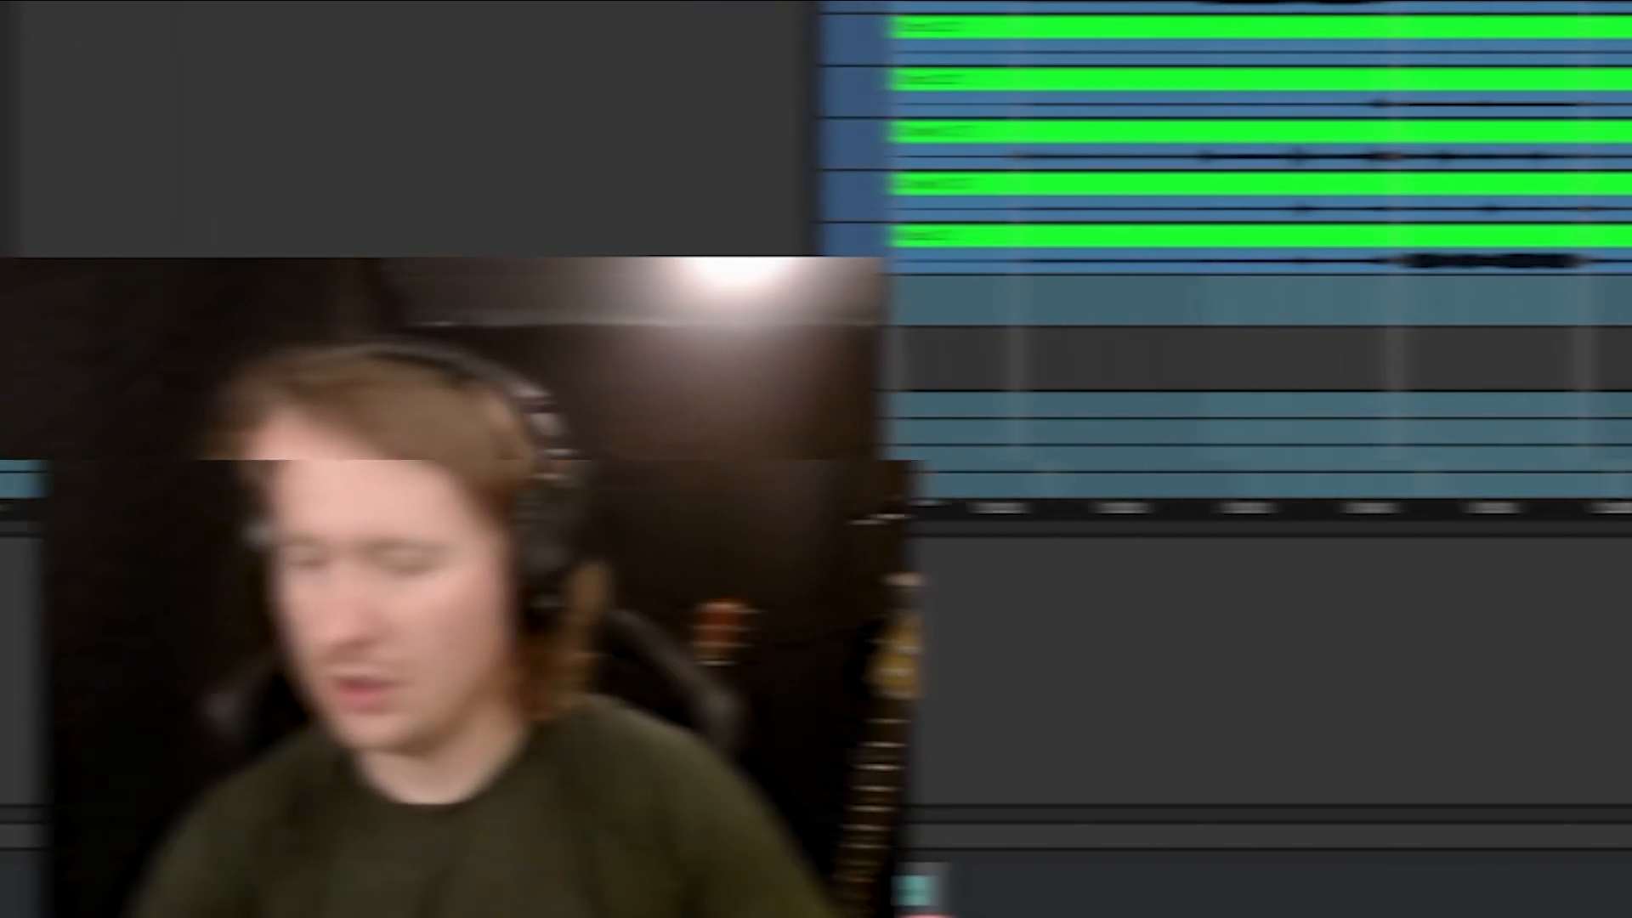